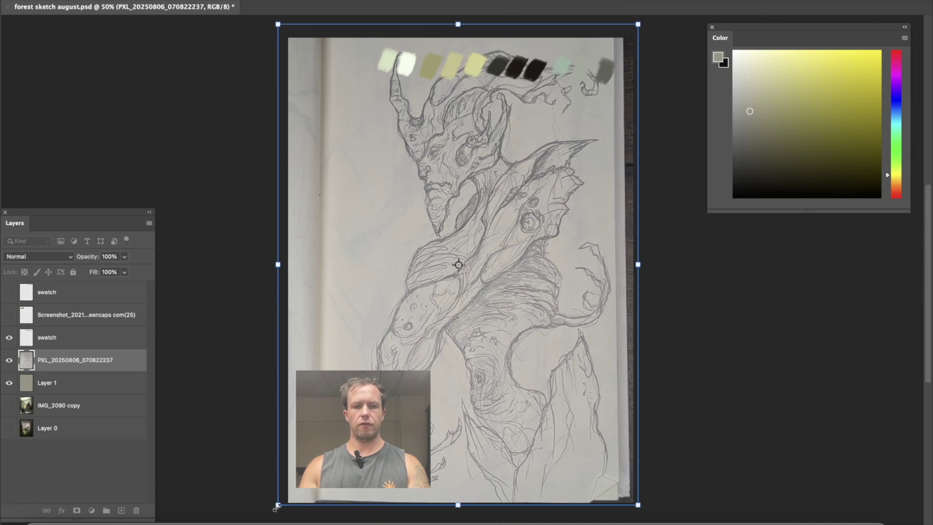
- Apply the pending scaling of the sketch photo layer
{"action": "key", "text": "Return"}
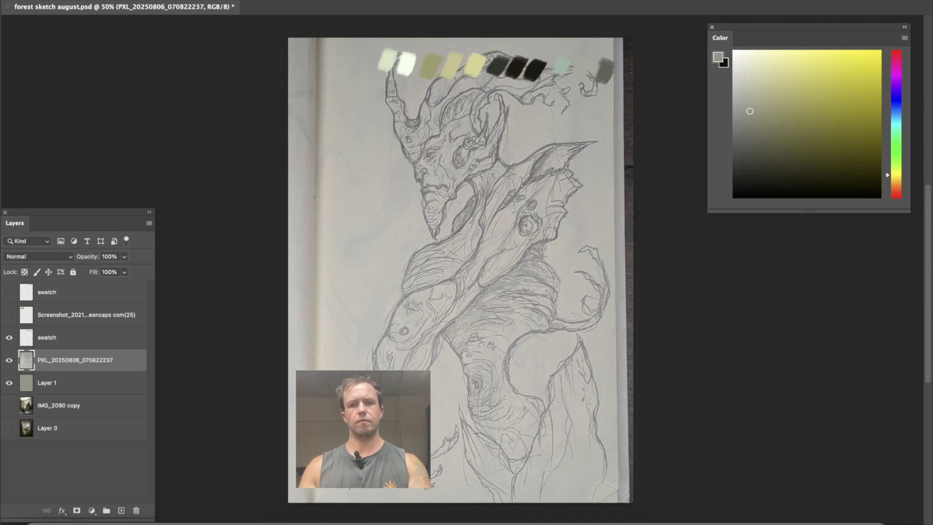
- Sample several palette swatch colours and try each with a test stroke over the creature sketch, undoing every stroke
{"action": "left_click_drag", "start_coordinate": [395, 195], "coordinate": [449, 136]}
{"action": "key", "text": "super+z"}
{"action": "left_click", "coordinate": [493, 67], "text": "alt"}
{"action": "mouse_move", "coordinate": [408, 178]}
{"action": "left_mouse_down"}
{"action": "mouse_move", "coordinate": [503, 131]}
{"action": "mouse_move", "coordinate": [573, 194]}
{"action": "left_mouse_up"}
{"action": "key", "text": "super+z"}
{"action": "left_click", "coordinate": [520, 63], "text": "alt"}
{"action": "mouse_move", "coordinate": [420, 173]}
{"action": "left_mouse_down"}
{"action": "mouse_move", "coordinate": [510, 199]}
{"action": "mouse_move", "coordinate": [335, 139]}
{"action": "left_mouse_up"}
{"action": "key", "text": "super+z"}
{"action": "left_click", "coordinate": [538, 57], "text": "alt"}
{"action": "mouse_move", "coordinate": [435, 182]}
{"action": "left_mouse_down"}
{"action": "mouse_move", "coordinate": [500, 163]}
{"action": "mouse_move", "coordinate": [403, 83]}
{"action": "mouse_move", "coordinate": [393, 316]}
{"action": "left_mouse_up"}
{"action": "key", "text": "super+z"}
{"action": "left_click", "coordinate": [394, 50], "text": "alt"}
{"action": "mouse_move", "coordinate": [383, 132]}
{"action": "left_mouse_down"}
{"action": "mouse_move", "coordinate": [420, 145]}
{"action": "mouse_move", "coordinate": [462, 285]}
{"action": "left_mouse_up"}
{"action": "key", "text": "super+z"}
{"action": "left_click_drag", "start_coordinate": [392, 58], "coordinate": [452, 61]}
{"action": "left_click", "coordinate": [500, 59], "text": "alt"}
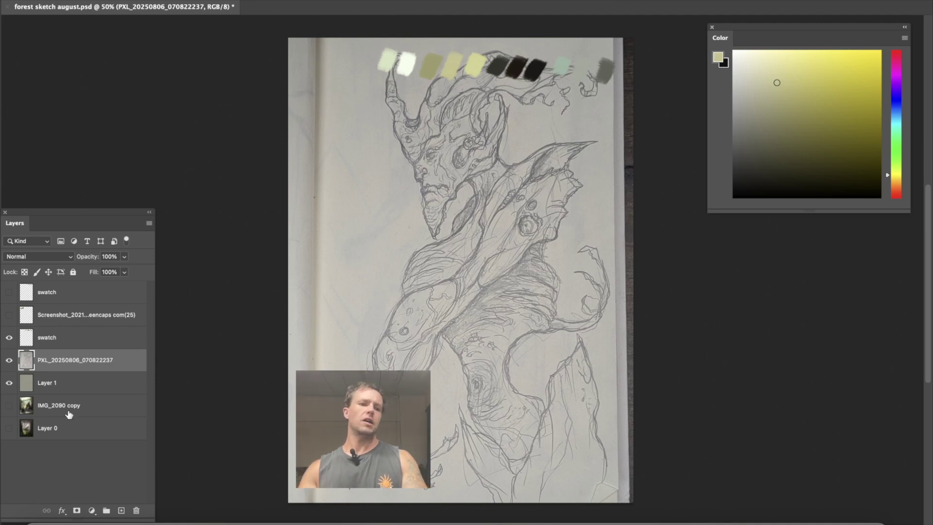
- Enlarge the sketch photo layer slightly and shift it right so the page covers the canvas's right edge
{"action": "left_click", "coordinate": [55, 340]}
{"action": "left_click", "coordinate": [84, 365]}
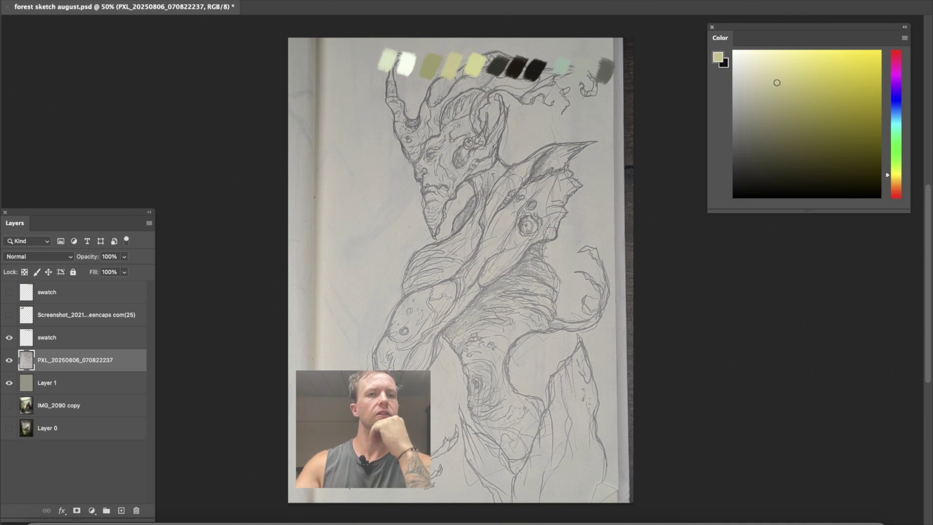
{"action": "key", "text": "ctrl+t"}
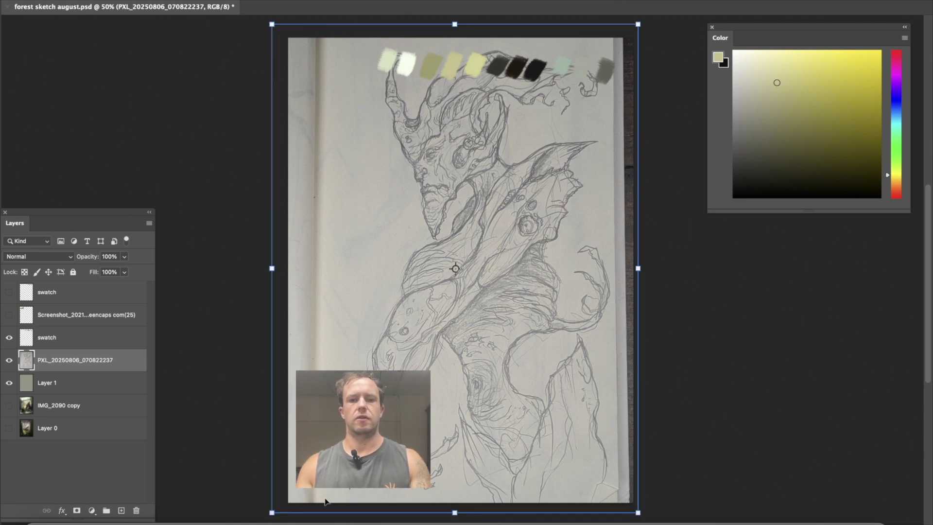
{"action": "left_click_drag", "start_coordinate": [276, 514], "coordinate": [271, 520]}
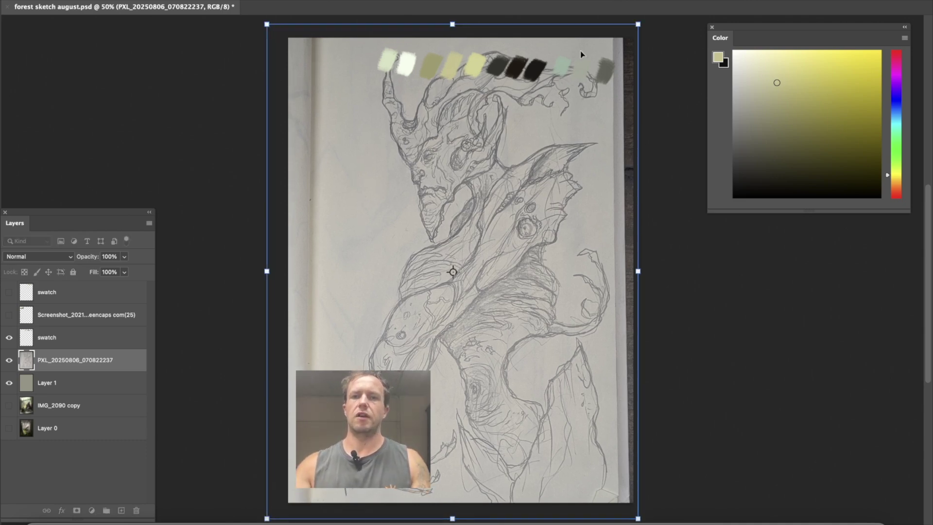
{"action": "left_click_drag", "start_coordinate": [642, 20], "coordinate": [637, 21]}
{"action": "left_click_drag", "start_coordinate": [595, 106], "coordinate": [615, 110]}
{"action": "key", "text": "ctrl+minus"}
{"action": "mouse_move", "coordinate": [345, 110]}
{"action": "left_mouse_down"}
{"action": "mouse_move", "coordinate": [335, 104]}
{"action": "mouse_move", "coordinate": [340, 111]}
{"action": "left_mouse_up"}
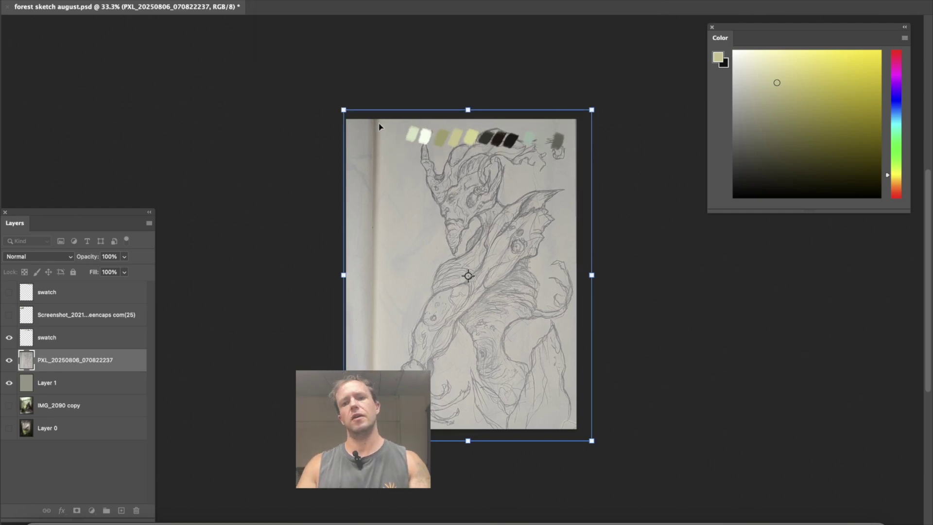
{"action": "key", "text": "Return"}
- Erase the book gutter along the photo's left side and its top border with a much larger eraser
{"action": "key", "text": "ctrl+plus"}
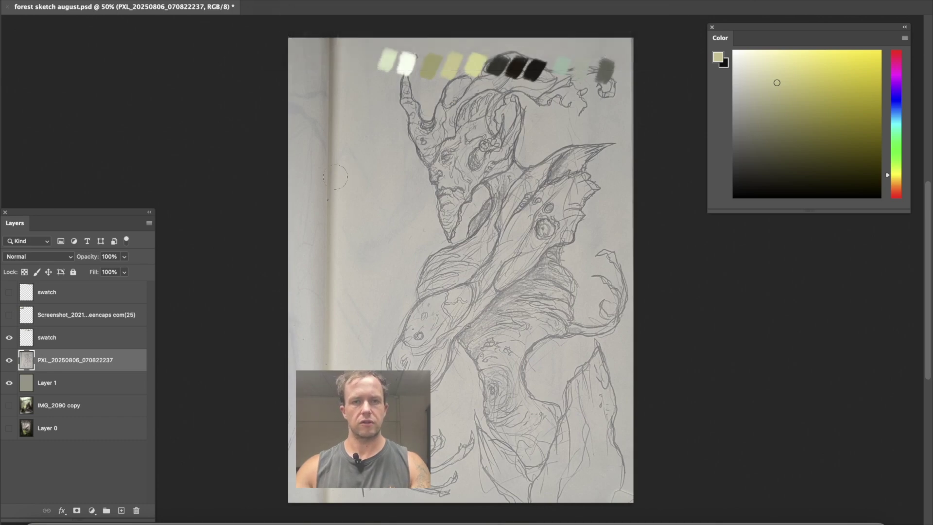
{"action": "key", "text": "bracketright"}
{"action": "key", "text": "bracketright"}
{"action": "key", "text": "bracketright"}
{"action": "key", "text": "bracketright"}
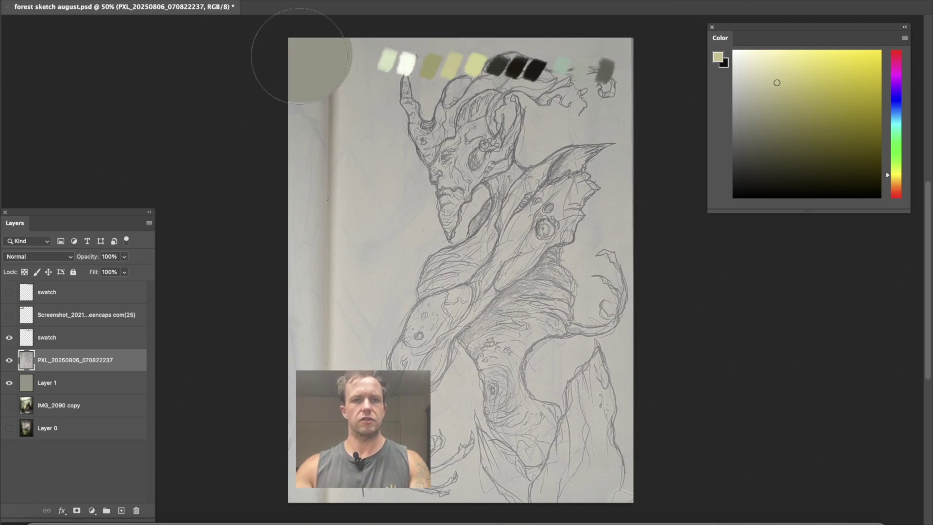
{"action": "mouse_move", "coordinate": [291, 42]}
{"action": "left_mouse_down"}
{"action": "mouse_move", "coordinate": [297, 194]}
{"action": "mouse_move", "coordinate": [290, 495]}
{"action": "left_mouse_up"}
{"action": "left_click_drag", "start_coordinate": [253, 108], "coordinate": [227, 167]}
{"action": "left_click_drag", "start_coordinate": [275, 62], "coordinate": [631, 59]}
{"action": "left_click_drag", "start_coordinate": [637, 92], "coordinate": [527, 17]}
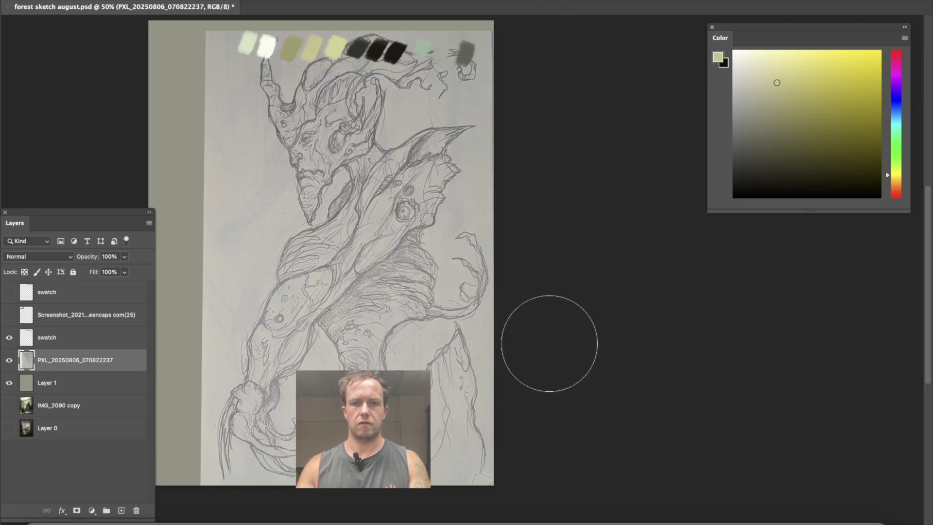
{"action": "mouse_move", "coordinate": [541, 333]}
{"action": "left_mouse_down"}
{"action": "mouse_move", "coordinate": [600, 255]}
{"action": "mouse_move", "coordinate": [670, 354]}
{"action": "mouse_move", "coordinate": [640, 397]}
{"action": "left_mouse_up"}
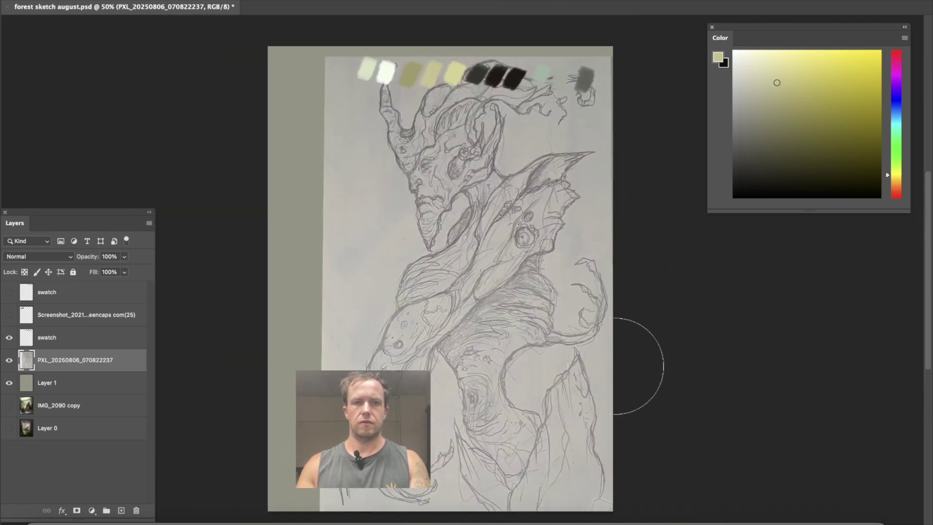
- Increase the sketch photo's contrast with Levels, using input levels 66, 0.85 and 174
{"action": "left_click", "coordinate": [124, 5]}
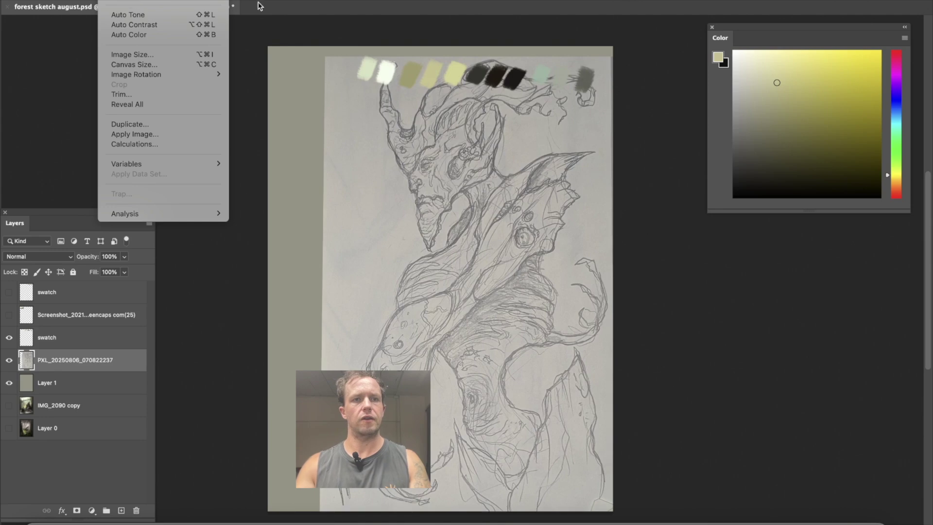
{"action": "mouse_move", "coordinate": [217, 4]}
{"action": "left_click", "coordinate": [306, 8]}
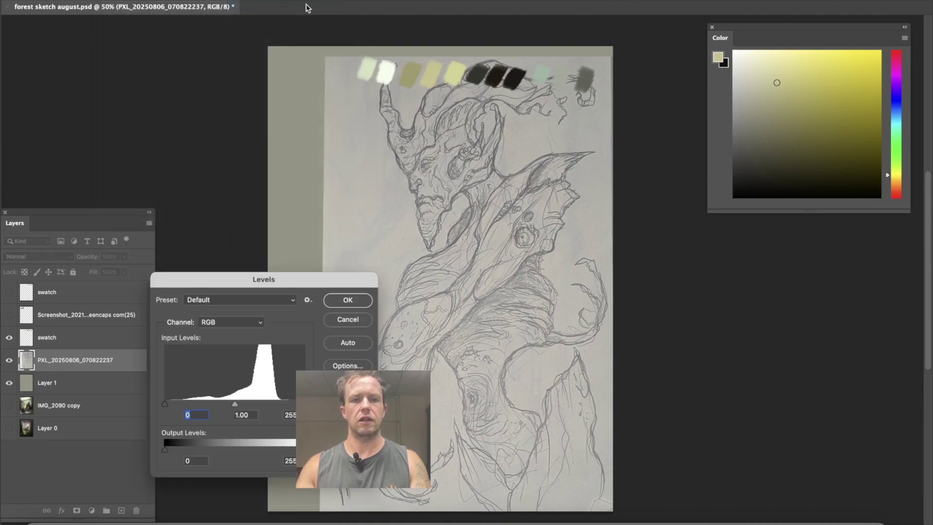
{"action": "mouse_move", "coordinate": [235, 406]}
{"action": "left_mouse_down"}
{"action": "mouse_move", "coordinate": [203, 408]}
{"action": "mouse_move", "coordinate": [244, 405]}
{"action": "left_mouse_up"}
{"action": "left_click_drag", "start_coordinate": [165, 405], "coordinate": [201, 406]}
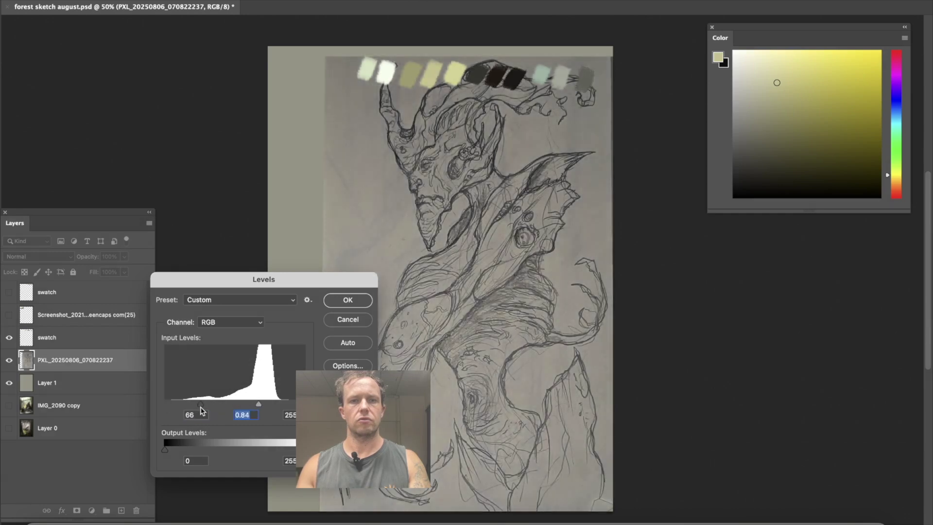
{"action": "mouse_move", "coordinate": [258, 404]}
{"action": "left_mouse_down"}
{"action": "mouse_move", "coordinate": [228, 404]}
{"action": "mouse_move", "coordinate": [248, 412]}
{"action": "mouse_move", "coordinate": [272, 404]}
{"action": "mouse_move", "coordinate": [261, 401]}
{"action": "left_mouse_up"}
{"action": "left_click", "coordinate": [260, 401]}
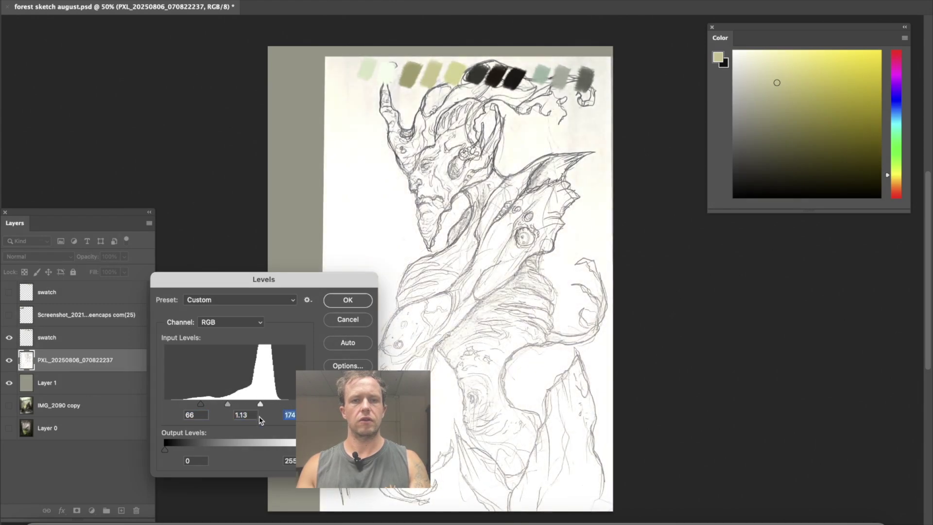
{"action": "mouse_move", "coordinate": [233, 405]}
{"action": "left_mouse_down"}
{"action": "mouse_move", "coordinate": [204, 406]}
{"action": "mouse_move", "coordinate": [235, 405]}
{"action": "left_mouse_up"}
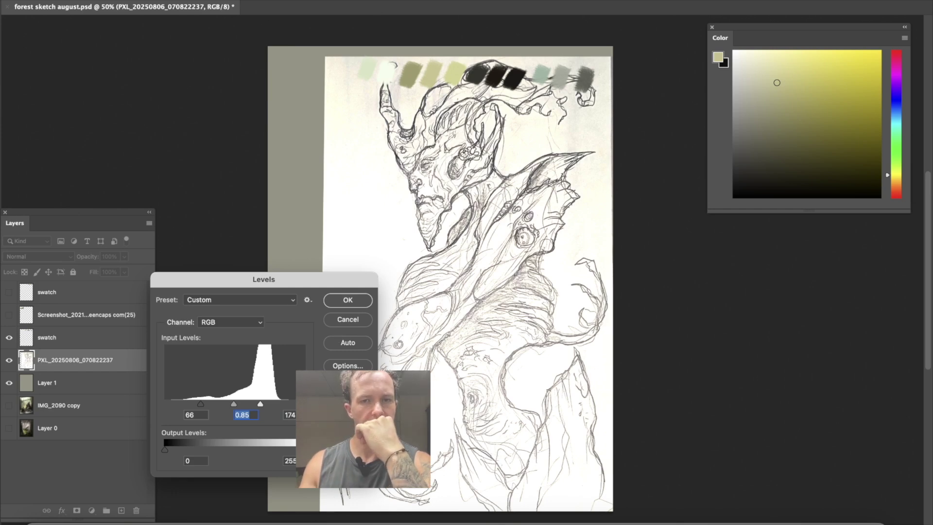
{"action": "left_click", "coordinate": [347, 300]}
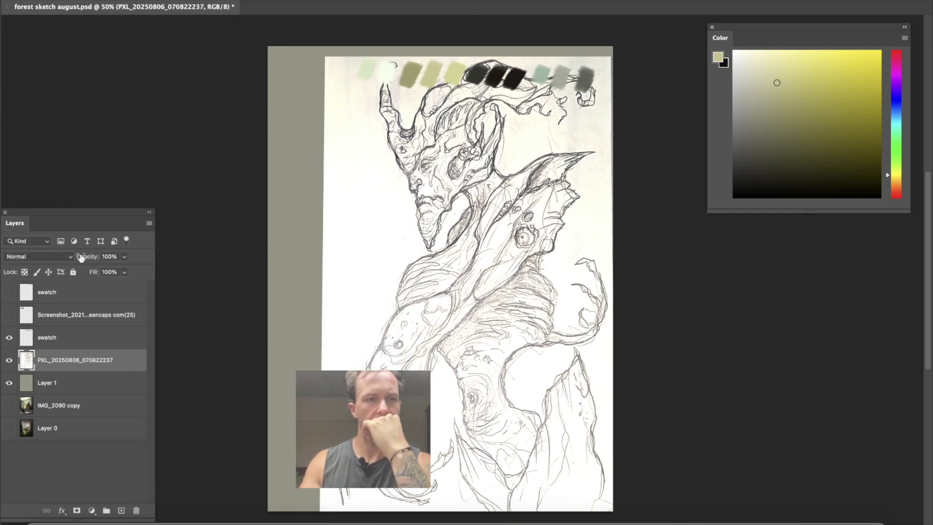
- Set the sketch photo layer's blend mode to Multiply
{"action": "left_click", "coordinate": [29, 256]}
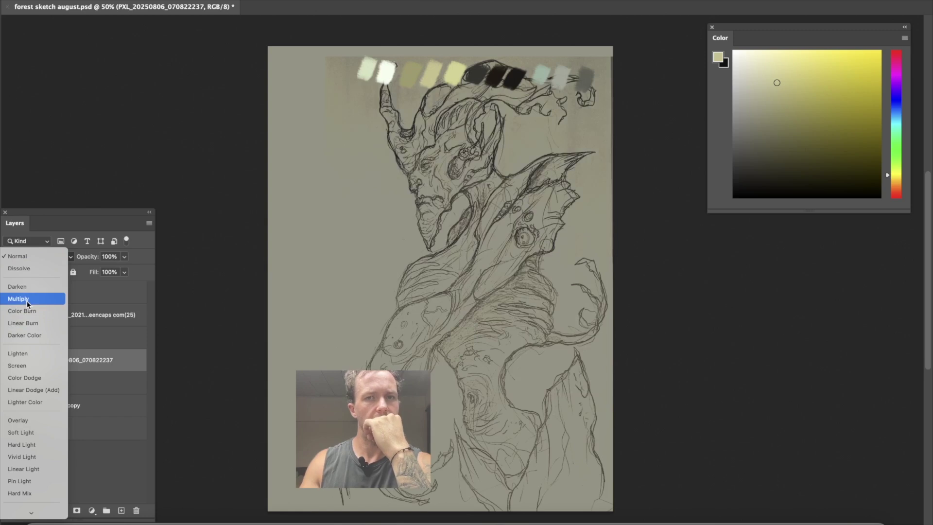
{"action": "left_click", "coordinate": [30, 299]}
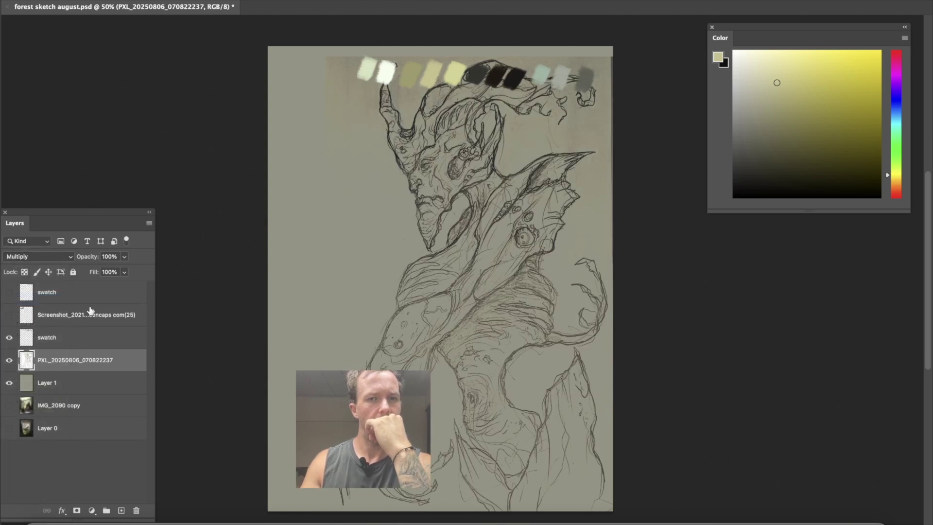
- Paint a test stroke across the creature's face on Layer 1 using the light yellow swatch colour
{"action": "left_click", "coordinate": [53, 384]}
{"action": "left_click", "coordinate": [449, 80], "text": "alt"}
{"action": "mouse_move", "coordinate": [455, 161]}
{"action": "left_mouse_down"}
{"action": "mouse_move", "coordinate": [439, 221]}
{"action": "mouse_move", "coordinate": [449, 149]}
{"action": "left_mouse_up"}
{"action": "key", "text": "super+z"}
{"action": "key", "text": "super+z"}
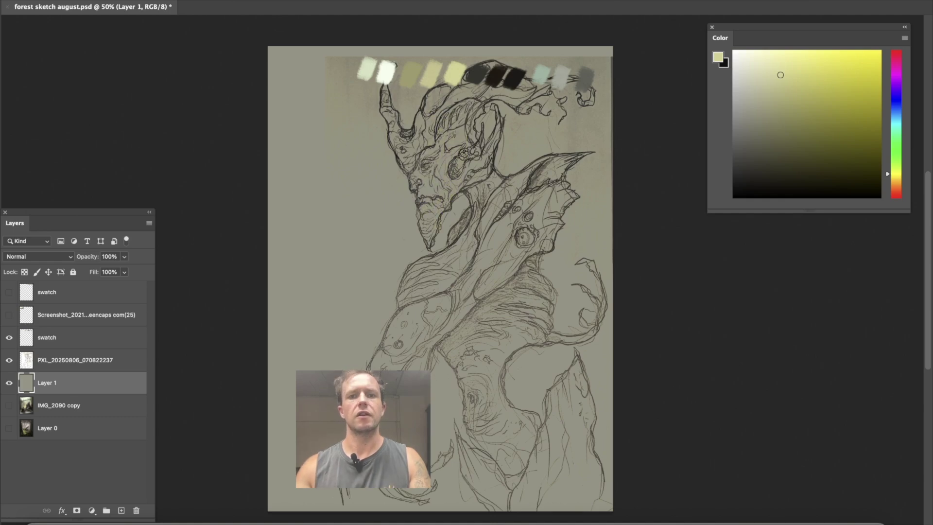
{"action": "left_click", "coordinate": [82, 363]}
{"action": "left_click", "coordinate": [64, 383]}
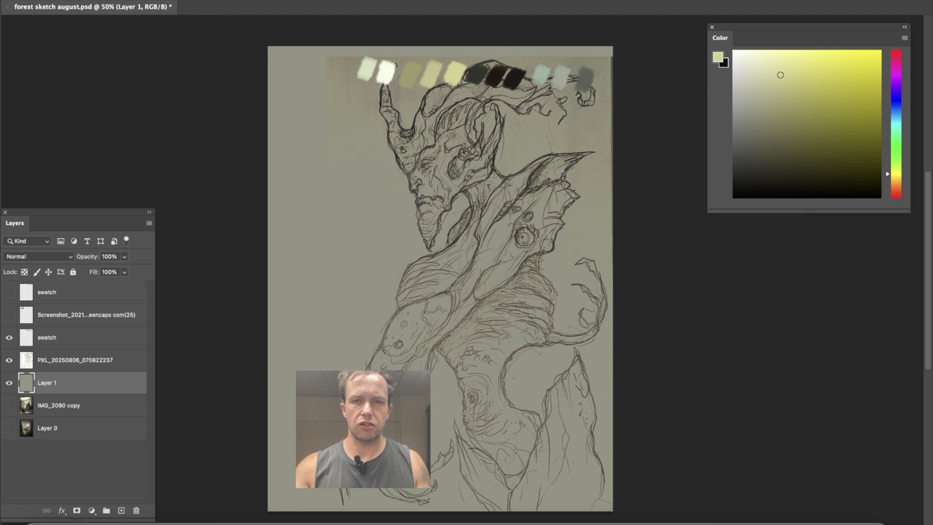
{"action": "left_click_drag", "start_coordinate": [455, 129], "coordinate": [434, 189]}
- Hide and show the sketch layer to check how its lines sit over the paint on Layer 1
{"action": "left_click", "coordinate": [10, 361]}
{"action": "left_click", "coordinate": [9, 360]}
{"action": "left_click", "coordinate": [8, 360]}
{"action": "left_click", "coordinate": [9, 360]}
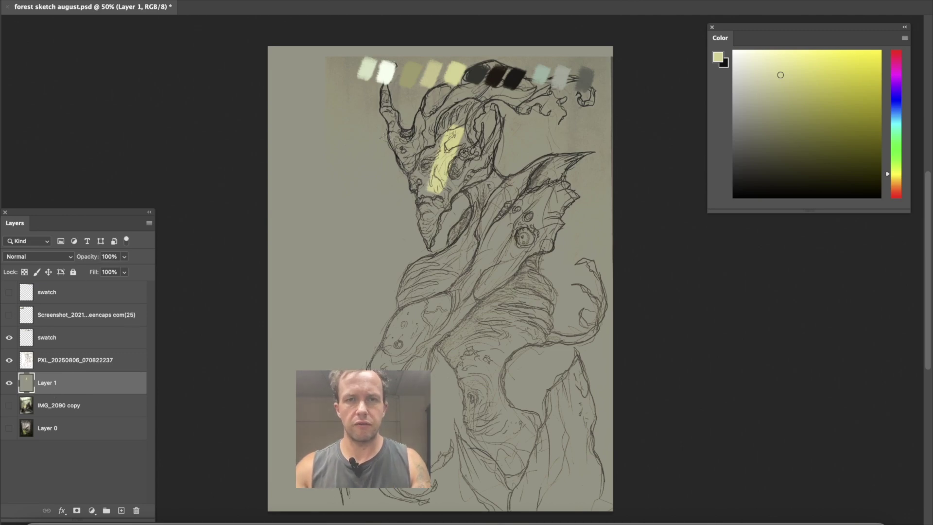
- Clear the leftover paper tint from the sketch layer with Levels at about 39, 1.97 and 219, and save the document
{"action": "left_click", "coordinate": [53, 360]}
{"action": "left_click", "coordinate": [109, 1]}
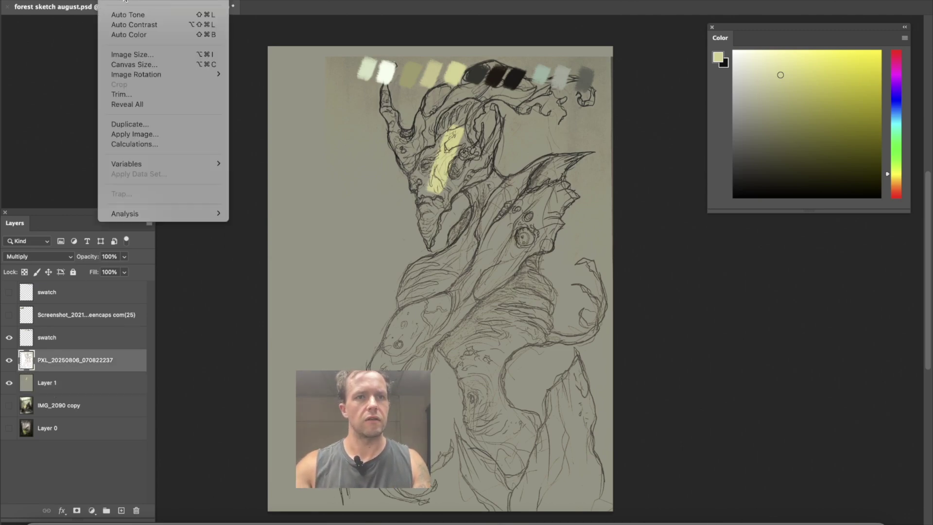
{"action": "mouse_move", "coordinate": [194, 4]}
{"action": "left_click", "coordinate": [309, 8]}
{"action": "mouse_move", "coordinate": [235, 404]}
{"action": "left_mouse_down"}
{"action": "mouse_move", "coordinate": [171, 405]}
{"action": "mouse_move", "coordinate": [246, 406]}
{"action": "mouse_move", "coordinate": [213, 408]}
{"action": "left_mouse_up"}
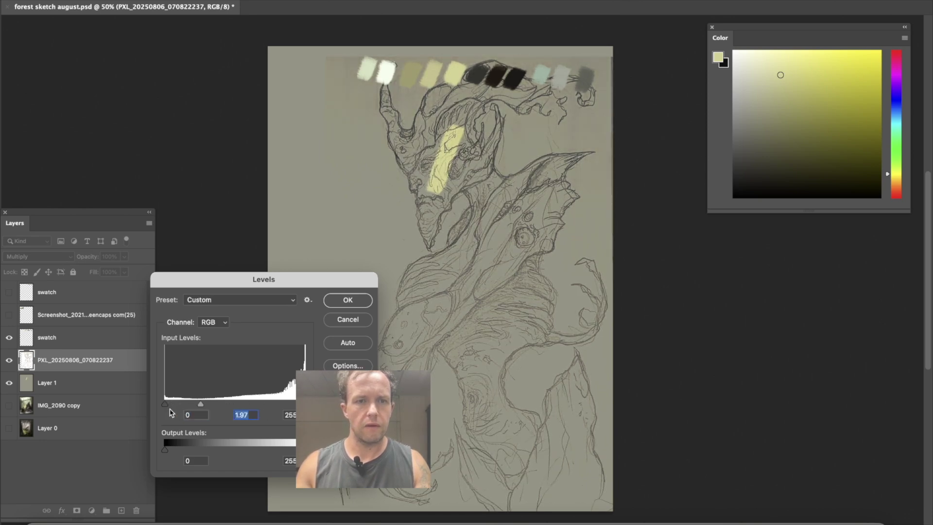
{"action": "left_click_drag", "start_coordinate": [305, 403], "coordinate": [267, 404]}
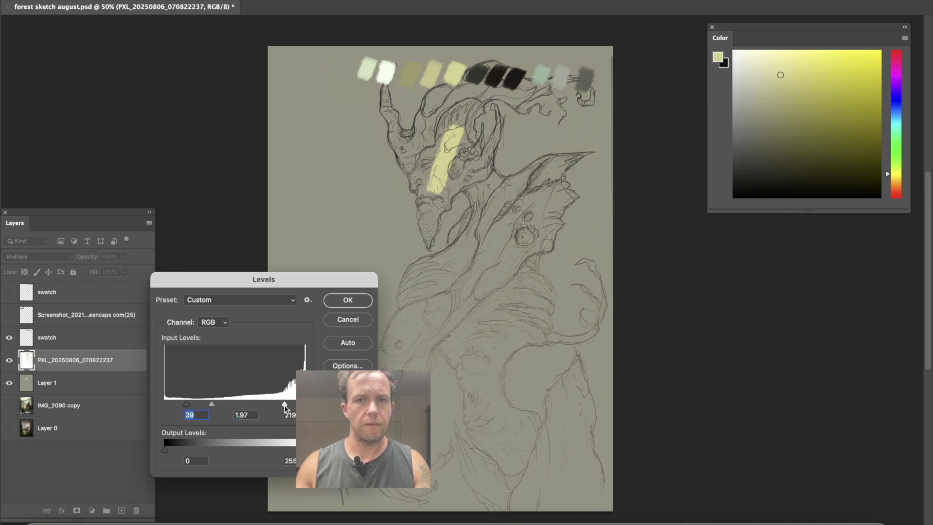
{"action": "left_click", "coordinate": [347, 300]}
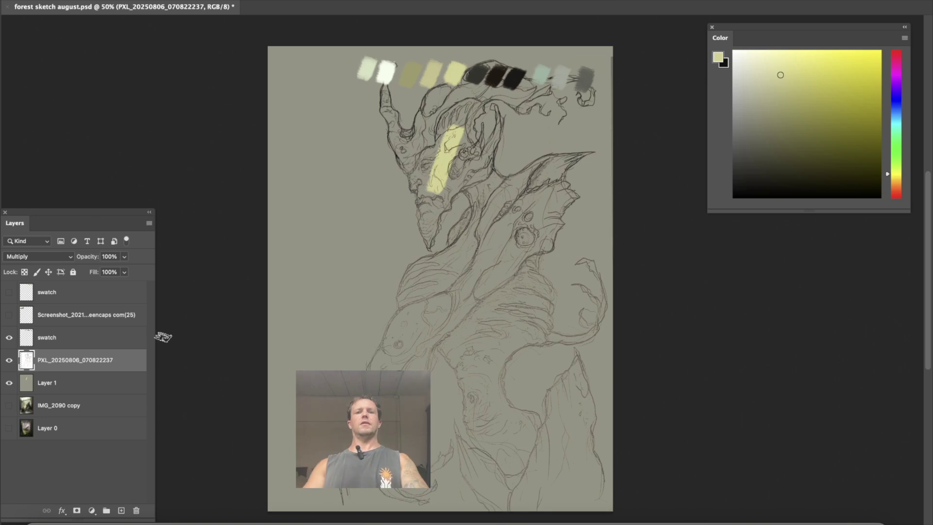
{"action": "key", "text": "super+s"}
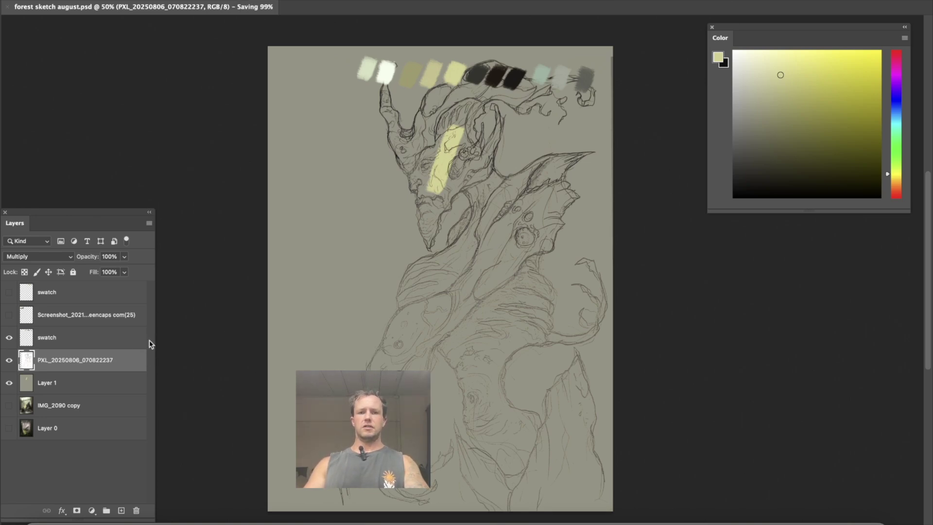
- Paint over the yellow test stroke on Layer 1 with the sampled grey-green background colour
{"action": "left_click", "coordinate": [68, 384]}
{"action": "left_click", "coordinate": [432, 151], "text": "alt"}
{"action": "left_click_drag", "start_coordinate": [433, 190], "coordinate": [452, 130]}
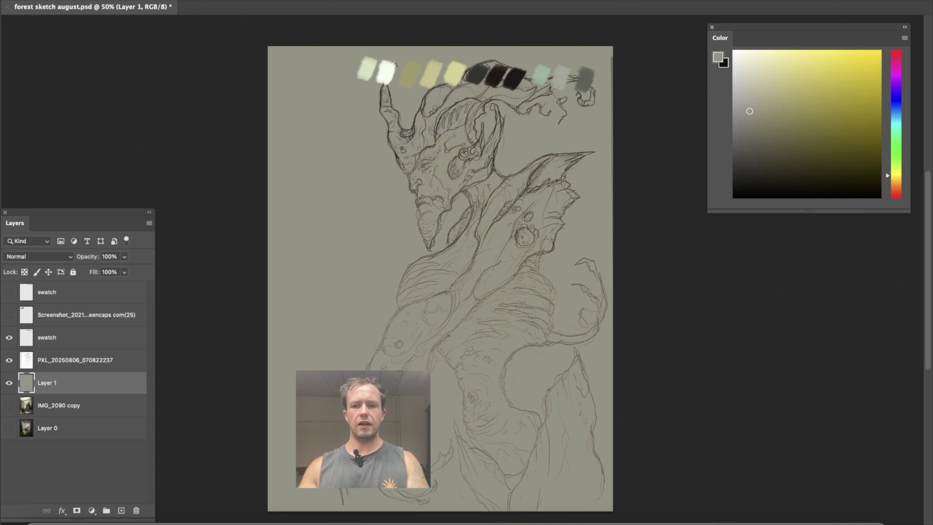
{"action": "key", "text": "Tab"}
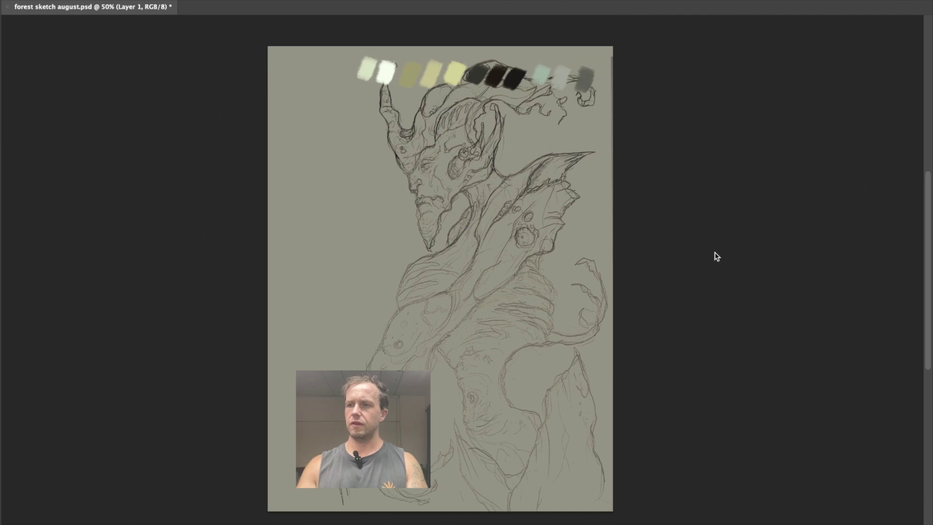
{"action": "key", "text": "Tab"}
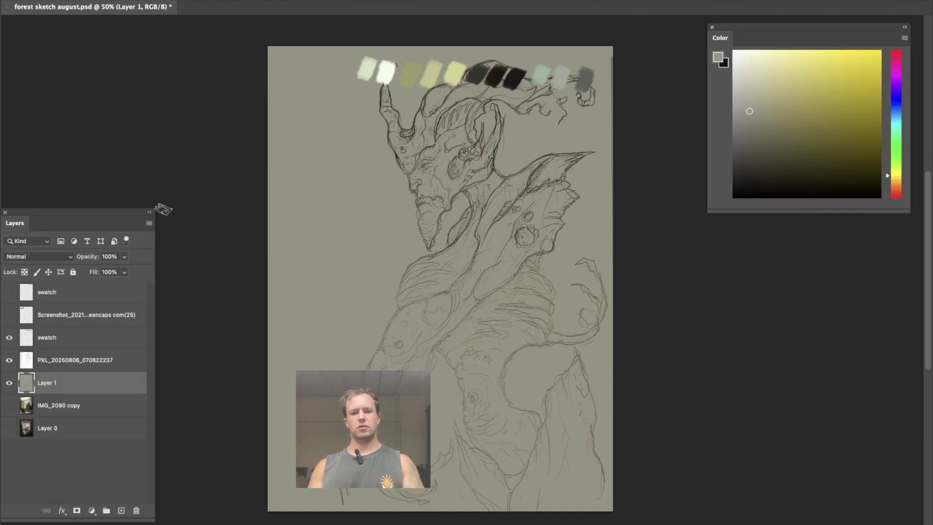
- Flip the canvas horizontally and scale the sketch layer up slightly from its lower corner
{"action": "key", "text": "h"}
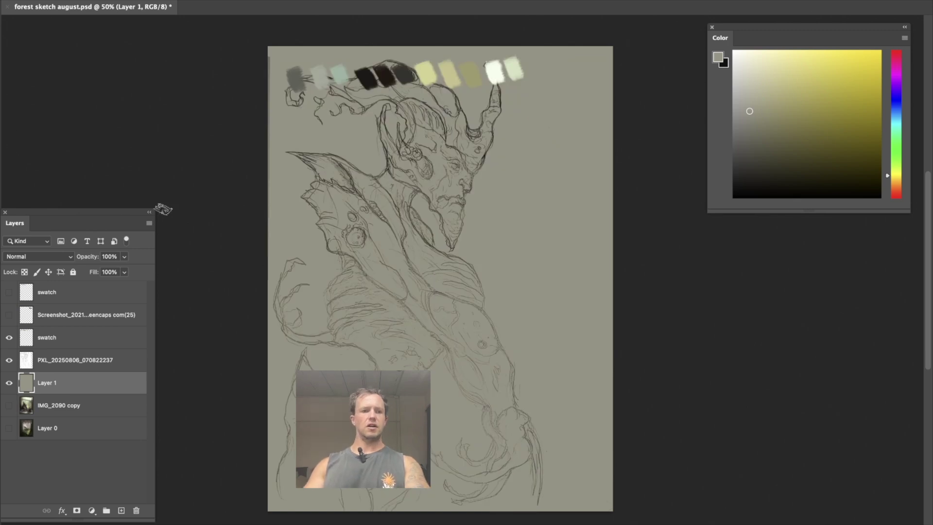
{"action": "left_click", "coordinate": [73, 361]}
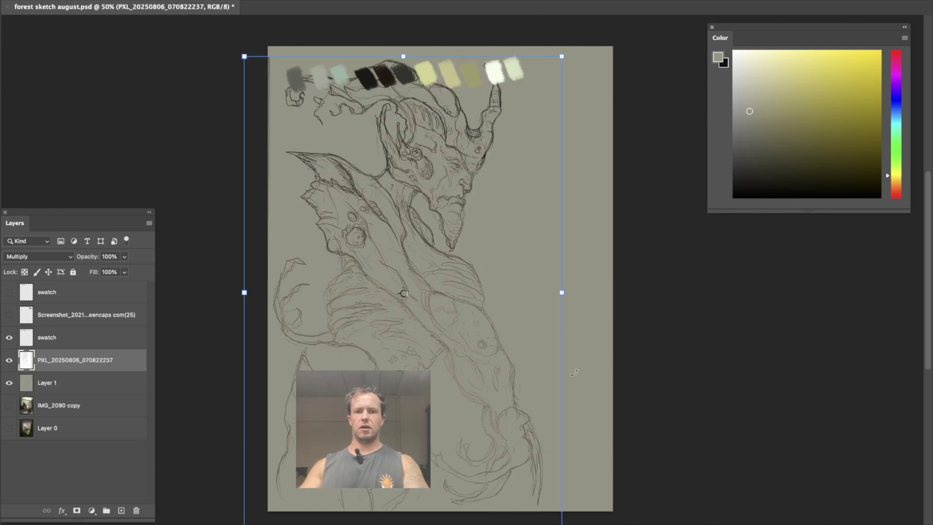
{"action": "mouse_move", "coordinate": [569, 54]}
{"action": "left_mouse_down"}
{"action": "mouse_move", "coordinate": [578, 30]}
{"action": "mouse_move", "coordinate": [570, 53]}
{"action": "left_mouse_up"}
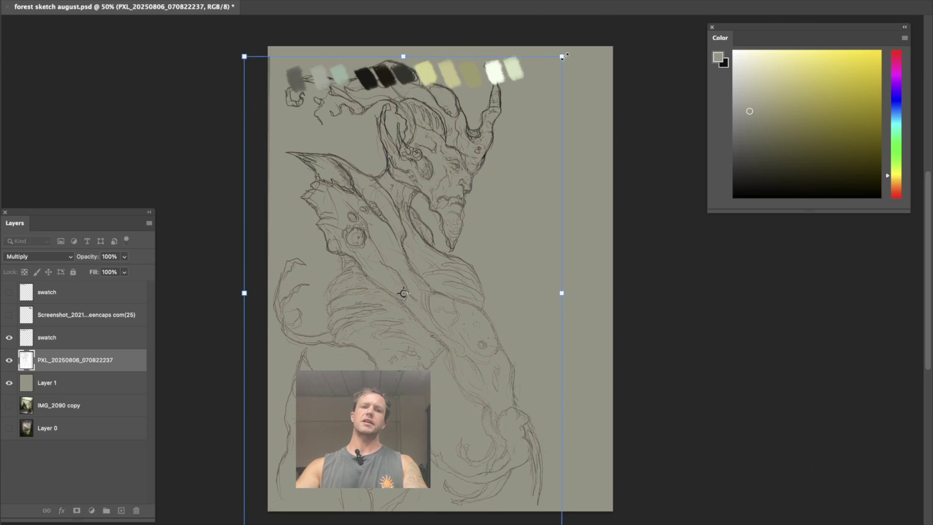
{"action": "scroll", "coordinate": [511, 317], "scroll_direction": "down", "scroll_amount": 4}
{"action": "left_click_drag", "start_coordinate": [562, 480], "coordinate": [576, 501]}
{"action": "key", "text": "Return"}
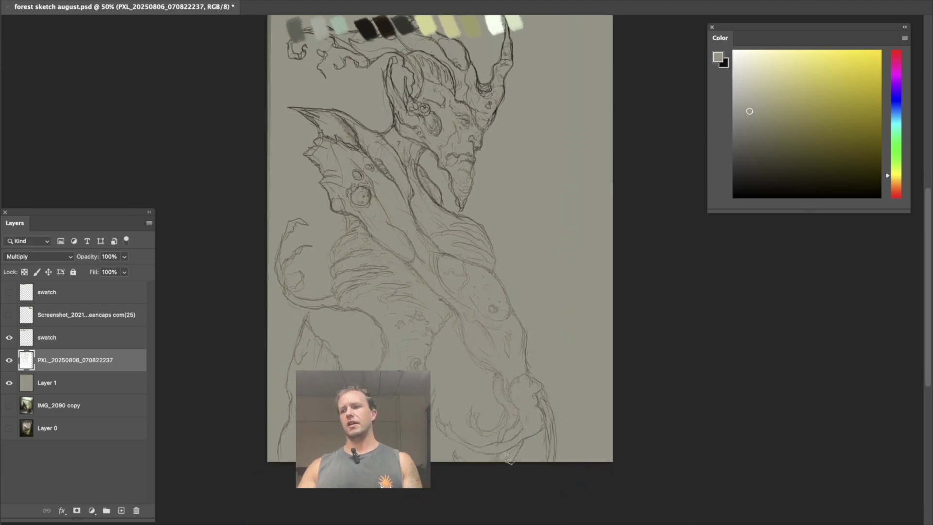
- Try the Sampled Brush 1 1601 with the sampled tan swatch colour, painting textured strokes beside and across the creature's head on the sketch layer
{"action": "left_click_drag", "start_coordinate": [475, 136], "coordinate": [469, 180]}
{"action": "right_click", "coordinate": [446, 190]}
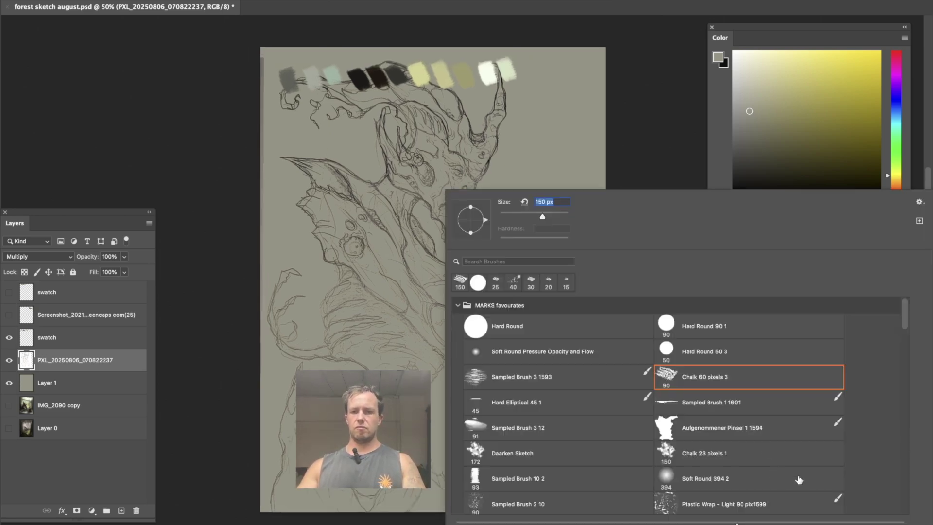
{"action": "scroll", "coordinate": [898, 327], "scroll_direction": "down", "scroll_amount": 3}
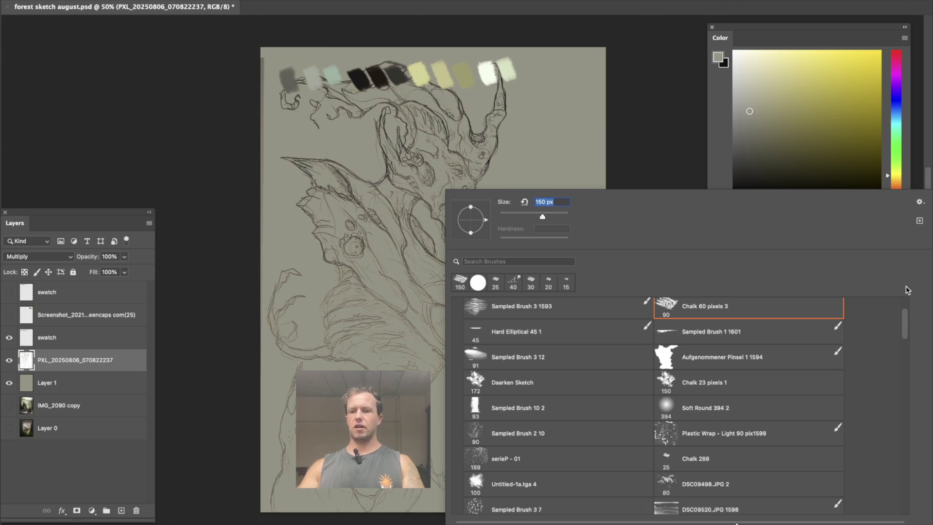
{"action": "left_click", "coordinate": [751, 338]}
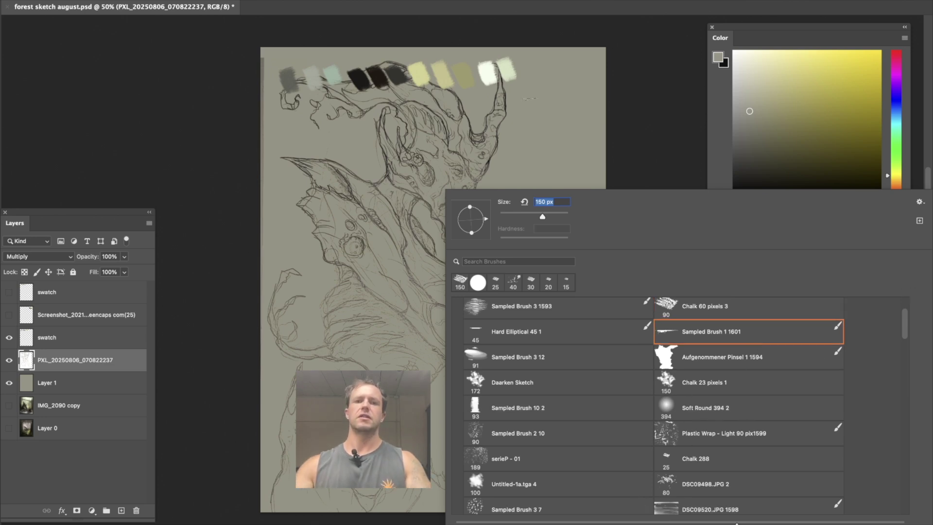
{"action": "left_click", "coordinate": [513, 70], "text": "alt"}
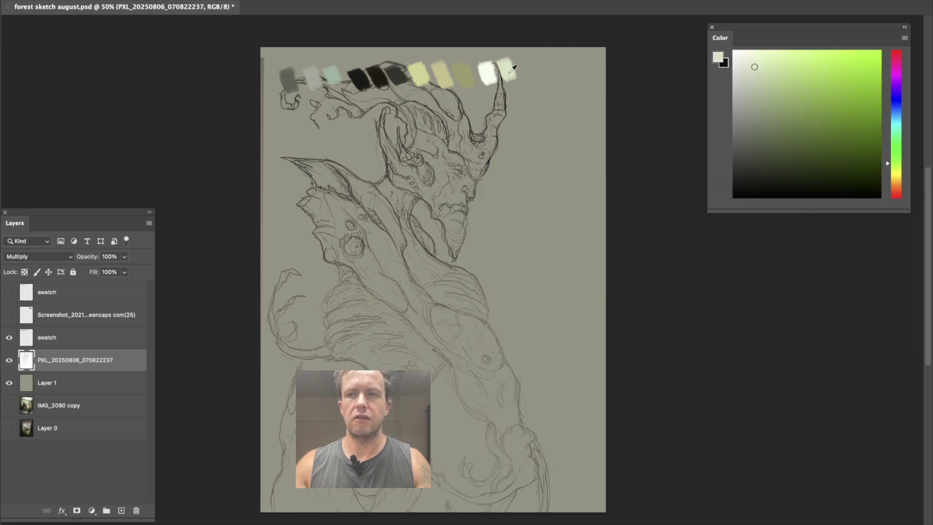
{"action": "left_click", "coordinate": [441, 68], "text": "alt"}
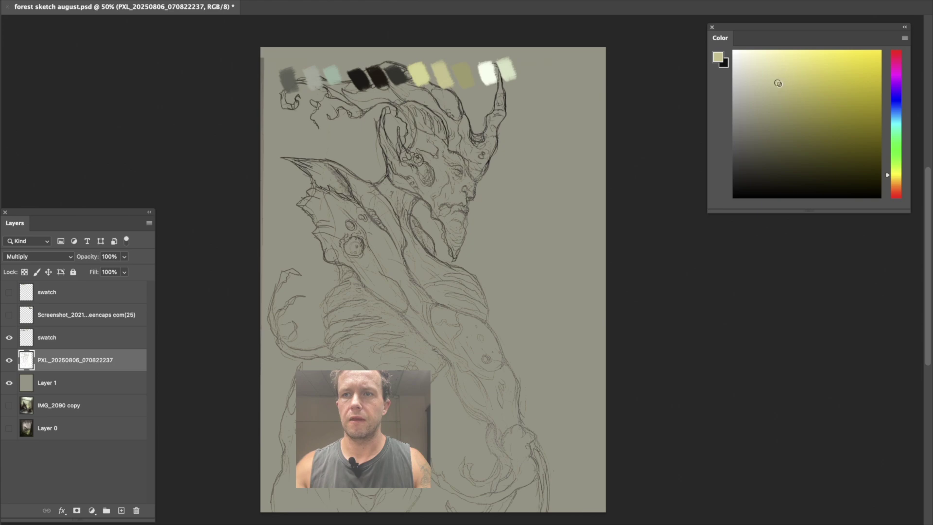
{"action": "mouse_move", "coordinate": [553, 72]}
{"action": "left_mouse_down"}
{"action": "mouse_move", "coordinate": [573, 214]}
{"action": "mouse_move", "coordinate": [568, 272]}
{"action": "left_mouse_up"}
{"action": "mouse_move", "coordinate": [525, 176]}
{"action": "left_mouse_down"}
{"action": "mouse_move", "coordinate": [462, 194]}
{"action": "mouse_move", "coordinate": [471, 176]}
{"action": "left_mouse_up"}
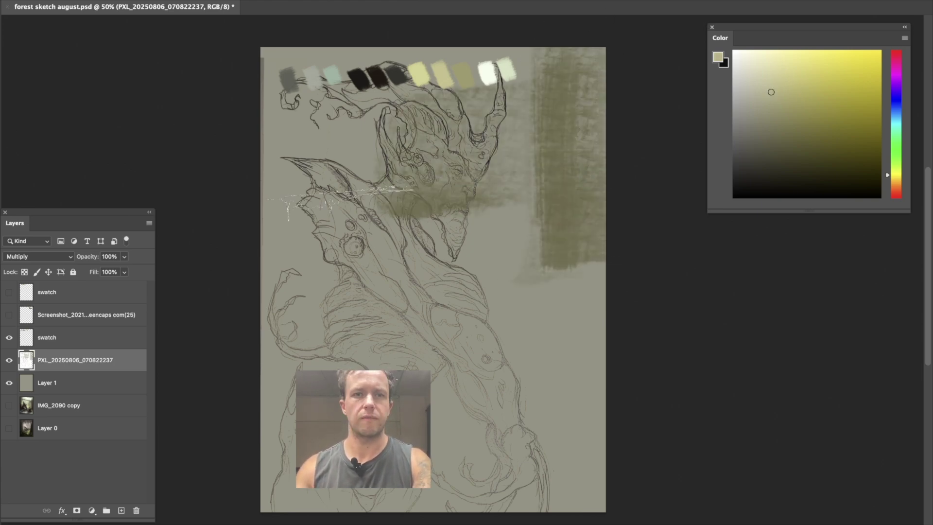
- Switch the brush to Soft Round Pressure Opacity and Flow
{"action": "right_click", "coordinate": [417, 78]}
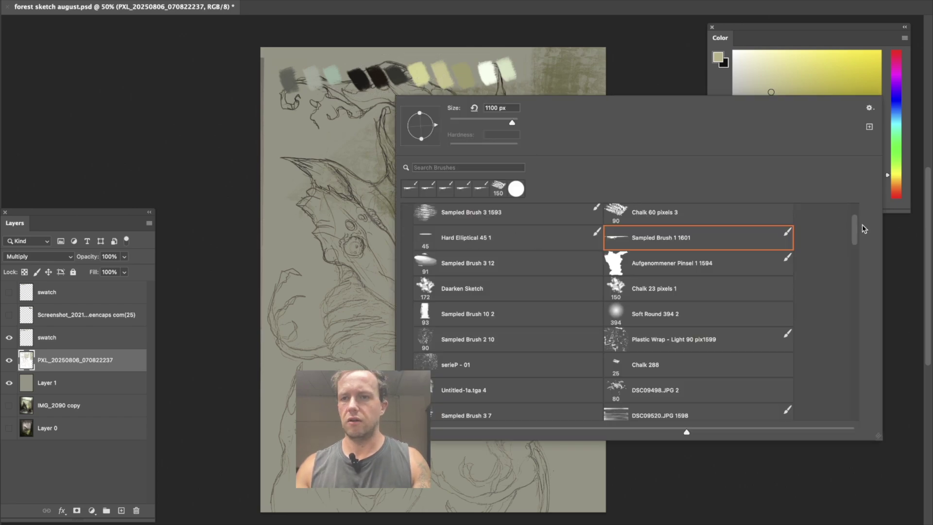
{"action": "scroll", "coordinate": [863, 229], "scroll_direction": "up", "scroll_amount": 10}
{"action": "left_click", "coordinate": [473, 255]}
- Try shading the canvas's upper-left area on the sketch layer with the sampled dark grey swatch and an enlarged soft brush
{"action": "left_click", "coordinate": [394, 70], "text": "alt"}
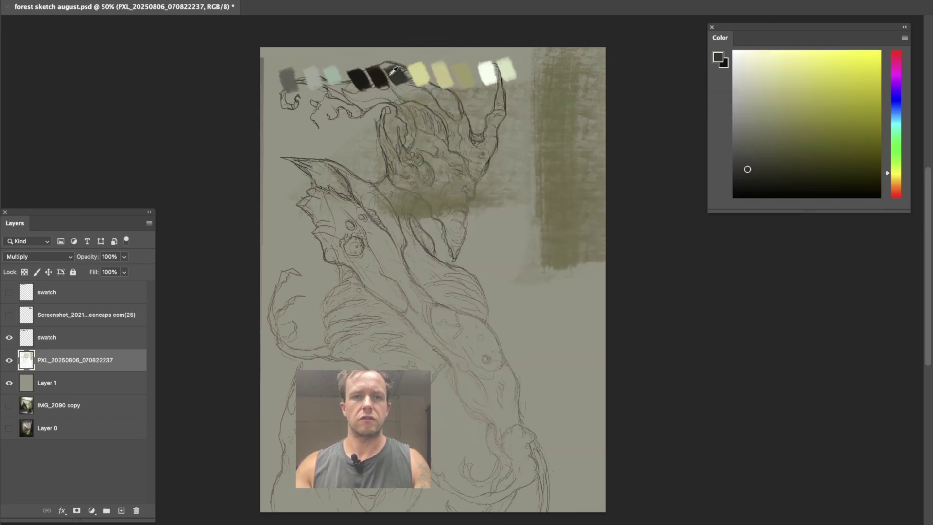
{"action": "mouse_move", "coordinate": [369, 48]}
{"action": "left_mouse_down"}
{"action": "mouse_move", "coordinate": [296, 88]}
{"action": "mouse_move", "coordinate": [283, 169]}
{"action": "mouse_move", "coordinate": [233, 63]}
{"action": "mouse_move", "coordinate": [285, 77]}
{"action": "mouse_move", "coordinate": [233, 308]}
{"action": "left_mouse_up"}
{"action": "key", "text": "bracketright"}
{"action": "mouse_move", "coordinate": [475, 25]}
{"action": "left_mouse_down"}
{"action": "mouse_move", "coordinate": [208, 416]}
{"action": "mouse_move", "coordinate": [416, 62]}
{"action": "mouse_move", "coordinate": [293, 345]}
{"action": "left_mouse_up"}
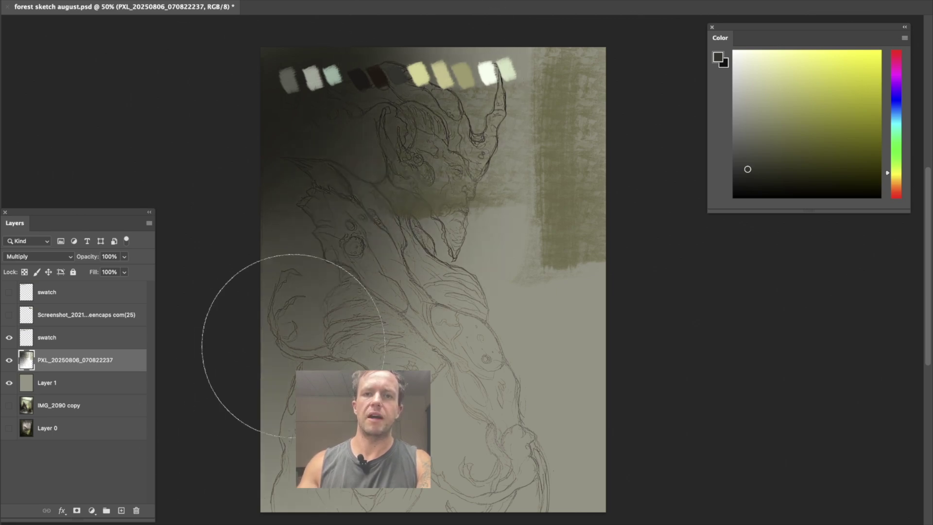
- Try painting pure white over the olive strip beside the creature, and toggle the sketch layer's visibility to check it
{"action": "left_click", "coordinate": [760, 133]}
{"action": "left_click", "coordinate": [734, 51]}
{"action": "left_click_drag", "start_coordinate": [558, 94], "coordinate": [582, 264]}
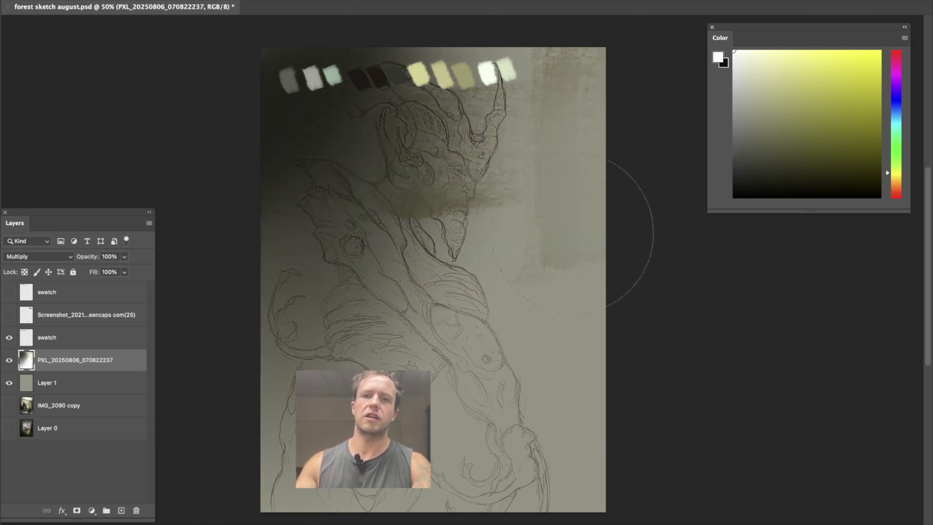
{"action": "left_click", "coordinate": [283, 122], "text": "alt"}
{"action": "left_click", "coordinate": [10, 362]}
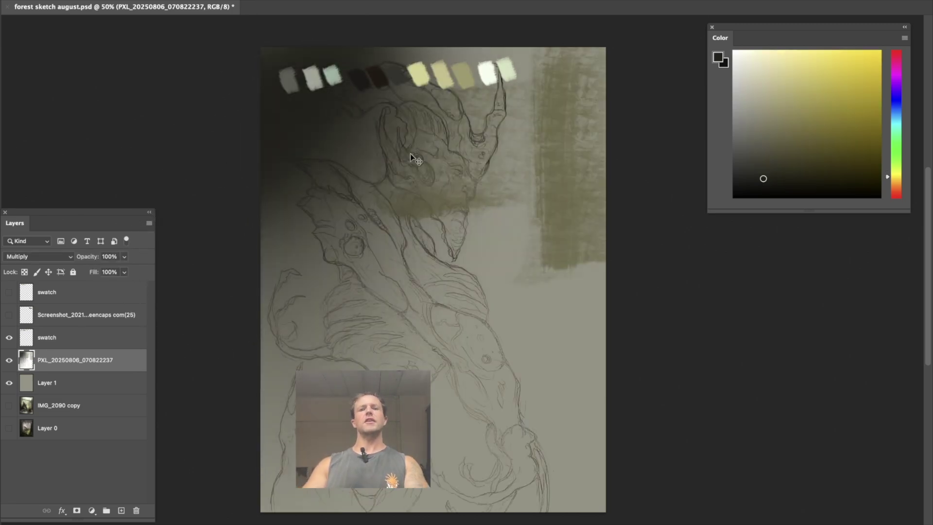
- Undo all the test strokes painted on the sketch layer
{"action": "key", "text": "ctrl+z"}
{"action": "key", "text": "ctrl+z"}
{"action": "key", "text": "ctrl+z"}
{"action": "key", "text": "ctrl+z"}
{"action": "key", "text": "ctrl+z"}
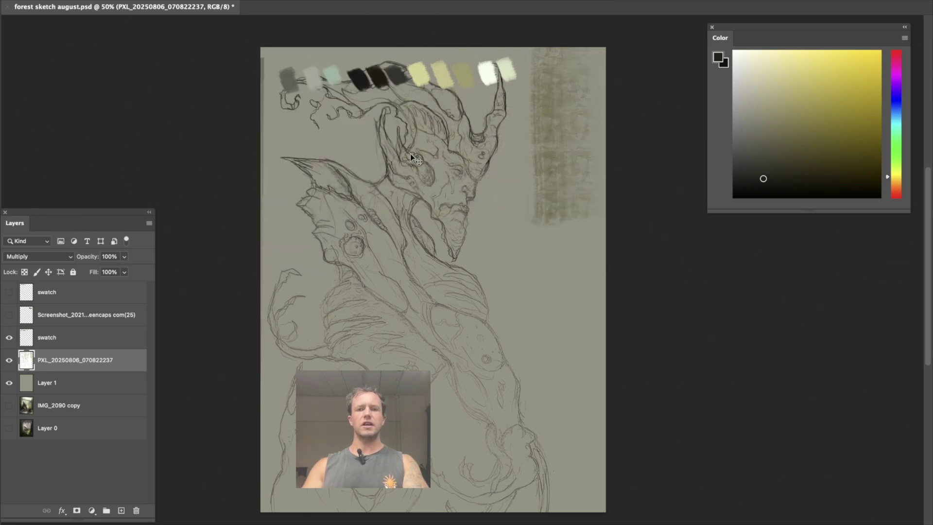
{"action": "key", "text": "ctrl+z"}
- Select Layer 1 and paint a soft dark brown shadow over the background's upper-left corner and left edge
{"action": "left_click", "coordinate": [10, 362]}
{"action": "left_click", "coordinate": [68, 390]}
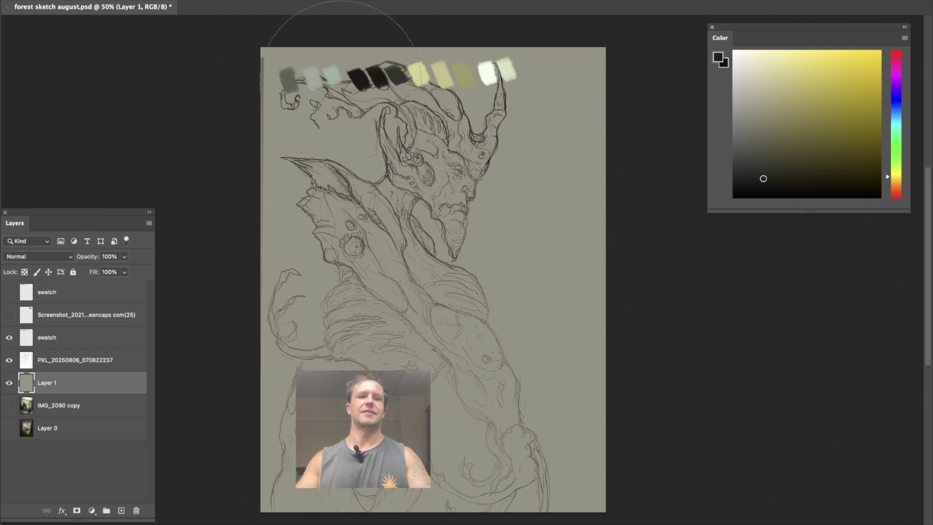
{"action": "left_click", "coordinate": [297, 97], "text": "alt"}
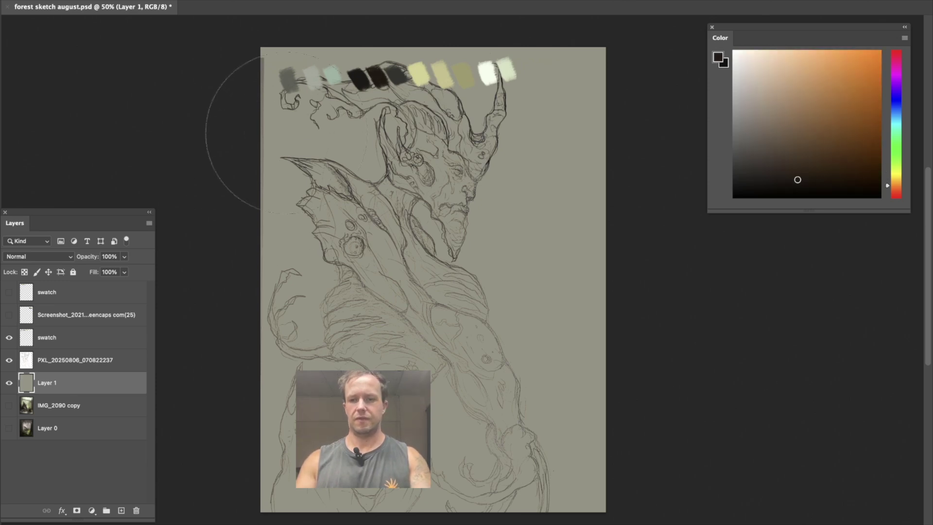
{"action": "left_click_drag", "start_coordinate": [270, 72], "coordinate": [312, 62]}
{"action": "mouse_move", "coordinate": [270, 114]}
{"action": "left_mouse_down"}
{"action": "mouse_move", "coordinate": [313, 63]}
{"action": "mouse_move", "coordinate": [277, 79]}
{"action": "mouse_move", "coordinate": [202, 218]}
{"action": "left_mouse_up"}
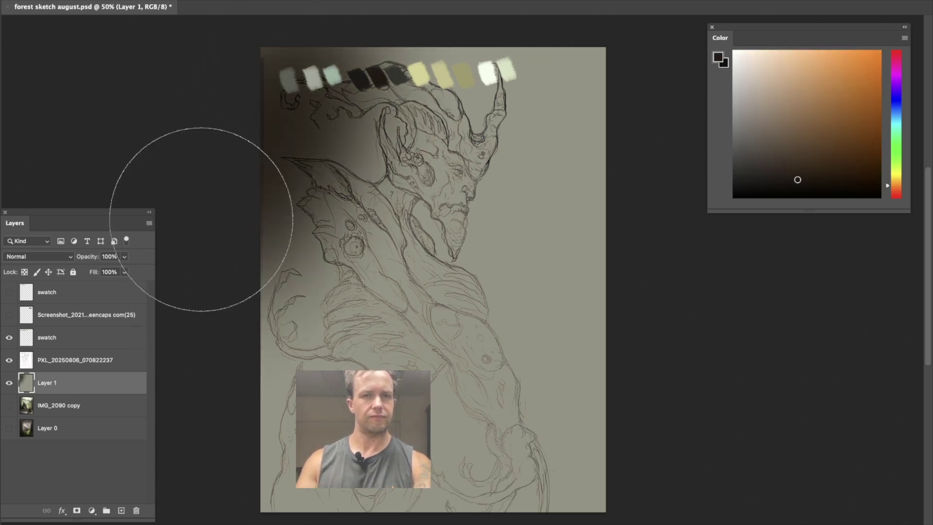
- Extend the soft dark brown shading on Layer 1 down the left side and across the top behind the creature's head
{"action": "left_click", "coordinate": [58, 370]}
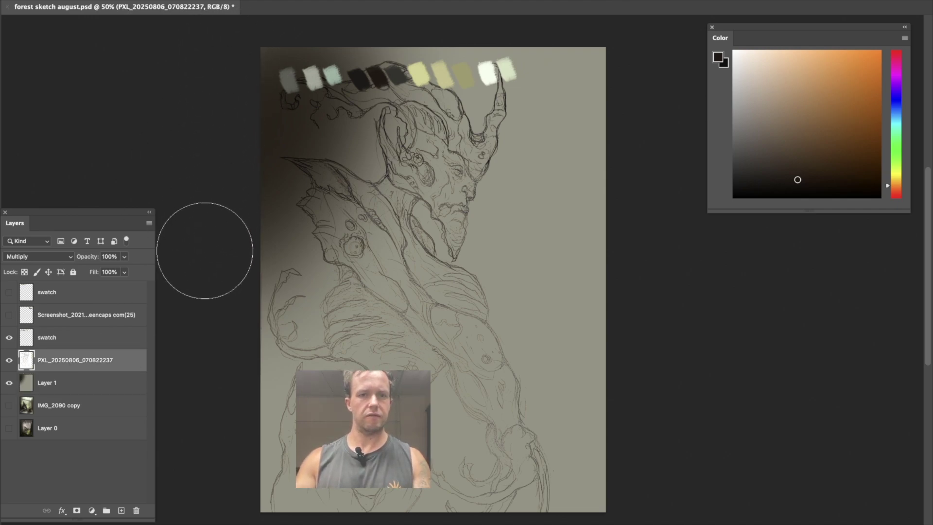
{"action": "left_click_drag", "start_coordinate": [208, 489], "coordinate": [132, 401]}
{"action": "left_click", "coordinate": [67, 388]}
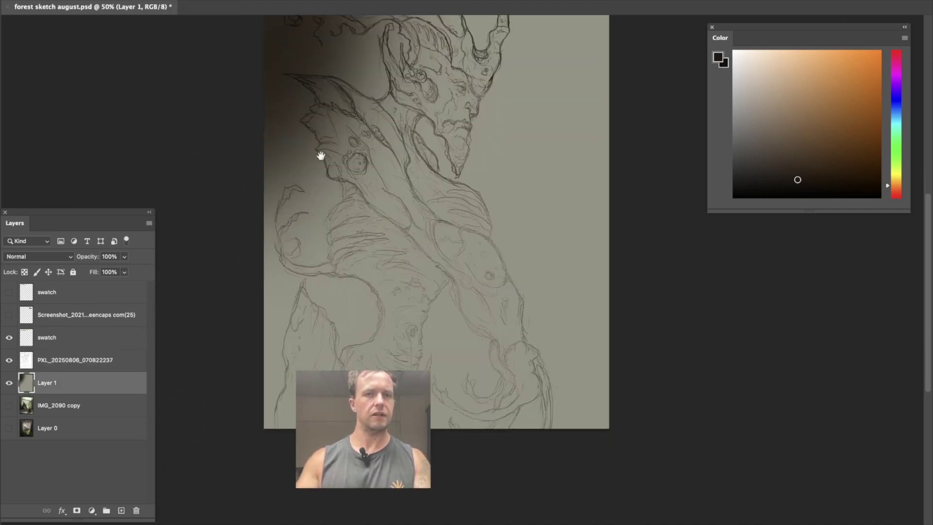
{"action": "left_click_drag", "start_coordinate": [300, 67], "coordinate": [277, 177]}
{"action": "left_click", "coordinate": [260, 214], "text": "alt"}
{"action": "mouse_move", "coordinate": [260, 214]}
{"action": "left_mouse_down"}
{"action": "mouse_move", "coordinate": [249, 94]}
{"action": "mouse_move", "coordinate": [444, 72]}
{"action": "mouse_move", "coordinate": [275, 232]}
{"action": "left_mouse_up"}
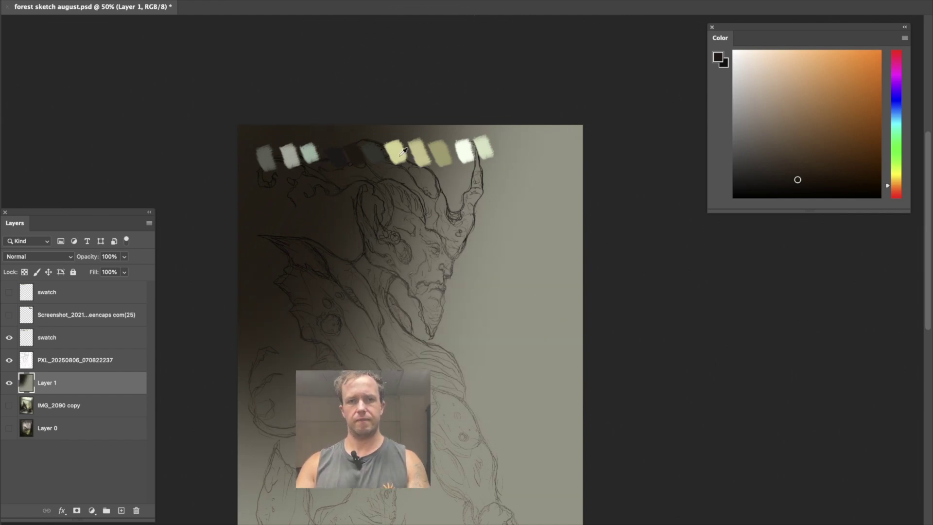
- Lighten the background to the right of the creature on Layer 1 with the sampled pale green swatch colour
{"action": "left_click", "coordinate": [446, 145], "text": "alt"}
{"action": "left_click", "coordinate": [468, 146], "text": "alt"}
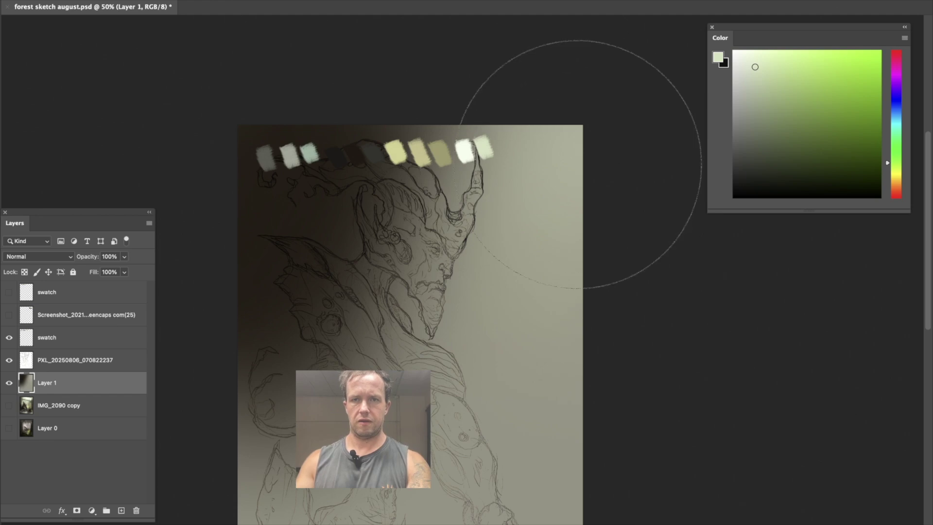
{"action": "left_click", "coordinate": [542, 286]}
- Blend the dark shading behind the creature's head and torso, resampling dark tones from the background and swatches
{"action": "left_click", "coordinate": [339, 223], "text": "alt"}
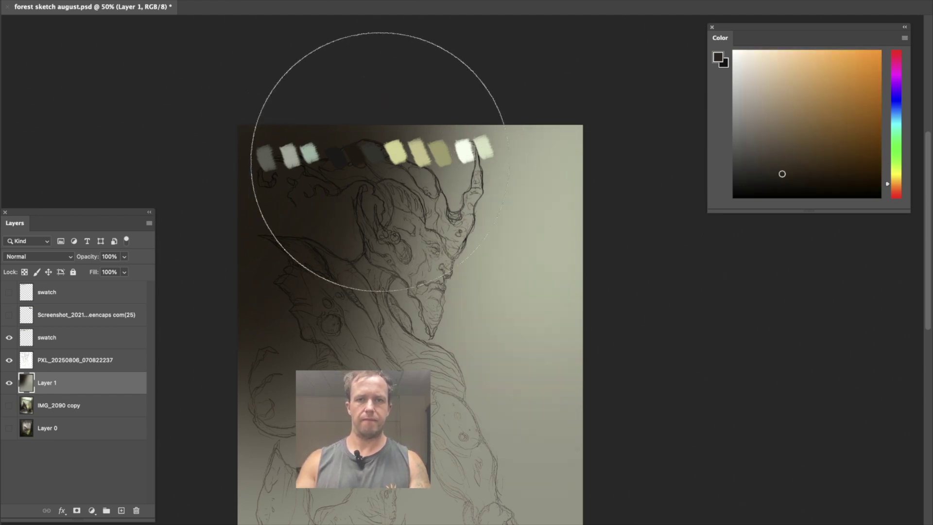
{"action": "left_click", "coordinate": [415, 189]}
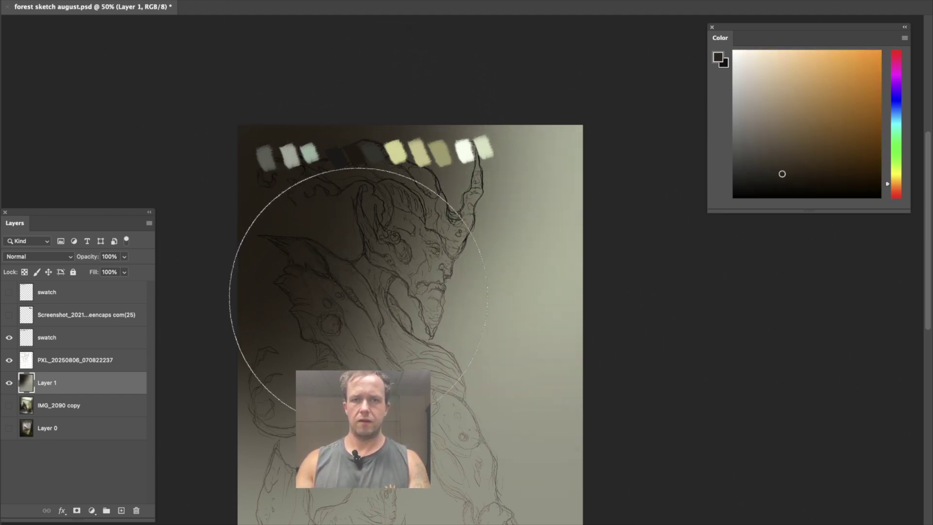
{"action": "left_click", "coordinate": [353, 154], "text": "alt"}
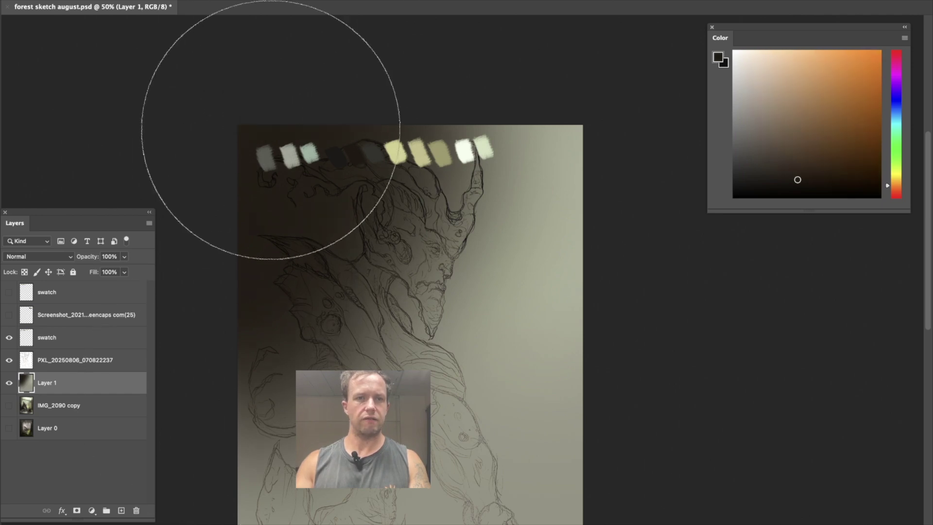
{"action": "left_click", "coordinate": [375, 154], "text": "alt"}
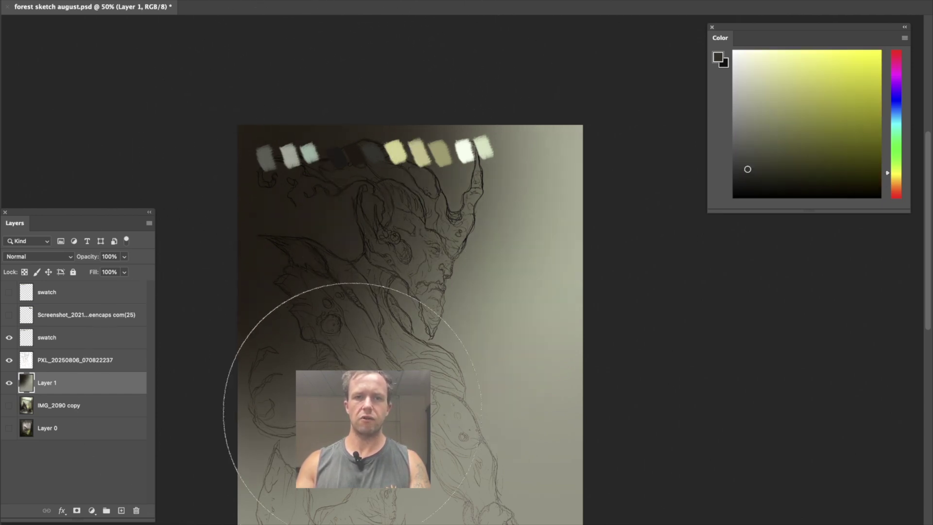
{"action": "left_click", "coordinate": [408, 143], "text": "alt"}
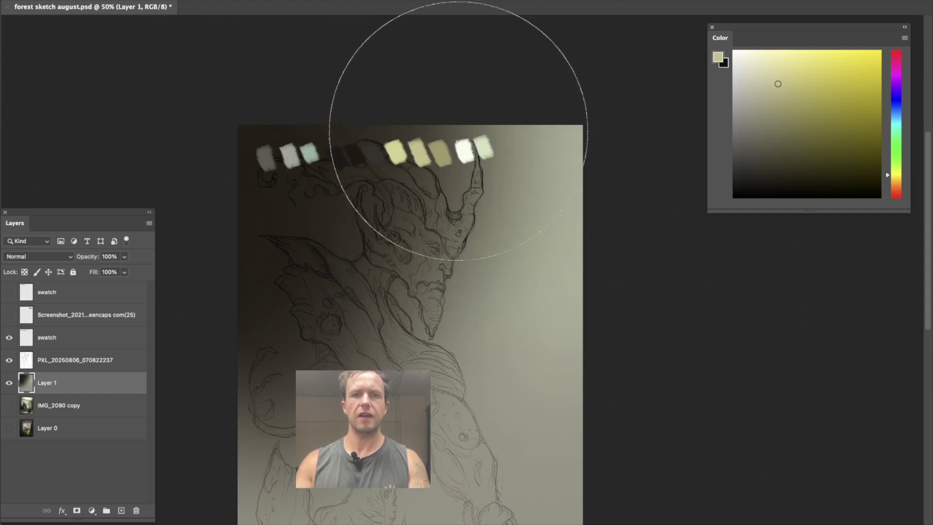
{"action": "left_click", "coordinate": [267, 192], "text": "alt"}
{"action": "left_click_drag", "start_coordinate": [314, 216], "coordinate": [332, 158]}
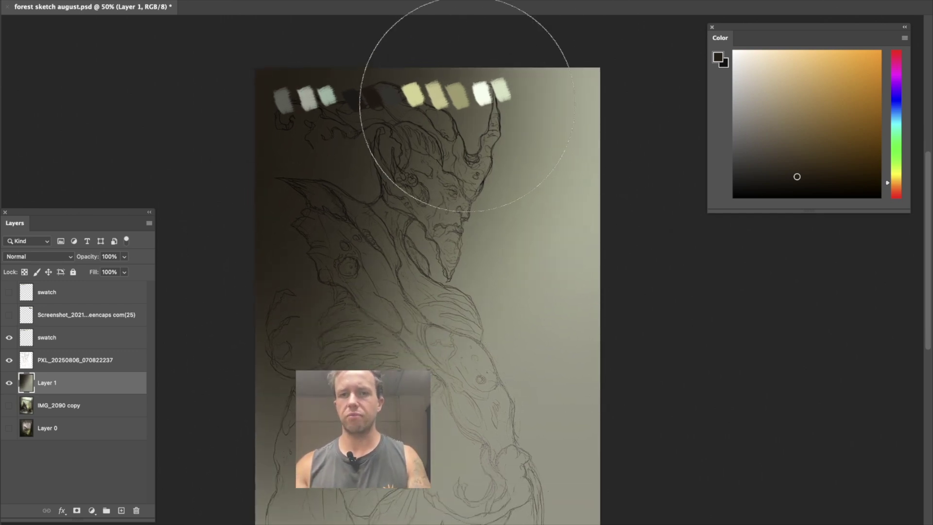
- Brighten the background in front of the creature's face with the pale green swatch, carrying the light down over its chest
{"action": "left_click", "coordinate": [503, 91], "text": "alt"}
{"action": "mouse_move", "coordinate": [505, 89]}
{"action": "left_mouse_down"}
{"action": "mouse_move", "coordinate": [578, 71]}
{"action": "mouse_move", "coordinate": [624, 218]}
{"action": "left_mouse_up"}
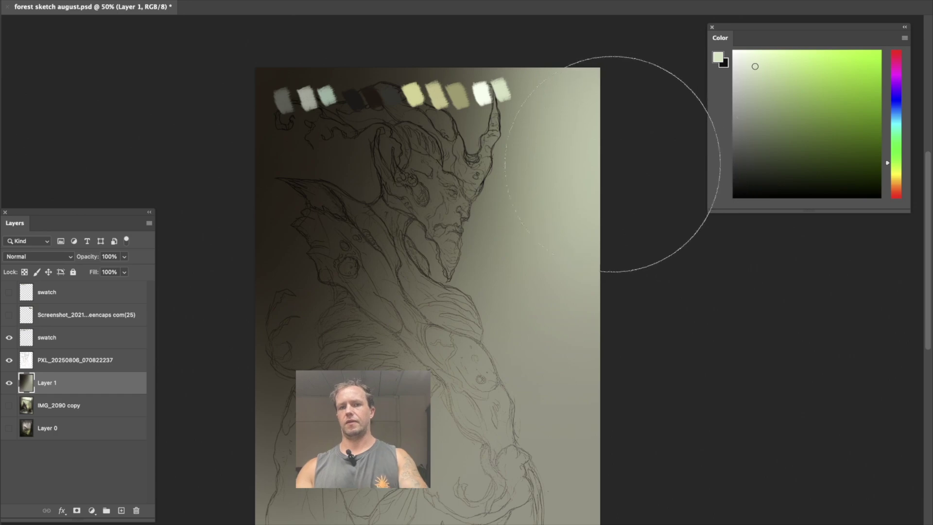
{"action": "left_click_drag", "start_coordinate": [531, 271], "coordinate": [427, 287]}
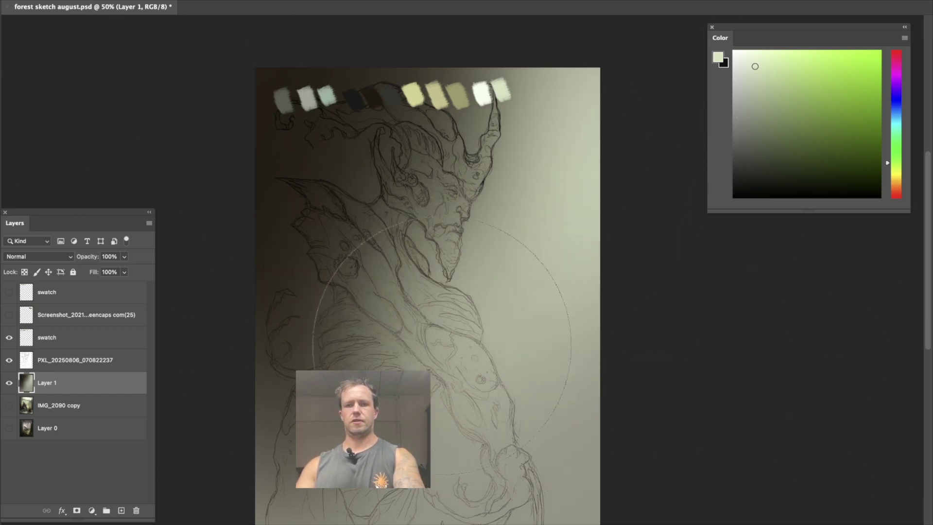
- Deepen the left side of Layer 1 with sampled dark brown tones and set a darker near-black brown as the paint colour
{"action": "left_click", "coordinate": [328, 241], "text": "alt"}
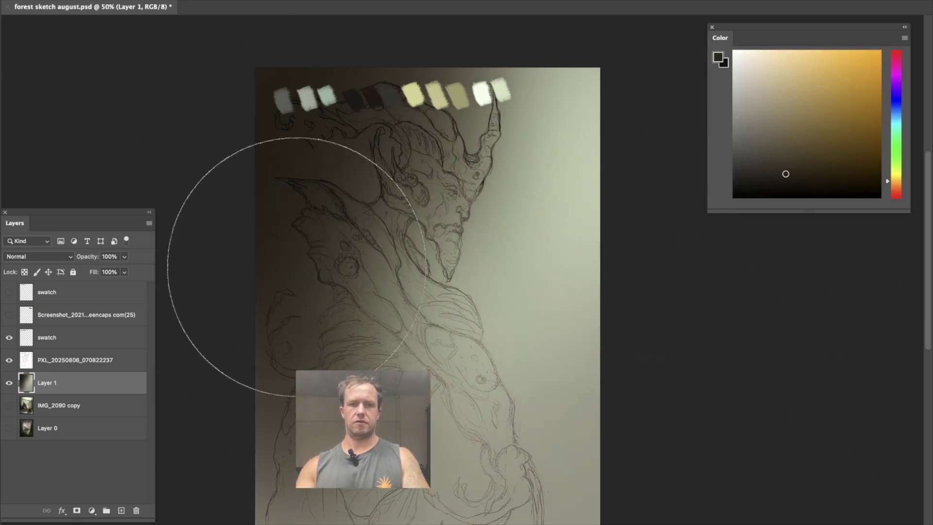
{"action": "left_click", "coordinate": [286, 142], "text": "alt"}
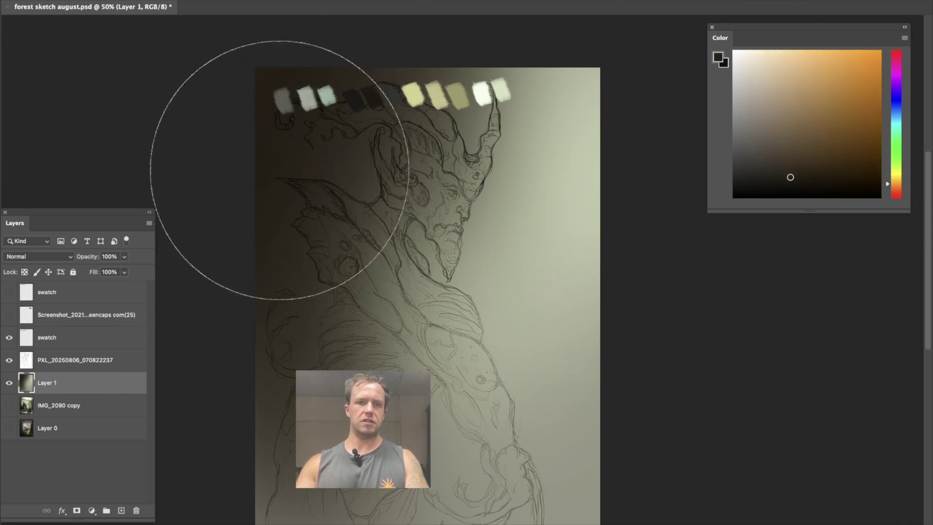
{"action": "left_click", "coordinate": [366, 96], "text": "alt"}
{"action": "left_click", "coordinate": [372, 94], "text": "alt"}
{"action": "left_click", "coordinate": [795, 178]}
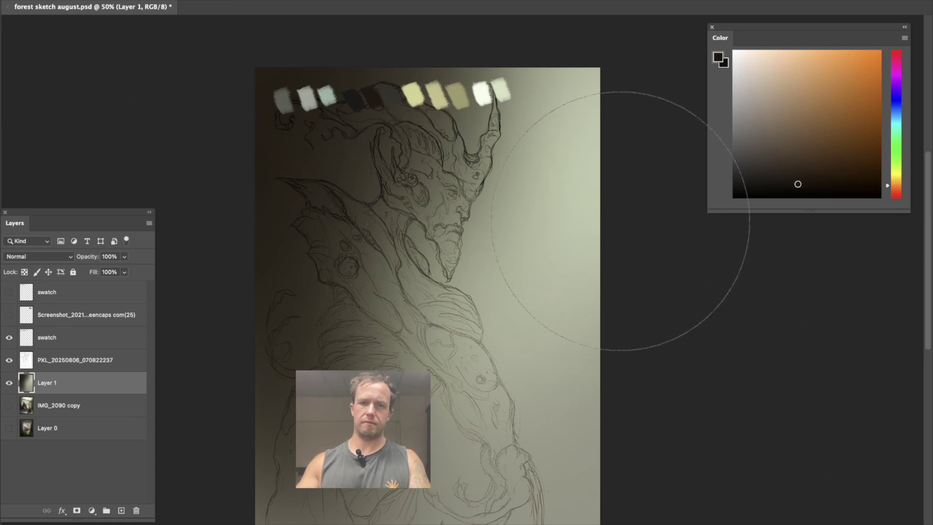
- Choose the Aufgenommener Pinsel 1 1594 brush, reduce its size and paint dark mottled texture over the creature's torso
{"action": "right_click", "coordinate": [428, 262]}
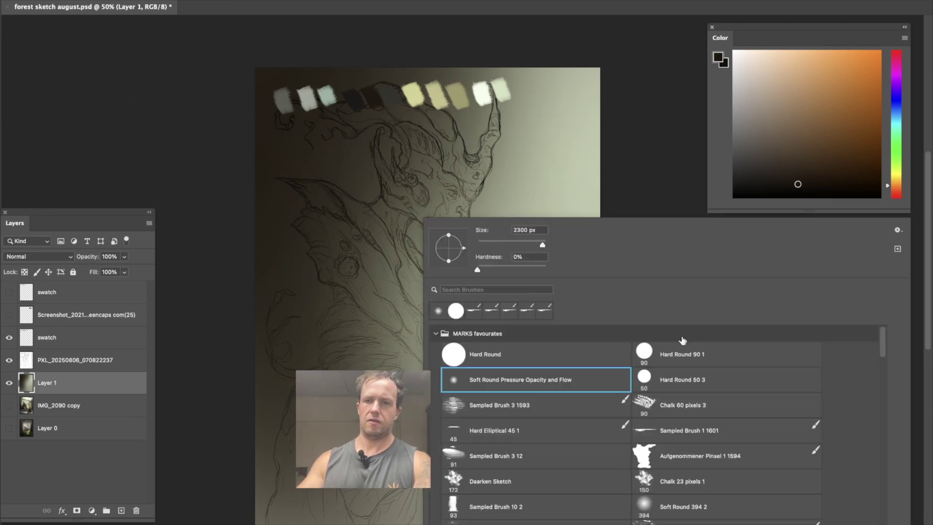
{"action": "left_click", "coordinate": [690, 456]}
{"action": "key", "text": "Return"}
{"action": "key", "text": "bracketleft"}
{"action": "key", "text": "bracketleft"}
{"action": "key", "text": "bracketleft"}
{"action": "key", "text": "bracketleft"}
{"action": "key", "text": "bracketleft"}
{"action": "key", "text": "bracketleft"}
{"action": "mouse_move", "coordinate": [410, 311]}
{"action": "left_mouse_down"}
{"action": "mouse_move", "coordinate": [381, 258]}
{"action": "mouse_move", "coordinate": [413, 328]}
{"action": "left_mouse_up"}
- Shrink the textured brush further and paint dark tone over the creature's neck and shoulder area on Layer 1
{"action": "key", "text": "bracketleft"}
{"action": "key", "text": "bracketleft"}
{"action": "key", "text": "bracketleft"}
{"action": "key", "text": "bracketleft"}
{"action": "key", "text": "bracketleft"}
{"action": "key", "text": "bracketleft"}
{"action": "mouse_move", "coordinate": [378, 204]}
{"action": "left_mouse_down"}
{"action": "mouse_move", "coordinate": [406, 197]}
{"action": "mouse_move", "coordinate": [374, 265]}
{"action": "mouse_move", "coordinate": [383, 213]}
{"action": "left_mouse_up"}
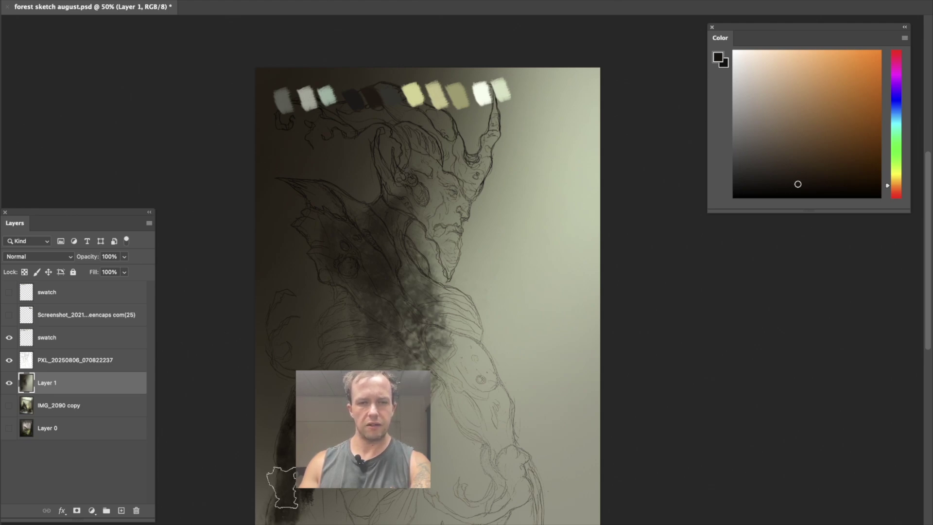
- Paint dark textured shapes in the canvas's lower-left corner and below the creature's waist, resampling dark browns from the painting
{"action": "left_click", "coordinate": [269, 225], "text": "alt"}
{"action": "mouse_move", "coordinate": [252, 487]}
{"action": "left_mouse_down"}
{"action": "mouse_move", "coordinate": [288, 366]}
{"action": "mouse_move", "coordinate": [269, 406]}
{"action": "mouse_move", "coordinate": [284, 519]}
{"action": "left_mouse_up"}
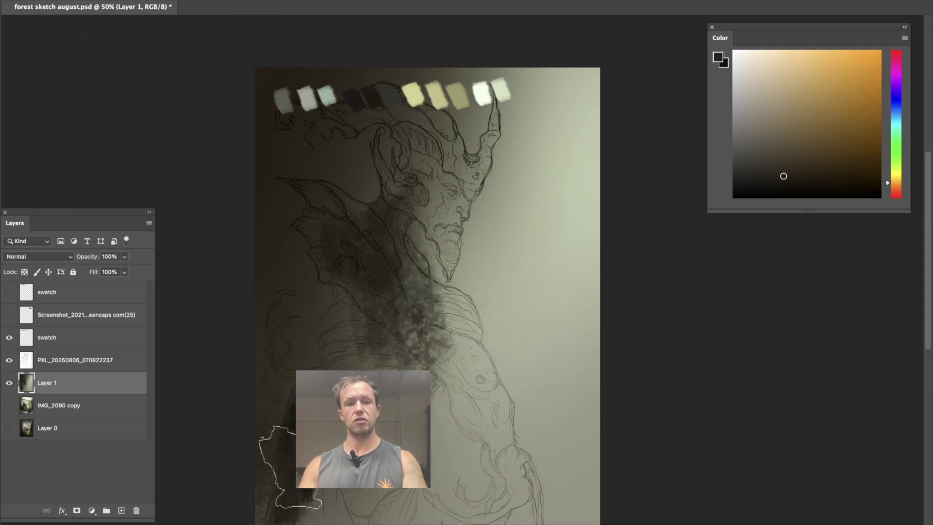
{"action": "left_click", "coordinate": [287, 466], "text": "alt"}
{"action": "left_click_drag", "start_coordinate": [290, 405], "coordinate": [305, 359]}
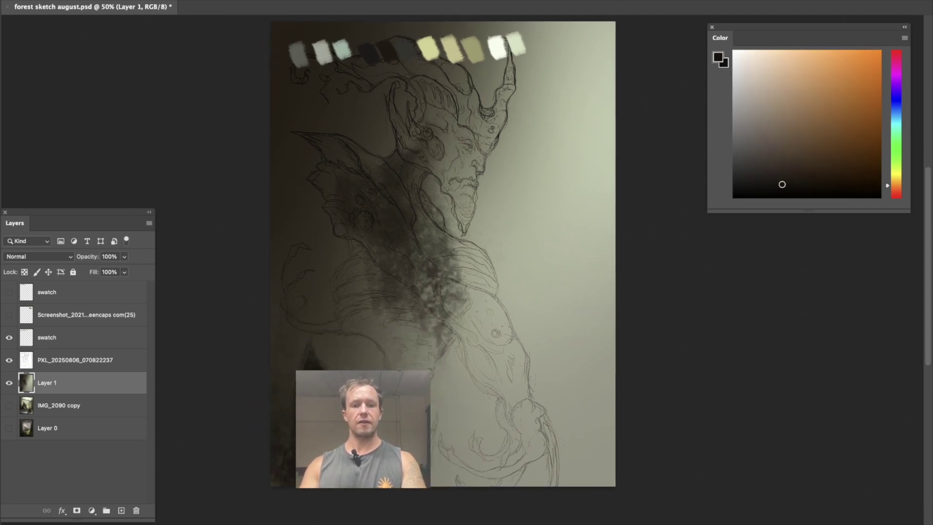
{"action": "left_click", "coordinate": [291, 375], "text": "alt"}
{"action": "left_click", "coordinate": [303, 383], "text": "alt"}
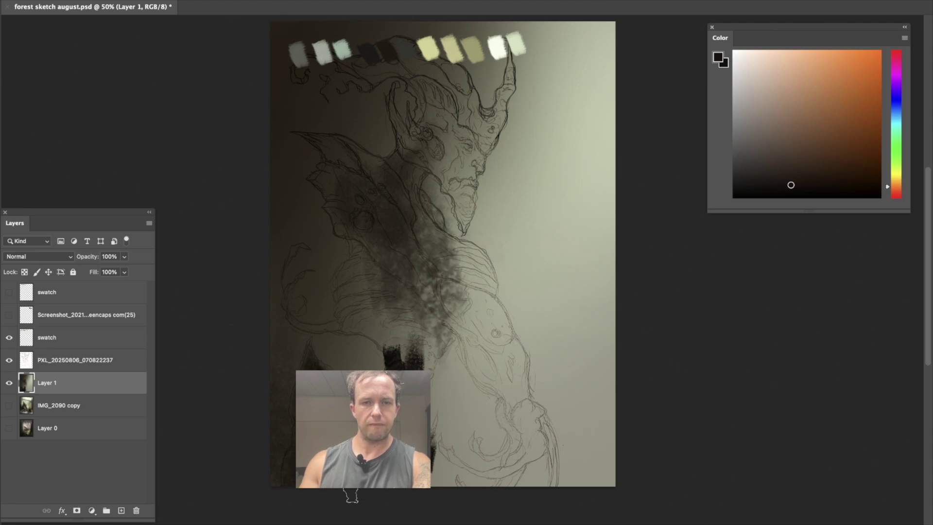
- Paint dark textured tone over the creature's lower back, waist, head, horns and face on Layer 1
{"action": "mouse_move", "coordinate": [384, 233]}
{"action": "left_mouse_down"}
{"action": "mouse_move", "coordinate": [392, 253]}
{"action": "mouse_move", "coordinate": [381, 231]}
{"action": "mouse_move", "coordinate": [389, 240]}
{"action": "mouse_move", "coordinate": [359, 251]}
{"action": "left_mouse_up"}
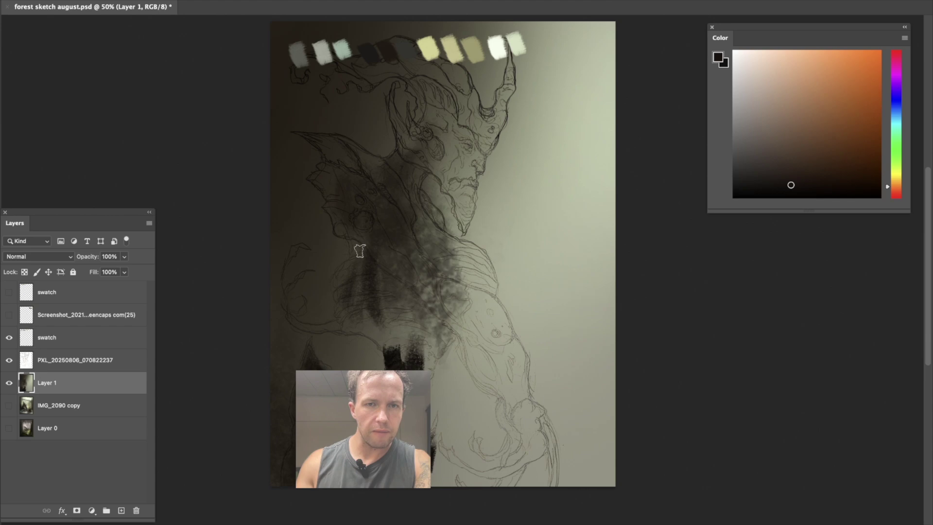
{"action": "left_click_drag", "start_coordinate": [348, 281], "coordinate": [345, 294]}
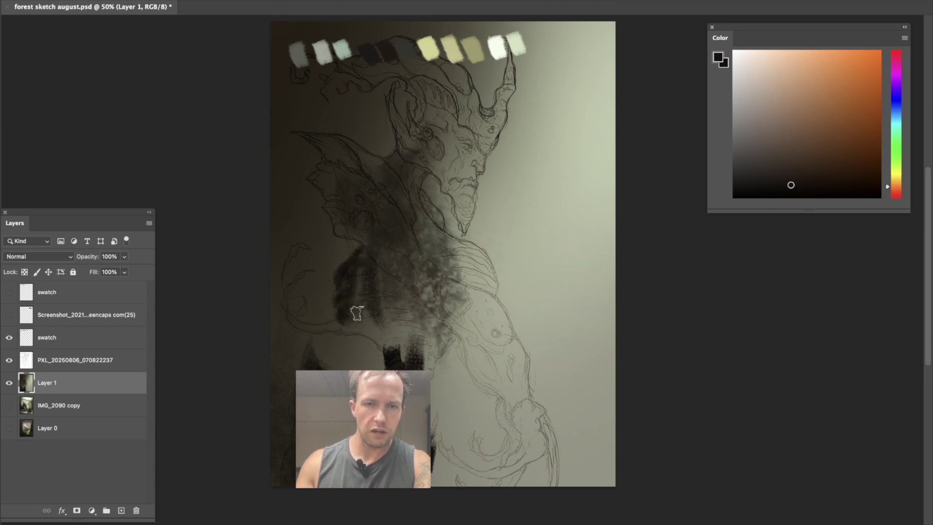
{"action": "mouse_move", "coordinate": [356, 265]}
{"action": "left_mouse_down"}
{"action": "mouse_move", "coordinate": [410, 378]}
{"action": "mouse_move", "coordinate": [424, 334]}
{"action": "mouse_move", "coordinate": [401, 374]}
{"action": "mouse_move", "coordinate": [437, 268]}
{"action": "mouse_move", "coordinate": [411, 260]}
{"action": "mouse_move", "coordinate": [417, 237]}
{"action": "mouse_move", "coordinate": [364, 169]}
{"action": "mouse_move", "coordinate": [386, 214]}
{"action": "mouse_move", "coordinate": [420, 196]}
{"action": "mouse_move", "coordinate": [435, 125]}
{"action": "mouse_move", "coordinate": [415, 134]}
{"action": "mouse_move", "coordinate": [418, 61]}
{"action": "mouse_move", "coordinate": [404, 139]}
{"action": "mouse_move", "coordinate": [416, 96]}
{"action": "mouse_move", "coordinate": [411, 145]}
{"action": "mouse_move", "coordinate": [447, 118]}
{"action": "mouse_move", "coordinate": [417, 155]}
{"action": "mouse_move", "coordinate": [482, 138]}
{"action": "mouse_move", "coordinate": [476, 123]}
{"action": "mouse_move", "coordinate": [441, 149]}
{"action": "mouse_move", "coordinate": [430, 142]}
{"action": "mouse_move", "coordinate": [419, 97]}
{"action": "left_mouse_up"}
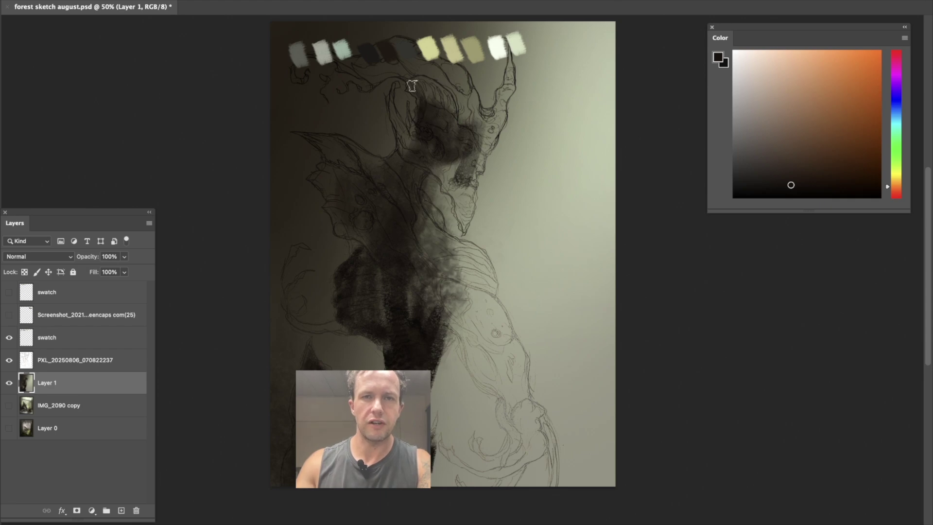
{"action": "mouse_move", "coordinate": [437, 89]}
{"action": "left_mouse_down"}
{"action": "mouse_move", "coordinate": [461, 106]}
{"action": "mouse_move", "coordinate": [456, 156]}
{"action": "mouse_move", "coordinate": [467, 92]}
{"action": "mouse_move", "coordinate": [468, 132]}
{"action": "mouse_move", "coordinate": [476, 117]}
{"action": "mouse_move", "coordinate": [488, 131]}
{"action": "mouse_move", "coordinate": [509, 76]}
{"action": "mouse_move", "coordinate": [476, 161]}
{"action": "mouse_move", "coordinate": [452, 180]}
{"action": "mouse_move", "coordinate": [437, 162]}
{"action": "mouse_move", "coordinate": [445, 188]}
{"action": "mouse_move", "coordinate": [461, 197]}
{"action": "mouse_move", "coordinate": [456, 186]}
{"action": "mouse_move", "coordinate": [461, 223]}
{"action": "mouse_move", "coordinate": [467, 202]}
{"action": "left_mouse_up"}
- Enlarge the textured brush, flip the canvas horizontally and fill the creature's arm and tail with dark mottled tone
{"action": "key", "text": "bracketright"}
{"action": "key", "text": "bracketright"}
{"action": "key", "text": "bracketright"}
{"action": "key", "text": "bracketright"}
{"action": "key", "text": "bracketright"}
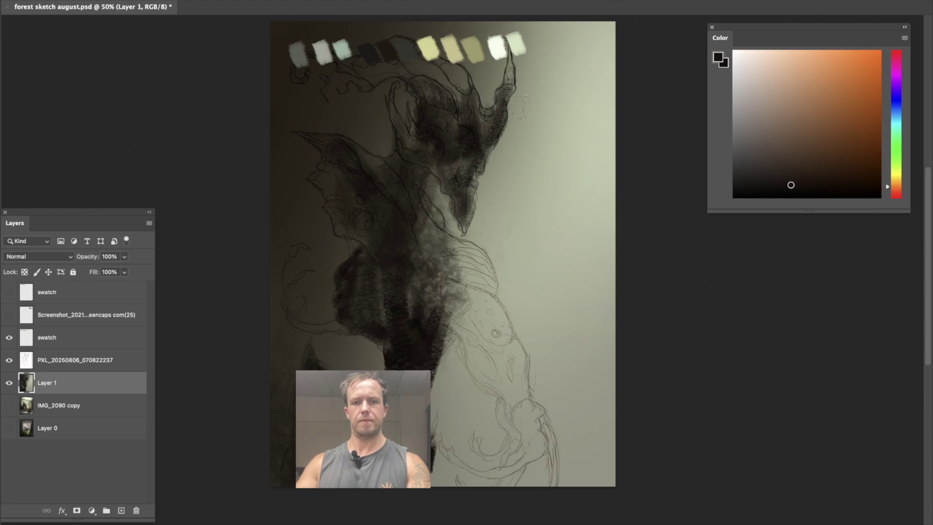
{"action": "key", "text": "shift+super+h"}
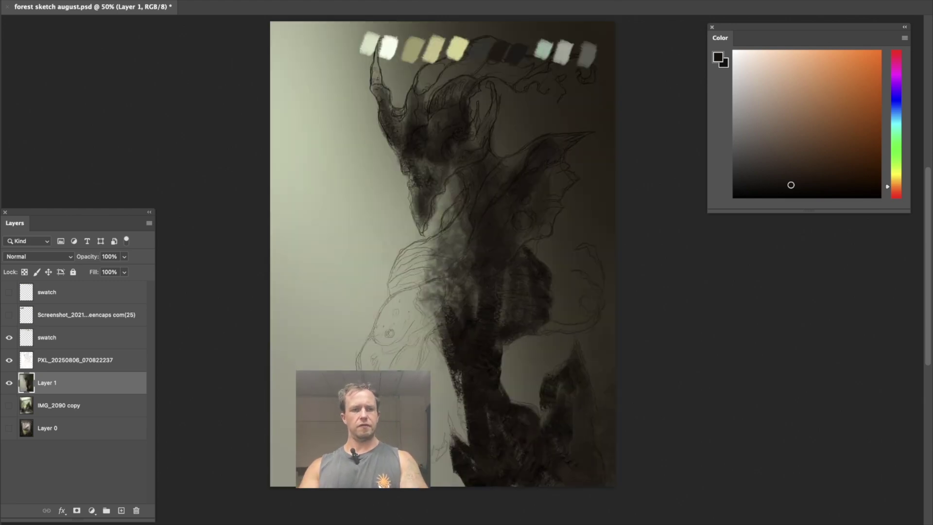
{"action": "left_click", "coordinate": [8, 383]}
{"action": "left_click", "coordinate": [9, 383]}
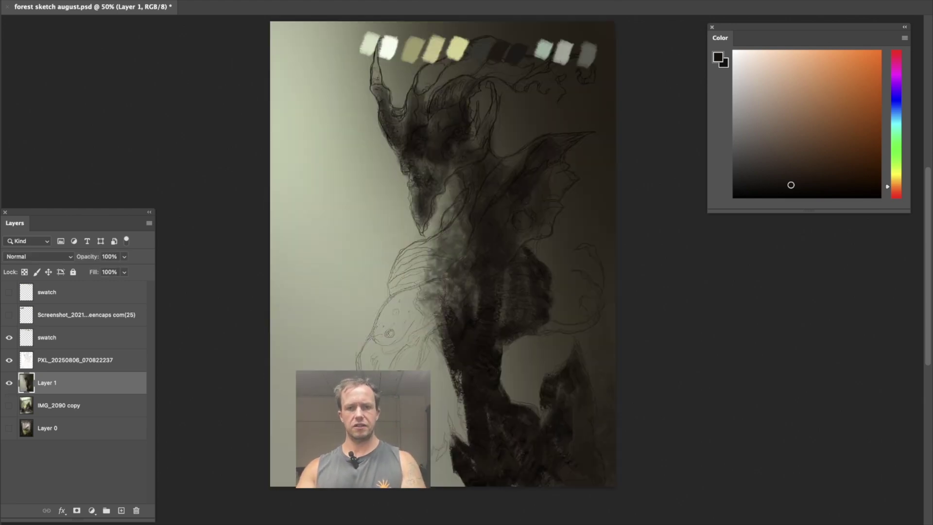
{"action": "mouse_move", "coordinate": [391, 321]}
{"action": "left_mouse_down"}
{"action": "mouse_move", "coordinate": [384, 315]}
{"action": "mouse_move", "coordinate": [429, 291]}
{"action": "mouse_move", "coordinate": [389, 320]}
{"action": "mouse_move", "coordinate": [427, 308]}
{"action": "mouse_move", "coordinate": [418, 340]}
{"action": "mouse_move", "coordinate": [365, 357]}
{"action": "mouse_move", "coordinate": [385, 325]}
{"action": "left_mouse_up"}
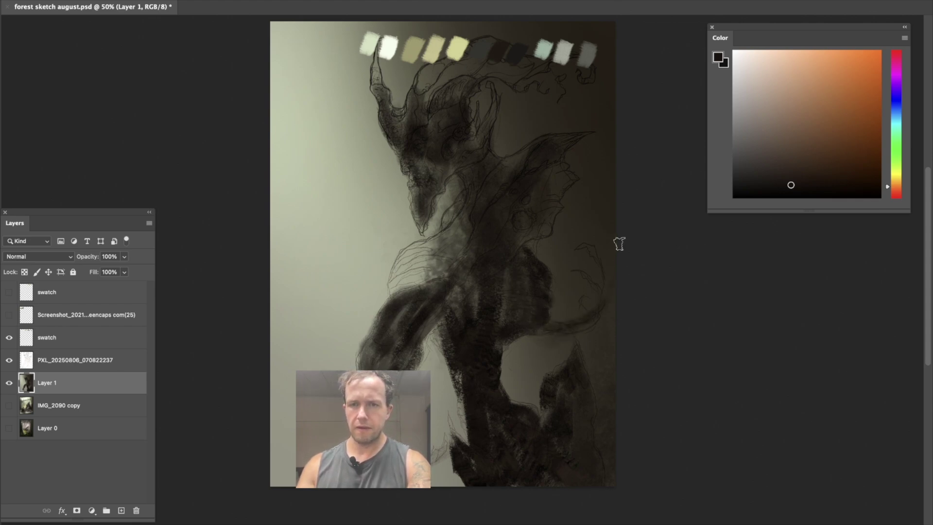
- Paint sampled tones over the wing, shoulder and background beside the chest, and flip the canvas back to its original orientation
{"action": "left_click", "coordinate": [515, 194], "text": "alt"}
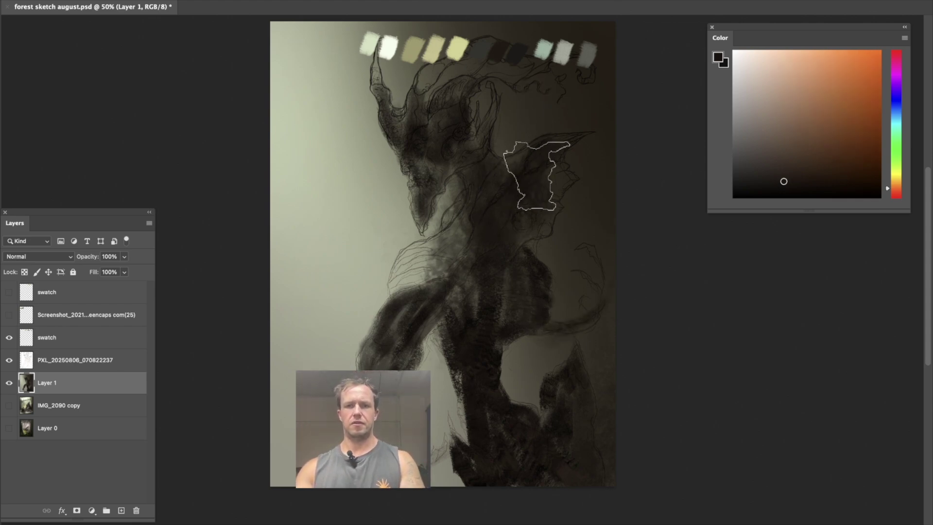
{"action": "left_click", "coordinate": [408, 291], "text": "alt"}
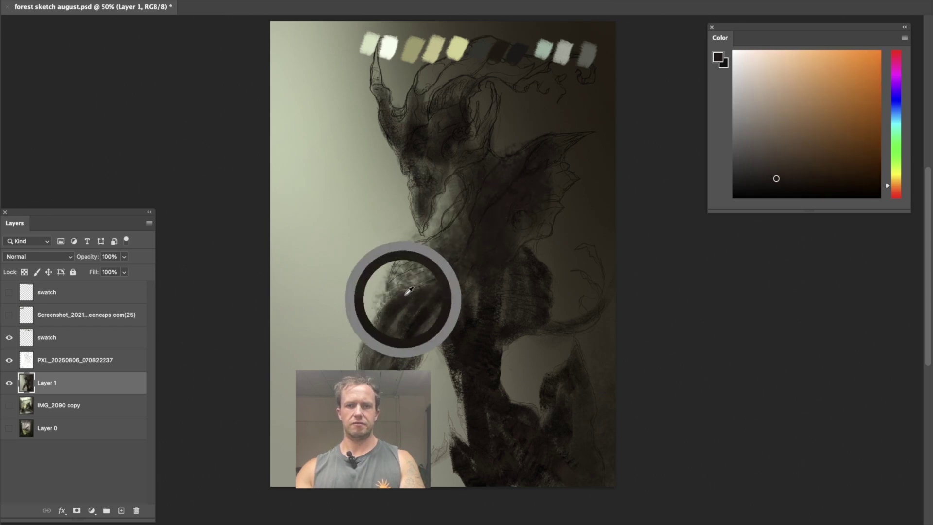
{"action": "left_click", "coordinate": [440, 204], "text": "alt"}
{"action": "mouse_move", "coordinate": [371, 276]}
{"action": "left_mouse_down"}
{"action": "mouse_move", "coordinate": [371, 296]}
{"action": "mouse_move", "coordinate": [353, 212]}
{"action": "left_mouse_up"}
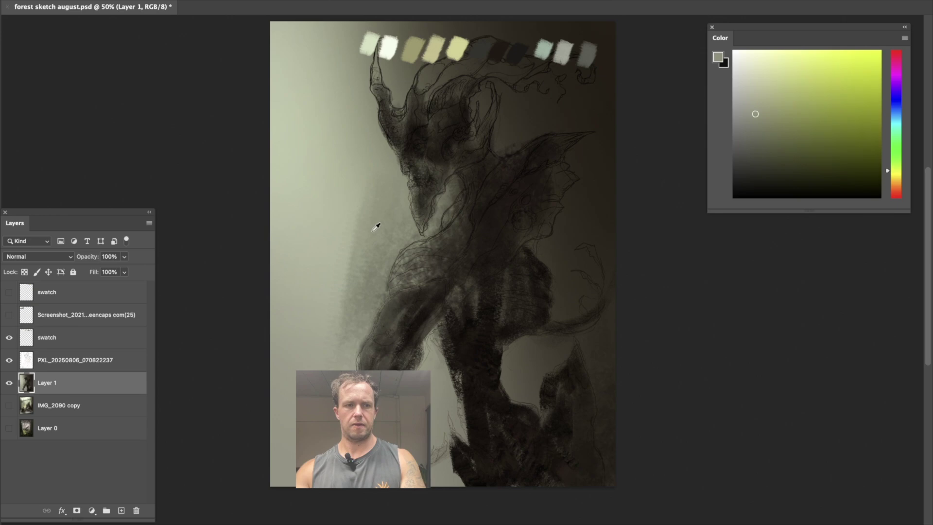
{"action": "left_click_drag", "start_coordinate": [379, 170], "coordinate": [434, 239]}
{"action": "key", "text": "super+shift+h"}
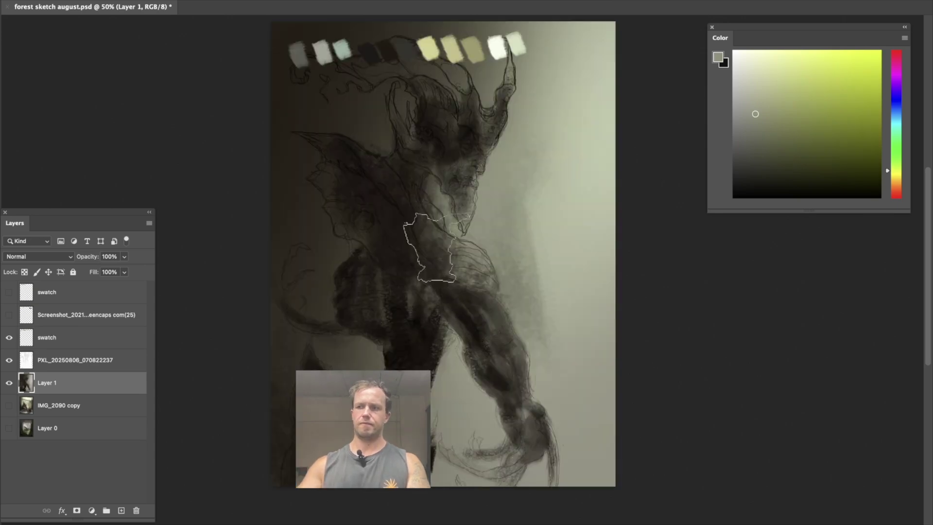
- Sample dark brown from the arm and paint mottled brown texture across the ground around the creature's hand
{"action": "left_click", "coordinate": [492, 366], "text": "alt"}
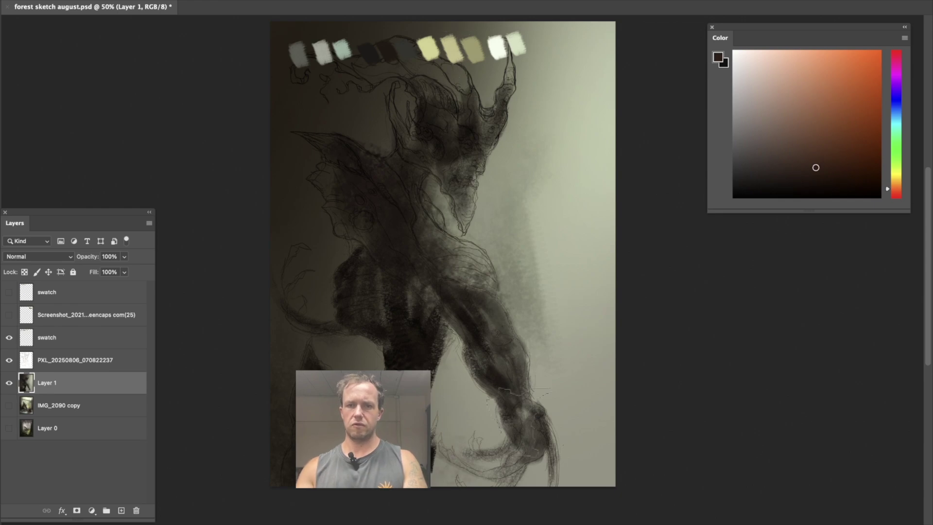
{"action": "left_click_drag", "start_coordinate": [517, 416], "coordinate": [645, 380]}
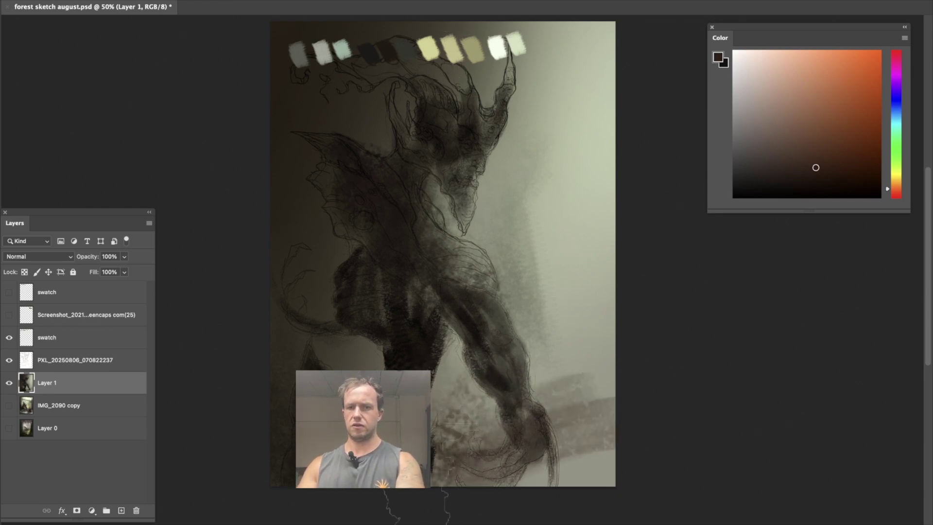
{"action": "left_click", "coordinate": [457, 369], "text": "alt"}
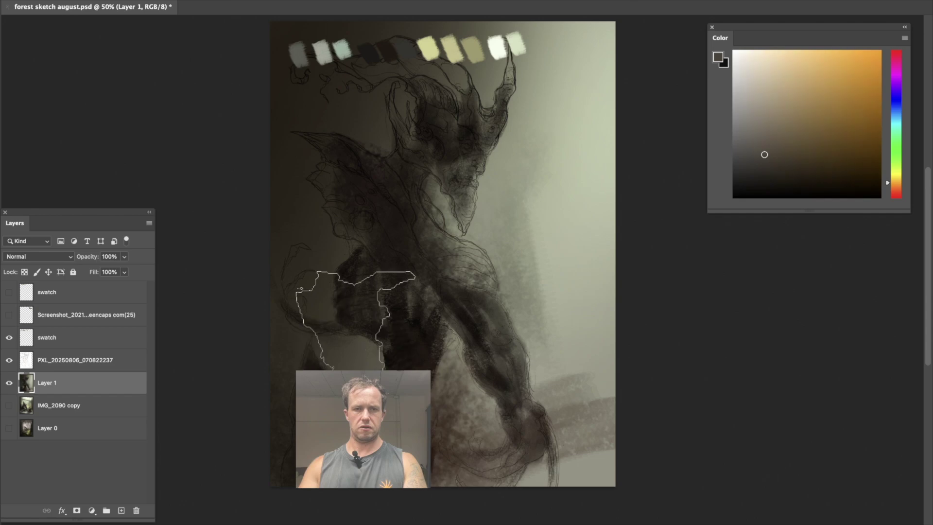
- Sample the pale teal swatch and brush it over the background beside the arm, blending sampled grey into the lower-right corner
{"action": "left_click", "coordinate": [558, 308], "text": "alt"}
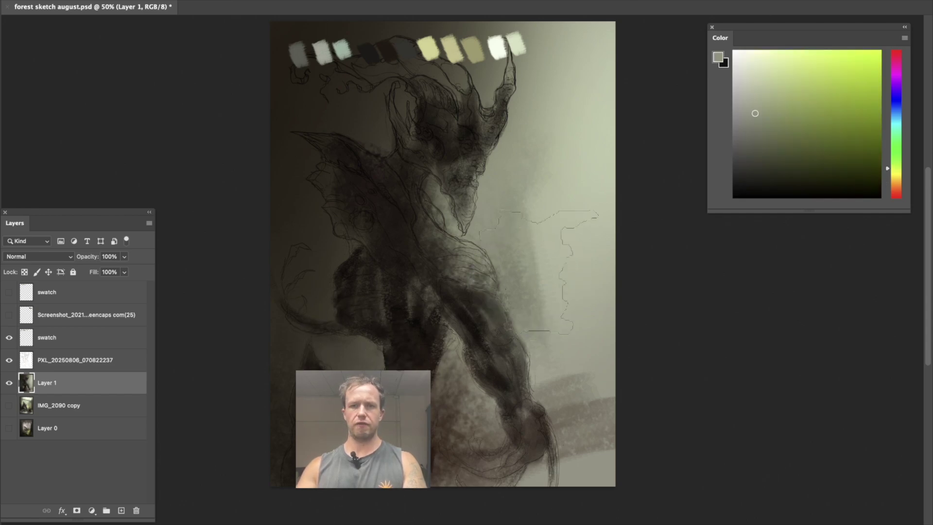
{"action": "left_click", "coordinate": [344, 48], "text": "alt"}
{"action": "left_click_drag", "start_coordinate": [484, 227], "coordinate": [497, 257]}
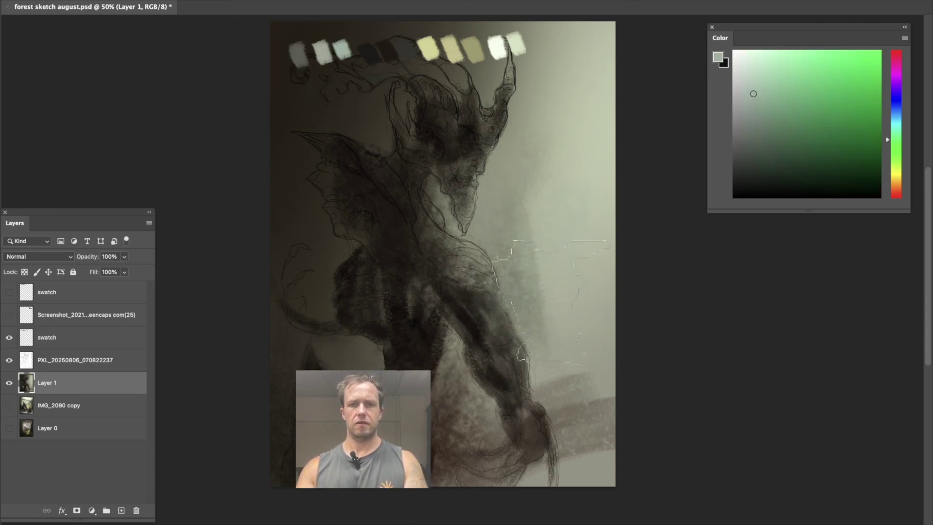
{"action": "left_click", "coordinate": [593, 427], "text": "alt"}
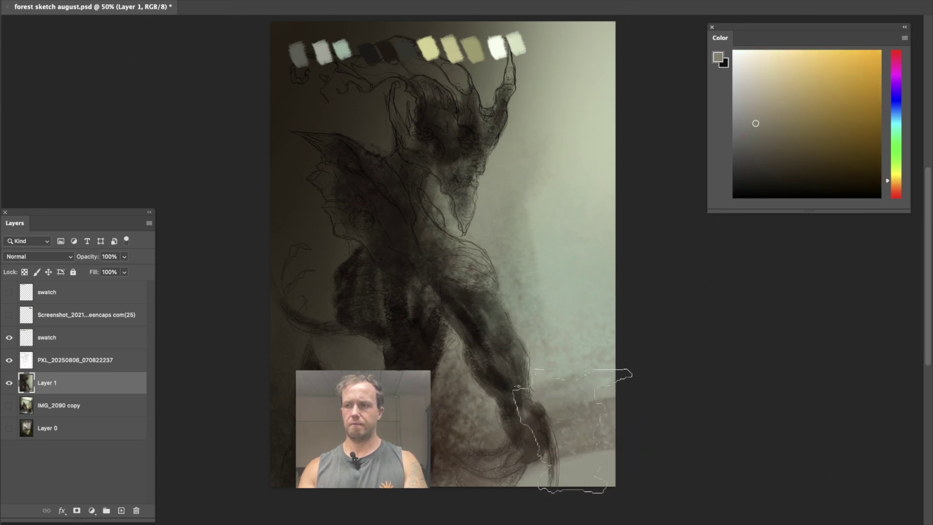
- Shift the paint colour to dark orange-brown and paint a mottled brown haze behind the hand, resampling tones to soften it
{"action": "left_click", "coordinate": [896, 187]}
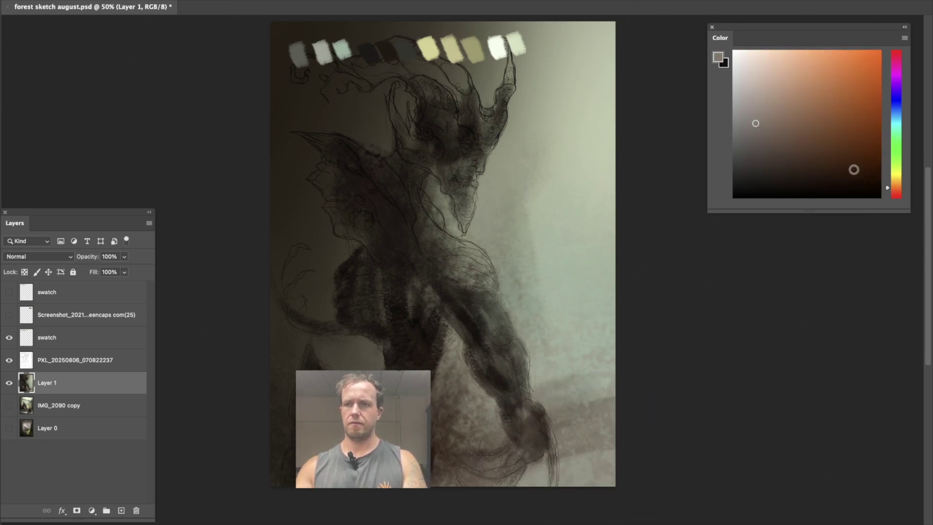
{"action": "mouse_move", "coordinate": [530, 437]}
{"action": "left_mouse_down"}
{"action": "mouse_move", "coordinate": [552, 500]}
{"action": "mouse_move", "coordinate": [624, 486]}
{"action": "mouse_move", "coordinate": [583, 340]}
{"action": "mouse_move", "coordinate": [607, 383]}
{"action": "mouse_move", "coordinate": [454, 344]}
{"action": "mouse_move", "coordinate": [486, 335]}
{"action": "left_mouse_up"}
{"action": "left_click", "coordinate": [772, 170]}
{"action": "left_click", "coordinate": [489, 312], "text": "alt"}
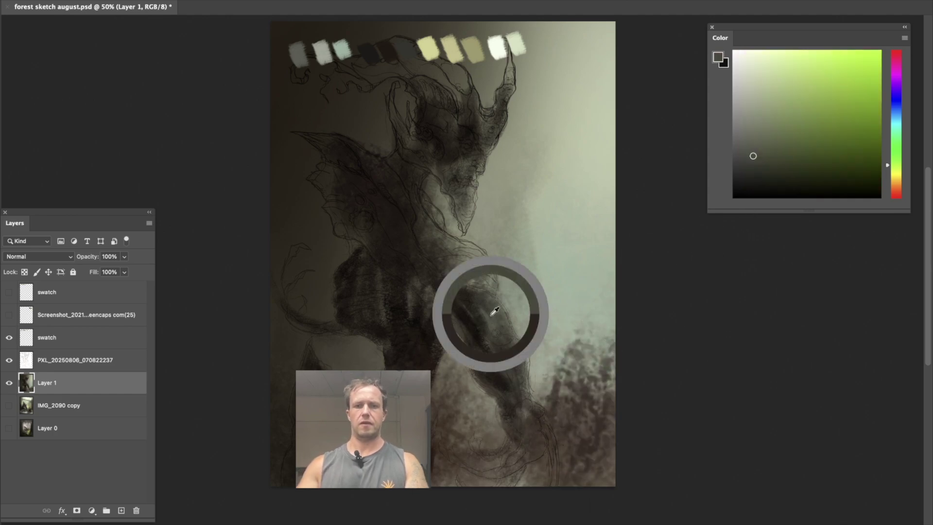
{"action": "left_click", "coordinate": [586, 295], "text": "alt"}
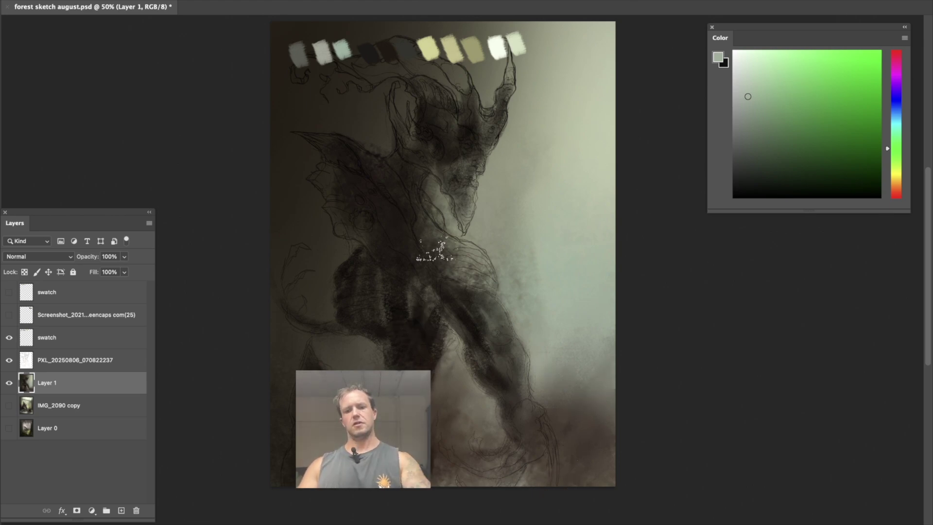
- Choose the Soft Round Pressure Opacity and Flow brush and glaze sampled dark and grey-green tones over the upper background
{"action": "right_click", "coordinate": [445, 227]}
{"action": "left_click_drag", "start_coordinate": [906, 363], "coordinate": [895, 321]}
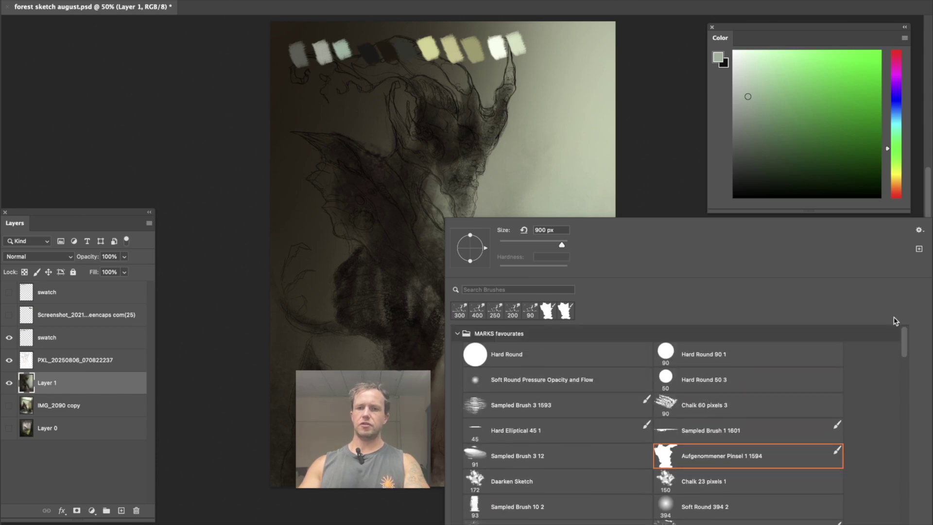
{"action": "left_click", "coordinate": [534, 378]}
{"action": "left_click", "coordinate": [301, 209]}
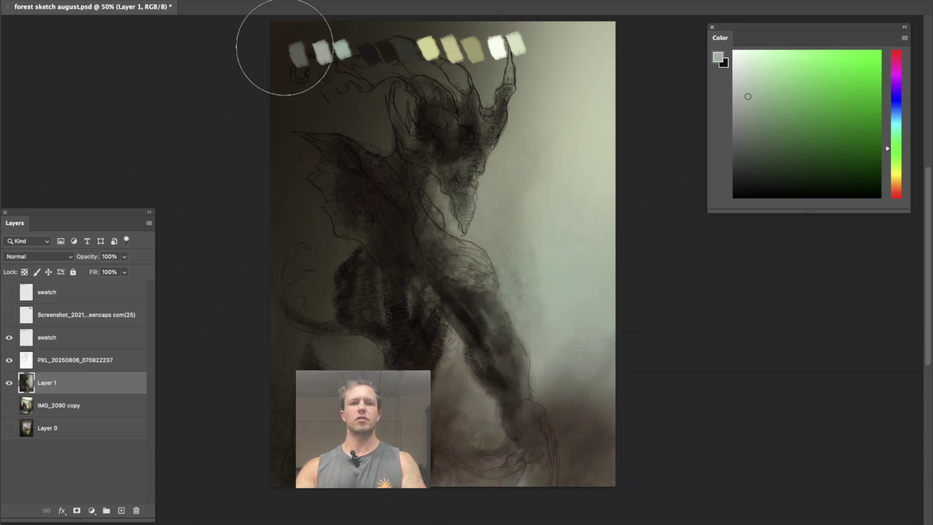
{"action": "left_click", "coordinate": [300, 33], "text": "alt"}
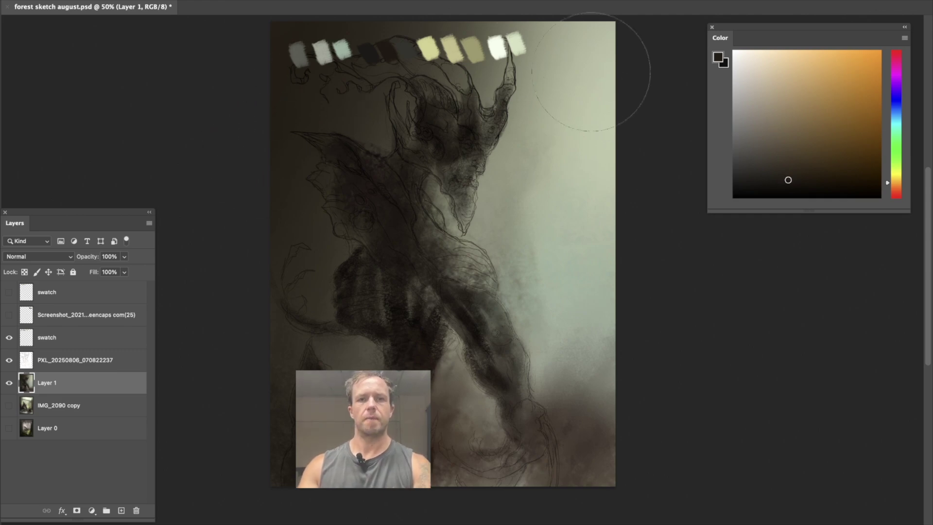
{"action": "left_click", "coordinate": [364, 49], "text": "alt"}
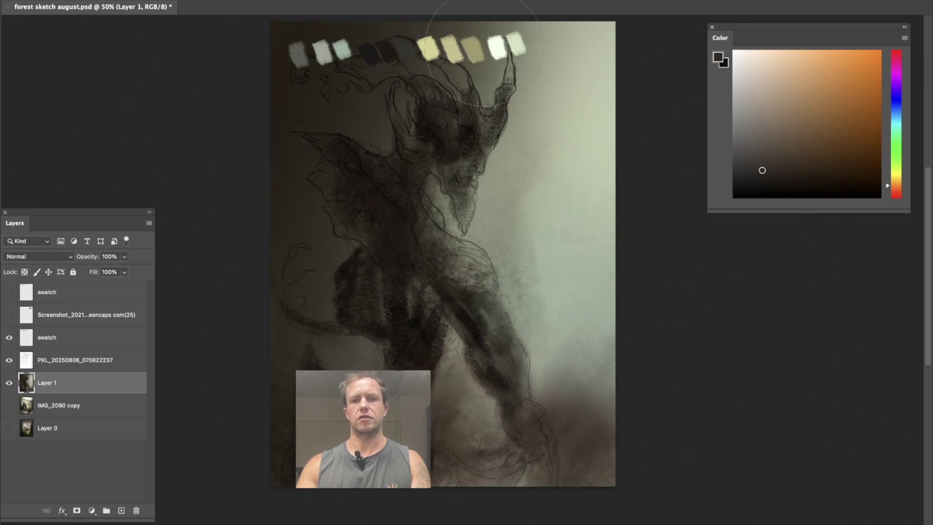
{"action": "left_click", "coordinate": [590, 61], "text": "alt"}
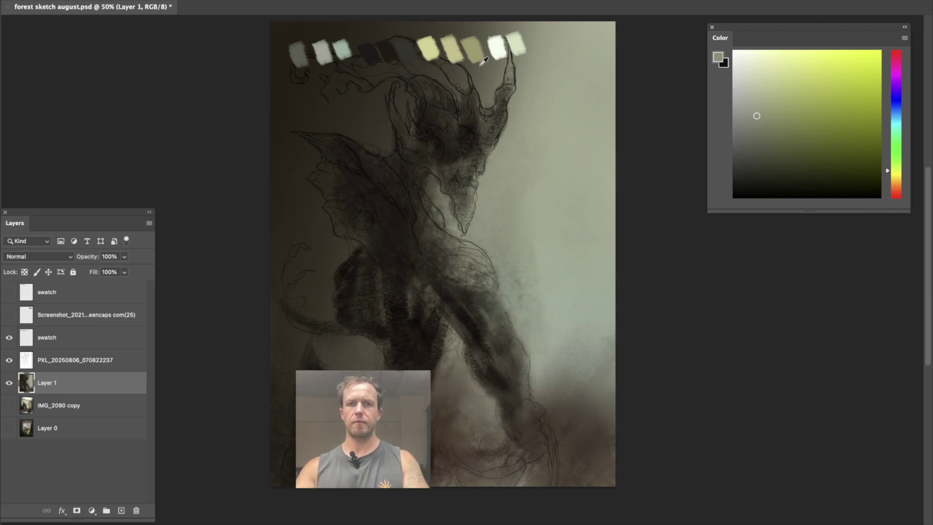
{"action": "left_click", "coordinate": [459, 66], "text": "alt"}
{"action": "mouse_move", "coordinate": [311, 73]}
{"action": "left_mouse_down"}
{"action": "mouse_move", "coordinate": [277, 77]}
{"action": "mouse_move", "coordinate": [324, 30]}
{"action": "mouse_move", "coordinate": [305, 76]}
{"action": "left_mouse_up"}
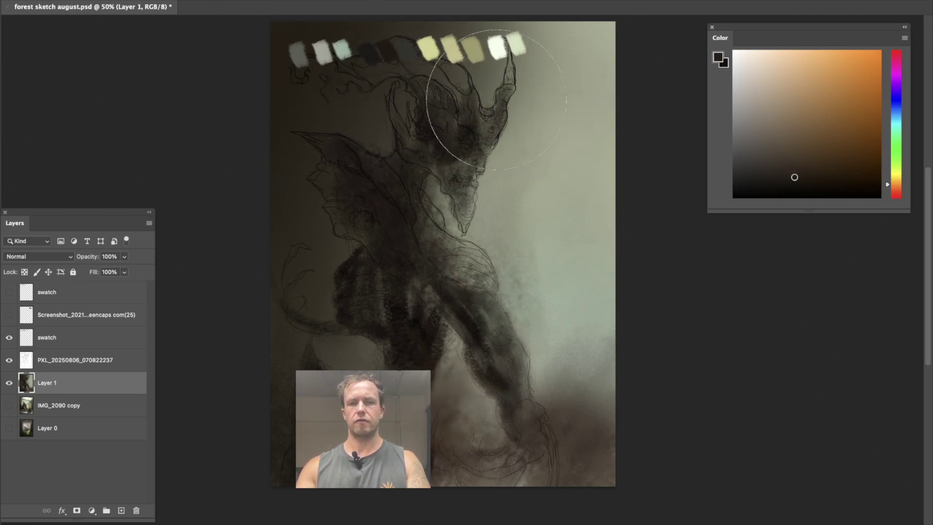
- Shift the sampled grey-green to a cooler hue, glaze it over the background beside the arm, and sample brown near the hand
{"action": "left_click", "coordinate": [559, 235], "text": "alt"}
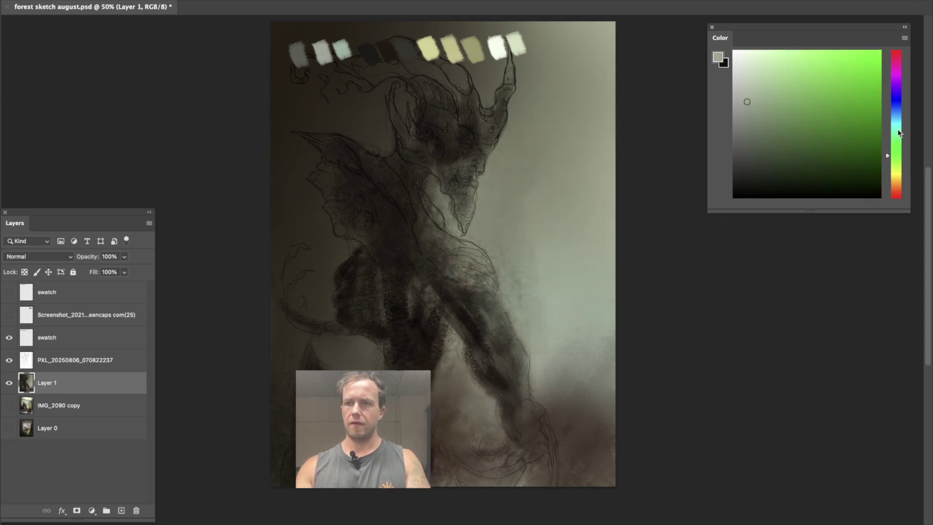
{"action": "left_click_drag", "start_coordinate": [754, 87], "coordinate": [759, 88]}
{"action": "mouse_move", "coordinate": [601, 344]}
{"action": "left_mouse_down"}
{"action": "mouse_move", "coordinate": [576, 308]}
{"action": "mouse_move", "coordinate": [593, 217]}
{"action": "mouse_move", "coordinate": [555, 276]}
{"action": "mouse_move", "coordinate": [589, 208]}
{"action": "mouse_move", "coordinate": [409, 408]}
{"action": "left_mouse_up"}
{"action": "left_click", "coordinate": [591, 441], "text": "alt"}
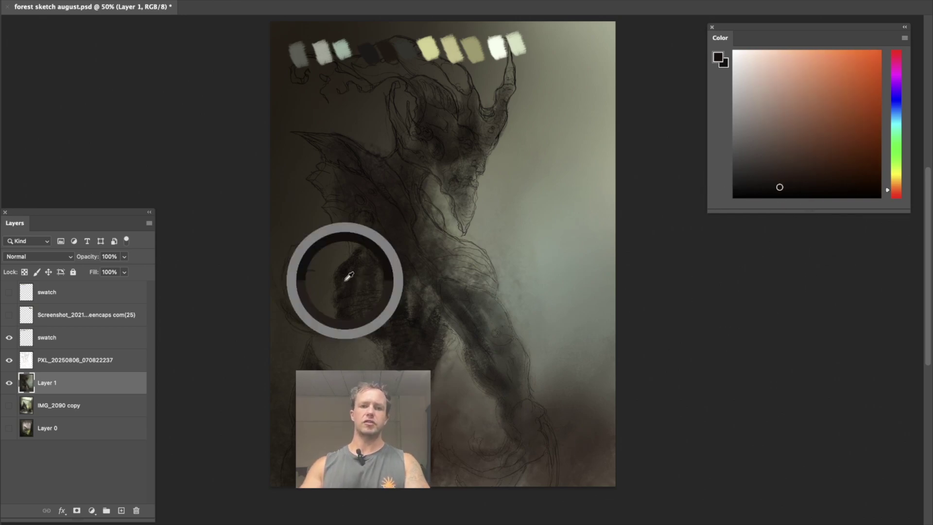
- Set a near-black paint colour, shrink the soft brush and darken the creature's torso and waist
{"action": "left_click", "coordinate": [788, 194]}
{"action": "left_click_drag", "start_coordinate": [406, 232], "coordinate": [395, 267]}
{"action": "key", "text": "["}
{"action": "key", "text": "["}
{"action": "mouse_move", "coordinate": [413, 329]}
{"action": "left_mouse_down"}
{"action": "mouse_move", "coordinate": [403, 381]}
{"action": "mouse_move", "coordinate": [412, 323]}
{"action": "left_mouse_up"}
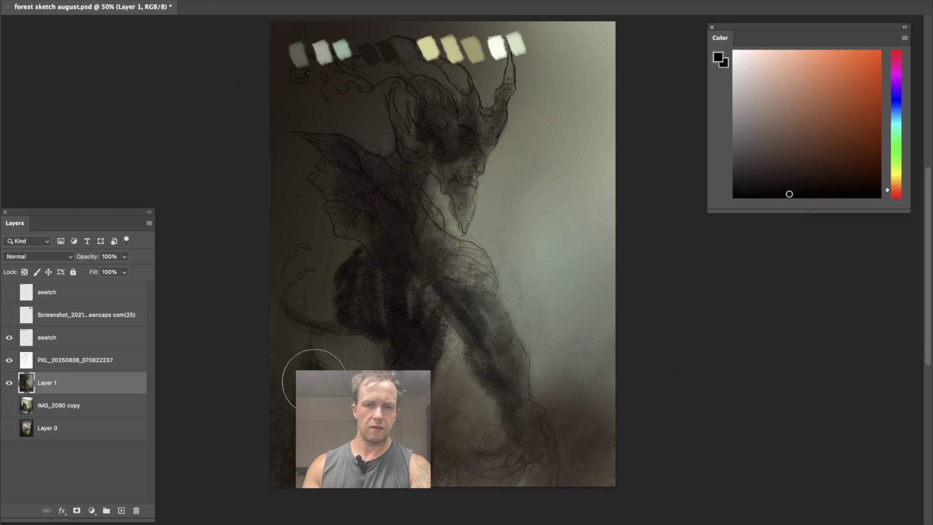
{"action": "left_click_drag", "start_coordinate": [440, 367], "coordinate": [521, 313]}
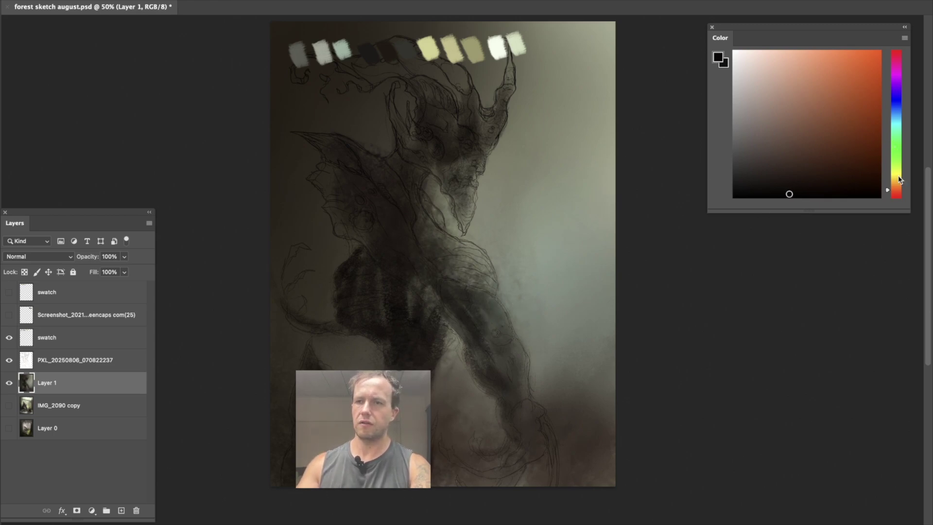
- Shift the near-black to a more yellow-orange hue, shrink the soft brush and darken the wing and upper back
{"action": "left_click", "coordinate": [896, 183]}
{"action": "left_click", "coordinate": [791, 183]}
{"action": "key", "text": "bracketleft"}
{"action": "key", "text": "bracketleft"}
{"action": "key", "text": "bracketleft"}
{"action": "key", "text": "bracketleft"}
{"action": "key", "text": "bracketleft"}
{"action": "key", "text": "bracketleft"}
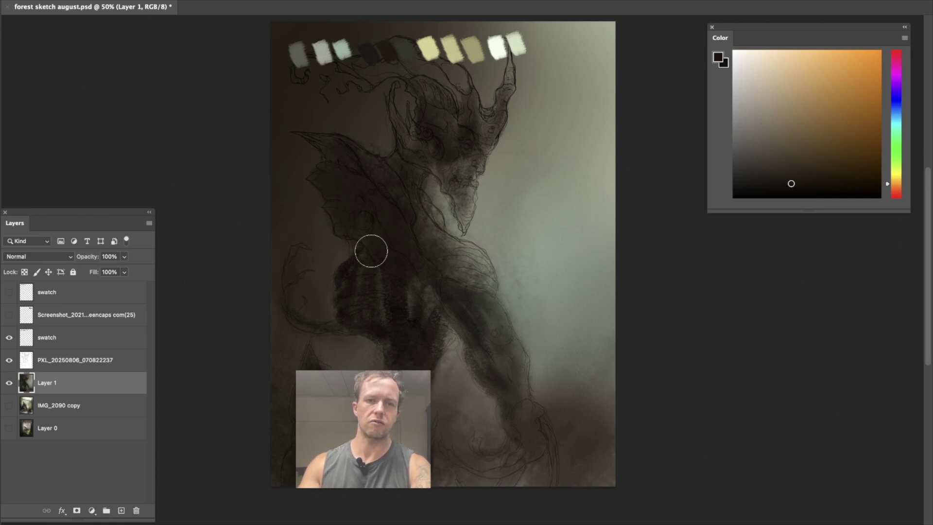
- Adjust the soft brush size repeatedly and glaze near-black over the creature's shoulder, arm, head and horns
{"action": "key", "text": "bracketright"}
{"action": "key", "text": "bracketright"}
{"action": "key", "text": "bracketright"}
{"action": "key", "text": "bracketright"}
{"action": "key", "text": "bracketright"}
{"action": "key", "text": "bracketright"}
{"action": "key", "text": "bracketleft"}
{"action": "key", "text": "bracketleft"}
{"action": "left_click_drag", "start_coordinate": [474, 162], "coordinate": [481, 214]}
{"action": "key", "text": "bracketleft"}
{"action": "key", "text": "bracketleft"}
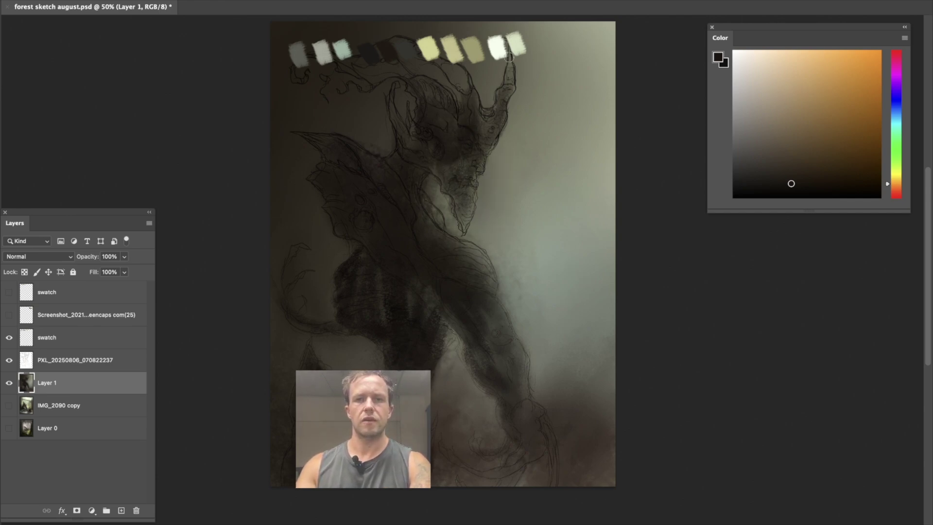
{"action": "left_click_drag", "start_coordinate": [459, 77], "coordinate": [465, 90]}
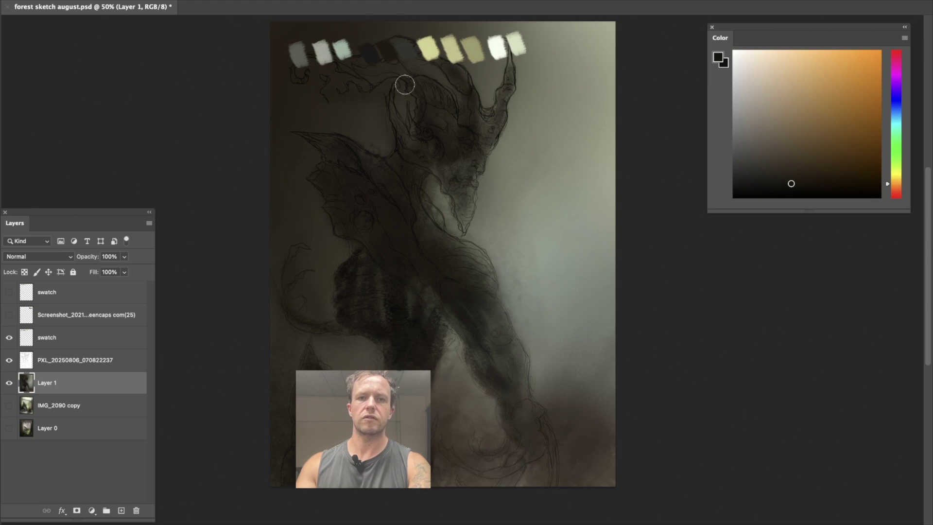
- Switch to the Sampled Brush 1 1601 brush and paint sampled near-black tones over the creature's shoulder, arm and torso
{"action": "left_click", "coordinate": [409, 260], "text": "alt"}
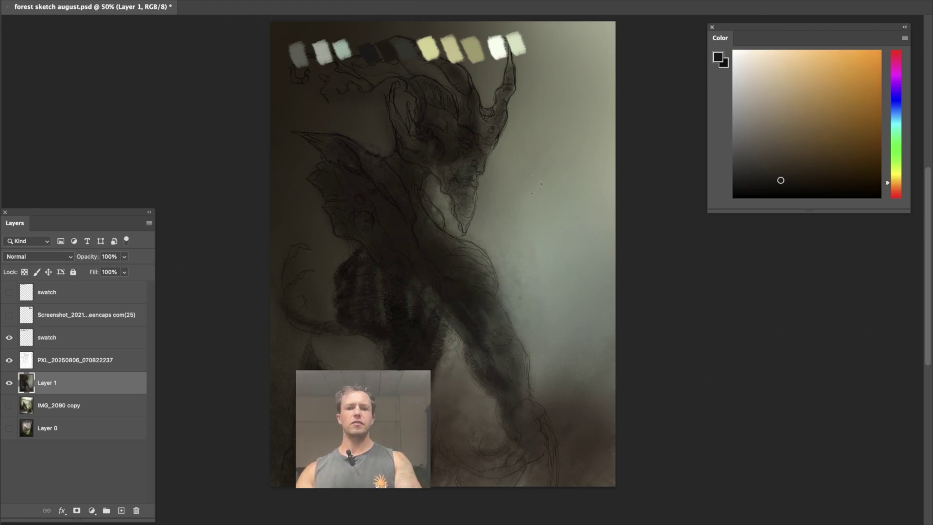
{"action": "right_click", "coordinate": [440, 181]}
{"action": "left_click", "coordinate": [707, 400]}
{"action": "left_click", "coordinate": [398, 242], "text": "alt"}
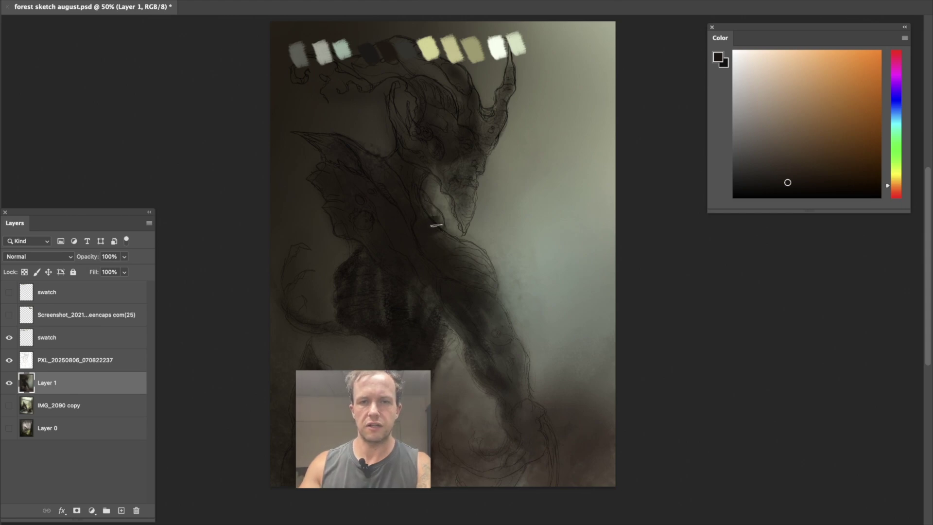
{"action": "left_click_drag", "start_coordinate": [461, 249], "coordinate": [480, 273]}
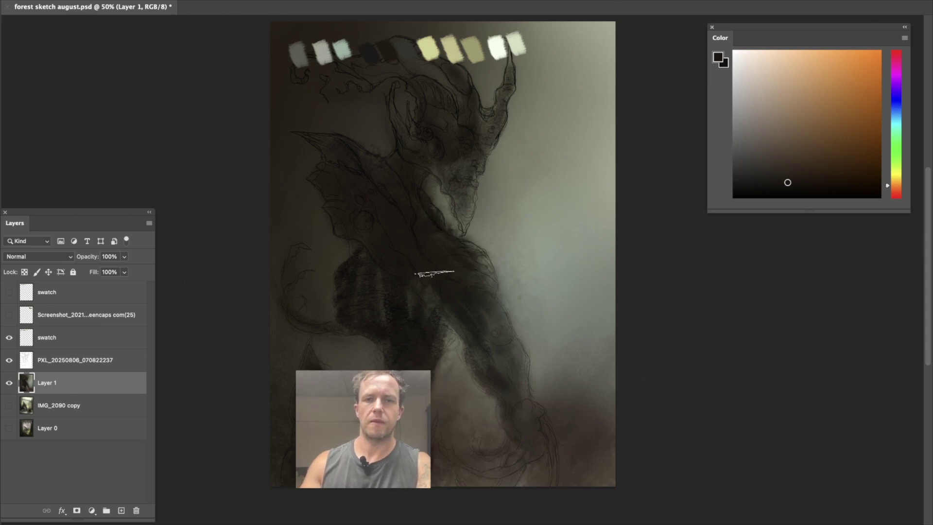
{"action": "left_click", "coordinate": [451, 281], "text": "alt"}
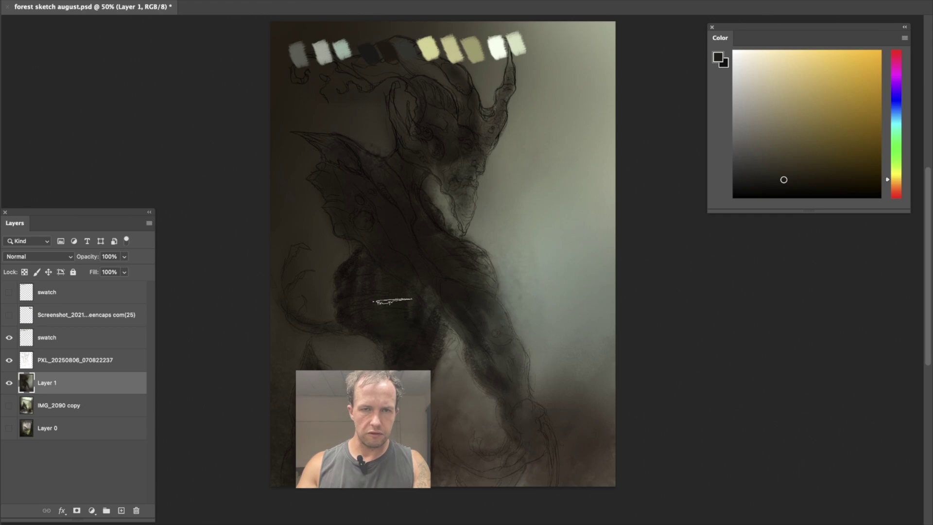
{"action": "left_click", "coordinate": [352, 307], "text": "alt"}
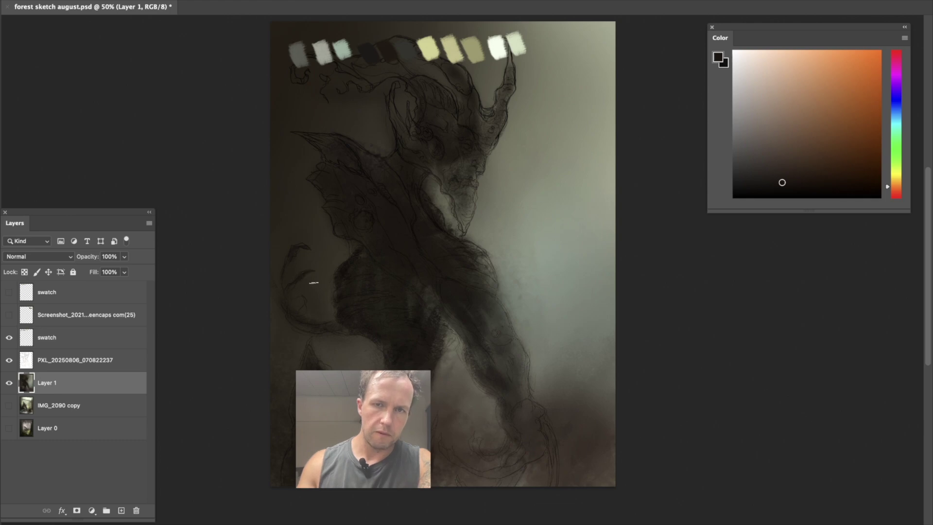
- Enlarge the brush and stroke darker sampled grey-green texture into the pale background beside the creature's arm
{"action": "left_click", "coordinate": [511, 239], "text": "alt"}
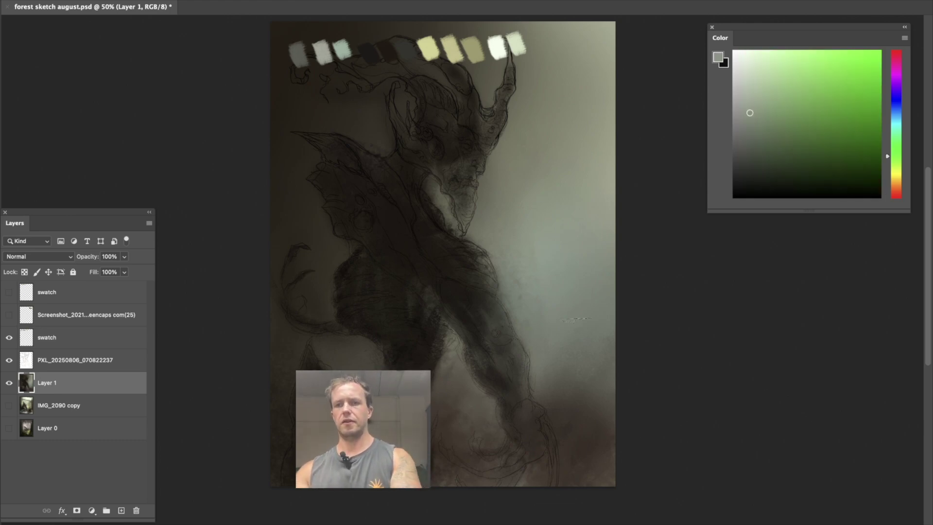
{"action": "key", "text": "bracketright"}
{"action": "key", "text": "bracketright"}
{"action": "key", "text": "bracketright"}
{"action": "left_click", "coordinate": [589, 330], "text": "alt"}
{"action": "left_click_drag", "start_coordinate": [583, 291], "coordinate": [580, 224]}
{"action": "left_click_drag", "start_coordinate": [573, 272], "coordinate": [542, 255]}
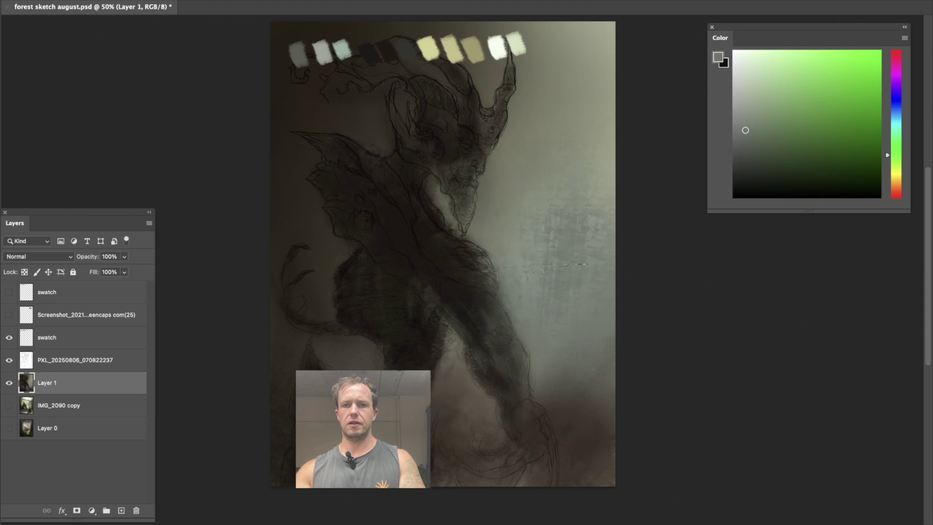
- Sample lighter grey-green tones from the background and stroke them as texture beside the horns, face and beard
{"action": "left_click", "coordinate": [612, 73], "text": "alt"}
{"action": "left_click_drag", "start_coordinate": [563, 63], "coordinate": [553, 256]}
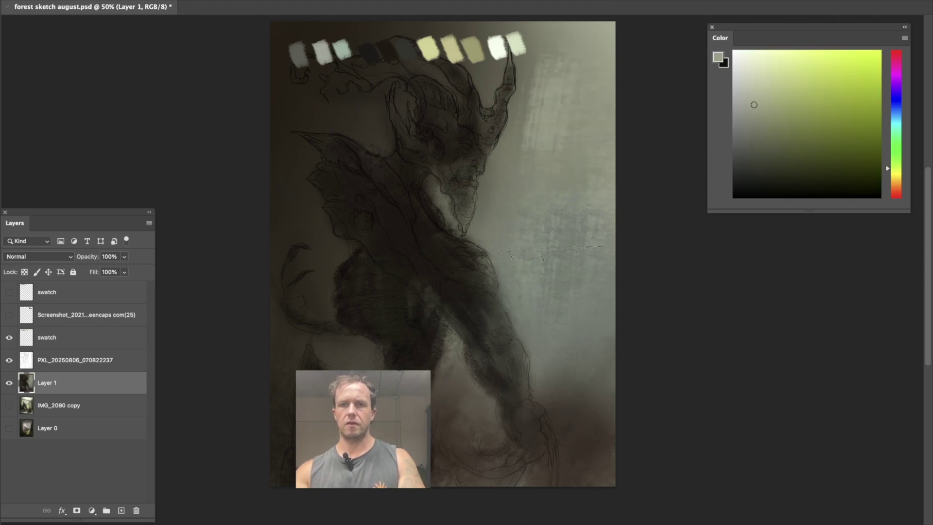
{"action": "left_click", "coordinate": [531, 182], "text": "alt"}
{"action": "left_click_drag", "start_coordinate": [539, 155], "coordinate": [559, 92]}
{"action": "left_click", "coordinate": [557, 50], "text": "alt"}
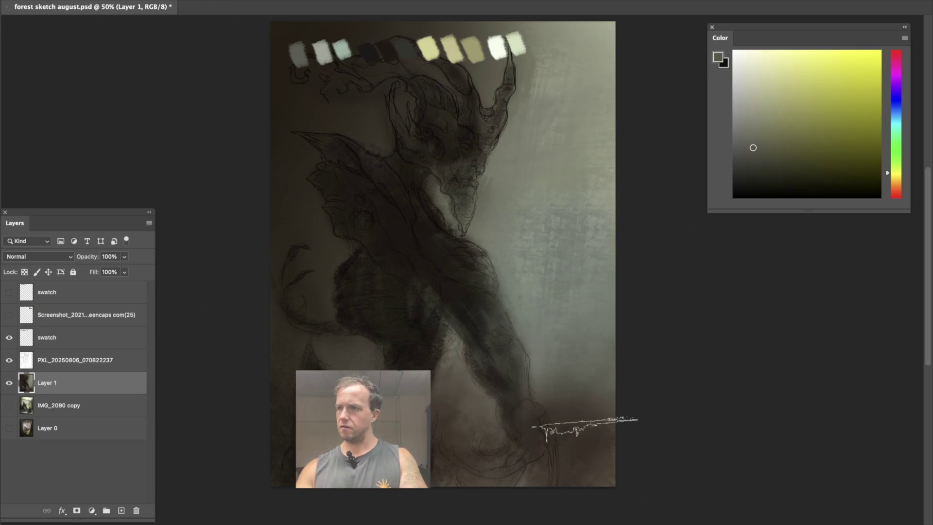
- Sample the dark brown near the hand, brighten it to a warmer brown and glaze the lower background around the hand
{"action": "left_click", "coordinate": [586, 425], "text": "alt"}
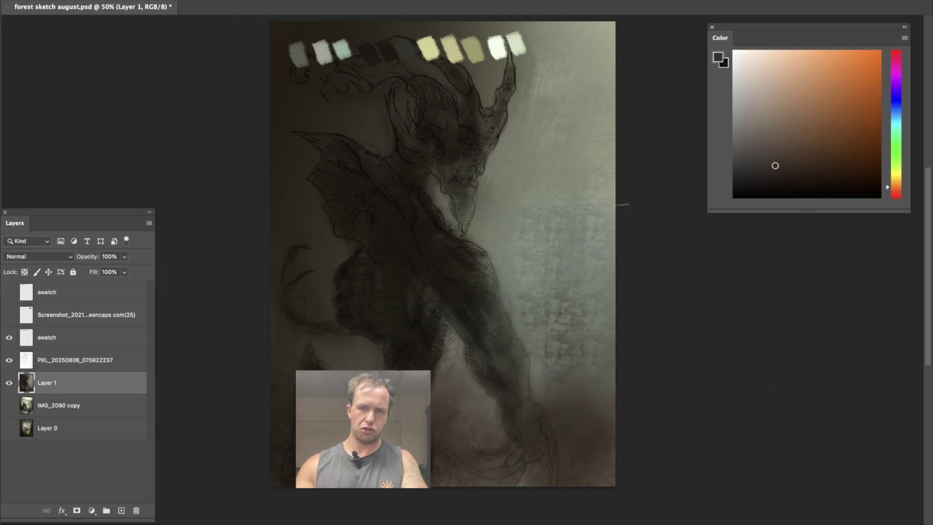
{"action": "left_click", "coordinate": [798, 155]}
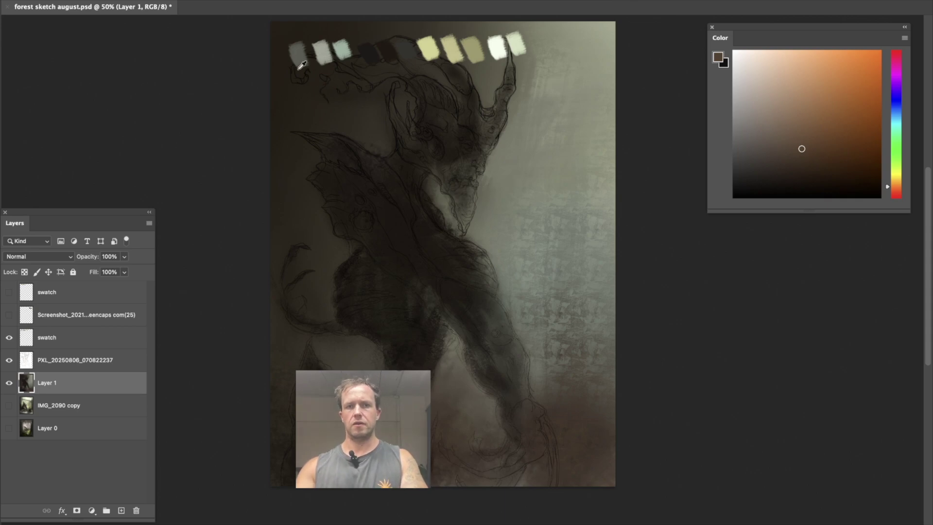
- Shift a sampled near-black from orange to a blue-green hue and glaze it over the dark background above the wing
{"action": "left_click", "coordinate": [287, 83], "text": "alt"}
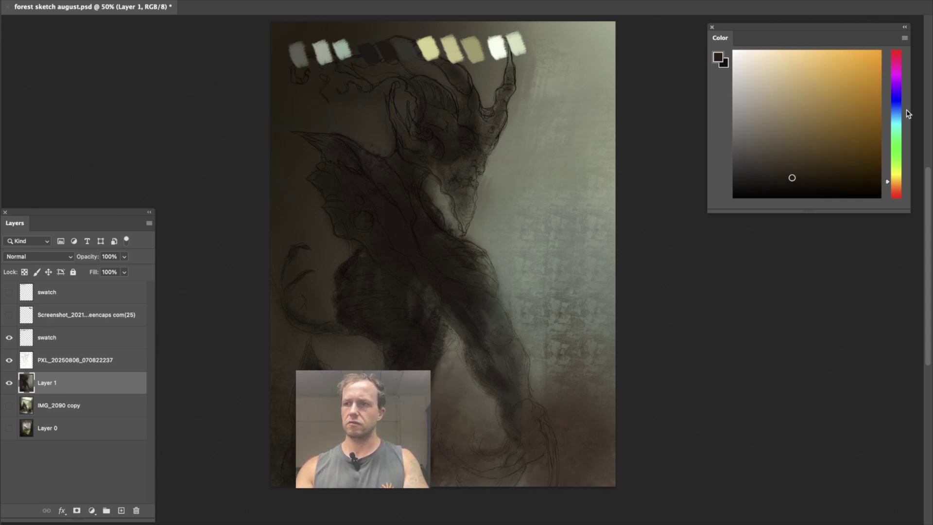
{"action": "left_click_drag", "start_coordinate": [892, 130], "coordinate": [895, 104]}
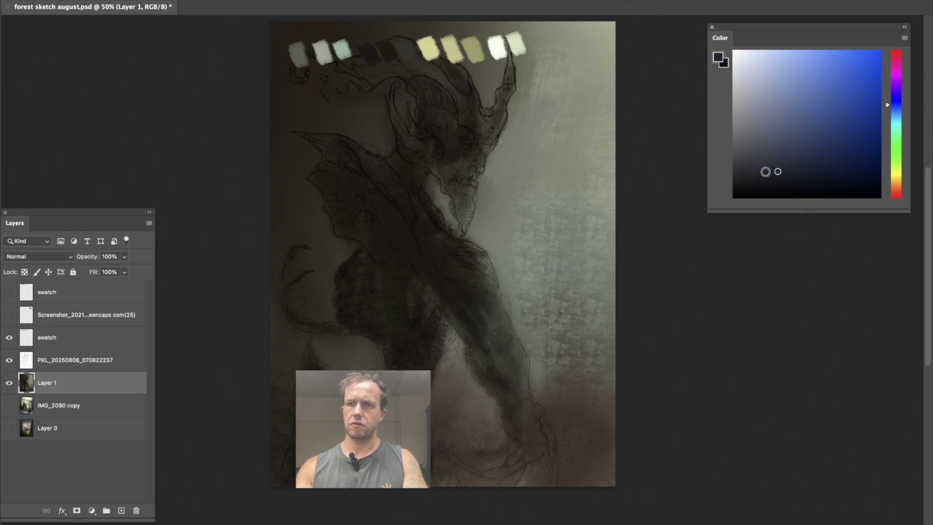
{"action": "left_click", "coordinate": [895, 132]}
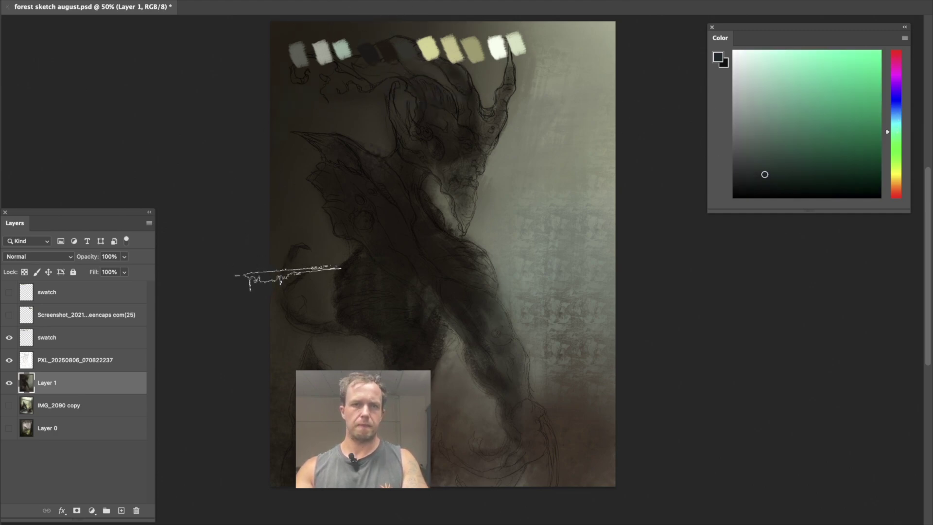
{"action": "left_click", "coordinate": [282, 99], "text": "alt"}
{"action": "left_click", "coordinate": [298, 158], "text": "alt"}
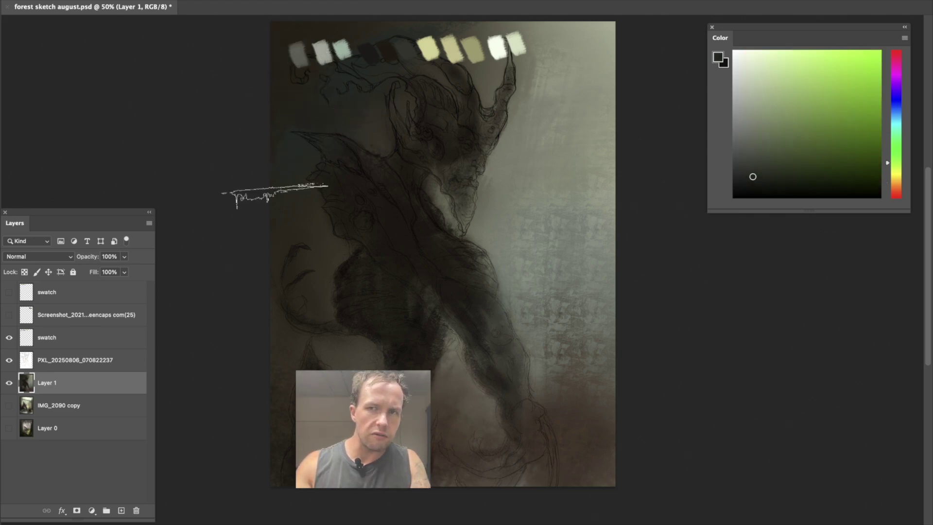
- Resample dark green and brown tones to blend the shadowed background into the wing tip and upper back
{"action": "left_click", "coordinate": [297, 142], "text": "alt"}
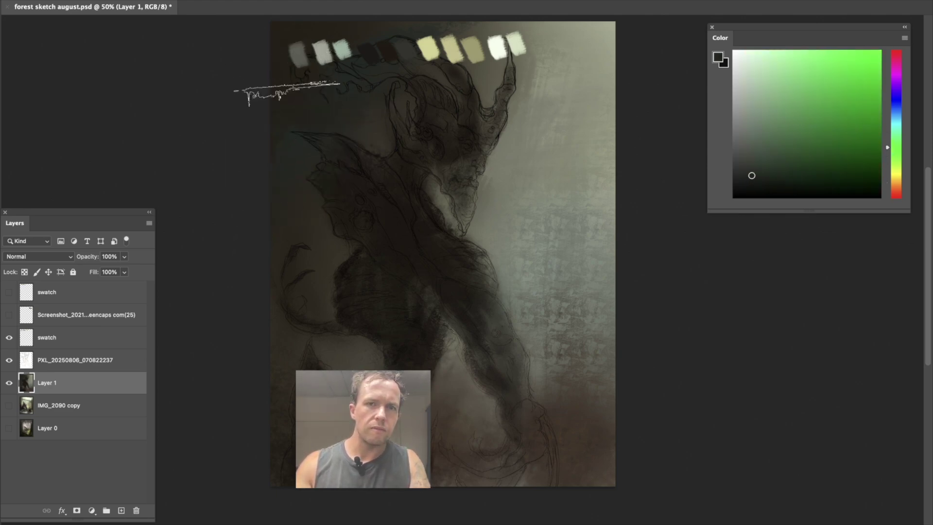
{"action": "left_click", "coordinate": [289, 94], "text": "alt"}
{"action": "left_click", "coordinate": [359, 205], "text": "alt"}
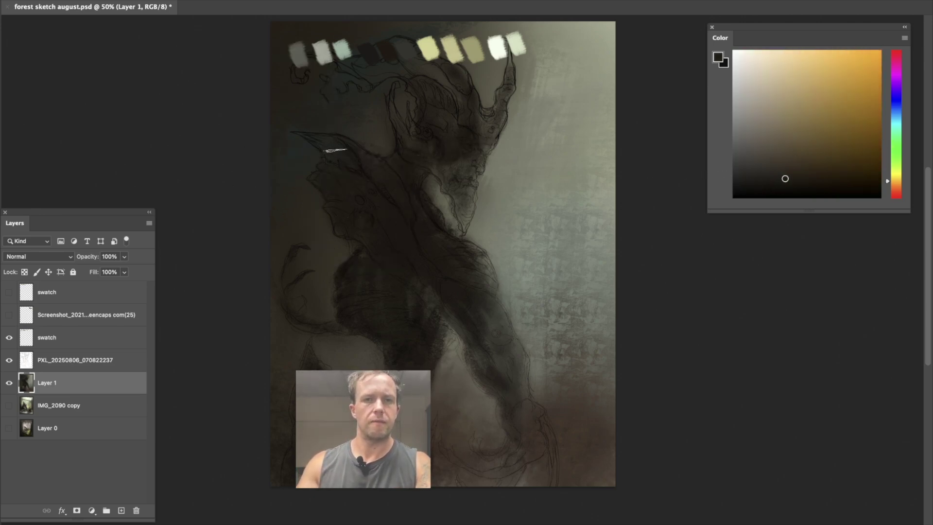
{"action": "left_click", "coordinate": [333, 146], "text": "alt"}
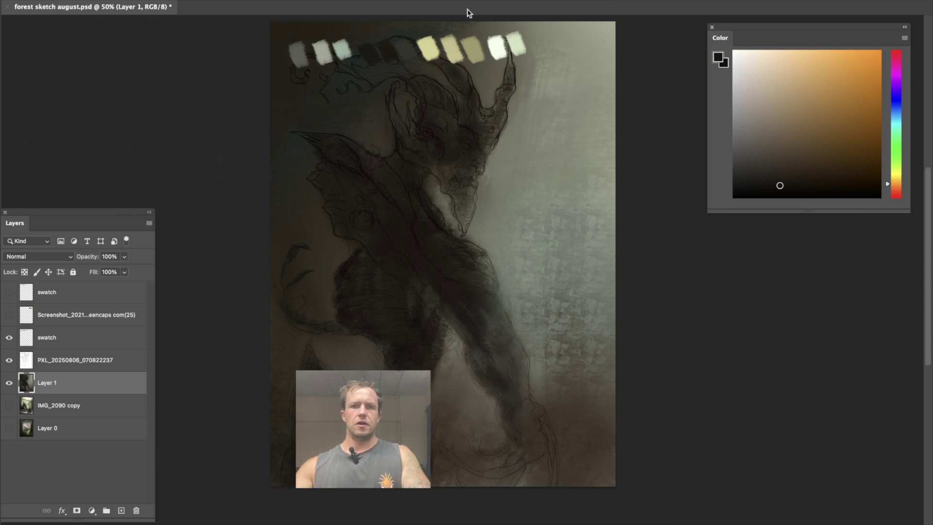
- Switch to the textured "with colour dynamics" brush and work sampled grey-green into the background around the horns and face
{"action": "right_click", "coordinate": [446, 86]}
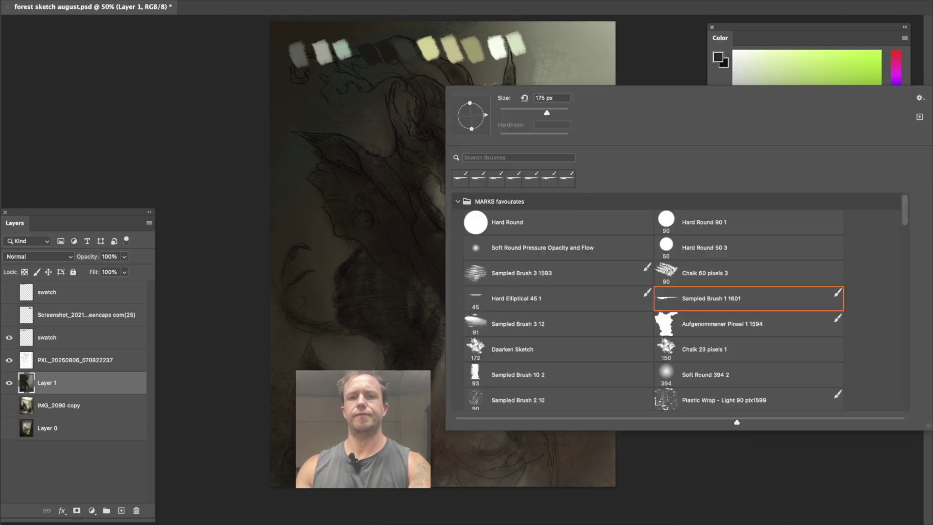
{"action": "scroll", "coordinate": [898, 227], "scroll_direction": "down", "scroll_amount": 5}
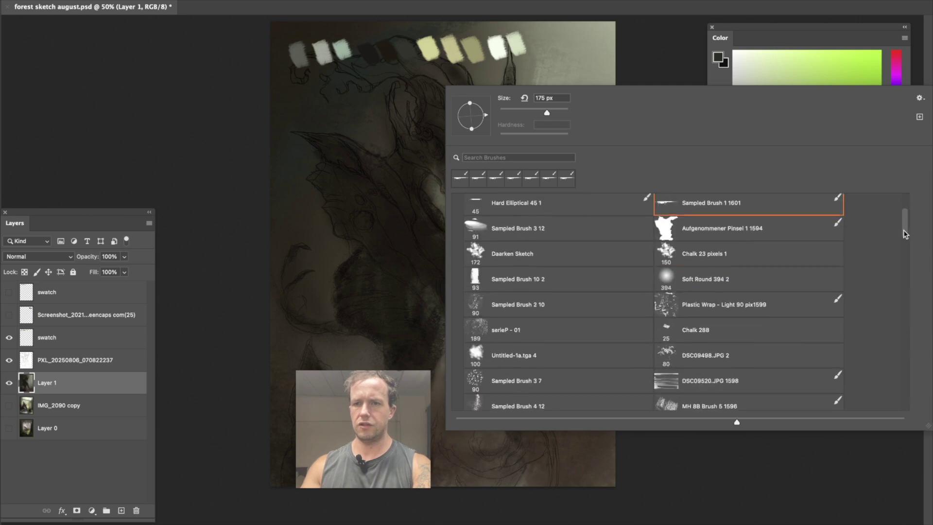
{"action": "scroll", "coordinate": [904, 233], "scroll_direction": "down", "scroll_amount": 6}
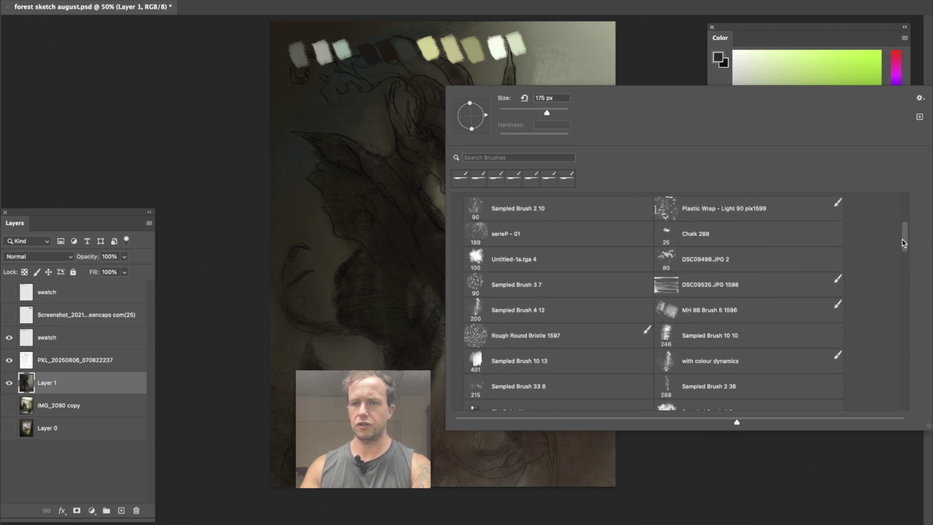
{"action": "left_click", "coordinate": [737, 354]}
{"action": "key", "text": "Return"}
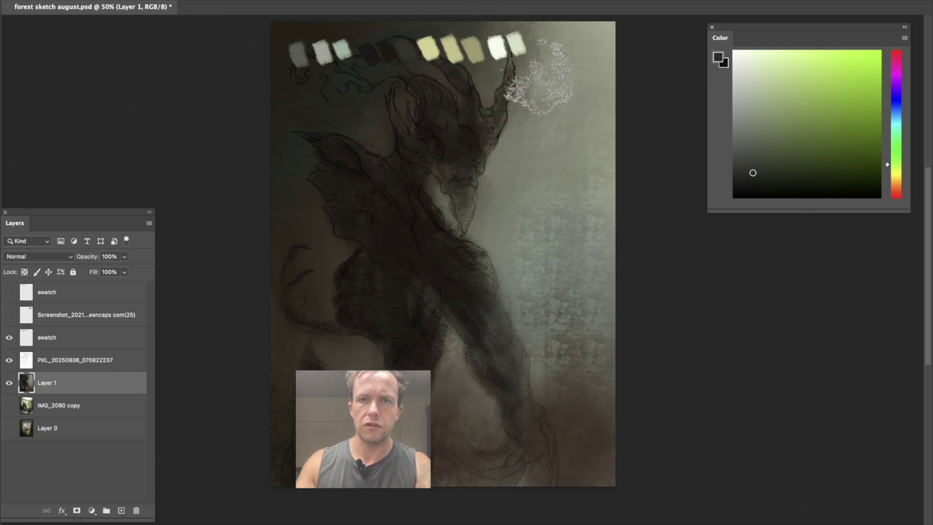
{"action": "left_click", "coordinate": [455, 87], "text": "alt"}
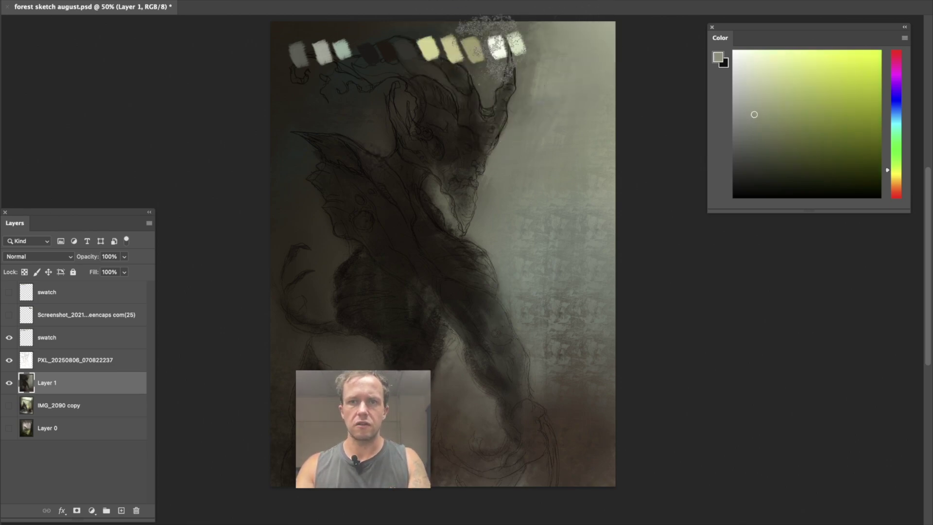
{"action": "left_click", "coordinate": [518, 116], "text": "alt"}
{"action": "mouse_move", "coordinate": [500, 135]}
{"action": "left_mouse_down"}
{"action": "mouse_move", "coordinate": [544, 87]}
{"action": "mouse_move", "coordinate": [496, 174]}
{"action": "left_mouse_up"}
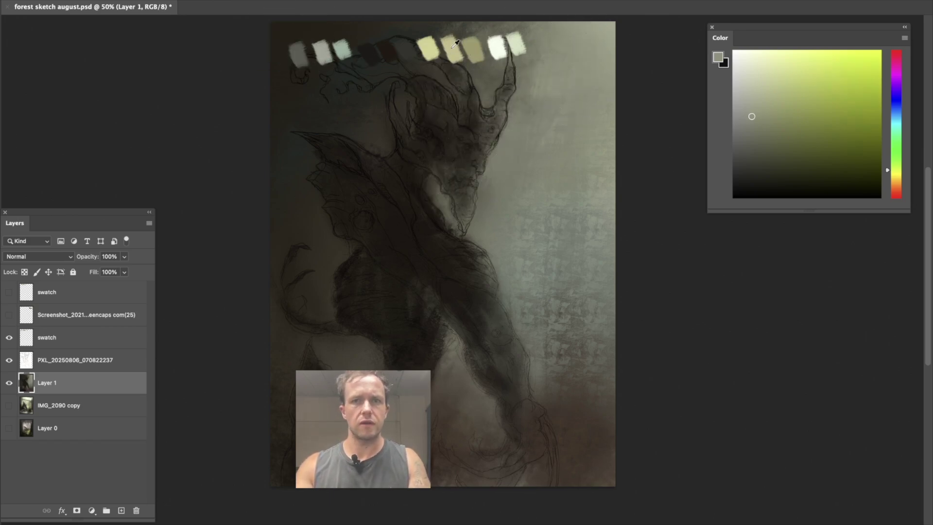
- Dab pale yellow and pale green from the swatches over the background beside the horns, and dock the document window again
{"action": "left_click", "coordinate": [432, 45], "text": "alt"}
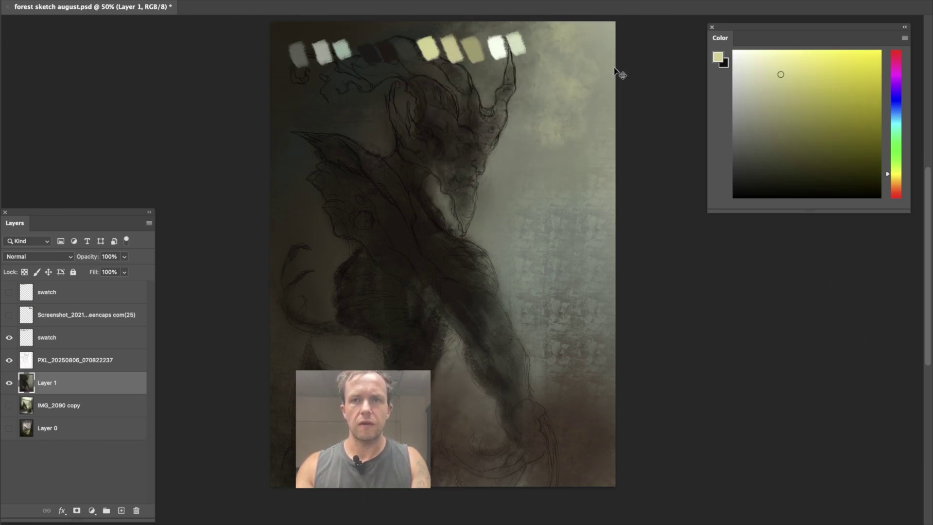
{"action": "left_click_drag", "start_coordinate": [563, 114], "coordinate": [525, 163]}
{"action": "left_click", "coordinate": [527, 39], "text": "alt"}
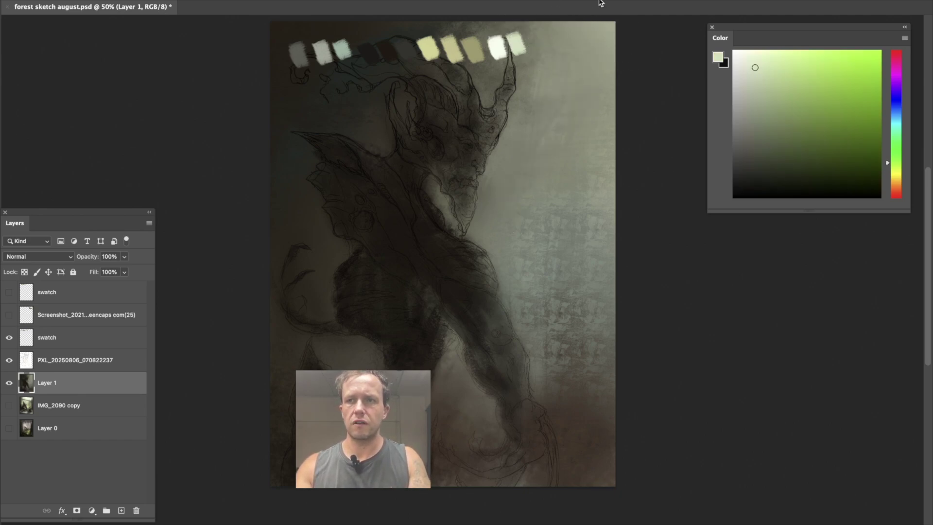
{"action": "mouse_move", "coordinate": [515, 93]}
{"action": "left_mouse_down"}
{"action": "mouse_move", "coordinate": [614, 127]}
{"action": "mouse_move", "coordinate": [617, 59]}
{"action": "left_mouse_up"}
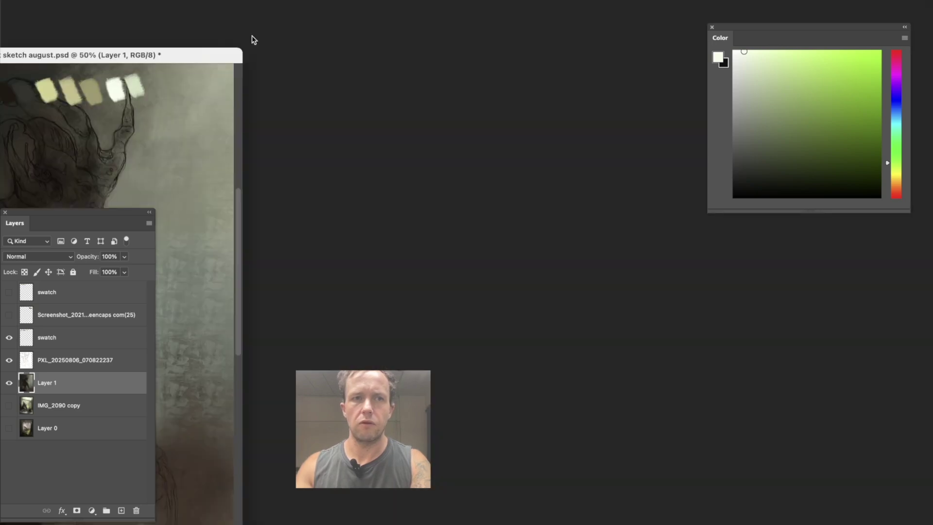
{"action": "mouse_move", "coordinate": [149, 56]}
{"action": "left_mouse_down"}
{"action": "mouse_move", "coordinate": [398, 8]}
{"action": "mouse_move", "coordinate": [391, 3]}
{"action": "left_mouse_up"}
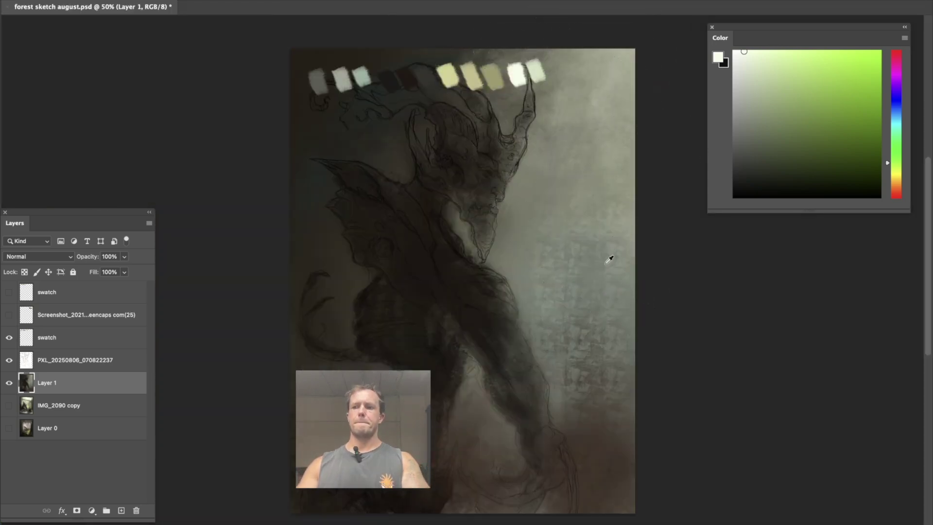
- Sample grey-green and warm brown tones and blend them with the textured brush across the arm and the lower background
{"action": "left_click", "coordinate": [515, 296], "text": "alt"}
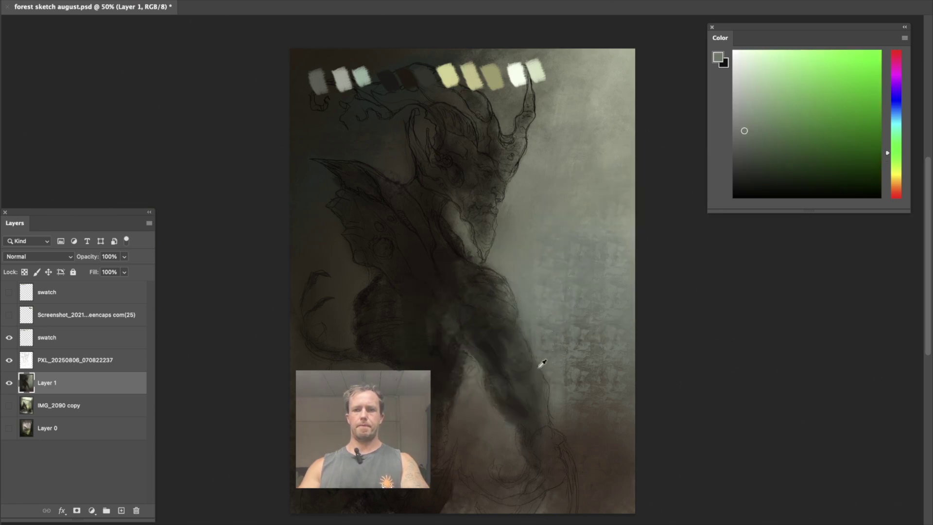
{"action": "left_click", "coordinate": [576, 417], "text": "alt"}
{"action": "left_click", "coordinate": [627, 408], "text": "alt"}
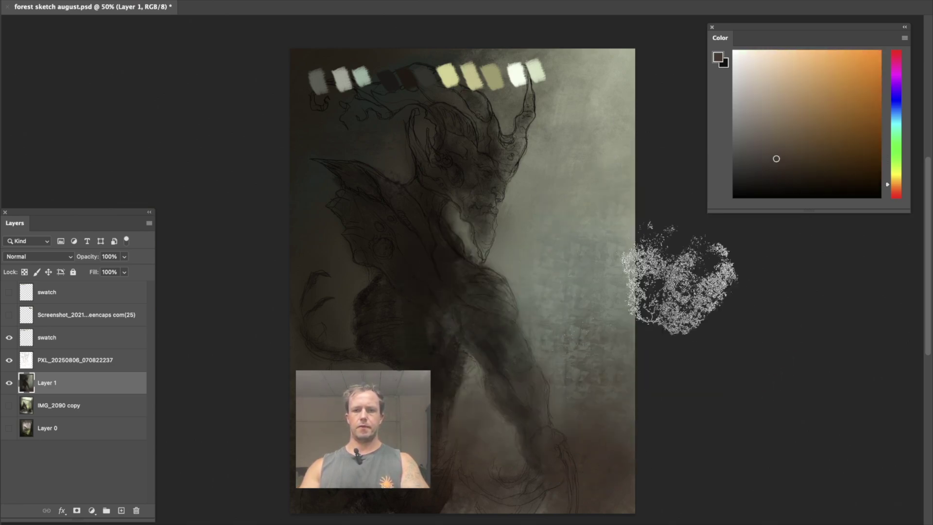
{"action": "left_click_drag", "start_coordinate": [442, 213], "coordinate": [482, 245]}
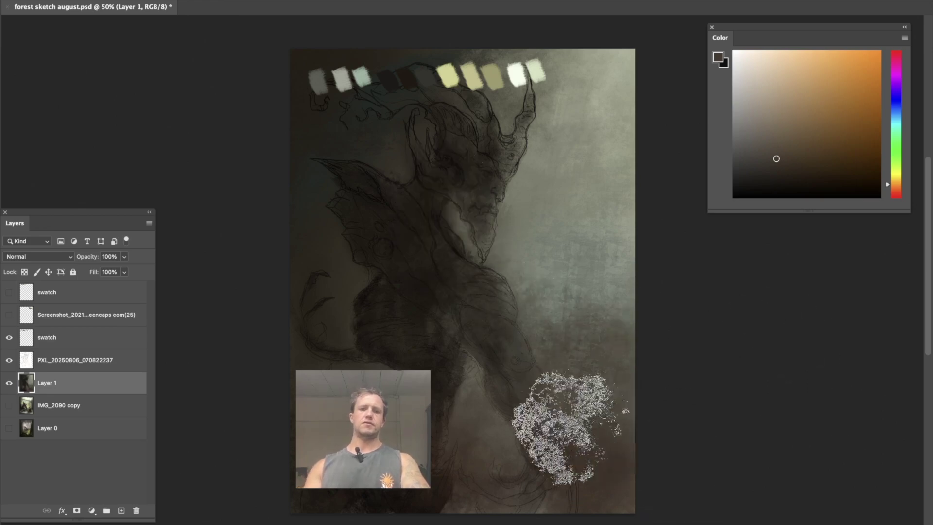
- Sample dark brown and green tones to texture the wing, torso and shadowed background, and pick up the light grey-green beside the head
{"action": "left_click", "coordinate": [339, 295], "text": "alt"}
{"action": "left_click", "coordinate": [339, 296], "text": "alt"}
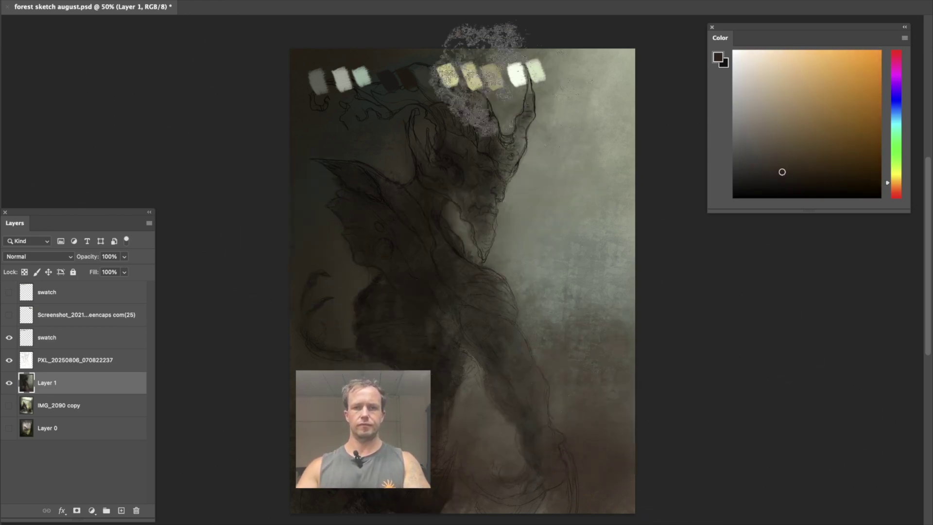
{"action": "left_click", "coordinate": [279, 78], "text": "alt"}
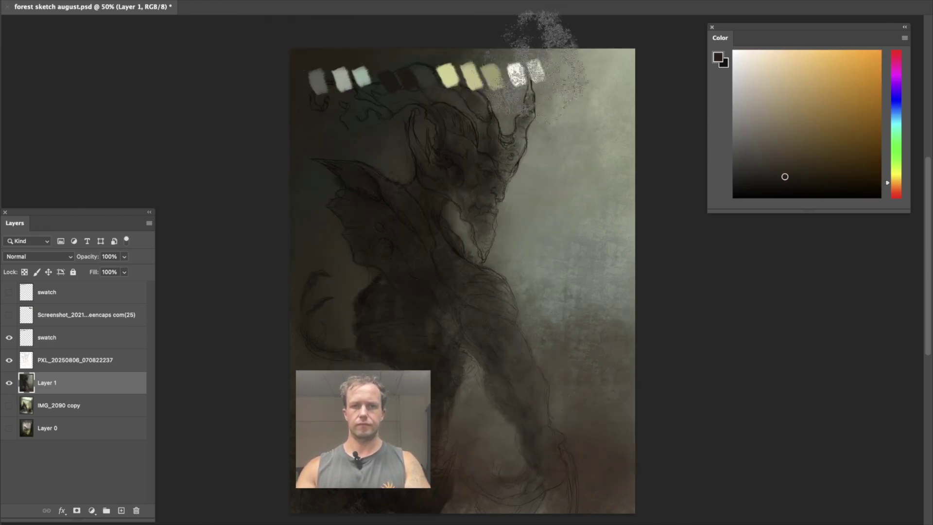
{"action": "left_click", "coordinate": [313, 175], "text": "alt"}
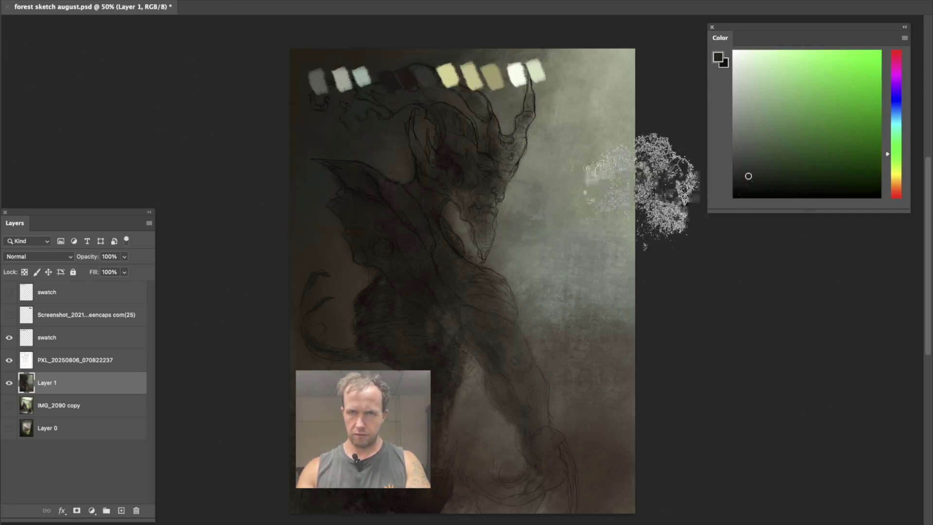
{"action": "left_click", "coordinate": [575, 157], "text": "alt"}
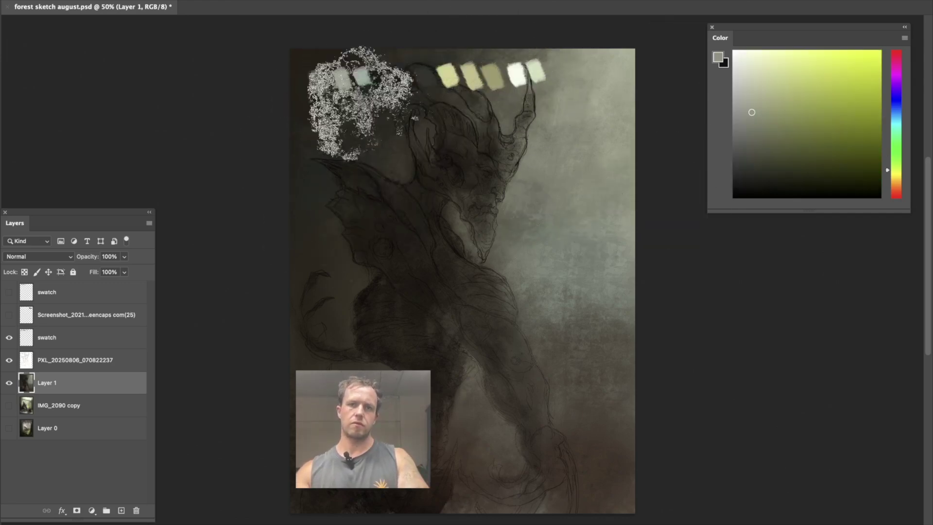
- Sample a dark brown, switch to the MH 8B Brush 5 1598 preset and darken the upper arm and torso
{"action": "left_click", "coordinate": [404, 302], "text": "alt"}
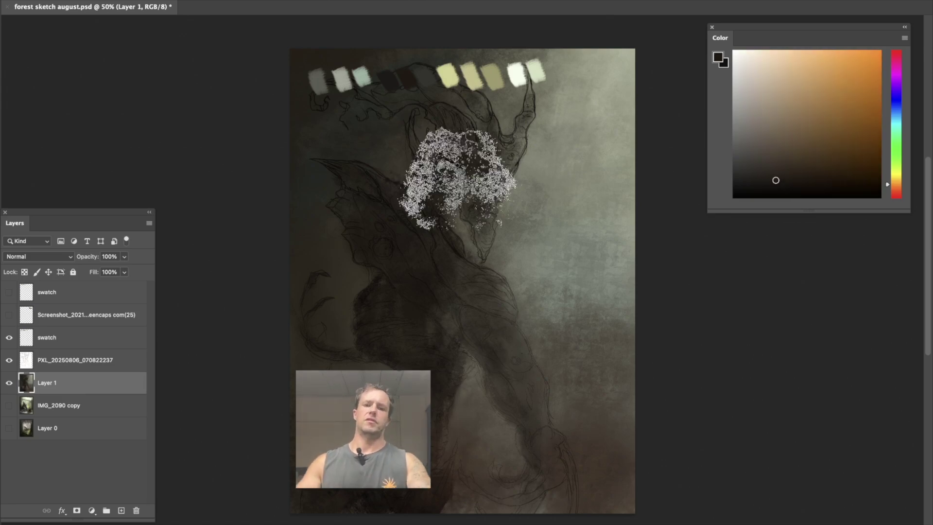
{"action": "right_click", "coordinate": [442, 294]}
{"action": "left_click", "coordinate": [732, 367]}
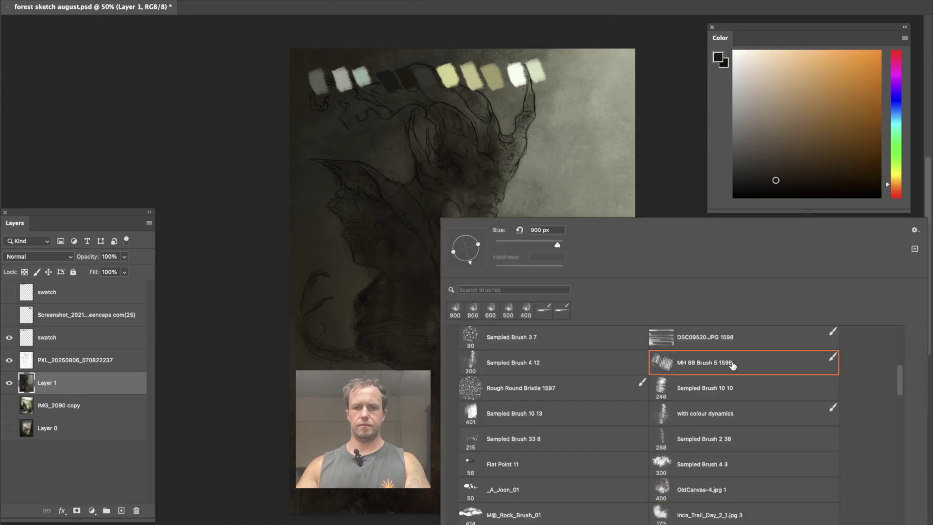
{"action": "left_click", "coordinate": [586, 365]}
{"action": "key", "text": "Return"}
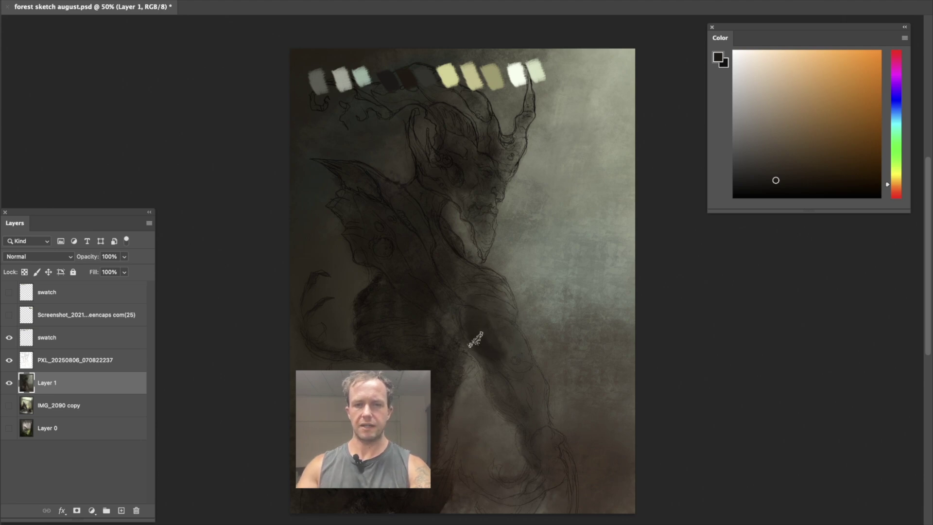
{"action": "mouse_move", "coordinate": [496, 371]}
{"action": "left_mouse_down"}
{"action": "mouse_move", "coordinate": [503, 388]}
{"action": "mouse_move", "coordinate": [520, 391]}
{"action": "mouse_move", "coordinate": [496, 347]}
{"action": "mouse_move", "coordinate": [495, 312]}
{"action": "left_mouse_up"}
{"action": "mouse_move", "coordinate": [466, 347]}
{"action": "left_mouse_down"}
{"action": "mouse_move", "coordinate": [480, 310]}
{"action": "mouse_move", "coordinate": [472, 295]}
{"action": "mouse_move", "coordinate": [486, 301]}
{"action": "mouse_move", "coordinate": [449, 275]}
{"action": "mouse_move", "coordinate": [515, 365]}
{"action": "mouse_move", "coordinate": [498, 298]}
{"action": "mouse_move", "coordinate": [466, 295]}
{"action": "mouse_move", "coordinate": [466, 338]}
{"action": "mouse_move", "coordinate": [430, 350]}
{"action": "mouse_move", "coordinate": [438, 367]}
{"action": "mouse_move", "coordinate": [430, 318]}
{"action": "left_mouse_up"}
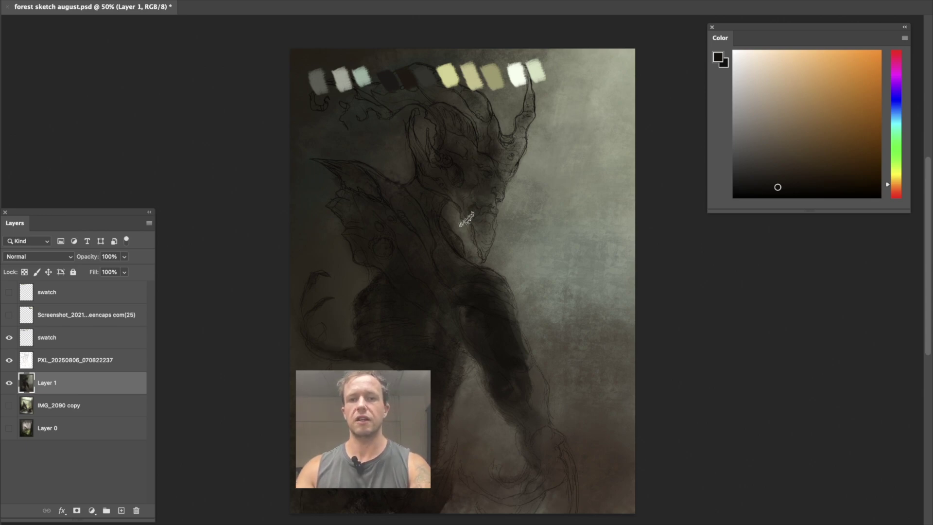
- Try dark strokes beside the jaw and beside the lower arm, undoing both
{"action": "left_click_drag", "start_coordinate": [484, 232], "coordinate": [508, 214]}
{"action": "key", "text": "super+z"}
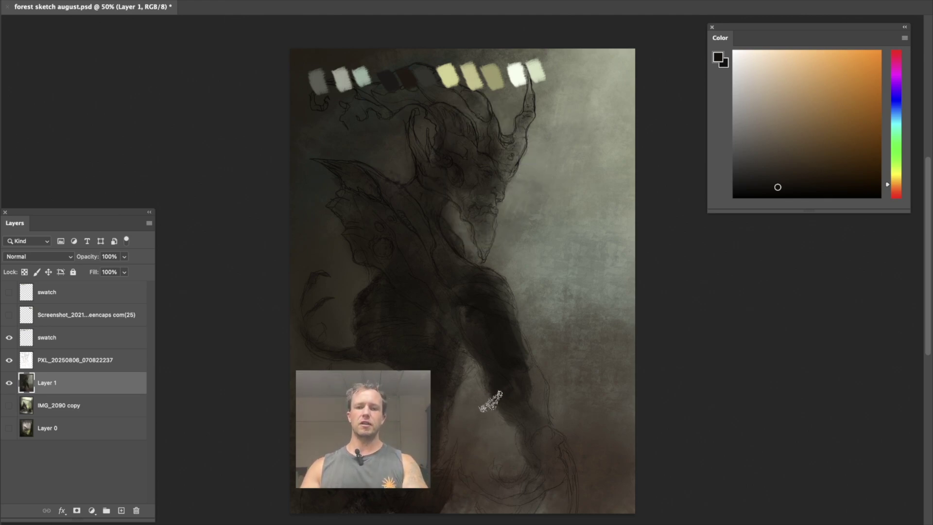
{"action": "mouse_move", "coordinate": [510, 427]}
{"action": "left_mouse_down"}
{"action": "mouse_move", "coordinate": [520, 491]}
{"action": "mouse_move", "coordinate": [505, 459]}
{"action": "left_mouse_up"}
{"action": "key", "text": "ctrl+z"}
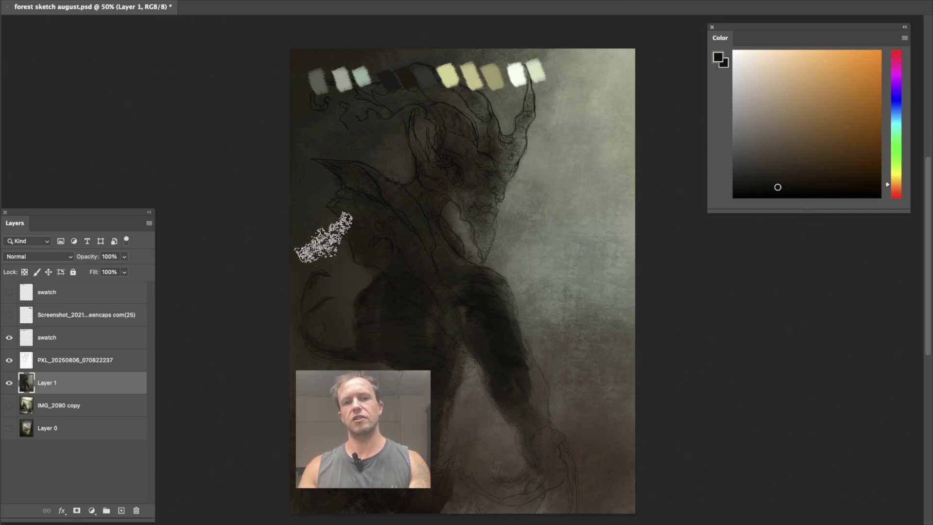
- Sample dark browns and greens beside the wing and glaze them over the nearby shadows and the background beside the jaw
{"action": "left_click", "coordinate": [313, 223], "text": "alt"}
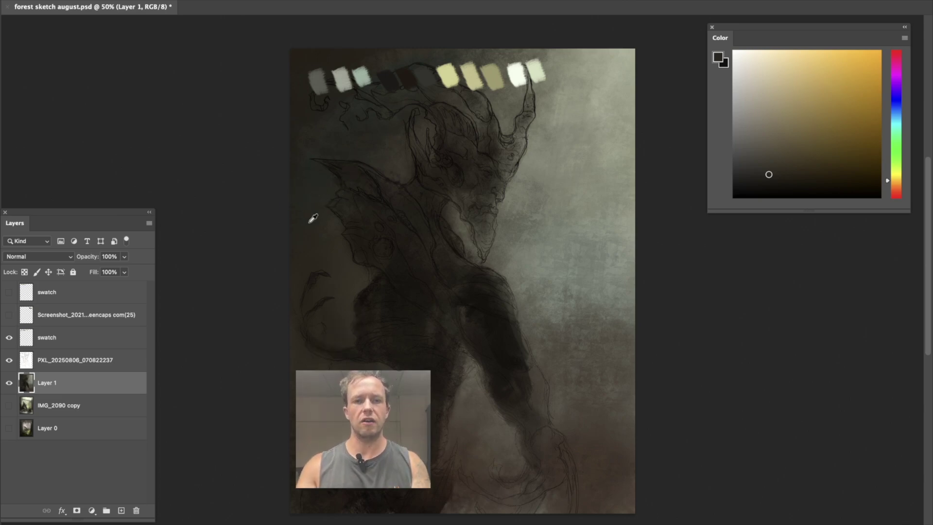
{"action": "left_click", "coordinate": [308, 207], "text": "alt"}
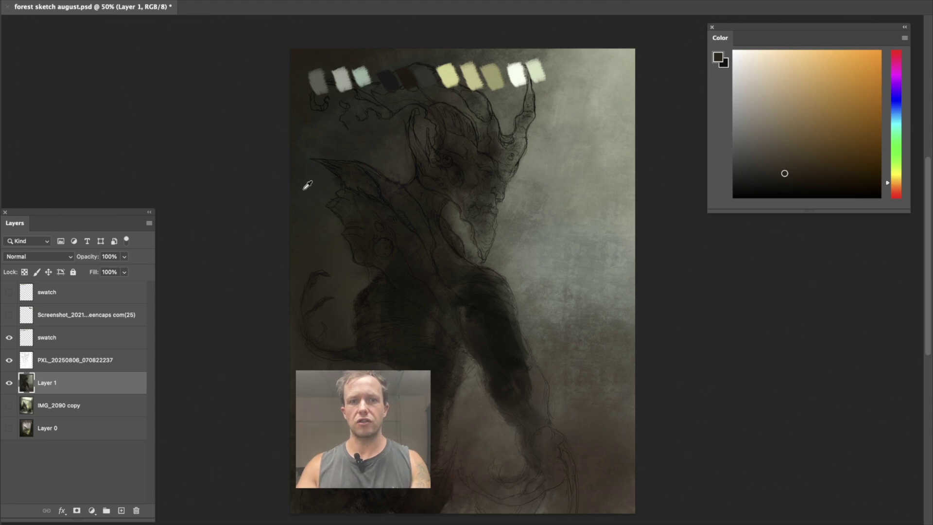
{"action": "left_click", "coordinate": [313, 204], "text": "alt"}
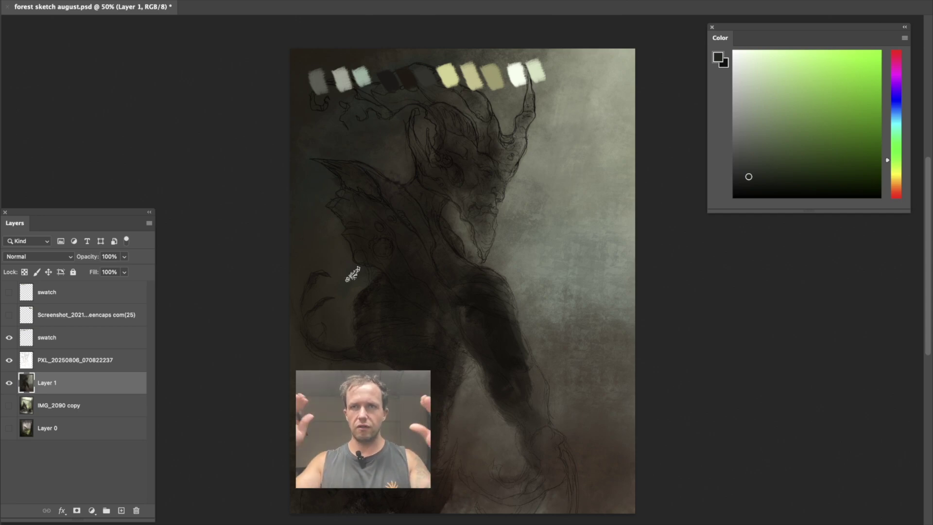
{"action": "left_click", "coordinate": [305, 191], "text": "alt"}
{"action": "mouse_move", "coordinate": [519, 237]}
{"action": "left_mouse_down"}
{"action": "mouse_move", "coordinate": [505, 265]}
{"action": "mouse_move", "coordinate": [520, 195]}
{"action": "mouse_move", "coordinate": [483, 224]}
{"action": "left_mouse_up"}
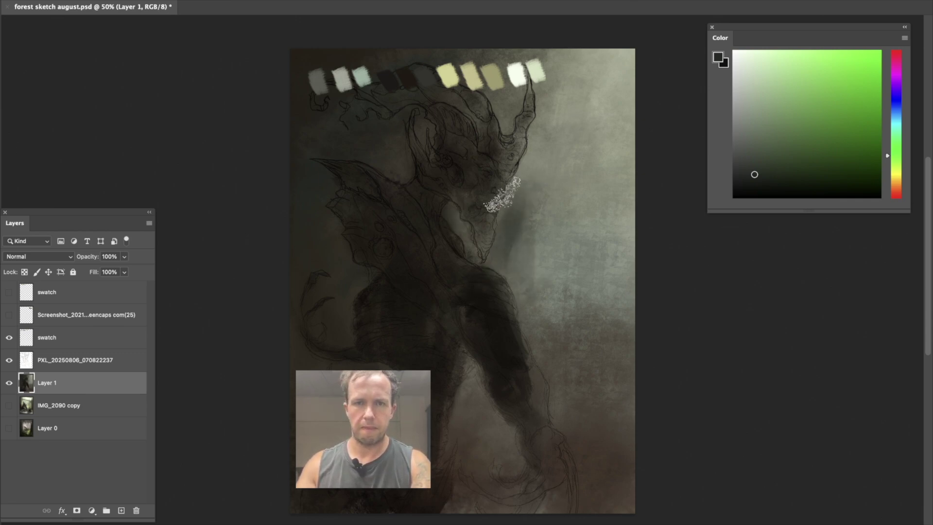
- Sample near-black browns from the arm and shoulder to deepen the shoulder, face, beard and back of the head
{"action": "left_click", "coordinate": [493, 309], "text": "alt"}
{"action": "mouse_move", "coordinate": [500, 297]}
{"action": "left_mouse_down"}
{"action": "mouse_move", "coordinate": [499, 317]}
{"action": "mouse_move", "coordinate": [490, 281]}
{"action": "mouse_move", "coordinate": [448, 265]}
{"action": "mouse_move", "coordinate": [426, 249]}
{"action": "left_mouse_up"}
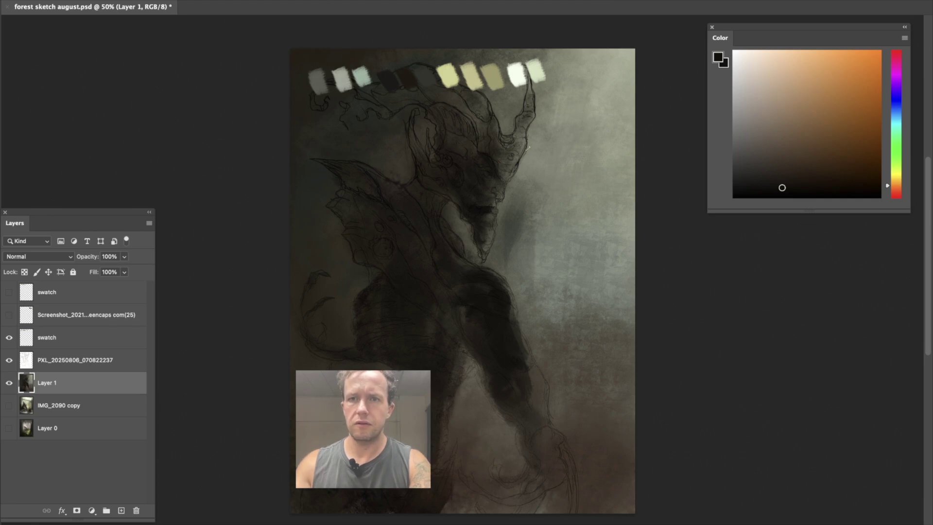
{"action": "left_click_drag", "start_coordinate": [520, 122], "coordinate": [507, 170]}
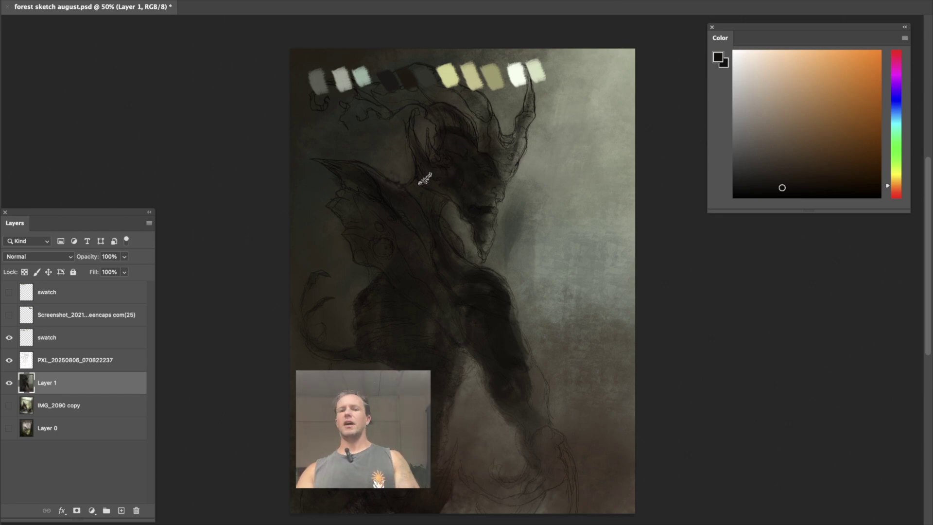
{"action": "left_click", "coordinate": [492, 271], "text": "alt"}
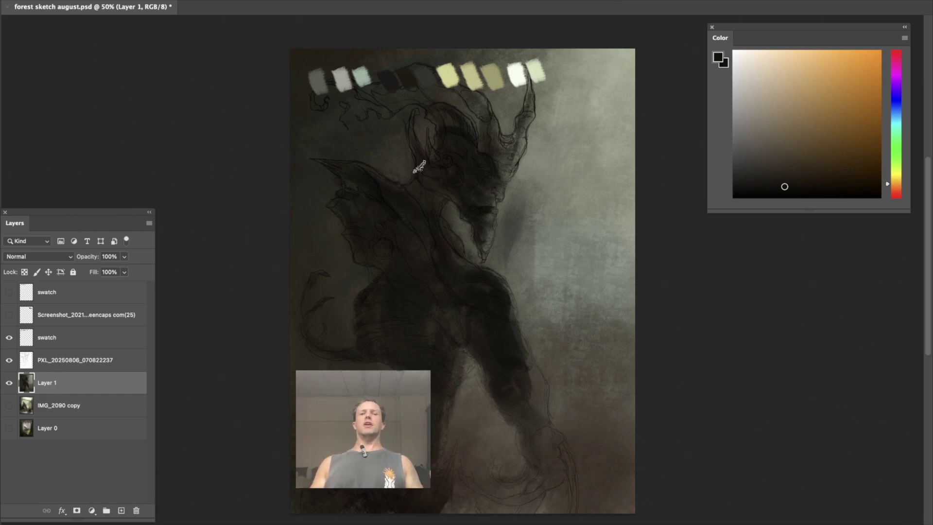
- Sample dark and mid brown-greys around the waist and legs and blend them over the lower torso and wing
{"action": "left_click", "coordinate": [374, 394], "text": "alt"}
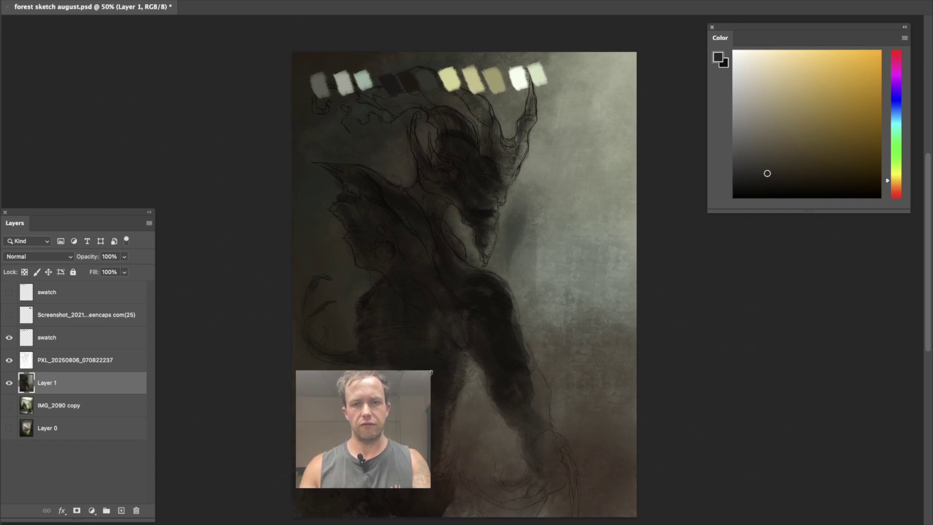
{"action": "left_click", "coordinate": [431, 392], "text": "alt"}
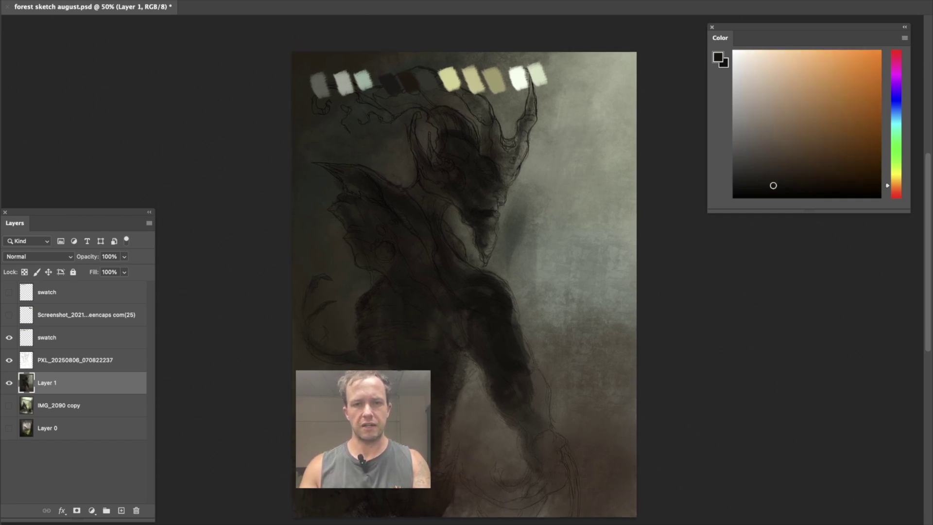
{"action": "left_click", "coordinate": [437, 362], "text": "alt"}
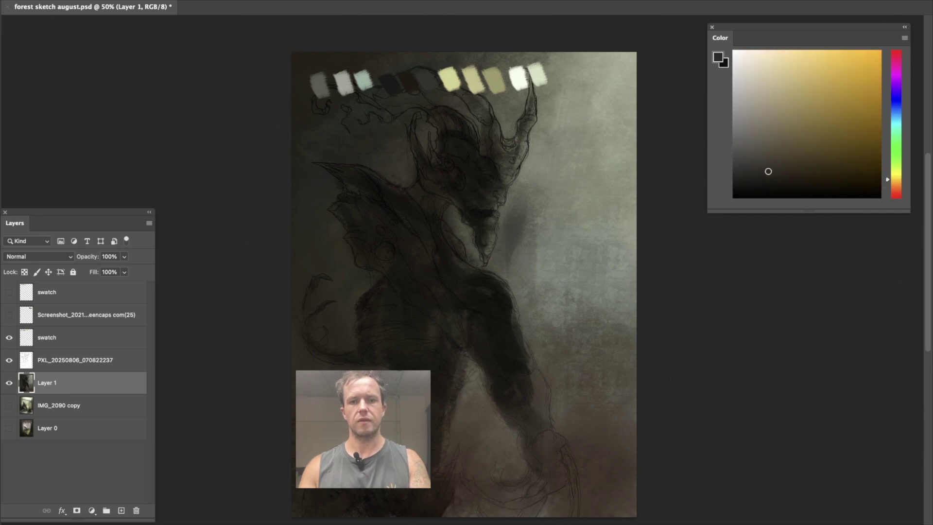
{"action": "left_click", "coordinate": [476, 376], "text": "alt"}
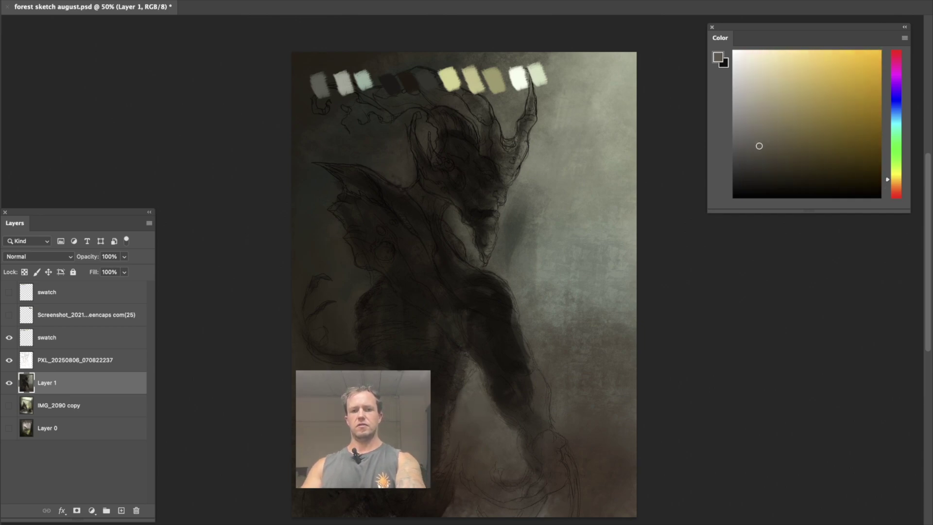
{"action": "left_click", "coordinate": [386, 365], "text": "alt"}
- Sample a brown beside the leg, shift it to a more saturated reddish brown and glaze it over the lower background
{"action": "left_click", "coordinate": [437, 404], "text": "alt"}
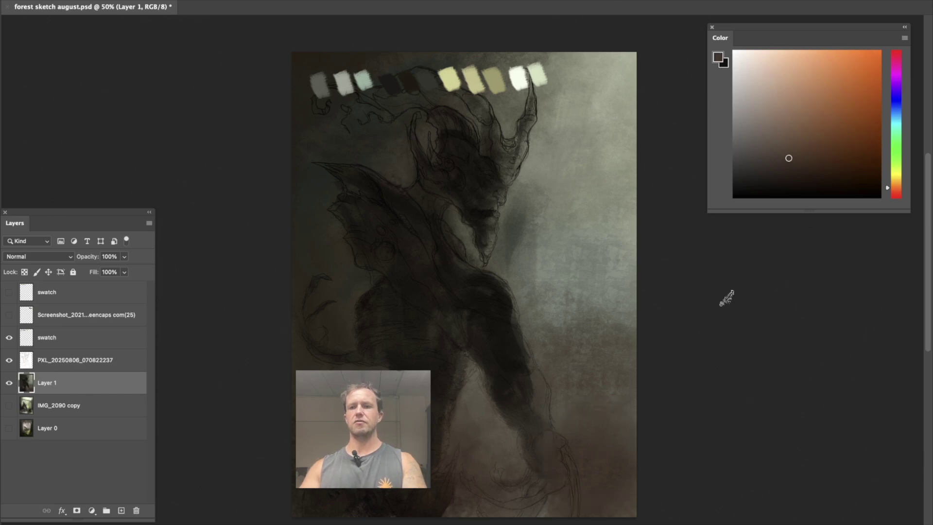
{"action": "left_click", "coordinate": [805, 143]}
{"action": "left_click", "coordinate": [813, 138]}
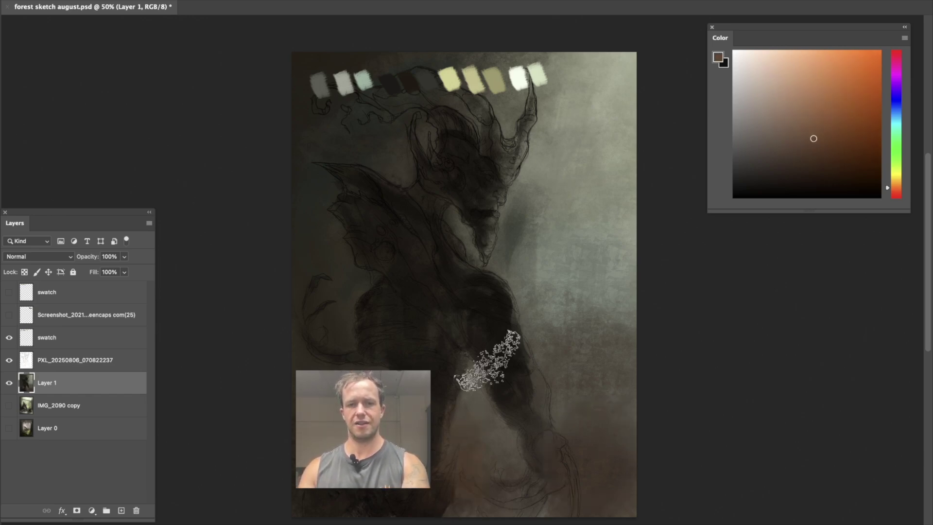
{"action": "left_click", "coordinate": [835, 155]}
{"action": "left_click_drag", "start_coordinate": [666, 233], "coordinate": [595, 316]}
- Sample grey-green and dark tones and blend them into the background beside the arm and over the shoulder
{"action": "left_click", "coordinate": [634, 230], "text": "alt"}
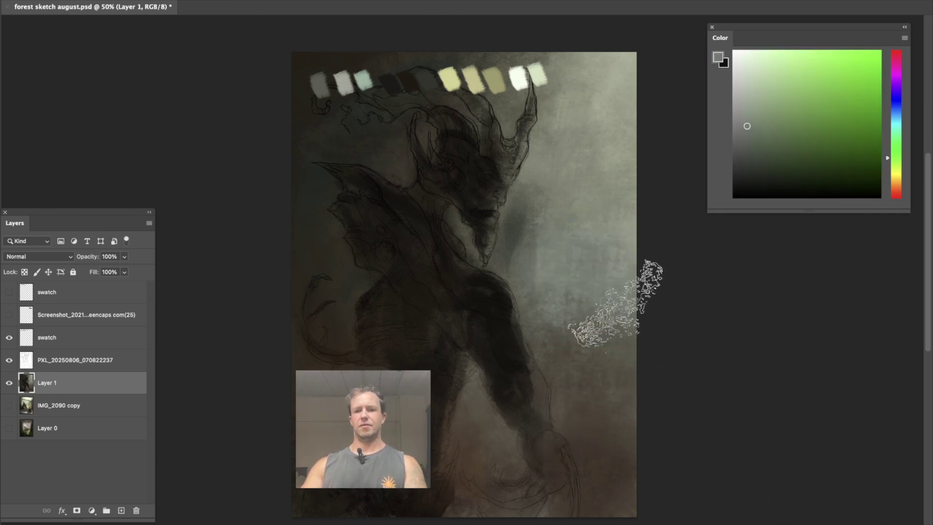
{"action": "left_click", "coordinate": [528, 276], "text": "alt"}
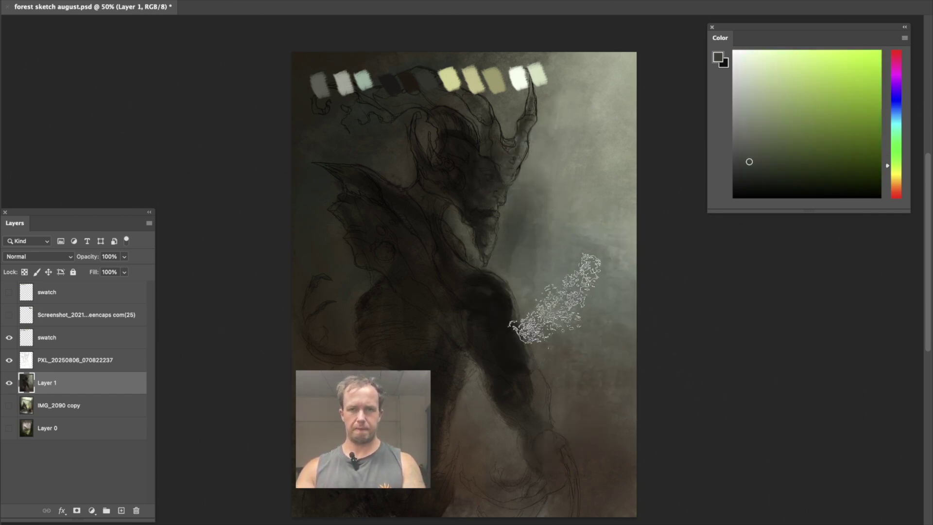
{"action": "left_click", "coordinate": [486, 301], "text": "alt"}
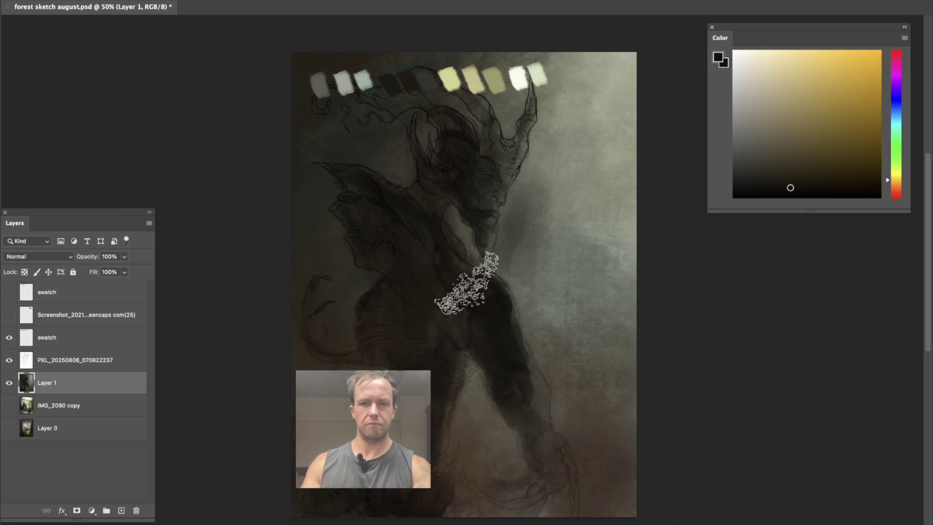
- Examine the overall silhouette and values at thumbnail size, then return to a close view of the creature
{"action": "key", "text": "ctrl+minus"}
{"action": "key", "text": "ctrl+minus"}
{"action": "key", "text": "ctrl+minus"}
{"action": "key", "text": "ctrl+minus"}
{"action": "key", "text": "ctrl+minus"}
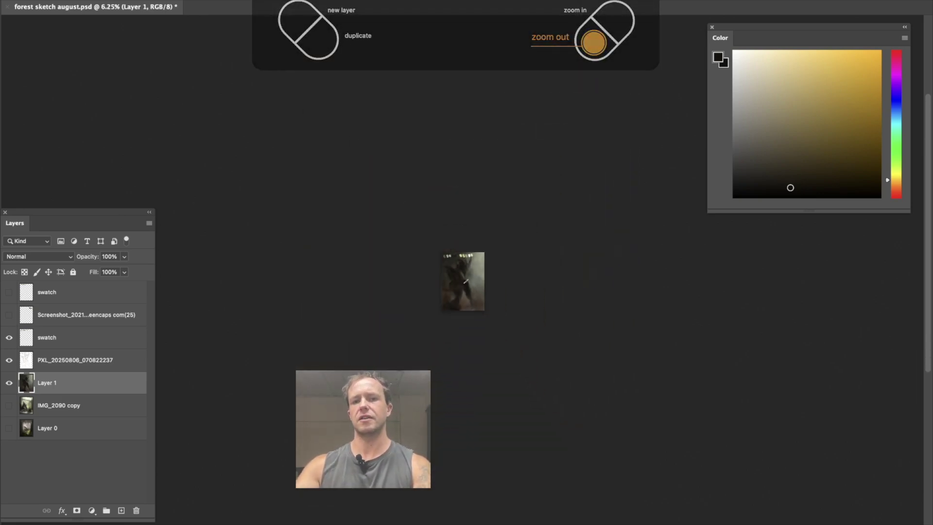
{"action": "key", "text": "ctrl+plus"}
{"action": "key", "text": "ctrl+plus"}
{"action": "key", "text": "ctrl+plus"}
{"action": "key", "text": "ctrl+plus"}
{"action": "key", "text": "ctrl+plus"}
{"action": "key", "text": "ctrl+plus"}
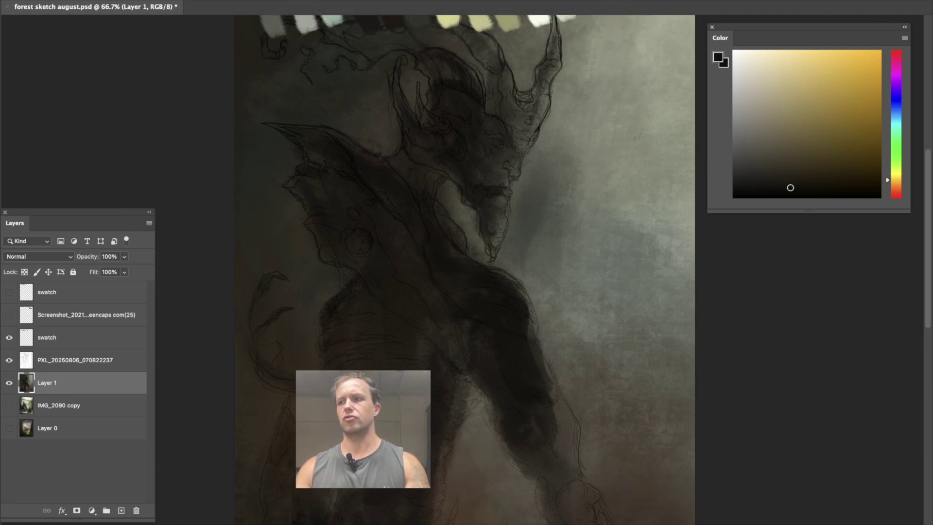
- Pick up the olive swatch above the head and adjust it to a slightly lighter olive-yellow
{"action": "left_click_drag", "start_coordinate": [471, 147], "coordinate": [474, 217]}
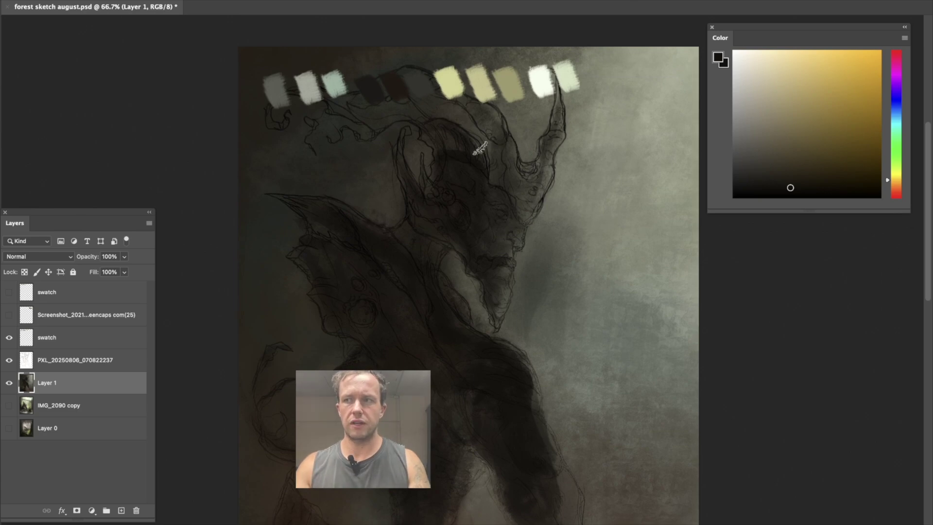
{"action": "left_click", "coordinate": [500, 83], "text": "alt"}
{"action": "left_click_drag", "start_coordinate": [783, 105], "coordinate": [781, 122]}
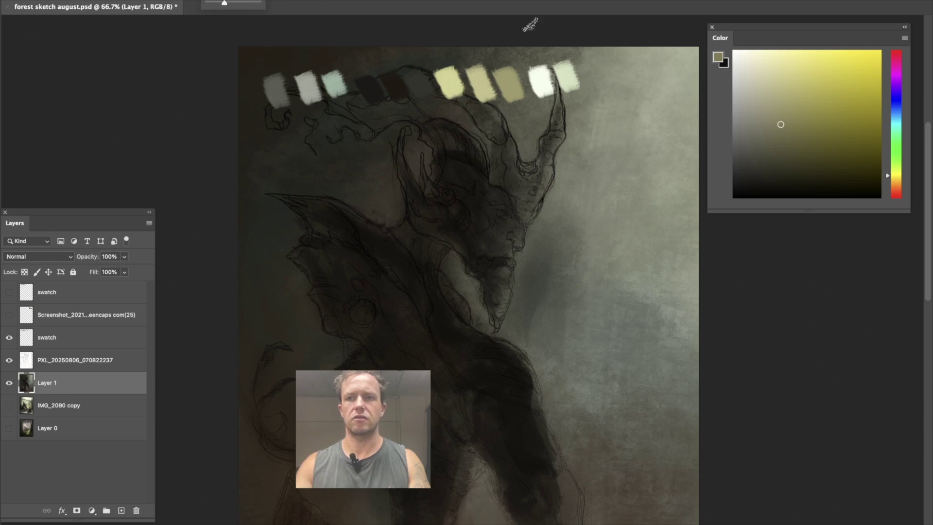
{"action": "left_click", "coordinate": [778, 110]}
{"action": "left_click", "coordinate": [775, 109]}
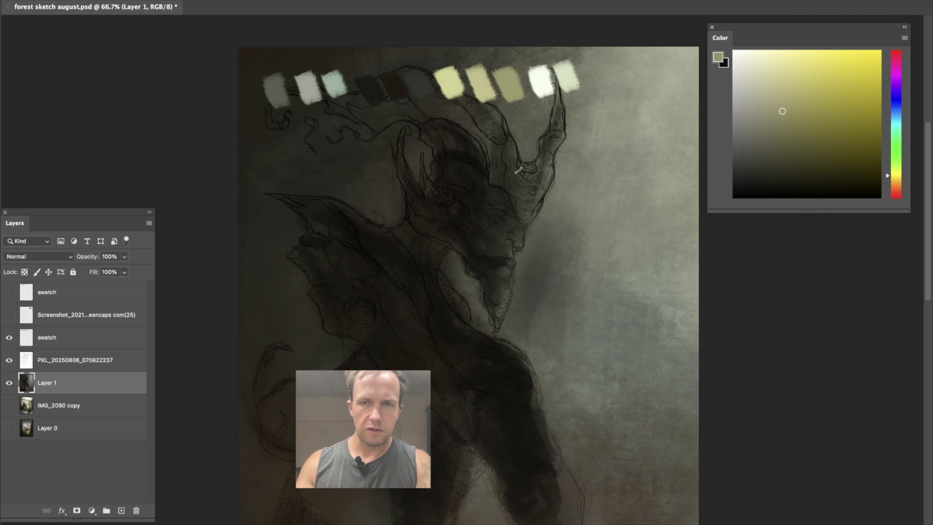
- Paint olive-yellow highlights on the creature's cheek, nose, brow, chin and forehead
{"action": "key", "text": "super+equal"}
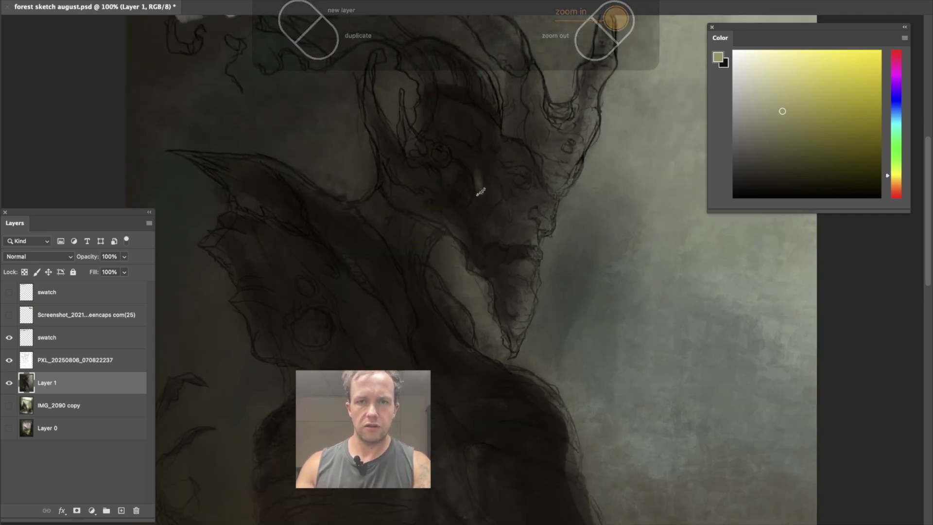
{"action": "left_click_drag", "start_coordinate": [483, 184], "coordinate": [484, 198]}
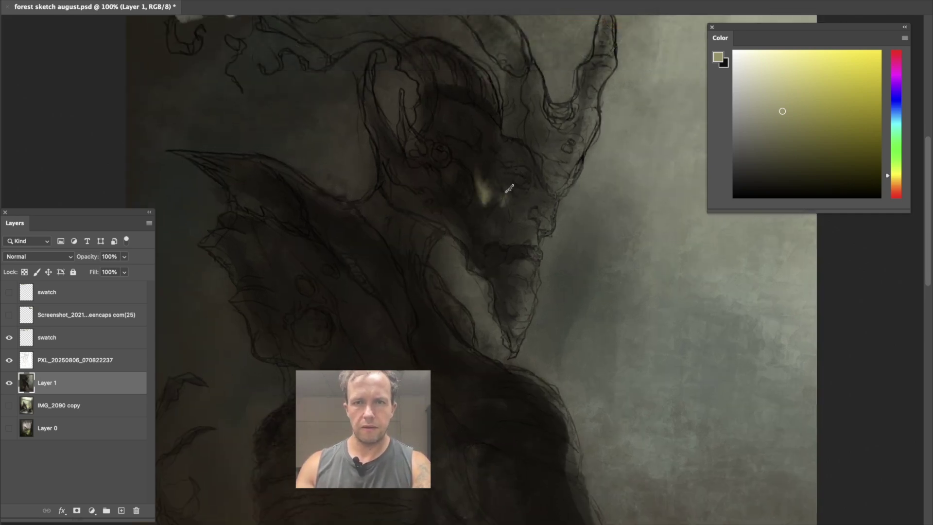
{"action": "mouse_move", "coordinate": [545, 225]}
{"action": "left_mouse_down"}
{"action": "mouse_move", "coordinate": [539, 207]}
{"action": "mouse_move", "coordinate": [549, 195]}
{"action": "mouse_move", "coordinate": [515, 199]}
{"action": "mouse_move", "coordinate": [493, 181]}
{"action": "left_mouse_up"}
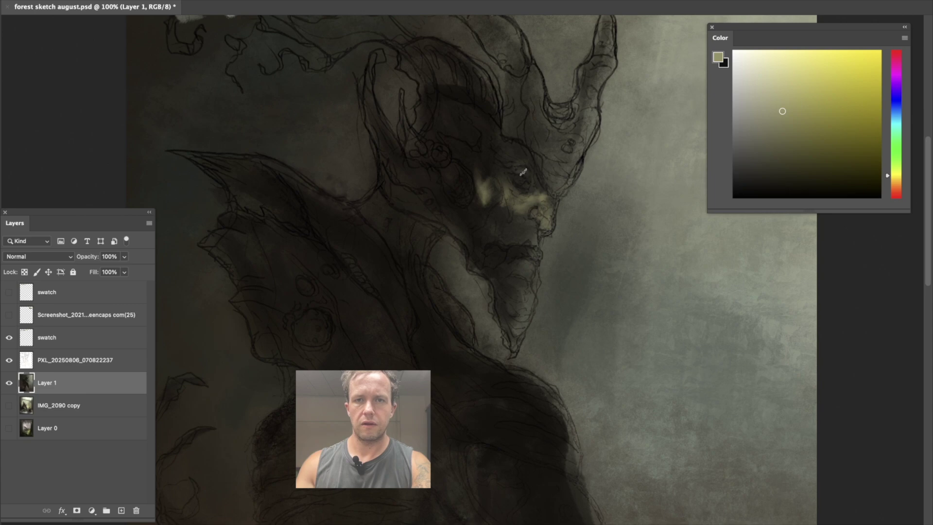
{"action": "mouse_move", "coordinate": [509, 167]}
{"action": "left_mouse_down"}
{"action": "mouse_move", "coordinate": [512, 146]}
{"action": "mouse_move", "coordinate": [490, 164]}
{"action": "left_mouse_up"}
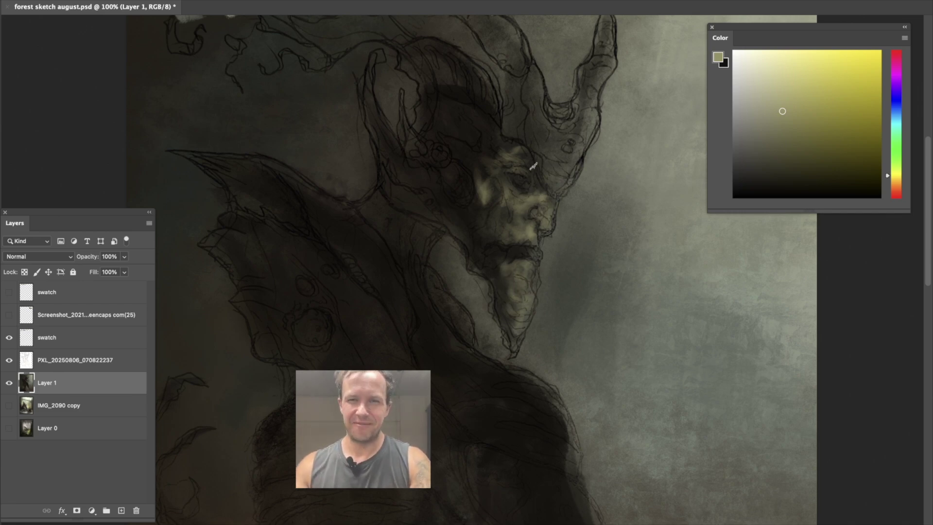
{"action": "left_click_drag", "start_coordinate": [485, 157], "coordinate": [485, 137]}
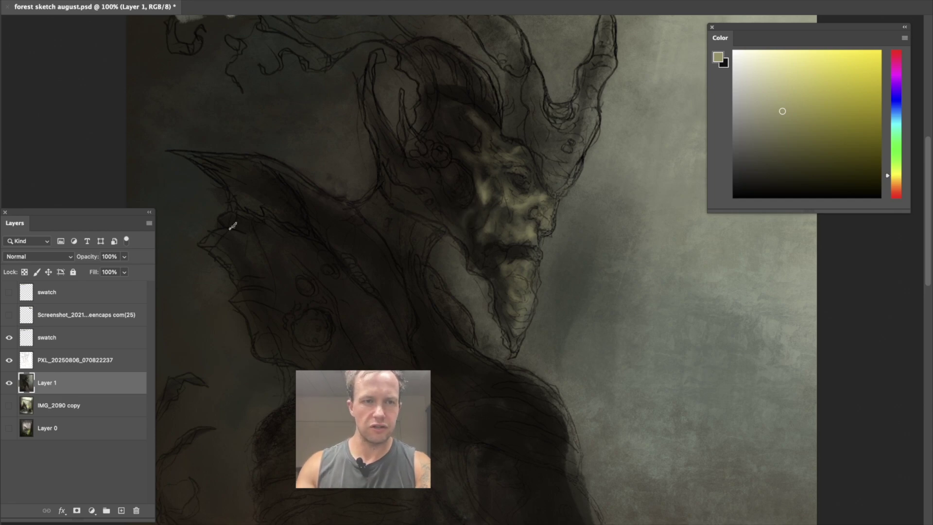
- Add olive-yellow highlights to the ear and the base of the front horn, toggling Layer 1's visibility to check the painting
{"action": "left_click", "coordinate": [9, 383]}
{"action": "left_click", "coordinate": [9, 383]}
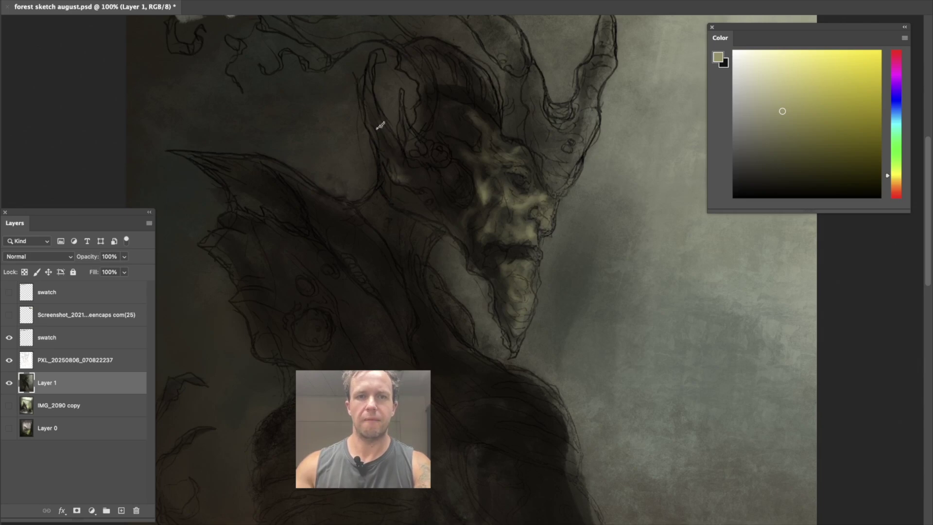
{"action": "left_click", "coordinate": [9, 383]}
{"action": "left_click", "coordinate": [9, 384]}
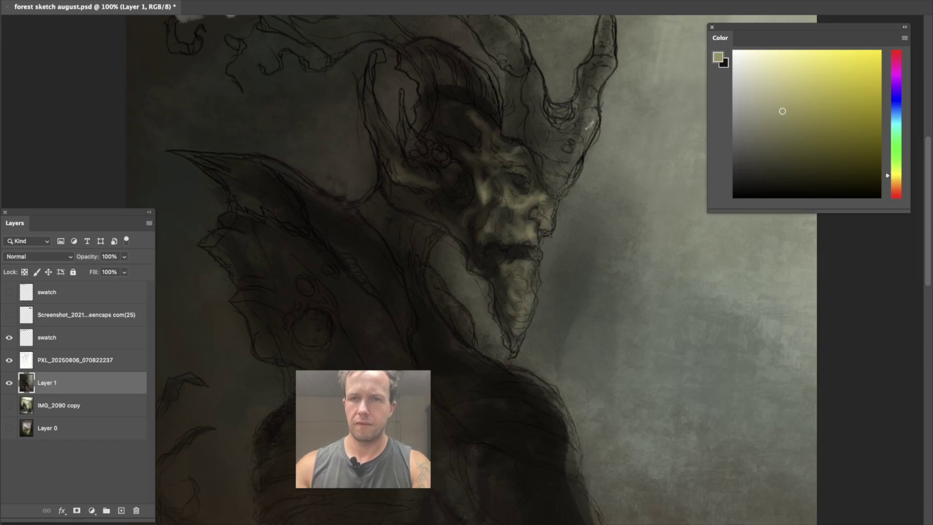
{"action": "left_click_drag", "start_coordinate": [587, 113], "coordinate": [521, 161]}
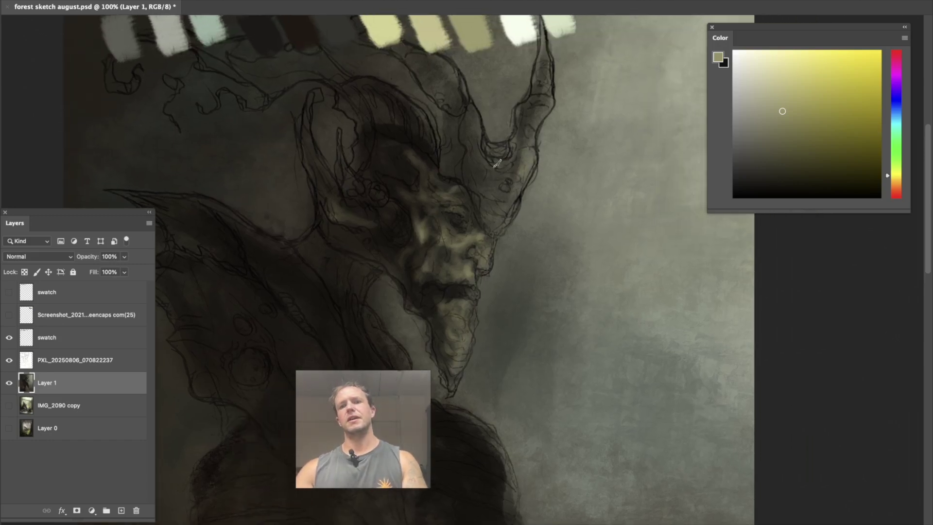
- Choose a dark red, darken it toward near-black red, and glaze it over the front horn
{"action": "left_click_drag", "start_coordinate": [892, 191], "coordinate": [894, 198]}
{"action": "left_click", "coordinate": [815, 153]}
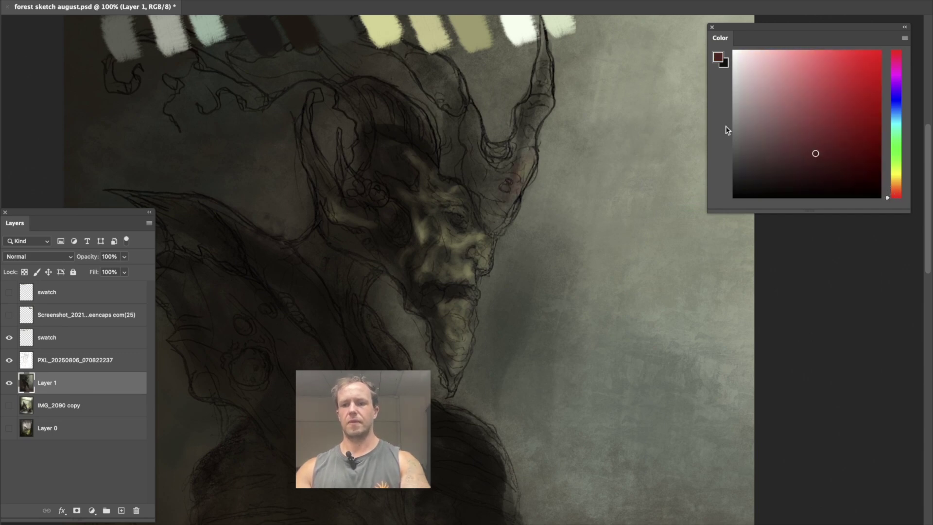
{"action": "left_click", "coordinate": [809, 167]}
{"action": "mouse_move", "coordinate": [491, 152]}
{"action": "left_mouse_down"}
{"action": "mouse_move", "coordinate": [507, 184]}
{"action": "mouse_move", "coordinate": [535, 117]}
{"action": "mouse_move", "coordinate": [518, 121]}
{"action": "mouse_move", "coordinate": [544, 78]}
{"action": "mouse_move", "coordinate": [517, 153]}
{"action": "mouse_move", "coordinate": [507, 152]}
{"action": "mouse_move", "coordinate": [492, 180]}
{"action": "mouse_move", "coordinate": [501, 190]}
{"action": "mouse_move", "coordinate": [515, 171]}
{"action": "left_mouse_up"}
{"action": "left_click", "coordinate": [794, 175]}
{"action": "left_click", "coordinate": [787, 184]}
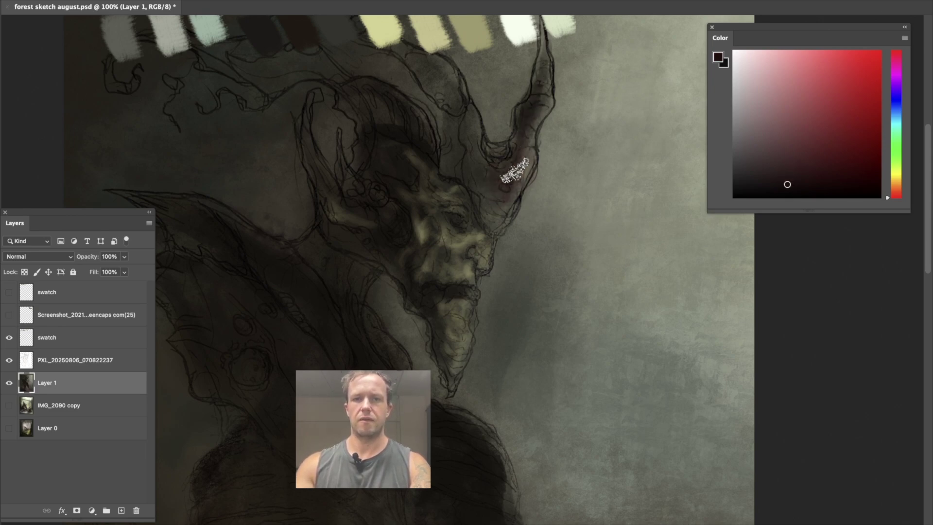
- Glaze a richer, more saturated red over the bases of both horns, and shade around them with dark tones sampled from the head
{"action": "left_click", "coordinate": [895, 195]}
{"action": "left_click", "coordinate": [829, 173]}
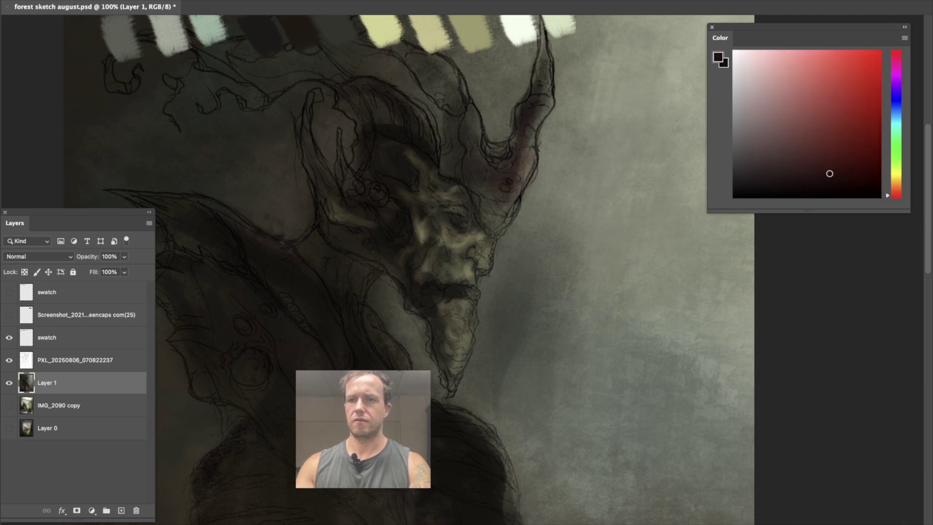
{"action": "mouse_move", "coordinate": [511, 170]}
{"action": "left_mouse_down"}
{"action": "mouse_move", "coordinate": [507, 207]}
{"action": "mouse_move", "coordinate": [505, 168]}
{"action": "mouse_move", "coordinate": [534, 142]}
{"action": "mouse_move", "coordinate": [527, 77]}
{"action": "mouse_move", "coordinate": [474, 184]}
{"action": "mouse_move", "coordinate": [474, 131]}
{"action": "mouse_move", "coordinate": [520, 197]}
{"action": "left_mouse_up"}
{"action": "left_click", "coordinate": [853, 168]}
{"action": "left_click", "coordinate": [860, 155]}
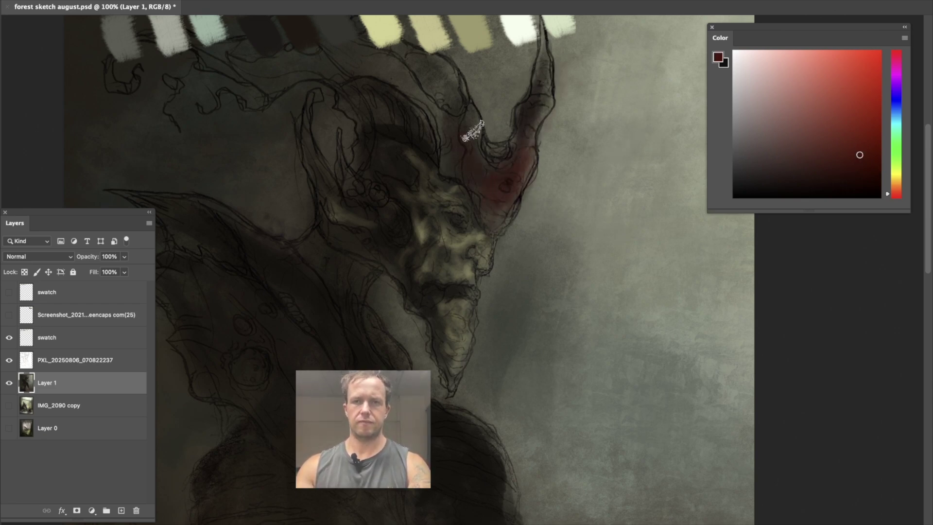
{"action": "left_click", "coordinate": [421, 151], "text": "alt"}
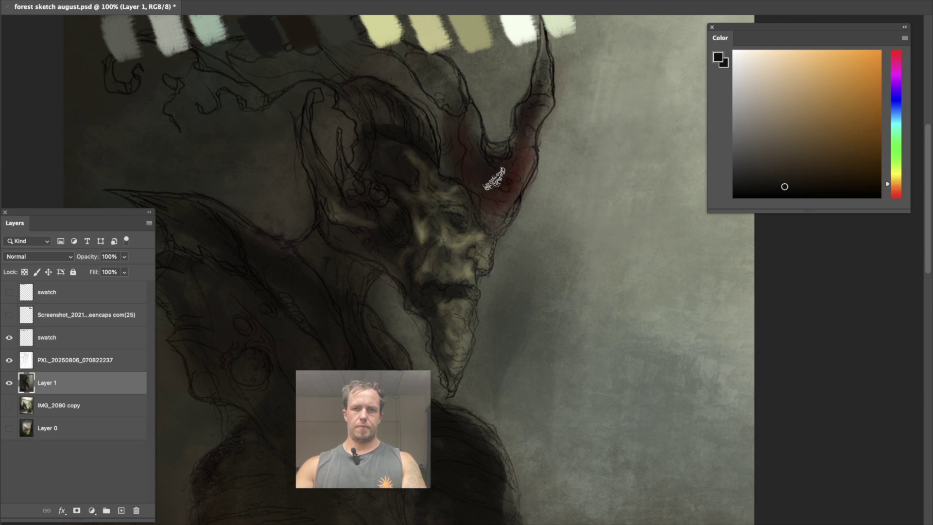
{"action": "left_click", "coordinate": [416, 138], "text": "alt"}
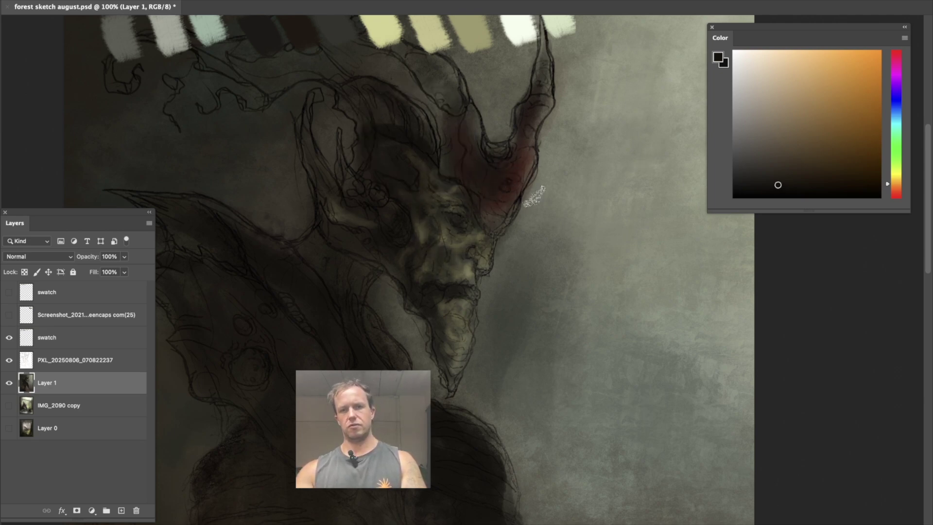
- Sample olive-yellow from the nose and paint a long highlight down the shoulder's diagonal ridge, toggling Layer 1 to check the line drawing
{"action": "left_click", "coordinate": [484, 257], "text": "alt"}
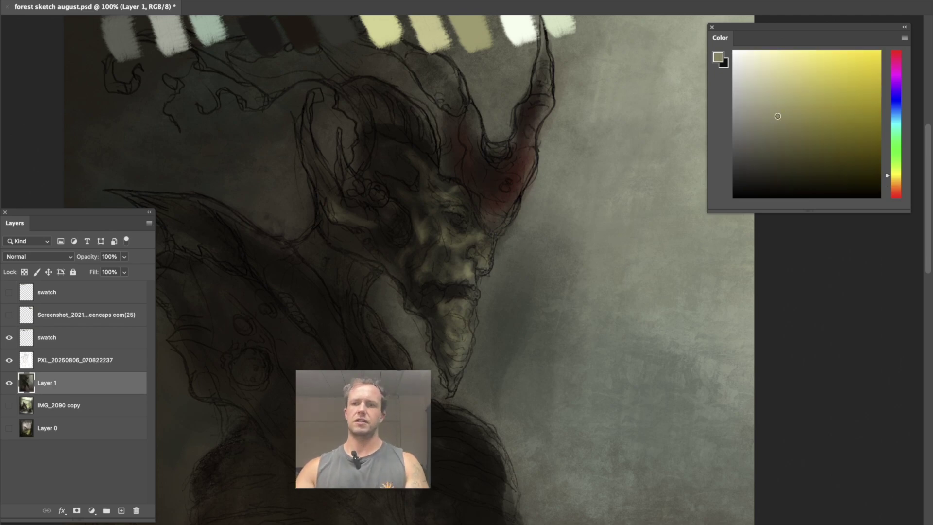
{"action": "left_click_drag", "start_coordinate": [334, 229], "coordinate": [350, 131]}
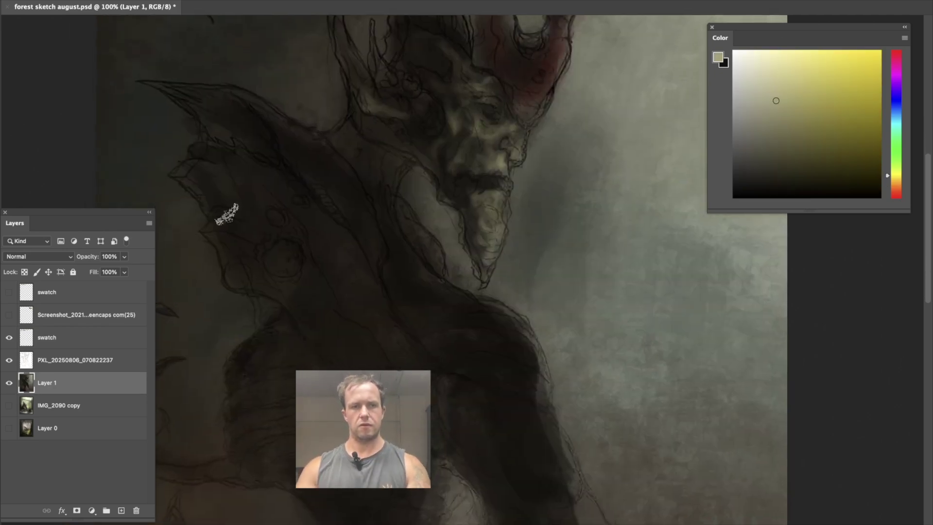
{"action": "left_click", "coordinate": [9, 382]}
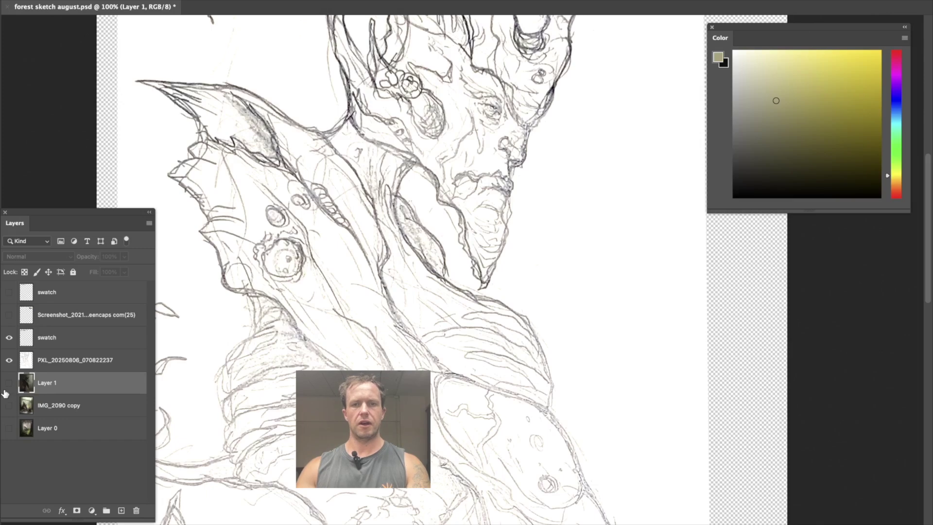
{"action": "left_click", "coordinate": [9, 382]}
{"action": "left_click", "coordinate": [9, 383]}
{"action": "left_click", "coordinate": [9, 383]}
{"action": "mouse_move", "coordinate": [367, 273]}
{"action": "left_mouse_down"}
{"action": "mouse_move", "coordinate": [344, 233]}
{"action": "mouse_move", "coordinate": [371, 296]}
{"action": "mouse_move", "coordinate": [327, 226]}
{"action": "mouse_move", "coordinate": [350, 280]}
{"action": "mouse_move", "coordinate": [314, 228]}
{"action": "mouse_move", "coordinate": [290, 173]}
{"action": "mouse_move", "coordinate": [348, 277]}
{"action": "mouse_move", "coordinate": [360, 267]}
{"action": "mouse_move", "coordinate": [385, 312]}
{"action": "left_mouse_up"}
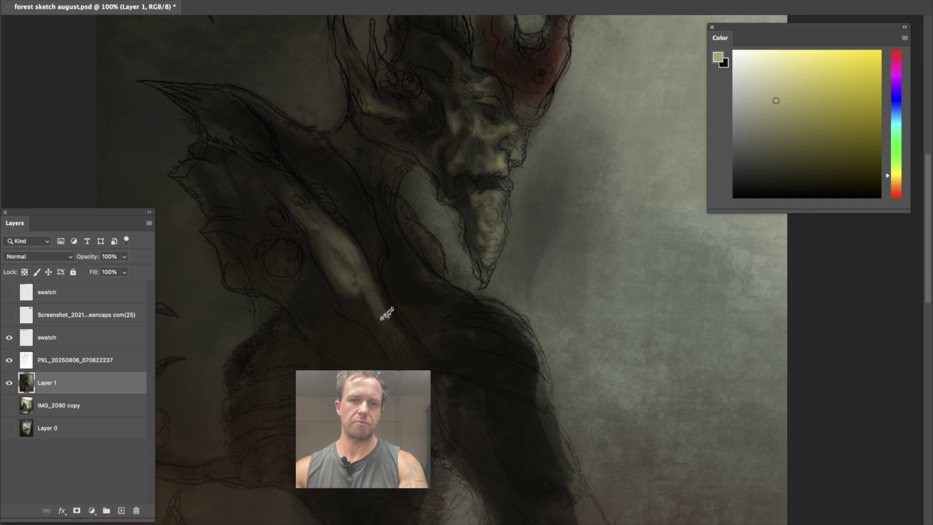
{"action": "left_click", "coordinate": [10, 382]}
{"action": "left_click", "coordinate": [9, 383]}
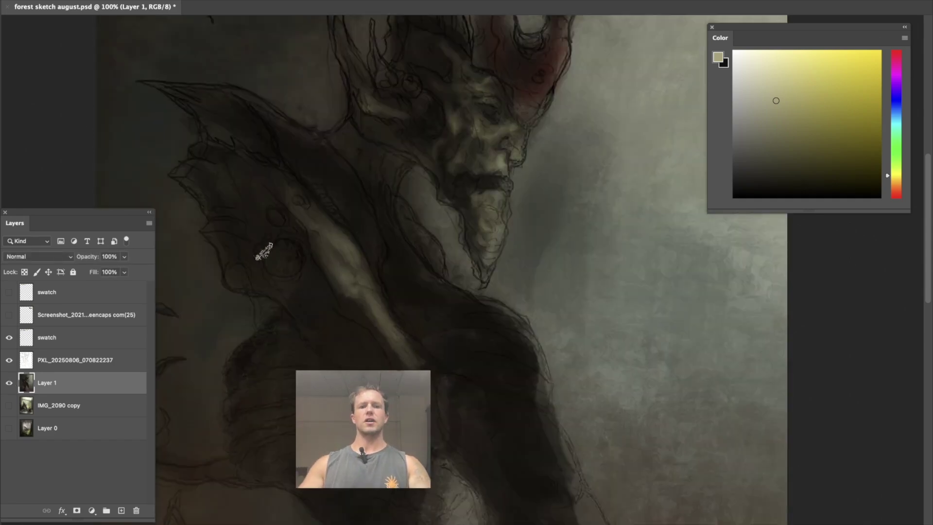
- Paint olive-yellow highlights on the shoulder plate's round boss and spiked edge and along the upper collar ridge, checking against the line drawing
{"action": "left_click", "coordinate": [10, 383]}
{"action": "left_click", "coordinate": [10, 383]}
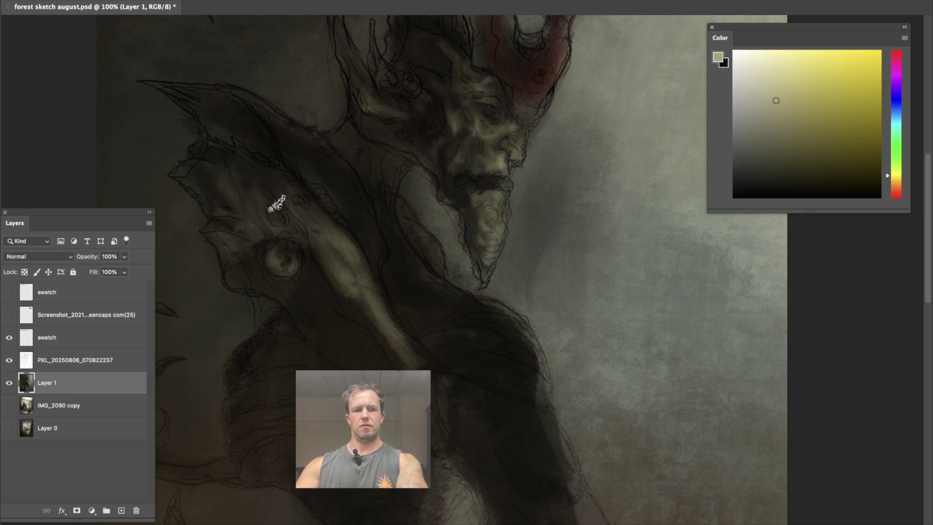
{"action": "left_click", "coordinate": [9, 383]}
{"action": "left_click", "coordinate": [9, 383]}
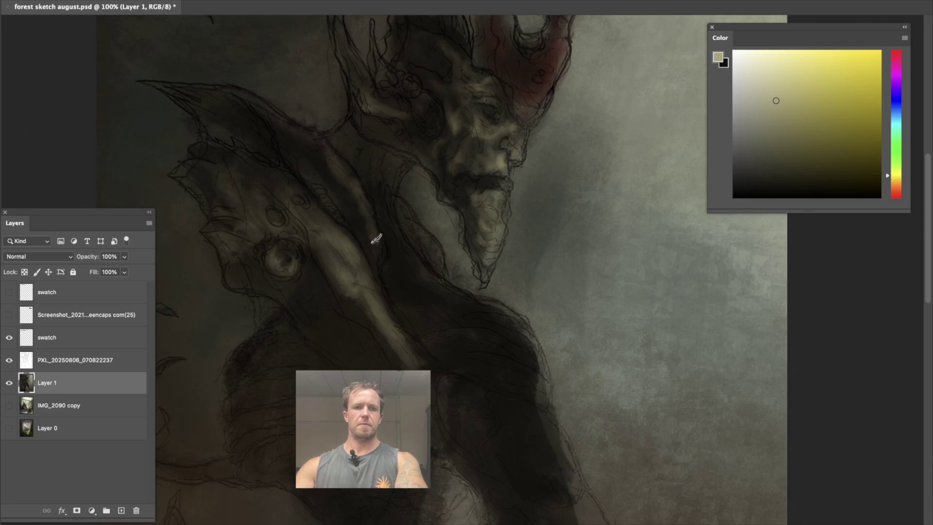
{"action": "mouse_move", "coordinate": [369, 224]}
{"action": "left_mouse_down"}
{"action": "mouse_move", "coordinate": [340, 178]}
{"action": "mouse_move", "coordinate": [286, 131]}
{"action": "left_mouse_up"}
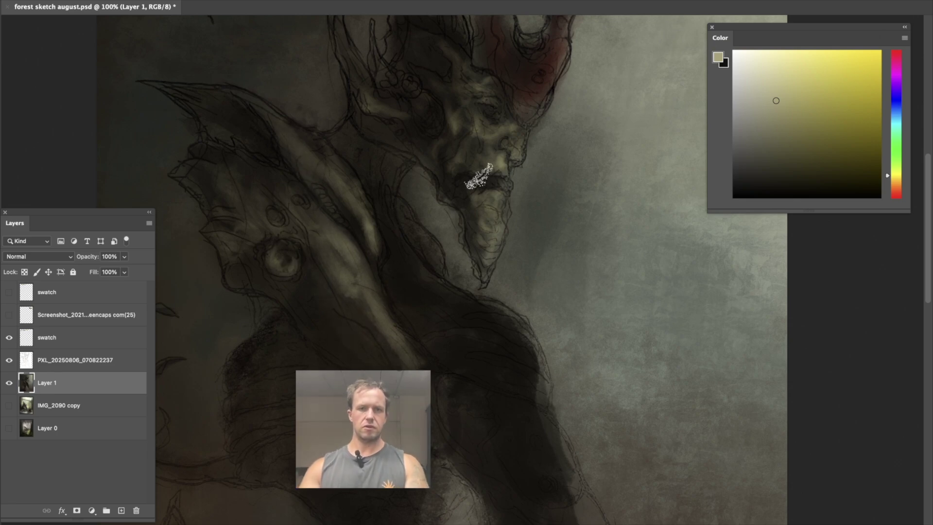
- Flip the canvas horizontally and check the whole figure at 50% zoom before returning to 100%
{"action": "key", "text": "ctrl+minus"}
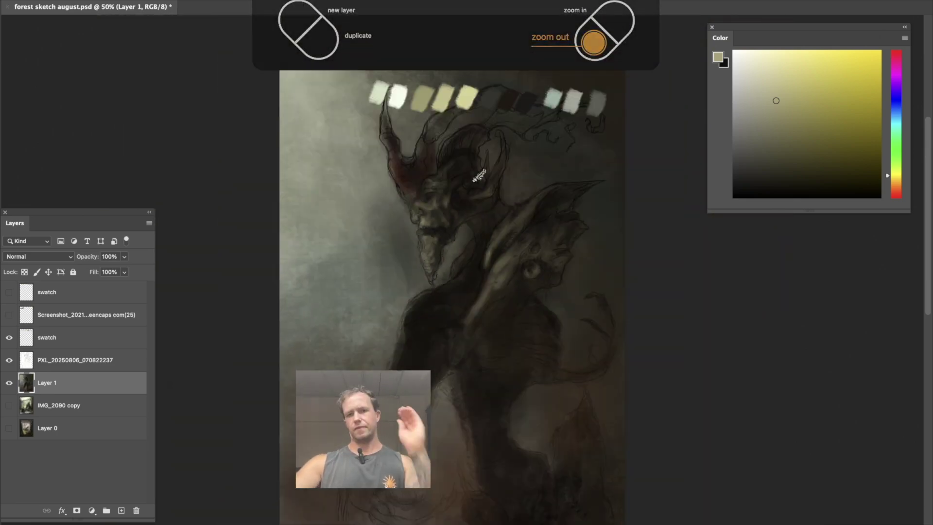
{"action": "key", "text": "ctrl+plus"}
{"action": "key", "text": "ctrl+plus"}
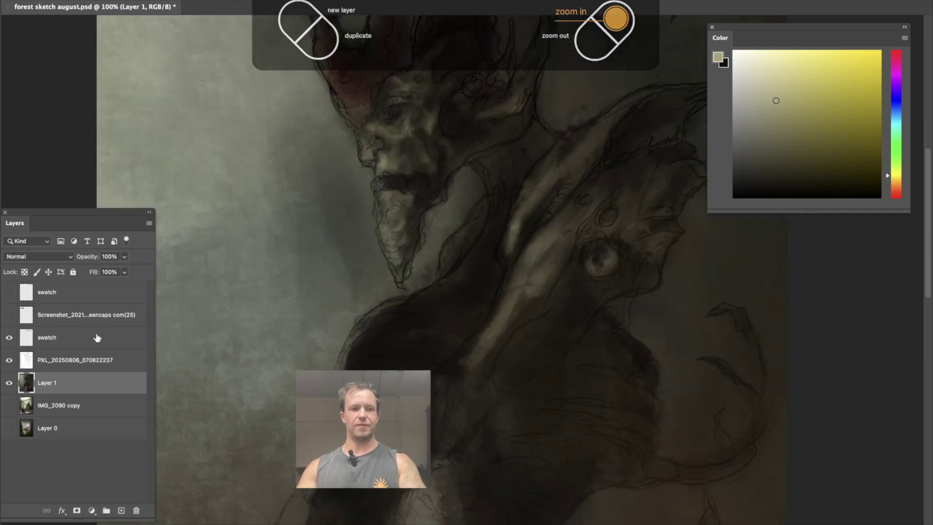
- Paint olive-yellow highlights on the two muscle forms of the arm below the shoulder, toggling Layer 1 to follow the line drawing
{"action": "left_click", "coordinate": [9, 382]}
{"action": "left_click", "coordinate": [8, 382]}
{"action": "left_click_drag", "start_coordinate": [369, 372], "coordinate": [409, 216]}
{"action": "left_click", "coordinate": [9, 382]}
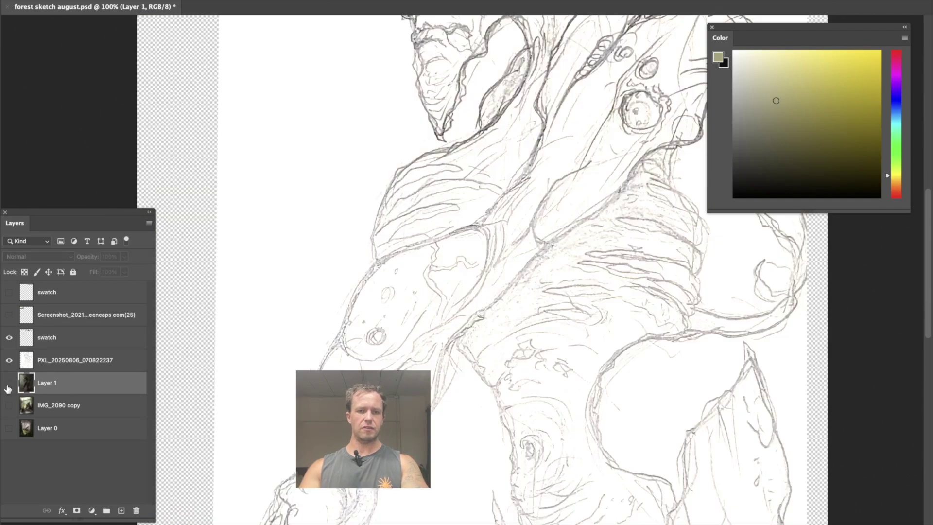
{"action": "left_click", "coordinate": [9, 386]}
{"action": "mouse_move", "coordinate": [383, 280]}
{"action": "left_mouse_down"}
{"action": "mouse_move", "coordinate": [374, 312]}
{"action": "mouse_move", "coordinate": [398, 275]}
{"action": "mouse_move", "coordinate": [415, 291]}
{"action": "mouse_move", "coordinate": [437, 260]}
{"action": "mouse_move", "coordinate": [429, 279]}
{"action": "left_mouse_up"}
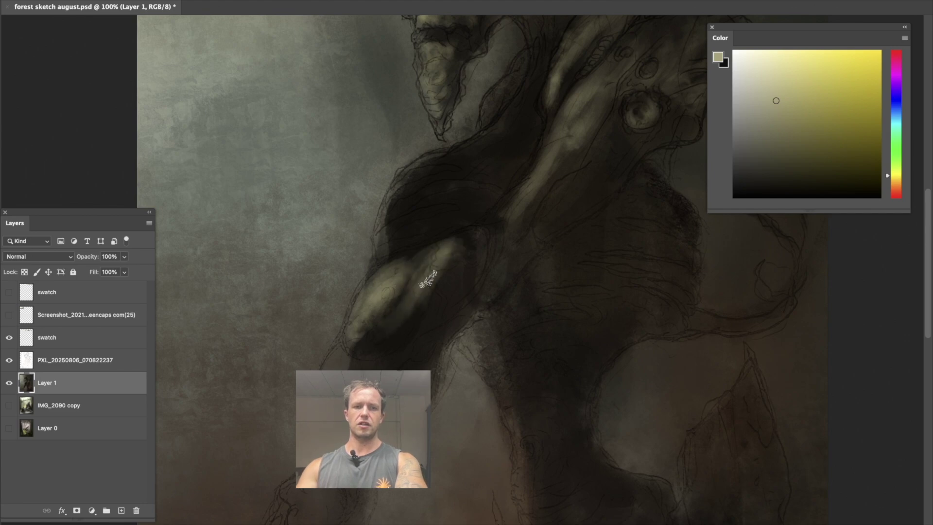
{"action": "left_click", "coordinate": [8, 383]}
{"action": "left_click", "coordinate": [9, 383]}
- Sample a near-black brown from the body, adjust the brush strength, and darken the creature's forearm and hand
{"action": "left_click_drag", "start_coordinate": [456, 312], "coordinate": [504, 142]}
{"action": "left_click", "coordinate": [641, 181], "text": "alt"}
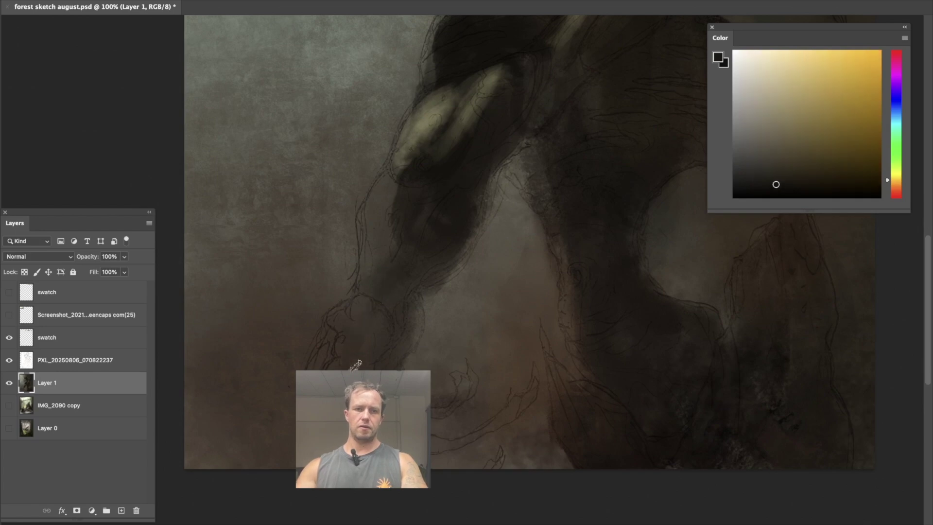
{"action": "left_click", "coordinate": [272, 1]}
{"action": "left_click", "coordinate": [317, 1]}
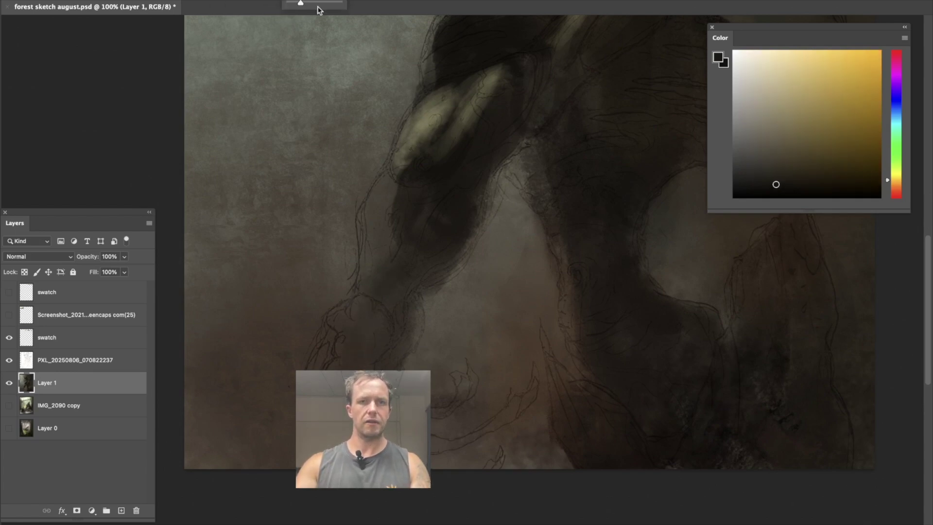
{"action": "mouse_move", "coordinate": [362, 276]}
{"action": "left_mouse_down"}
{"action": "mouse_move", "coordinate": [371, 337]}
{"action": "mouse_move", "coordinate": [396, 340]}
{"action": "mouse_move", "coordinate": [408, 286]}
{"action": "left_mouse_up"}
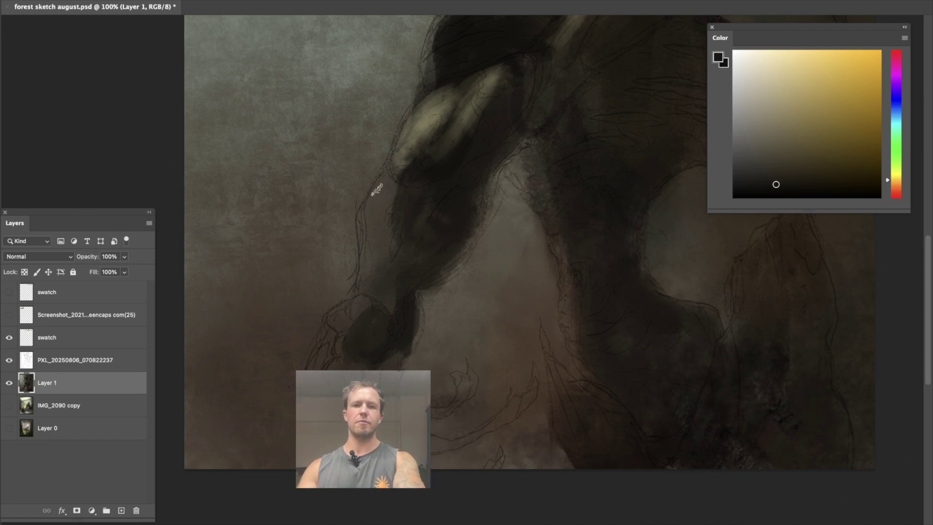
- Try dark strokes past the forearm's edge and inside a jagged lasso selection beside it, then undo the painting and deselect
{"action": "left_click_drag", "start_coordinate": [349, 239], "coordinate": [395, 207]}
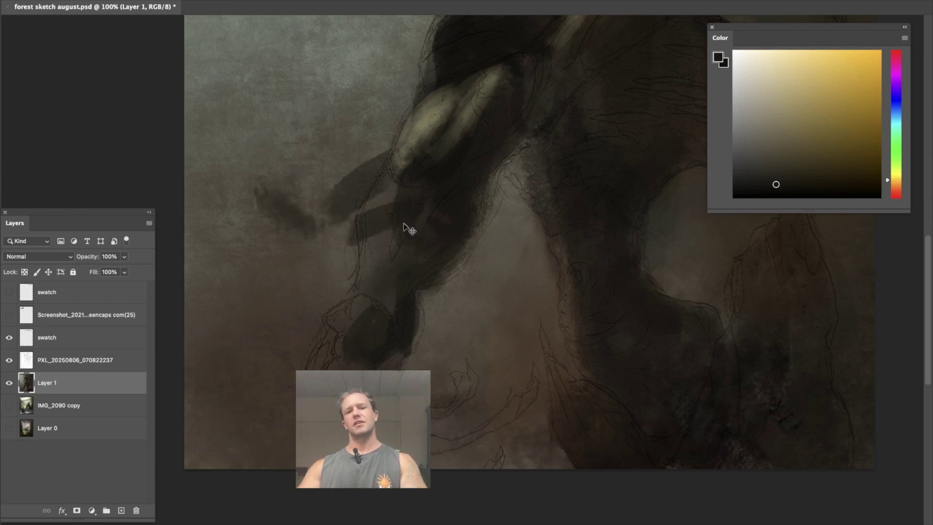
{"action": "mouse_move", "coordinate": [373, 250]}
{"action": "left_mouse_down"}
{"action": "mouse_move", "coordinate": [391, 209]}
{"action": "mouse_move", "coordinate": [415, 229]}
{"action": "mouse_move", "coordinate": [391, 204]}
{"action": "mouse_move", "coordinate": [385, 179]}
{"action": "mouse_move", "coordinate": [381, 256]}
{"action": "mouse_move", "coordinate": [413, 261]}
{"action": "mouse_move", "coordinate": [360, 313]}
{"action": "mouse_move", "coordinate": [343, 316]}
{"action": "mouse_move", "coordinate": [371, 293]}
{"action": "mouse_move", "coordinate": [381, 327]}
{"action": "mouse_move", "coordinate": [341, 220]}
{"action": "left_mouse_up"}
{"action": "left_click", "coordinate": [267, 249]}
{"action": "left_click", "coordinate": [306, 207]}
{"action": "left_click", "coordinate": [312, 239]}
{"action": "left_click", "coordinate": [339, 219]}
{"action": "left_click", "coordinate": [340, 227]}
{"action": "left_click", "coordinate": [359, 229]}
{"action": "left_click", "coordinate": [343, 276]}
{"action": "double_click", "coordinate": [275, 294]}
{"action": "key", "text": "b"}
{"action": "mouse_move", "coordinate": [316, 191]}
{"action": "left_mouse_down"}
{"action": "mouse_move", "coordinate": [316, 264]}
{"action": "mouse_move", "coordinate": [380, 259]}
{"action": "left_mouse_up"}
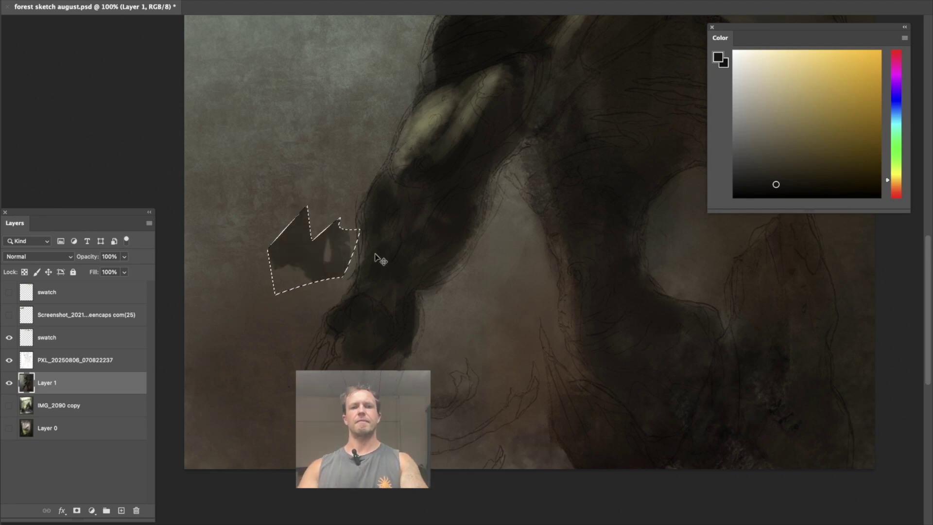
{"action": "key", "text": "super+z"}
{"action": "key", "text": "super+d"}
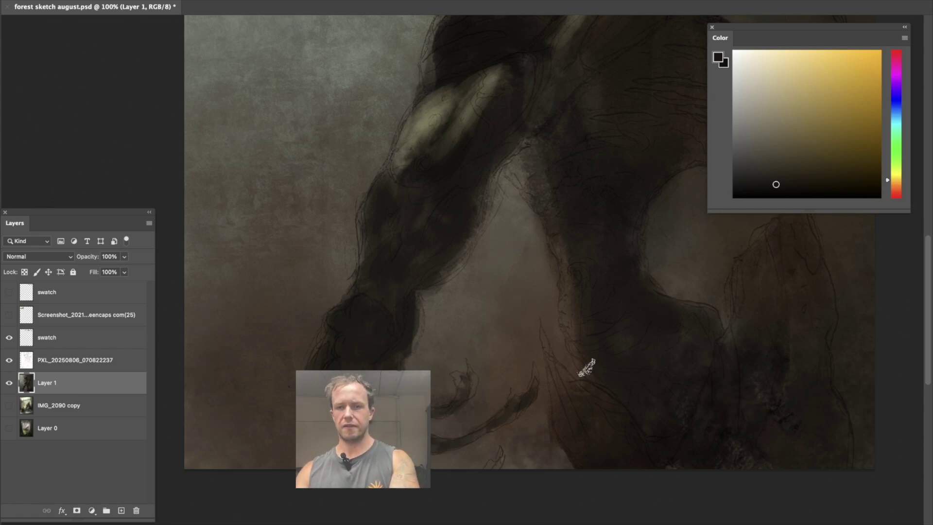
- Paint the thin spike near the leg and the tall pointed spire behind the figure in near-black
{"action": "left_click_drag", "start_coordinate": [544, 332], "coordinate": [549, 352]}
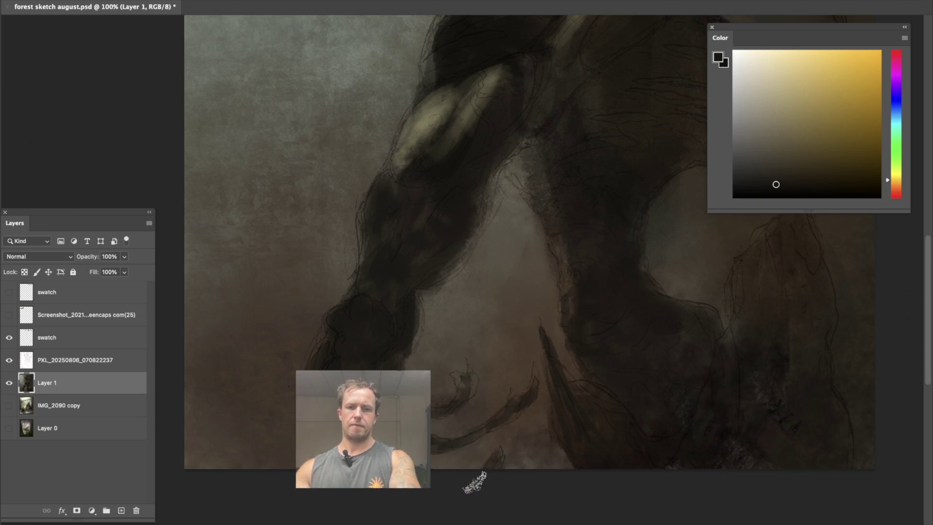
{"action": "scroll", "coordinate": [443, 380], "scroll_direction": "right", "scroll_amount": 10}
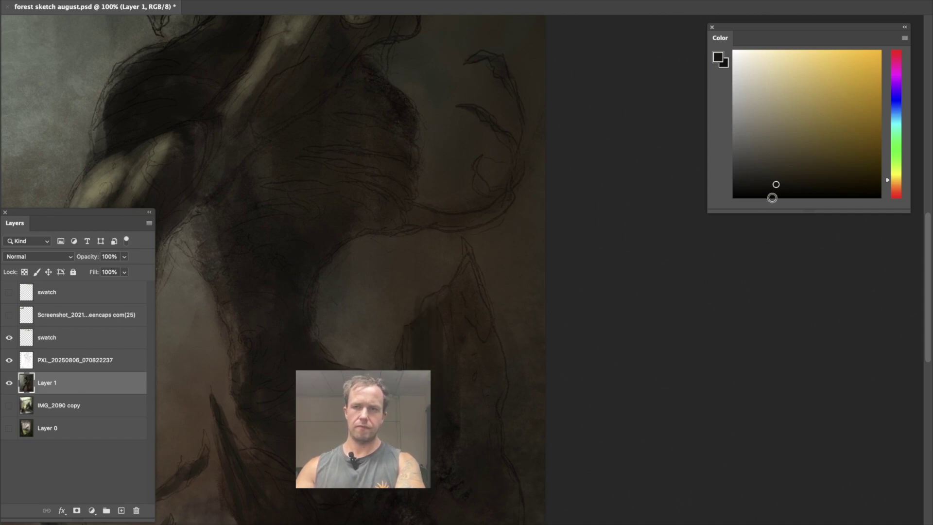
{"action": "mouse_move", "coordinate": [472, 389]}
{"action": "left_mouse_down"}
{"action": "mouse_move", "coordinate": [466, 327]}
{"action": "mouse_move", "coordinate": [488, 415]}
{"action": "mouse_move", "coordinate": [483, 314]}
{"action": "left_mouse_up"}
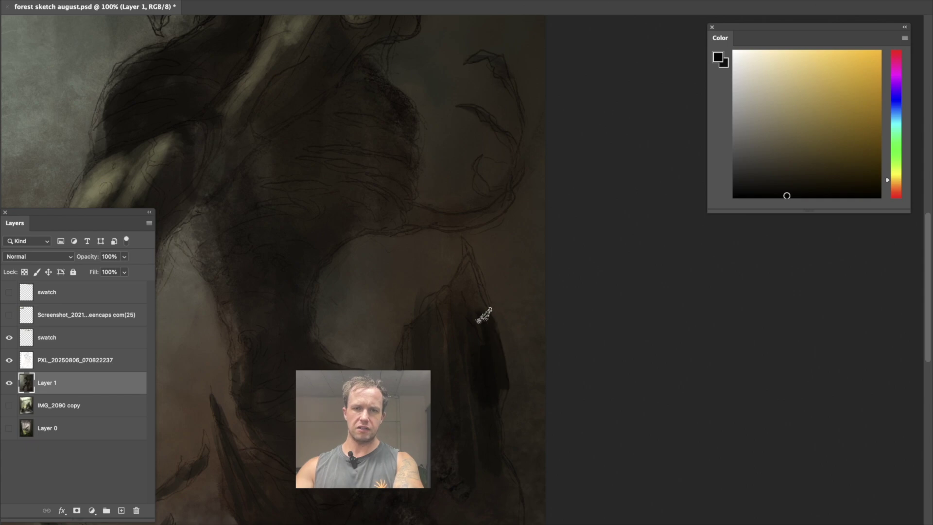
{"action": "mouse_move", "coordinate": [474, 263]}
{"action": "left_mouse_down"}
{"action": "mouse_move", "coordinate": [487, 314]}
{"action": "mouse_move", "coordinate": [465, 275]}
{"action": "left_mouse_up"}
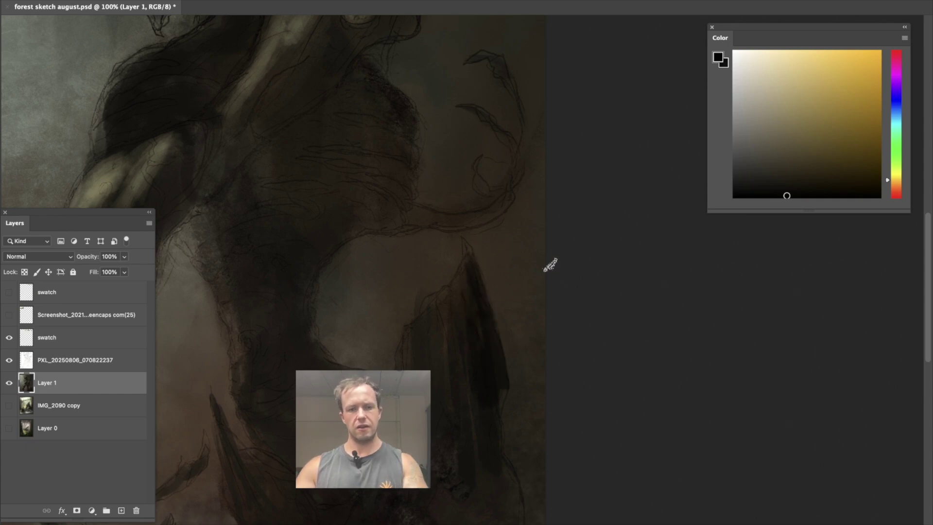
- Flip the canvas horizontally and darken the base of the spire and the ground around it with near-black
{"action": "scroll", "coordinate": [550, 265], "scroll_direction": "left", "scroll_amount": 10}
{"action": "scroll", "coordinate": [551, 265], "scroll_direction": "down", "scroll_amount": 5}
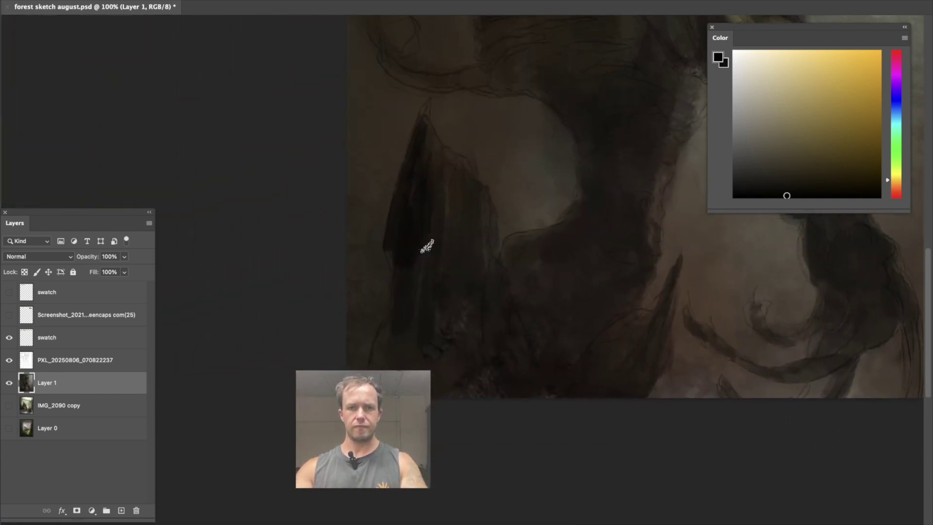
{"action": "left_click_drag", "start_coordinate": [394, 340], "coordinate": [378, 322]}
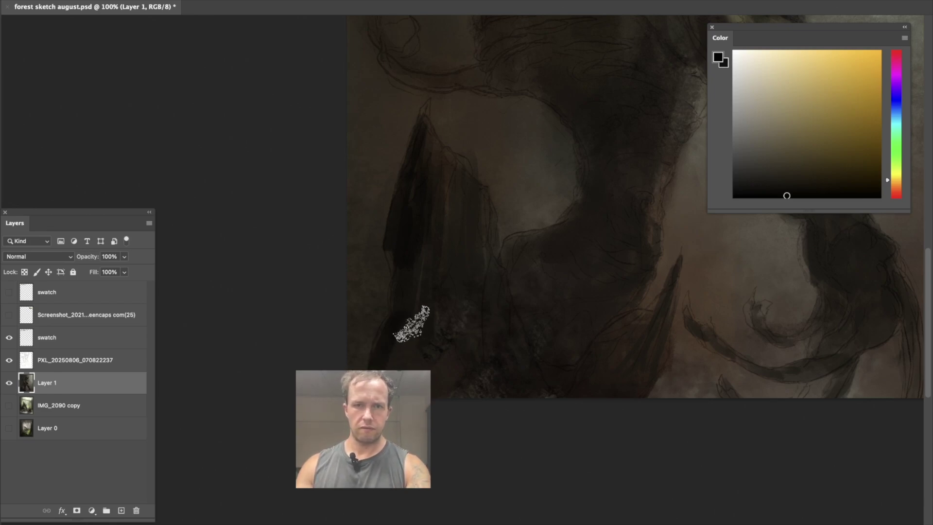
{"action": "mouse_move", "coordinate": [464, 287]}
{"action": "left_mouse_down"}
{"action": "mouse_move", "coordinate": [432, 380]}
{"action": "mouse_move", "coordinate": [442, 364]}
{"action": "mouse_move", "coordinate": [518, 360]}
{"action": "left_mouse_up"}
- With a smaller brush, shade the creature's hip and leg in near-black, blending with dark tones sampled from the same area
{"action": "key", "text": "bracketleft"}
{"action": "key", "text": "bracketleft"}
{"action": "key", "text": "bracketleft"}
{"action": "key", "text": "bracketleft"}
{"action": "key", "text": "bracketleft"}
{"action": "key", "text": "bracketleft"}
{"action": "mouse_move", "coordinate": [588, 197]}
{"action": "left_mouse_down"}
{"action": "mouse_move", "coordinate": [593, 181]}
{"action": "mouse_move", "coordinate": [573, 217]}
{"action": "mouse_move", "coordinate": [602, 210]}
{"action": "mouse_move", "coordinate": [560, 250]}
{"action": "mouse_move", "coordinate": [531, 264]}
{"action": "mouse_move", "coordinate": [514, 256]}
{"action": "mouse_move", "coordinate": [579, 233]}
{"action": "mouse_move", "coordinate": [568, 270]}
{"action": "left_mouse_up"}
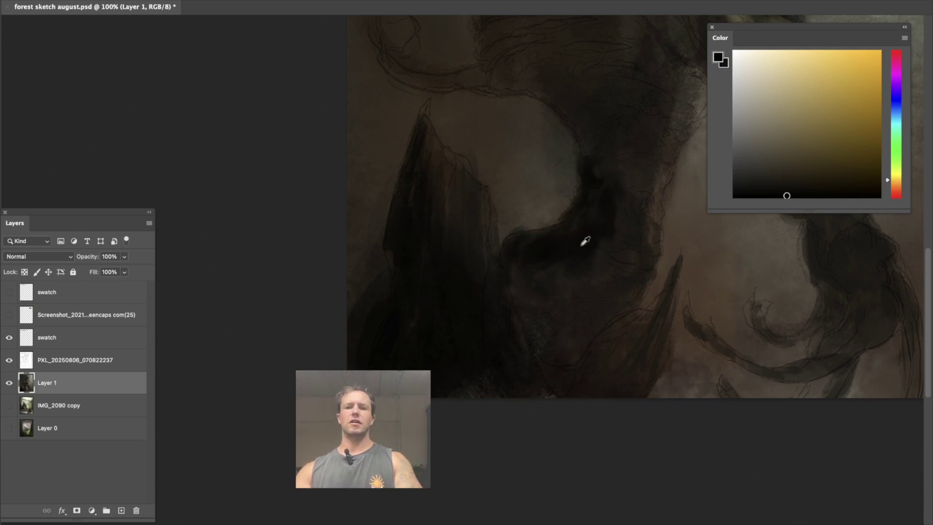
{"action": "left_click", "coordinate": [563, 272], "text": "alt"}
{"action": "left_click_drag", "start_coordinate": [604, 177], "coordinate": [533, 348]}
{"action": "left_click", "coordinate": [534, 352], "text": "alt"}
{"action": "left_click", "coordinate": [529, 400], "text": "alt"}
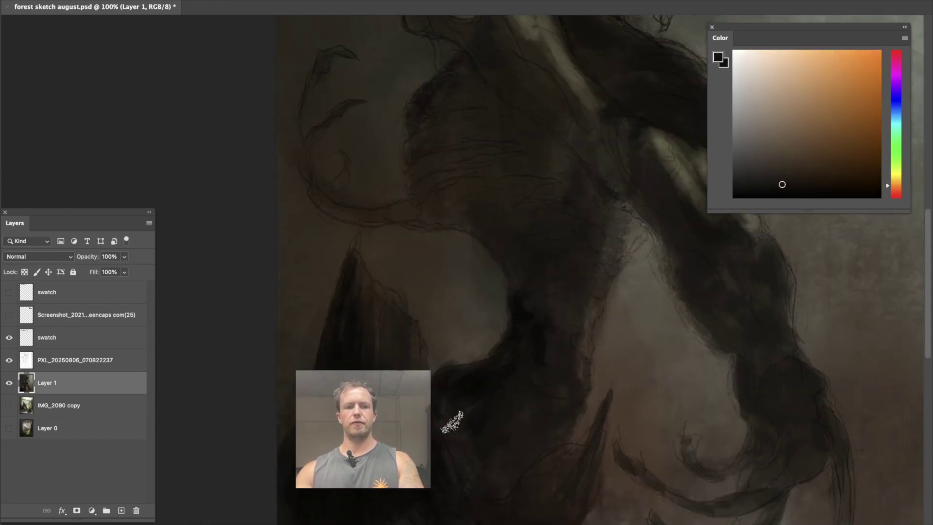
- Check the line drawing beneath Layer 1, then sample a near-black brown from the waist and darken the creature's ribbed back and tail base
{"action": "left_click", "coordinate": [9, 382]}
{"action": "key", "text": "ctrl+minus"}
{"action": "key", "text": "ctrl+minus"}
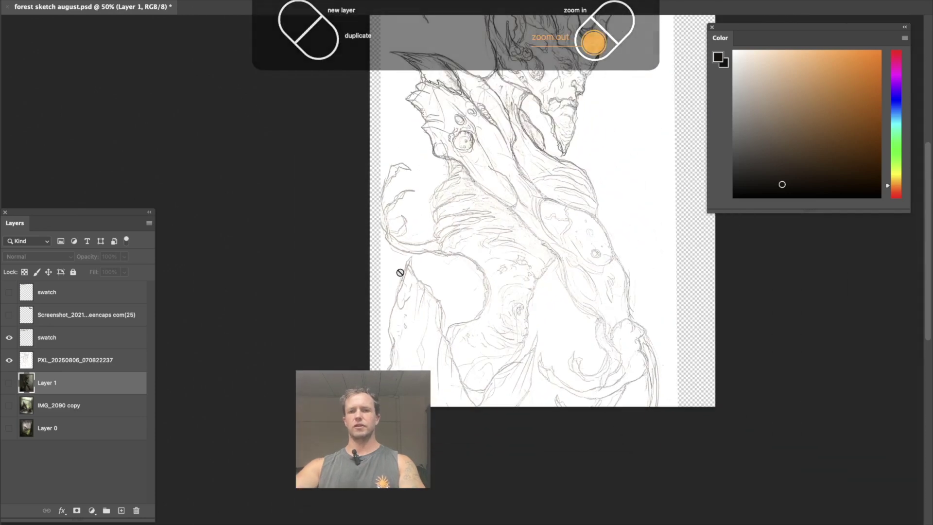
{"action": "key", "text": "ctrl+plus"}
{"action": "left_click", "coordinate": [9, 382]}
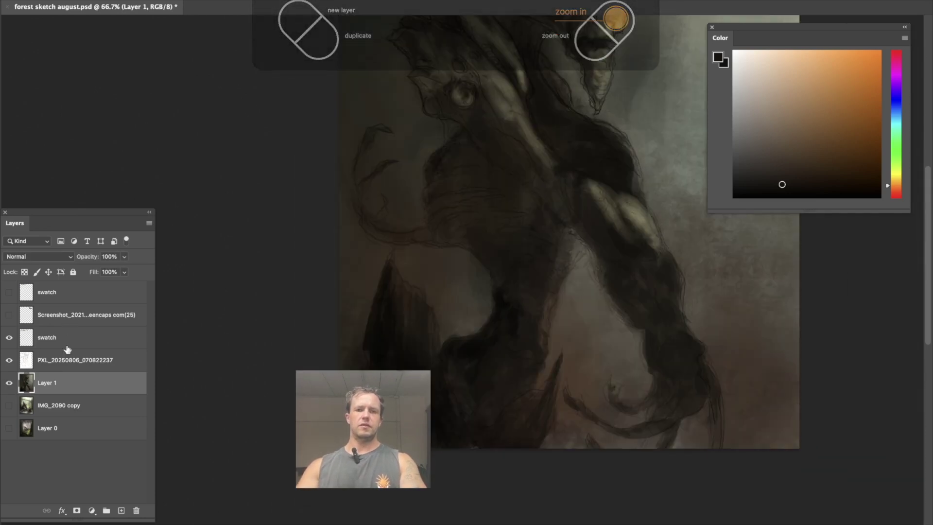
{"action": "left_click", "coordinate": [514, 296], "text": "alt"}
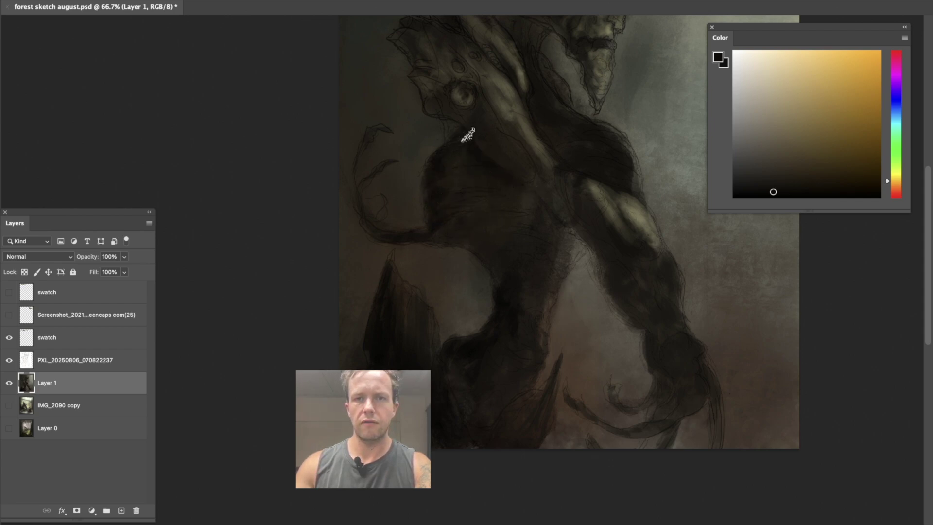
{"action": "left_click_drag", "start_coordinate": [479, 190], "coordinate": [280, 363]}
{"action": "left_click", "coordinate": [536, 64], "text": "alt"}
{"action": "left_click_drag", "start_coordinate": [602, 119], "coordinate": [403, 269]}
{"action": "key", "text": "ctrl+z"}
{"action": "left_click_drag", "start_coordinate": [588, 216], "coordinate": [461, 224]}
{"action": "mouse_move", "coordinate": [554, 168]}
{"action": "left_mouse_down"}
{"action": "mouse_move", "coordinate": [432, 211]}
{"action": "mouse_move", "coordinate": [566, 276]}
{"action": "left_mouse_up"}
{"action": "key", "text": "ctrl+z"}
{"action": "key", "text": "ctrl+z"}
{"action": "key", "text": "ctrl+z"}
{"action": "key", "text": "ctrl+z"}
{"action": "key", "text": "ctrl+z"}
{"action": "key", "text": "ctrl+z"}
{"action": "key", "text": "ctrl+z"}
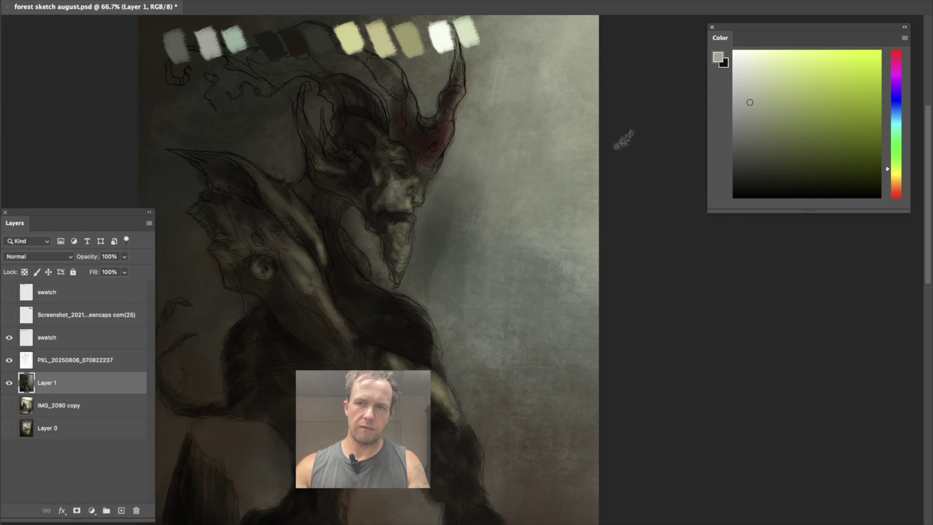
- Sample the olive swatch, adjust its tone and, guided by the line drawing, paint a ridge highlight across the ribbed shoulder
{"action": "left_click", "coordinate": [225, 1]}
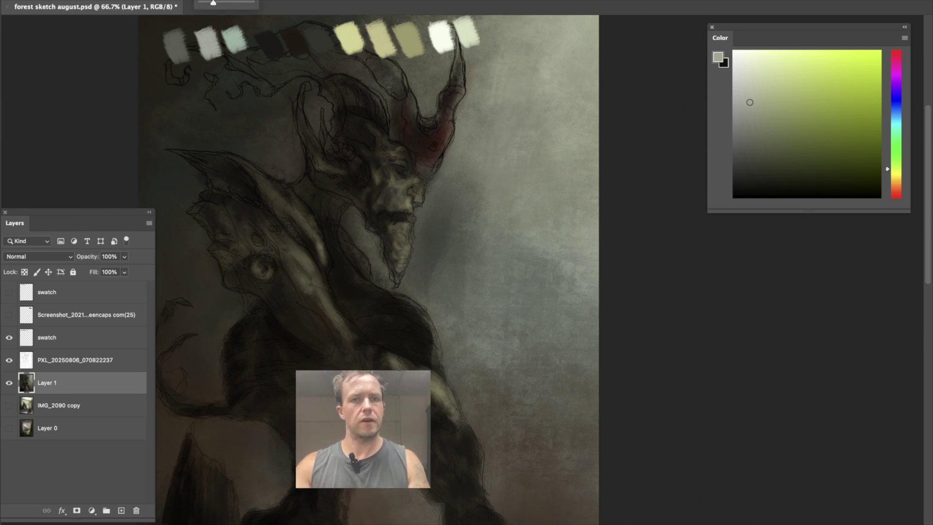
{"action": "left_click", "coordinate": [561, 88], "text": "alt"}
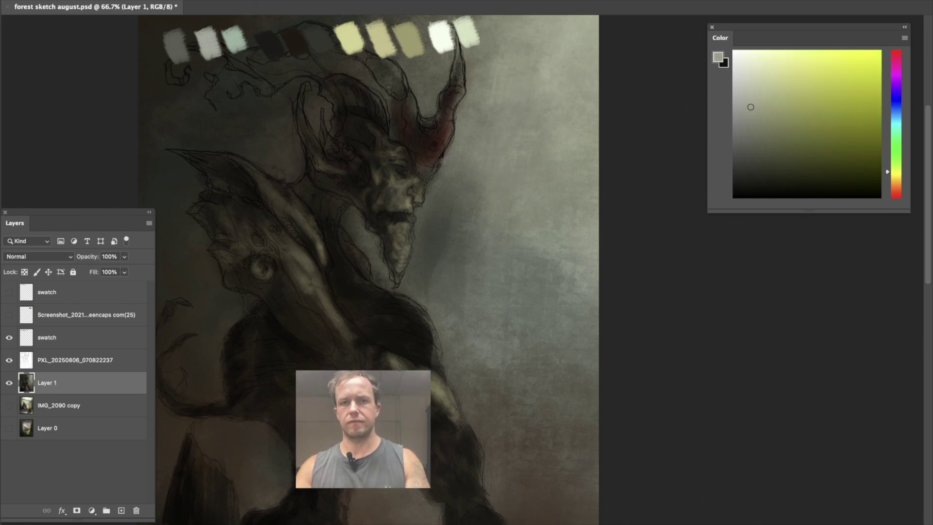
{"action": "left_click", "coordinate": [392, 35], "text": "alt"}
{"action": "left_click_drag", "start_coordinate": [779, 122], "coordinate": [778, 127]}
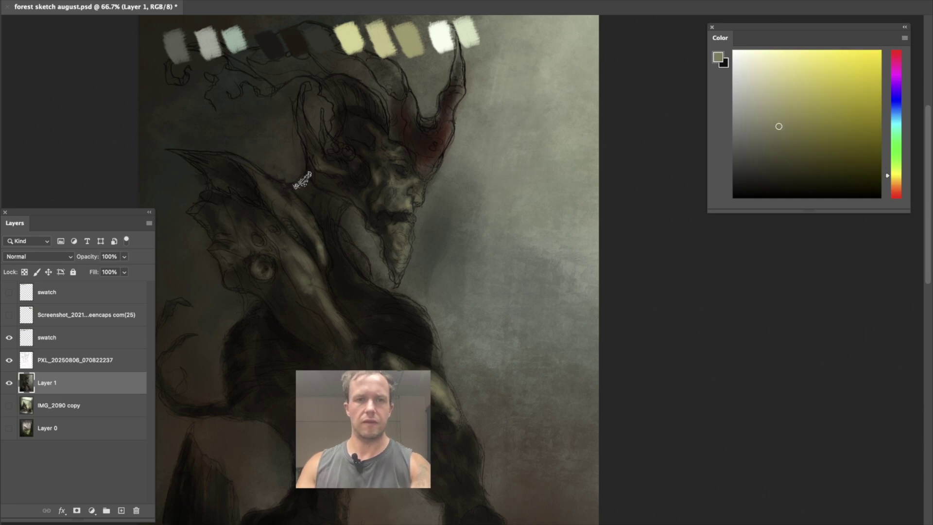
{"action": "left_click", "coordinate": [8, 385]}
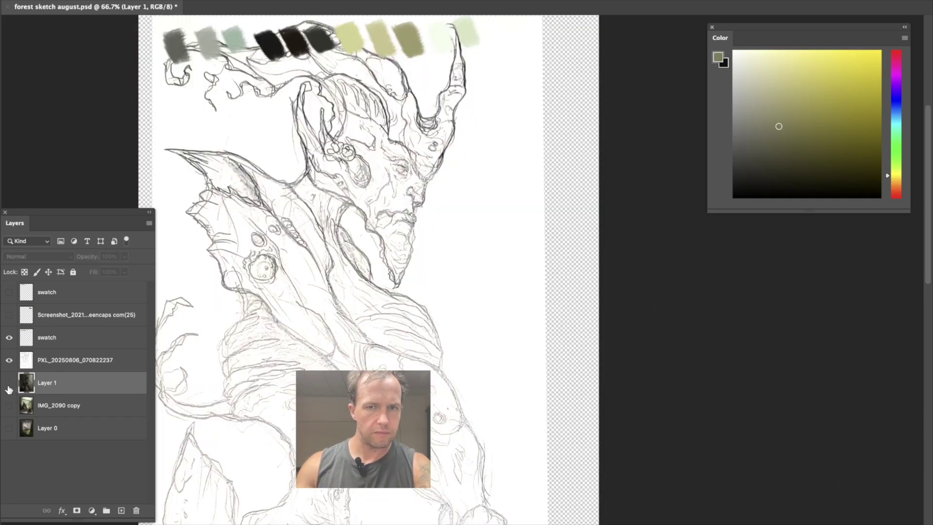
{"action": "left_click", "coordinate": [8, 383]}
{"action": "key", "text": "ctrl+plus"}
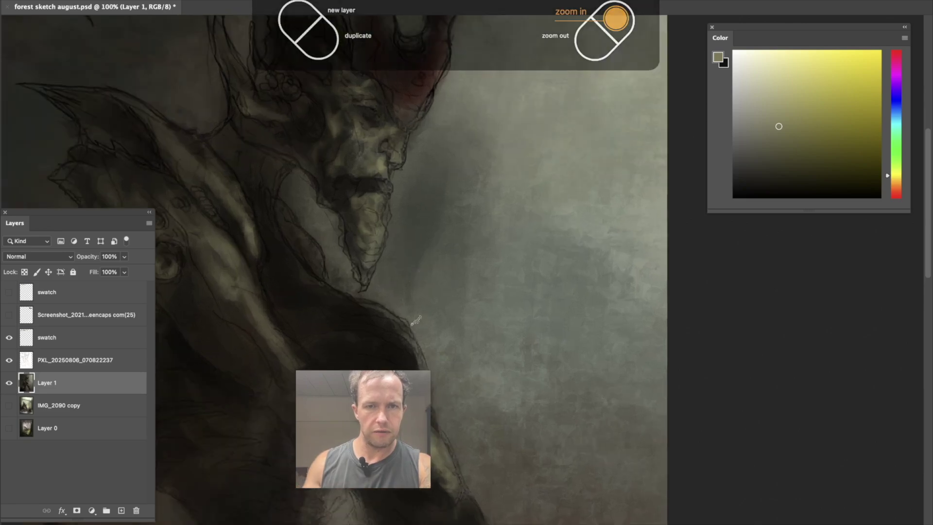
{"action": "left_click", "coordinate": [9, 384]}
{"action": "left_click", "coordinate": [8, 383]}
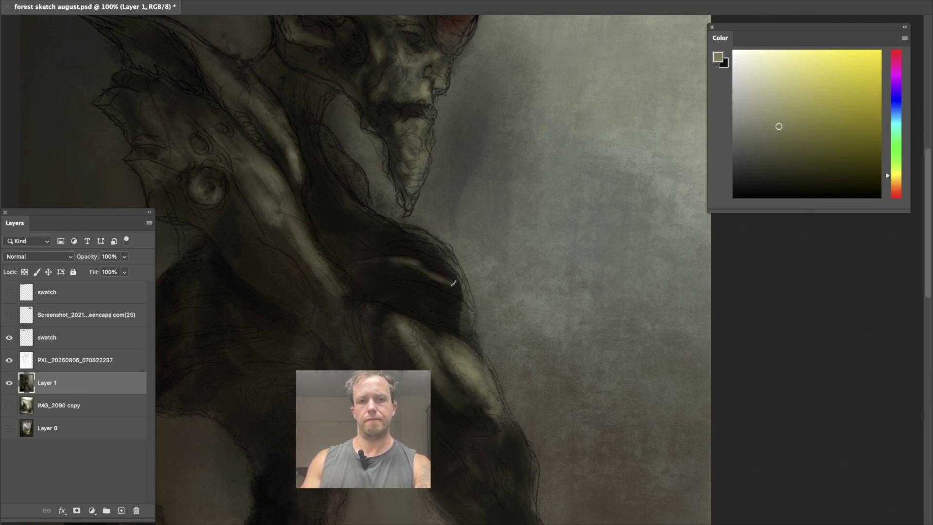
- Checking the line drawing beneath Layer 1, paint the other olive ridge highlights on the shoulder and an oval highlight on the neck
{"action": "left_click", "coordinate": [9, 383]}
{"action": "left_click", "coordinate": [9, 384]}
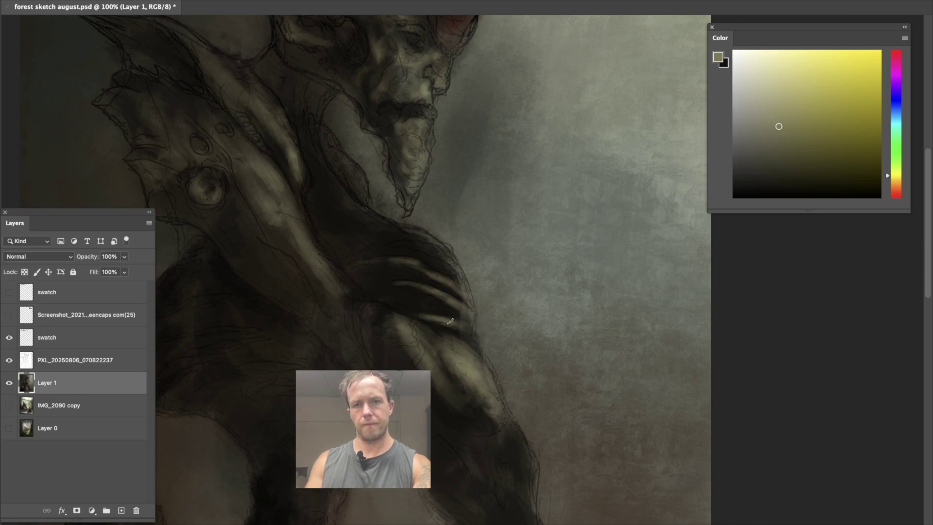
{"action": "left_click", "coordinate": [9, 383]}
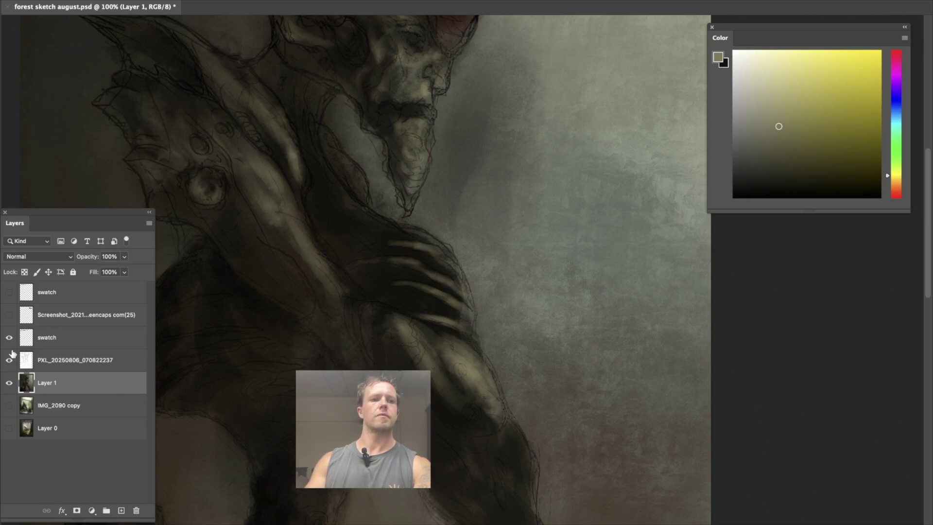
{"action": "left_click", "coordinate": [10, 383]}
{"action": "left_click", "coordinate": [9, 383]}
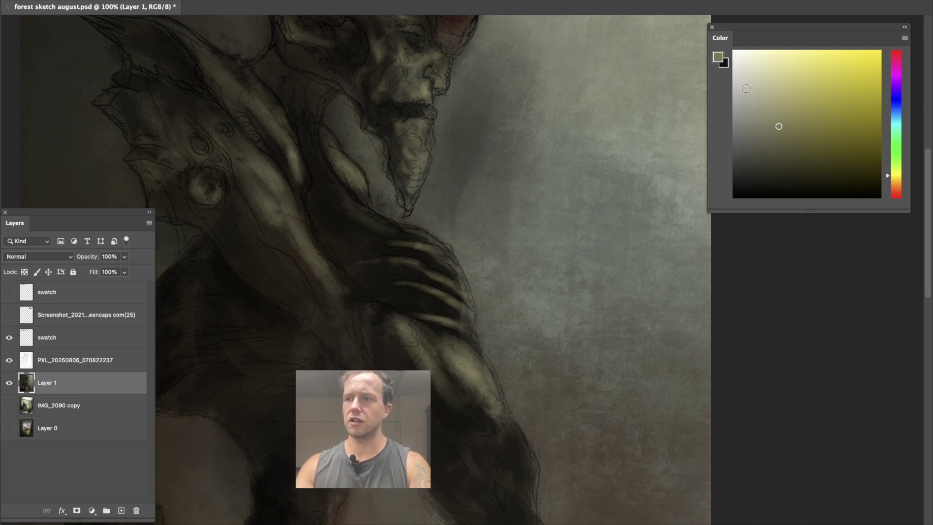
- Choose a pale green and brighten the oval shape on the neck and the bulging arm muscle below the shoulder
{"action": "left_click", "coordinate": [760, 83]}
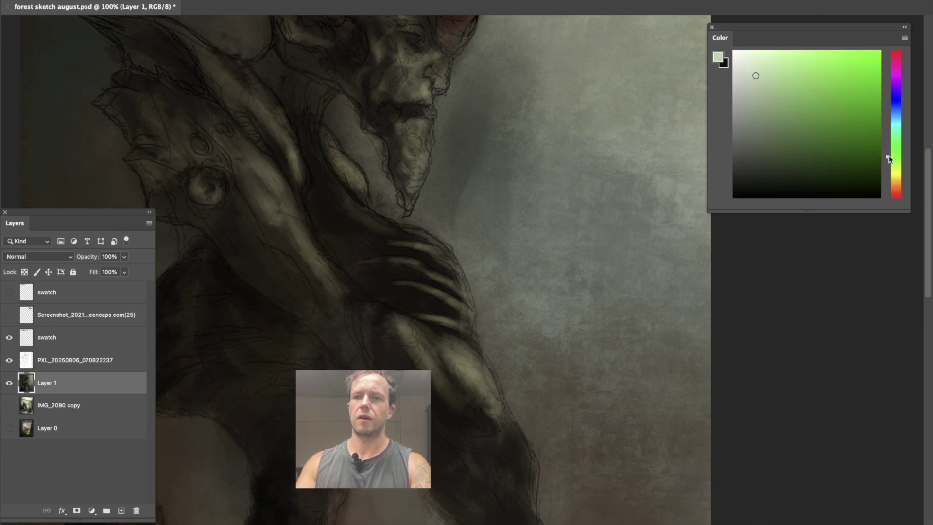
{"action": "left_click_drag", "start_coordinate": [329, 140], "coordinate": [357, 183]}
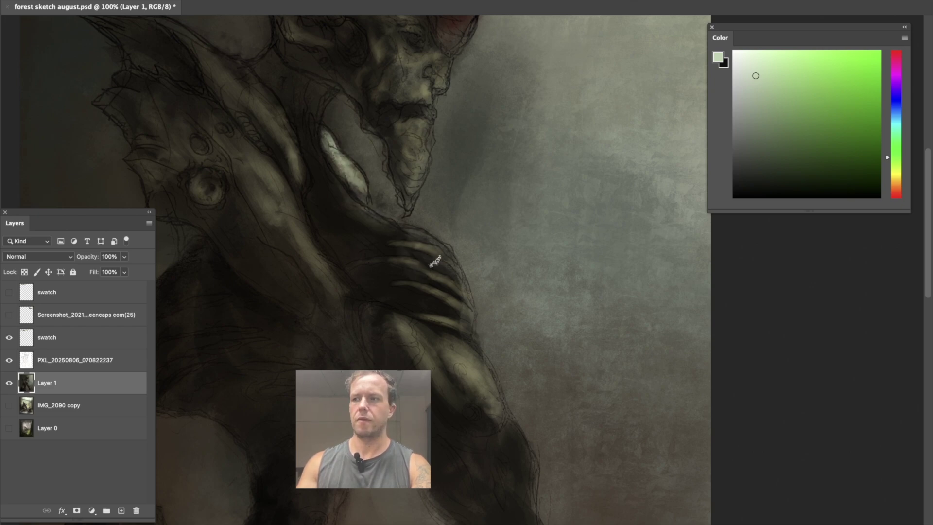
{"action": "left_click_drag", "start_coordinate": [486, 318], "coordinate": [475, 217]}
{"action": "left_click", "coordinate": [9, 382]}
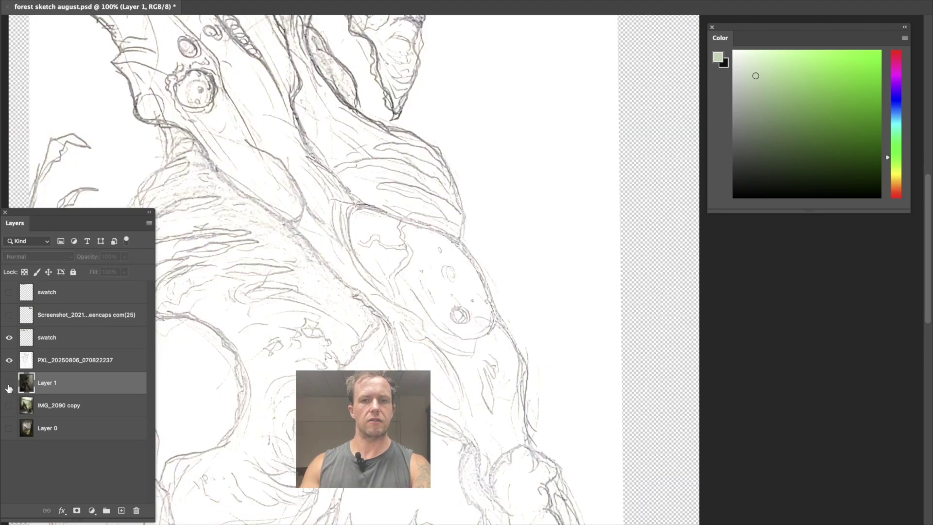
{"action": "left_click", "coordinate": [9, 383]}
{"action": "mouse_move", "coordinate": [493, 289]}
{"action": "left_mouse_down"}
{"action": "mouse_move", "coordinate": [471, 293]}
{"action": "mouse_move", "coordinate": [471, 273]}
{"action": "mouse_move", "coordinate": [486, 311]}
{"action": "left_mouse_up"}
{"action": "left_click_drag", "start_coordinate": [449, 247], "coordinate": [474, 279]}
{"action": "mouse_move", "coordinate": [485, 313]}
{"action": "left_mouse_down"}
{"action": "mouse_move", "coordinate": [432, 250]}
{"action": "mouse_move", "coordinate": [511, 366]}
{"action": "left_mouse_up"}
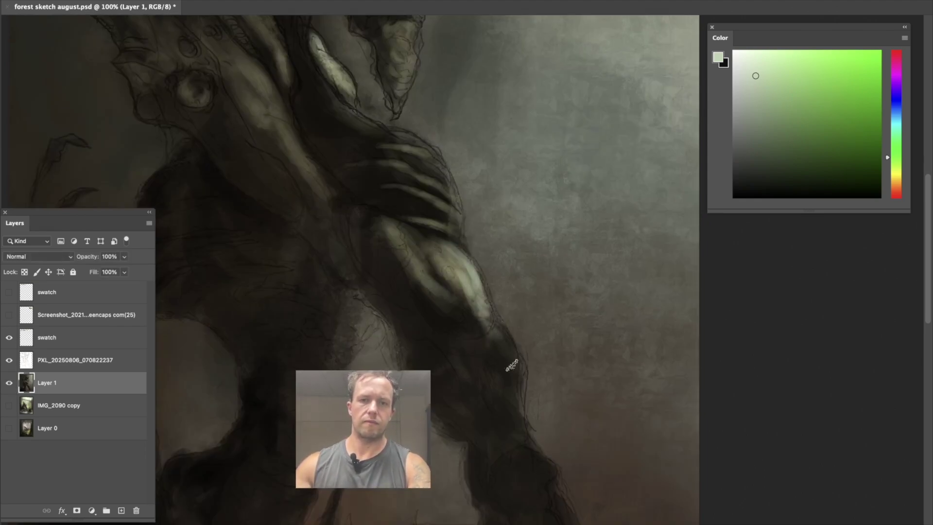
- Check the line drawing again and paint a pale green highlight down the outer edge of the forearm to the wrist
{"action": "left_click", "coordinate": [9, 382]}
{"action": "left_click", "coordinate": [8, 382]}
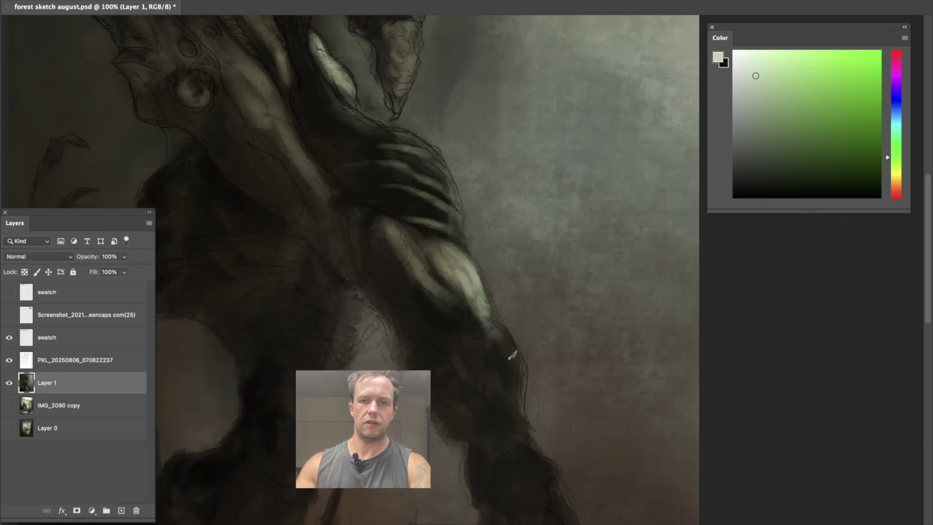
{"action": "mouse_move", "coordinate": [513, 350]}
{"action": "left_mouse_down"}
{"action": "mouse_move", "coordinate": [500, 318]}
{"action": "mouse_move", "coordinate": [519, 423]}
{"action": "mouse_move", "coordinate": [497, 323]}
{"action": "mouse_move", "coordinate": [510, 392]}
{"action": "mouse_move", "coordinate": [505, 370]}
{"action": "mouse_move", "coordinate": [501, 394]}
{"action": "mouse_move", "coordinate": [539, 471]}
{"action": "left_mouse_up"}
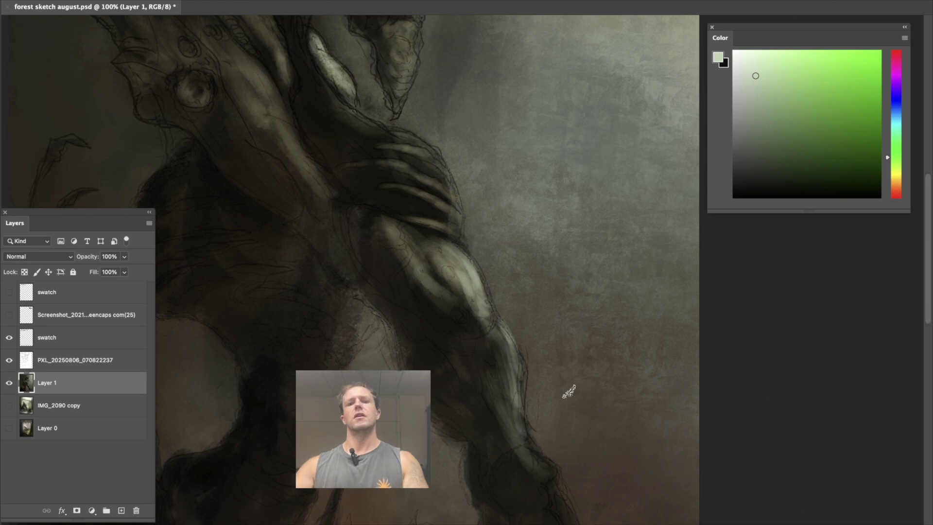
{"action": "key", "text": "ctrl+minus"}
{"action": "scroll", "coordinate": [416, 265], "scroll_direction": "up", "scroll_amount": 3}
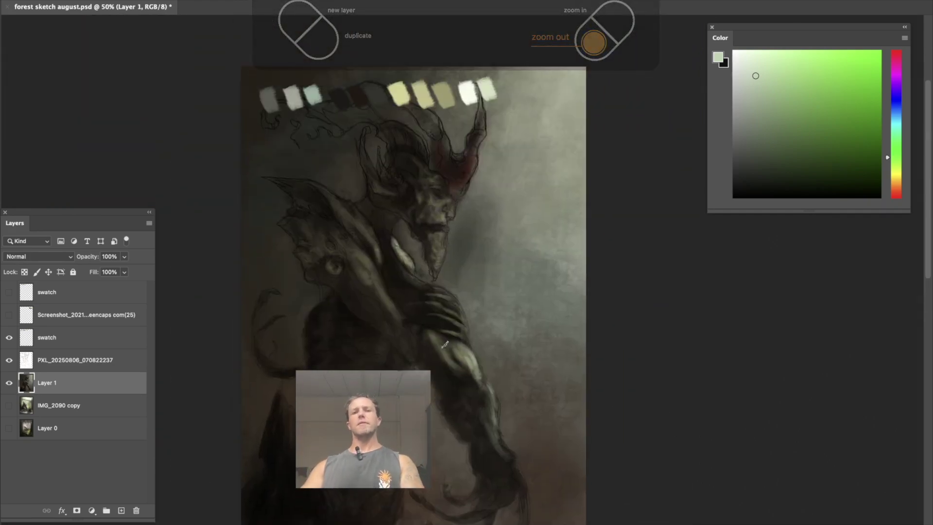
- Compare the creature's face with the line drawing and paint the first small pale green teeth along the mouth
{"action": "key", "text": "ctrl+plus"}
{"action": "key", "text": "ctrl+plus"}
{"action": "key", "text": "ctrl+plus"}
{"action": "scroll", "coordinate": [359, 257], "scroll_direction": "up", "scroll_amount": 5}
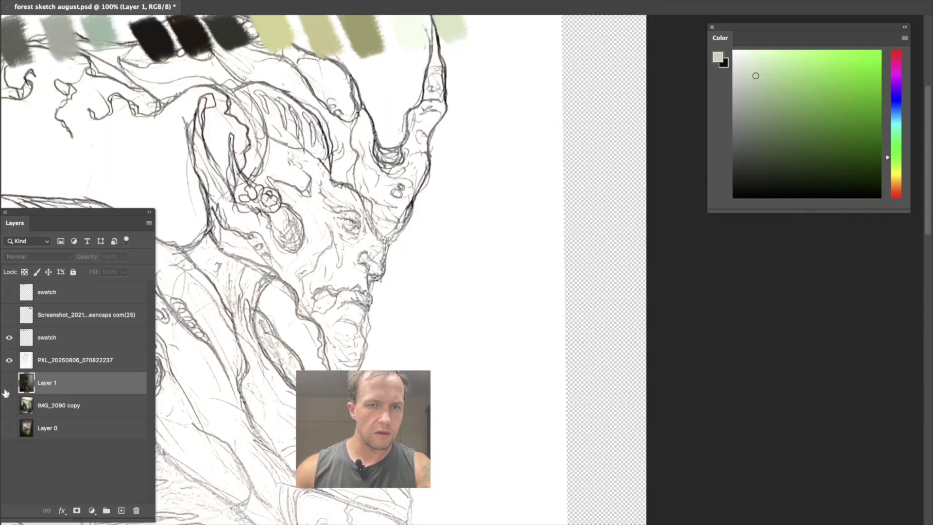
{"action": "left_click", "coordinate": [10, 383]}
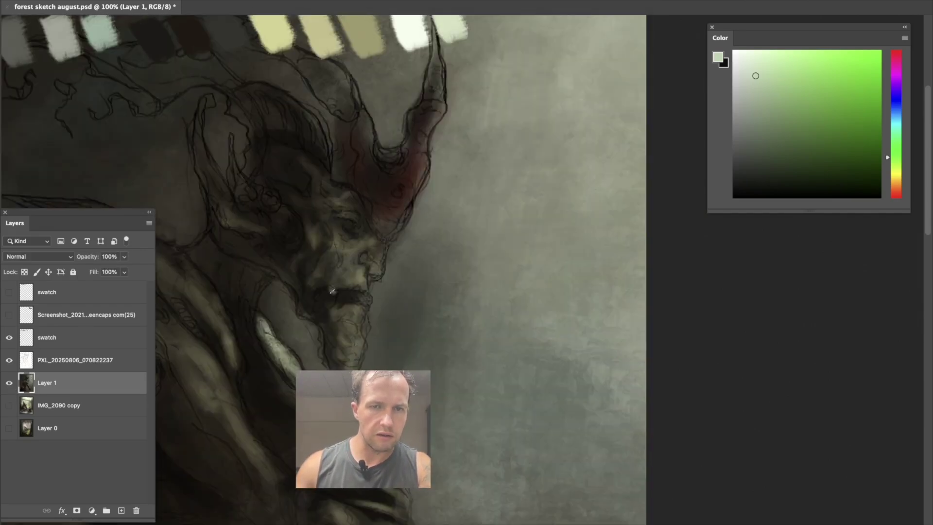
{"action": "key", "text": "ctrl+plus"}
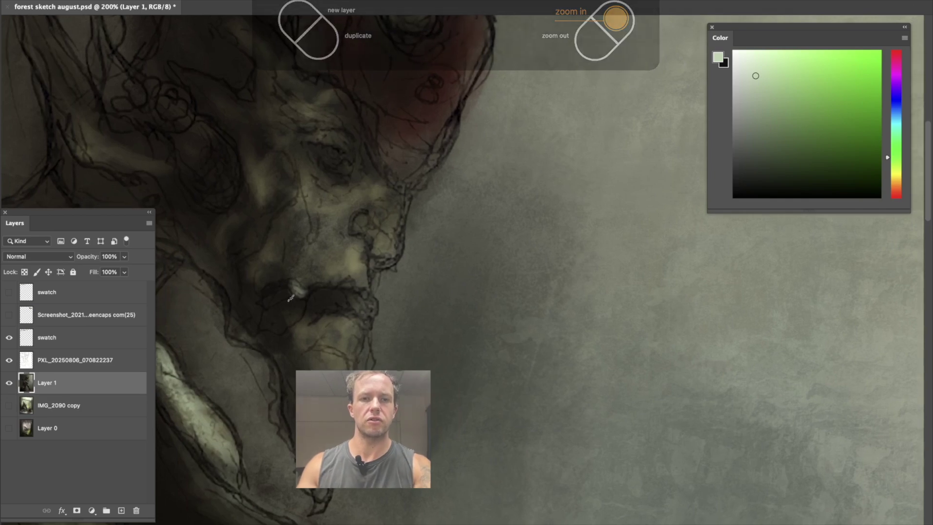
{"action": "left_click", "coordinate": [323, 293]}
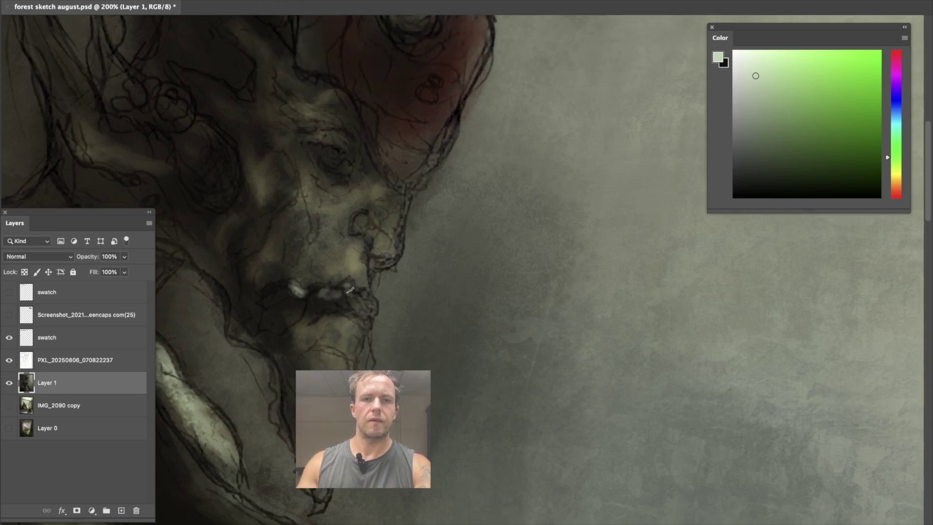
- Using the line drawing as reference, add more pale teeth at the mouth corner and a larger highlight on the lower lip
{"action": "left_click", "coordinate": [9, 383]}
{"action": "left_click", "coordinate": [9, 383]}
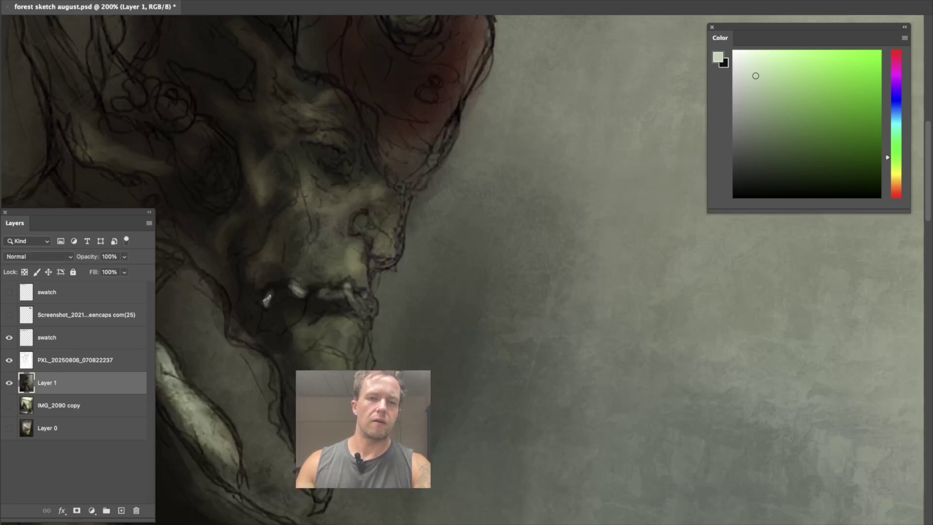
{"action": "left_click", "coordinate": [275, 299]}
{"action": "left_click", "coordinate": [10, 383]}
{"action": "left_click", "coordinate": [9, 383]}
{"action": "mouse_move", "coordinate": [285, 324]}
{"action": "left_mouse_down"}
{"action": "mouse_move", "coordinate": [306, 315]}
{"action": "mouse_move", "coordinate": [282, 331]}
{"action": "mouse_move", "coordinate": [326, 305]}
{"action": "left_mouse_up"}
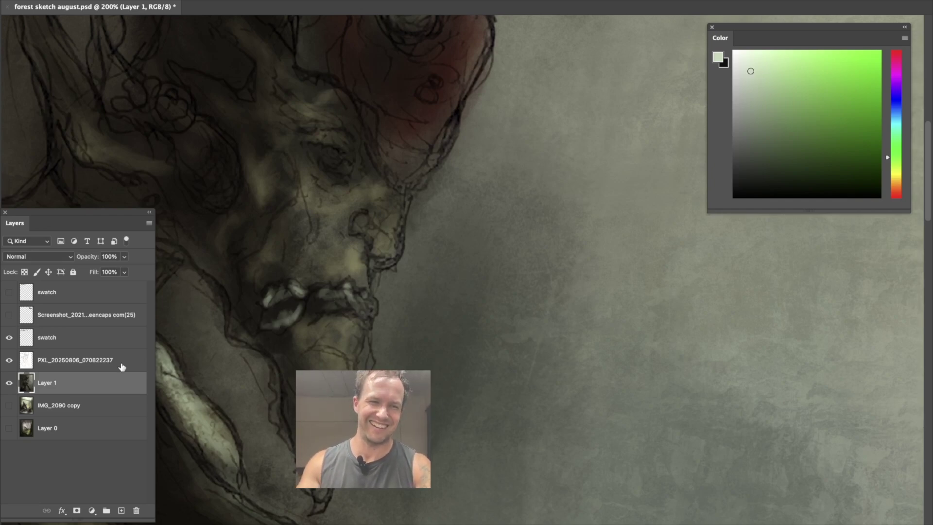
- Paint a pale highlight at the nostril, then shade around the nose with a near-black brown sampled from the cheek
{"action": "left_click", "coordinate": [9, 382]}
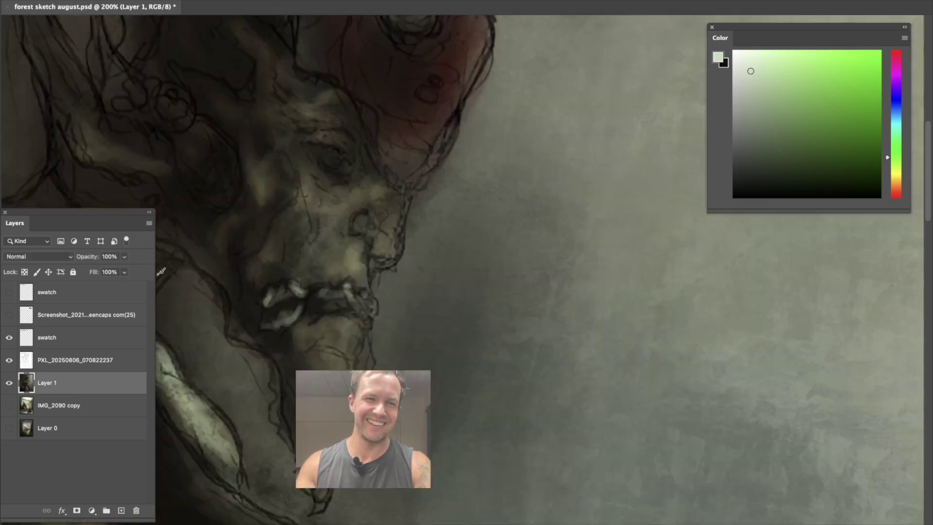
{"action": "left_click", "coordinate": [10, 383]}
{"action": "left_click", "coordinate": [9, 382]}
{"action": "left_click_drag", "start_coordinate": [348, 222], "coordinate": [367, 228]}
{"action": "left_click", "coordinate": [239, 246], "text": "alt"}
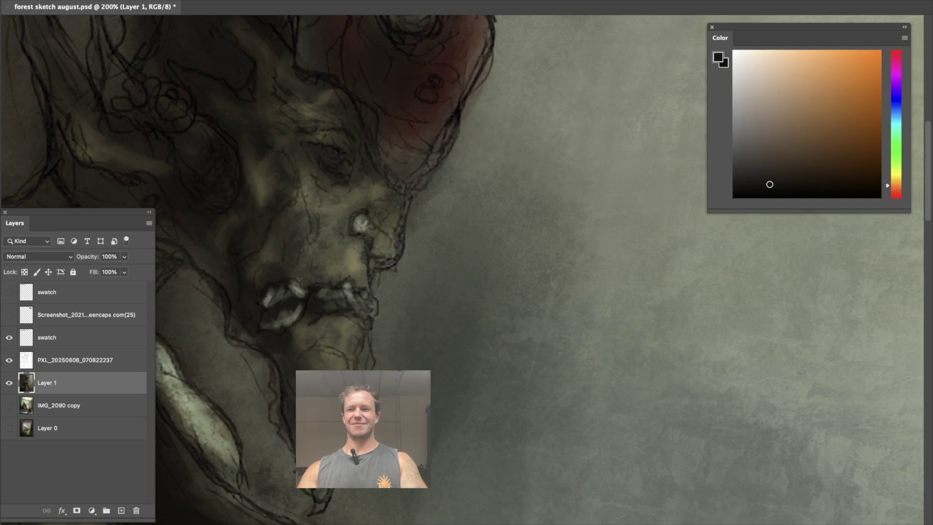
{"action": "mouse_move", "coordinate": [360, 221]}
{"action": "left_mouse_down"}
{"action": "mouse_move", "coordinate": [374, 206]}
{"action": "mouse_move", "coordinate": [332, 226]}
{"action": "mouse_move", "coordinate": [334, 265]}
{"action": "mouse_move", "coordinate": [362, 242]}
{"action": "mouse_move", "coordinate": [358, 262]}
{"action": "mouse_move", "coordinate": [384, 170]}
{"action": "left_mouse_up"}
- Darken the eye socket with a sampled near-black, then fill the eye with a light grey lightened from the nostril highlight
{"action": "left_click", "coordinate": [9, 382]}
{"action": "left_click", "coordinate": [9, 382]}
{"action": "left_click", "coordinate": [322, 183], "text": "alt"}
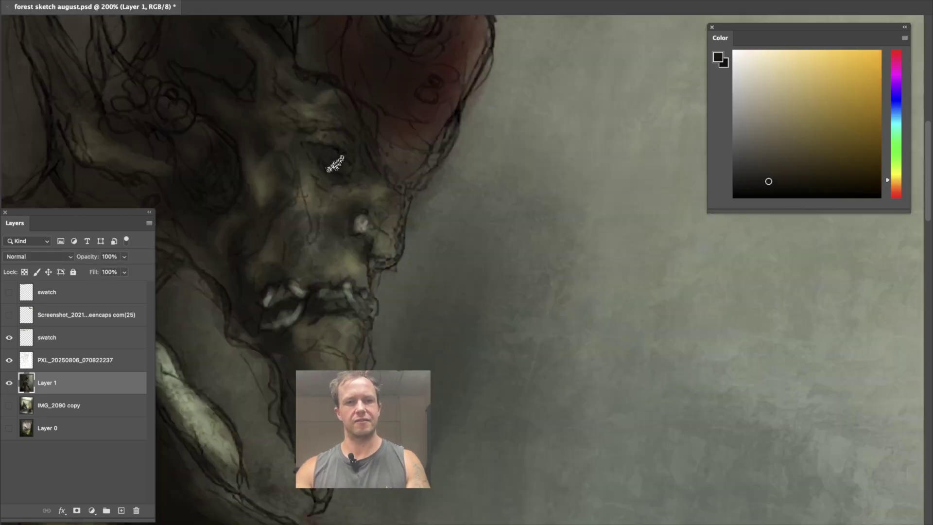
{"action": "left_click", "coordinate": [361, 223], "text": "alt"}
{"action": "left_click_drag", "start_coordinate": [733, 110], "coordinate": [740, 90]}
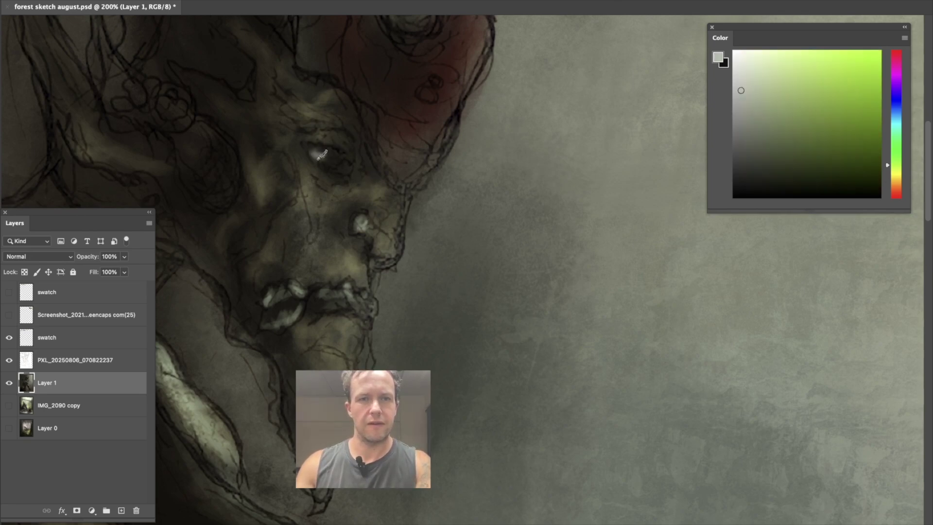
{"action": "left_click_drag", "start_coordinate": [344, 167], "coordinate": [314, 152]}
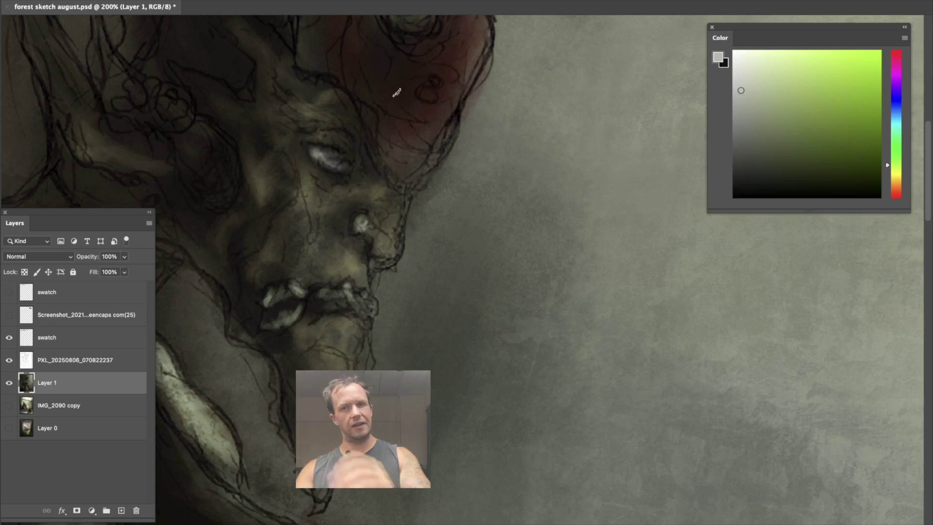
- Paint a red-brown iris in the eye and deepen it with a very dark red-brown
{"action": "left_click", "coordinate": [470, 57]}
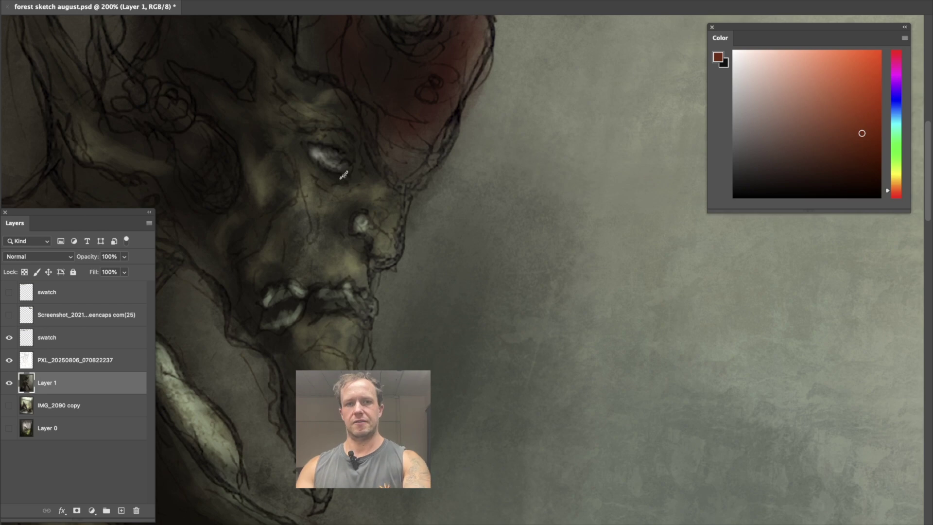
{"action": "left_click", "coordinate": [849, 141]}
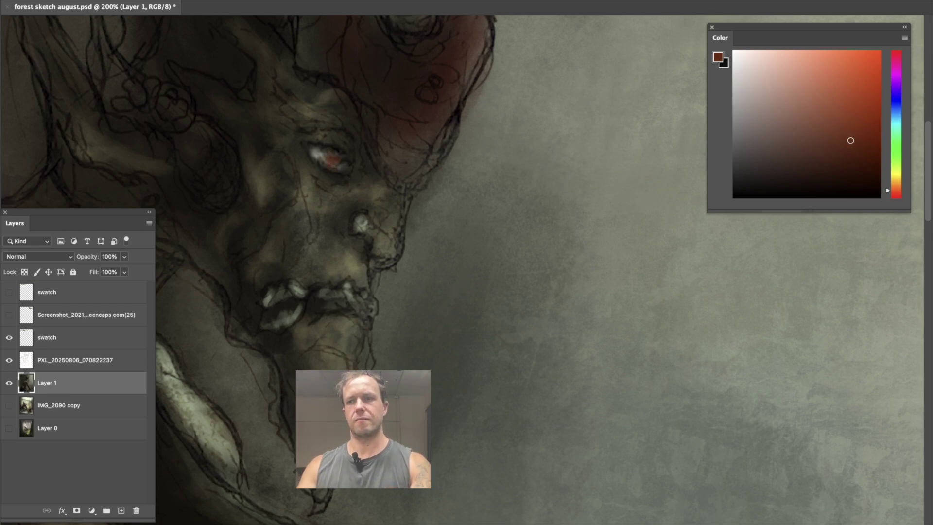
{"action": "left_click", "coordinate": [858, 169]}
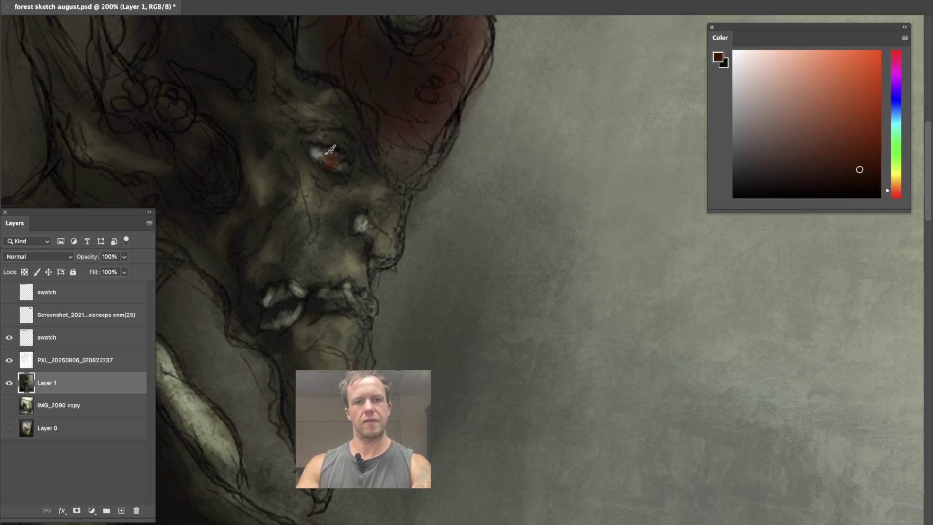
{"action": "key", "text": "ctrl+minus"}
{"action": "key", "text": "ctrl+minus"}
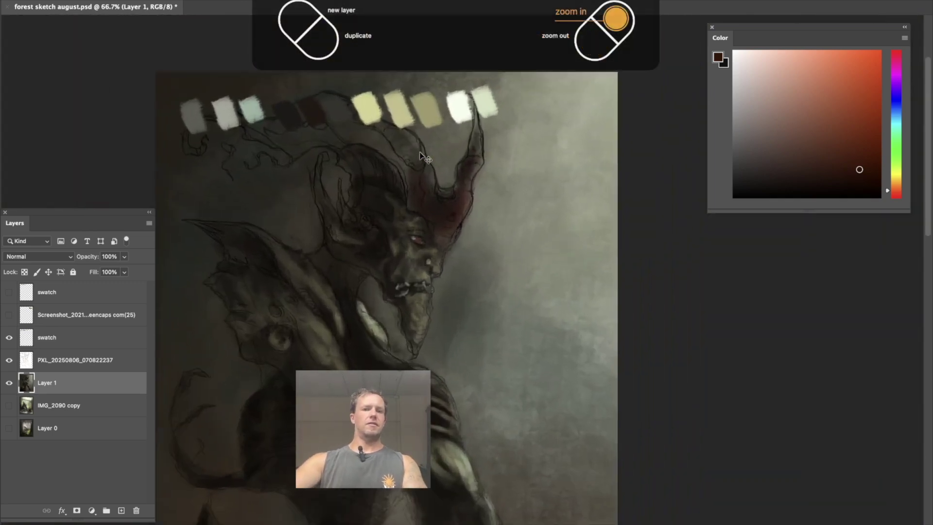
- Tone down the bright red-and-white eye by painting over it with near-black browns sampled from the surrounding face
{"action": "key", "text": "ctrl+plus"}
{"action": "key", "text": "ctrl+plus"}
{"action": "left_click", "coordinate": [267, 139], "text": "alt"}
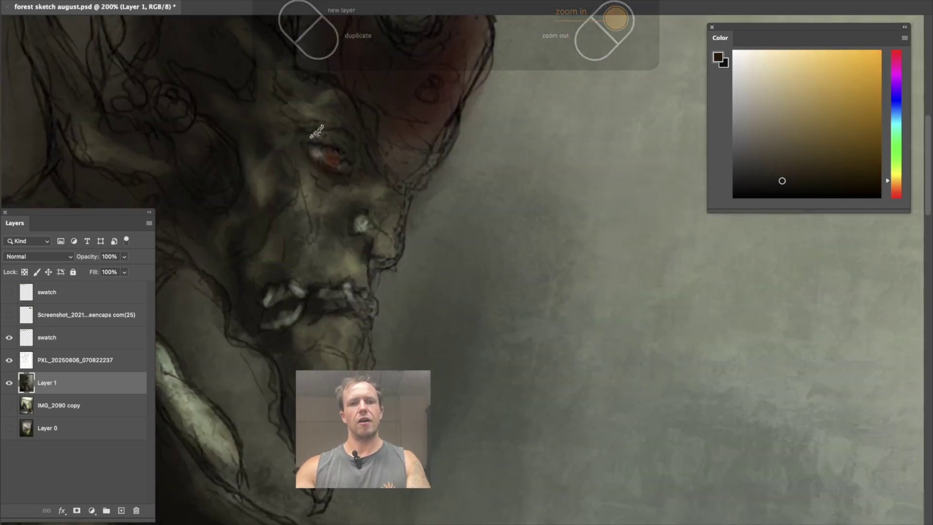
{"action": "left_click", "coordinate": [287, 136], "text": "alt"}
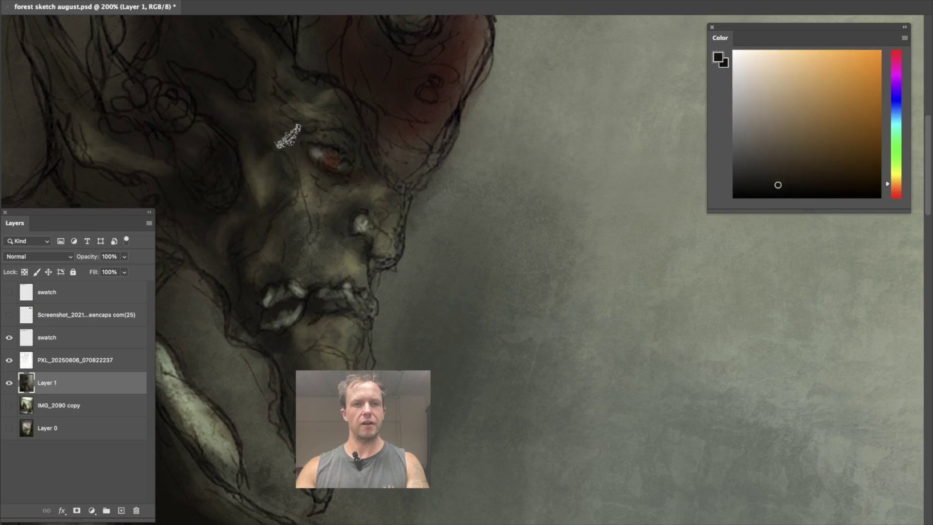
{"action": "left_click", "coordinate": [324, 178], "text": "alt"}
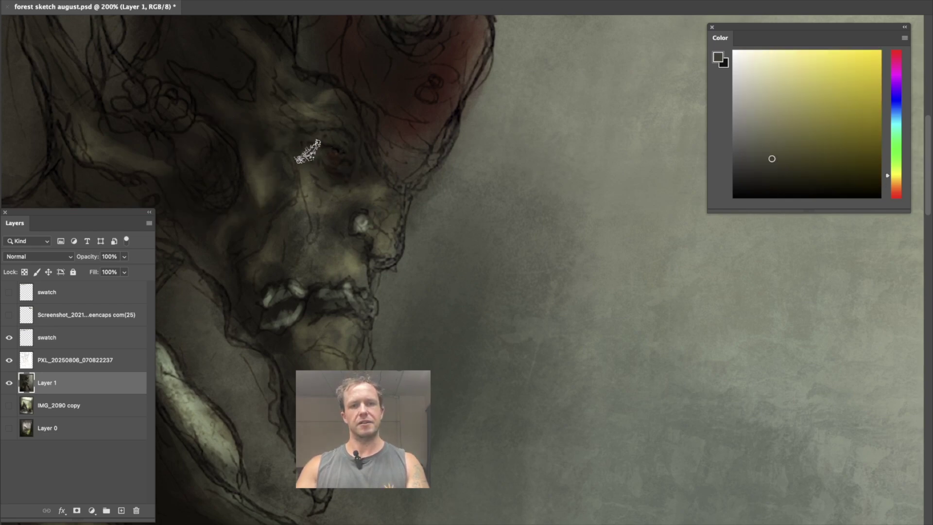
- Highlight the upper eyelid in pale olive, then repaint the eyeball in light grey with a near-black accent
{"action": "left_click", "coordinate": [338, 138], "text": "alt"}
{"action": "left_click_drag", "start_coordinate": [331, 131], "coordinate": [343, 159]}
{"action": "left_click", "coordinate": [342, 91], "text": "alt"}
{"action": "left_click", "coordinate": [330, 100], "text": "alt"}
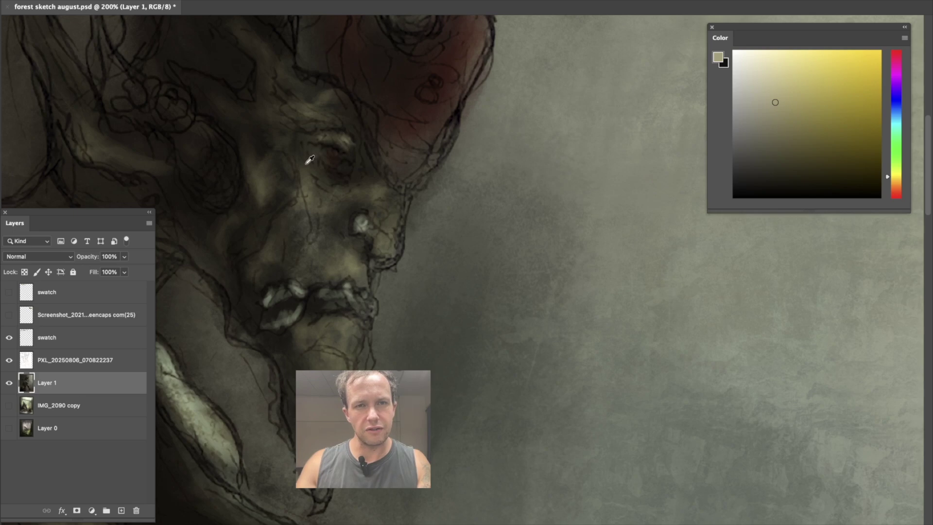
{"action": "left_click", "coordinate": [338, 150], "text": "alt"}
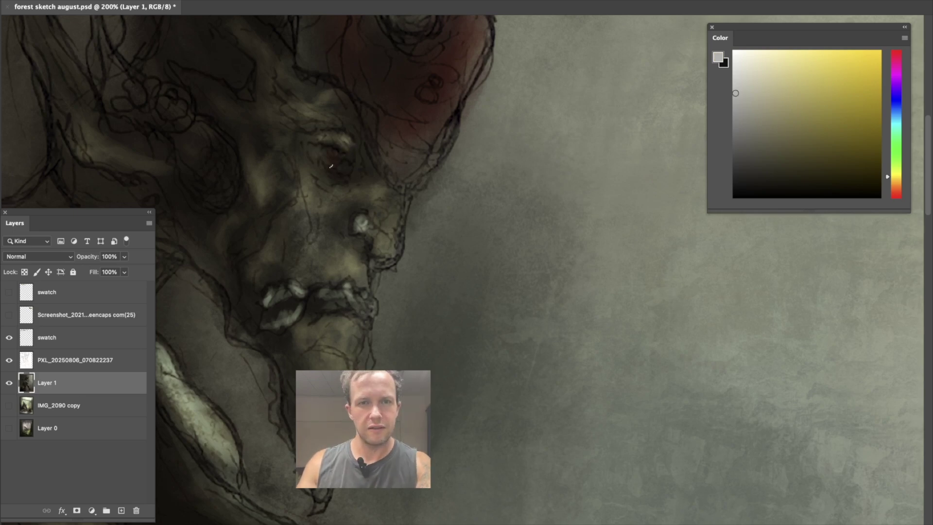
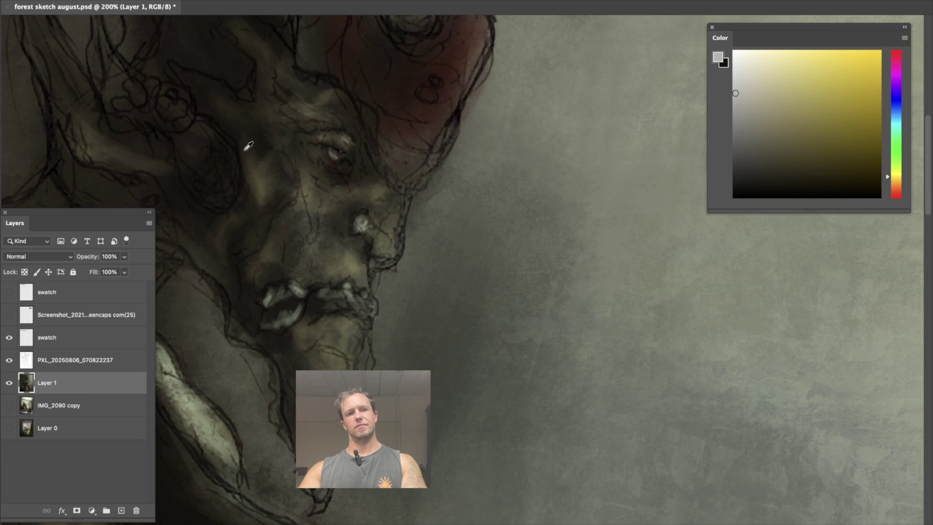
{"action": "left_click", "coordinate": [333, 142]}
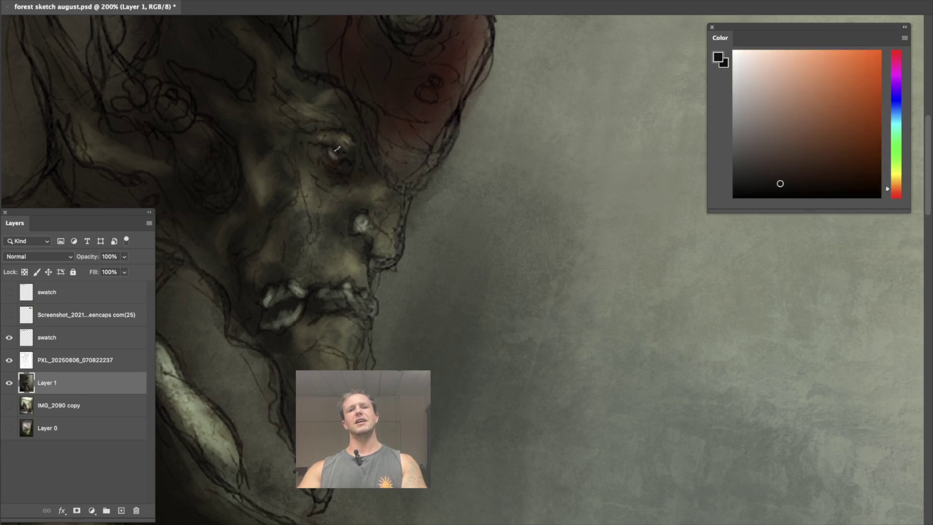
- Paint pale olive highlights along the brow, temple, cheek folds and the area above the mouth
{"action": "left_click", "coordinate": [353, 134]}
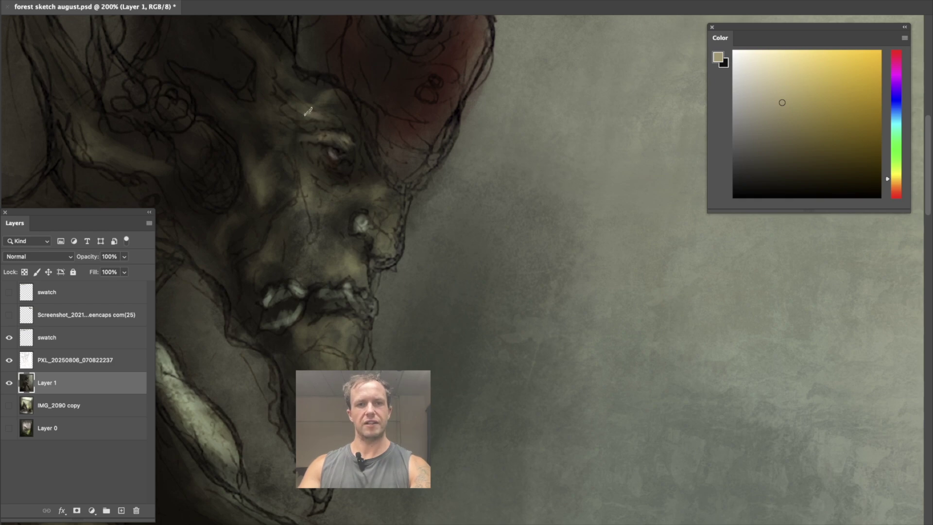
{"action": "mouse_move", "coordinate": [265, 196]}
{"action": "left_mouse_down"}
{"action": "mouse_move", "coordinate": [275, 160]}
{"action": "mouse_move", "coordinate": [249, 171]}
{"action": "mouse_move", "coordinate": [227, 98]}
{"action": "mouse_move", "coordinate": [198, 98]}
{"action": "left_mouse_up"}
{"action": "left_click_drag", "start_coordinate": [268, 207], "coordinate": [244, 227]}
{"action": "mouse_move", "coordinate": [272, 261]}
{"action": "left_mouse_down"}
{"action": "mouse_move", "coordinate": [278, 224]}
{"action": "mouse_move", "coordinate": [294, 211]}
{"action": "mouse_move", "coordinate": [248, 266]}
{"action": "left_mouse_up"}
{"action": "left_click_drag", "start_coordinate": [321, 268], "coordinate": [296, 233]}
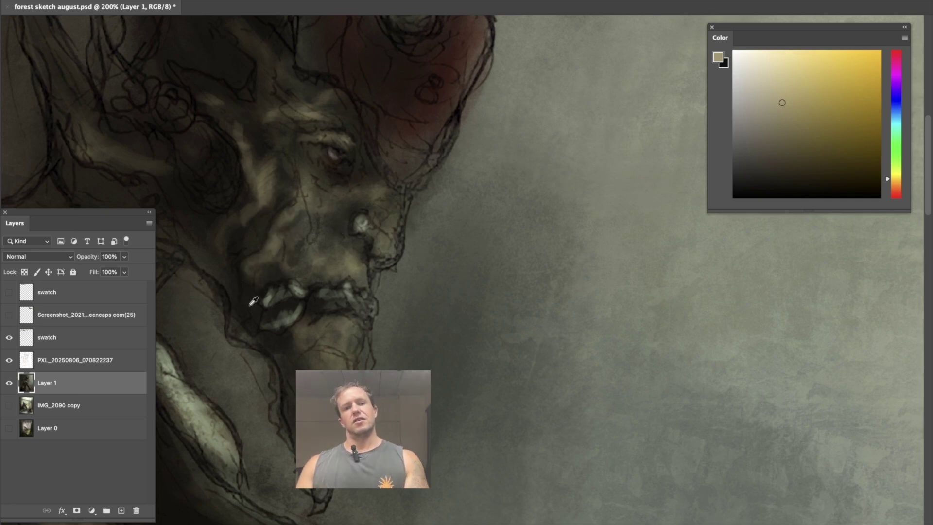
- Shade between the cheek and temple highlights with sampled near-blacks, then blend the face with a mid olive
{"action": "left_click", "coordinate": [276, 252], "text": "alt"}
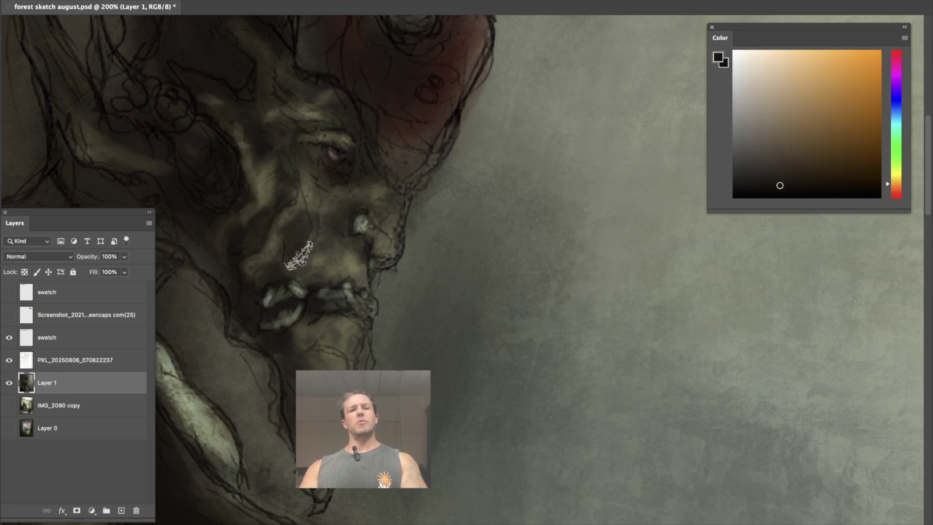
{"action": "left_click", "coordinate": [287, 216], "text": "alt"}
{"action": "left_click", "coordinate": [291, 219], "text": "alt"}
{"action": "left_click", "coordinate": [310, 193], "text": "alt"}
{"action": "left_click", "coordinate": [239, 228], "text": "alt"}
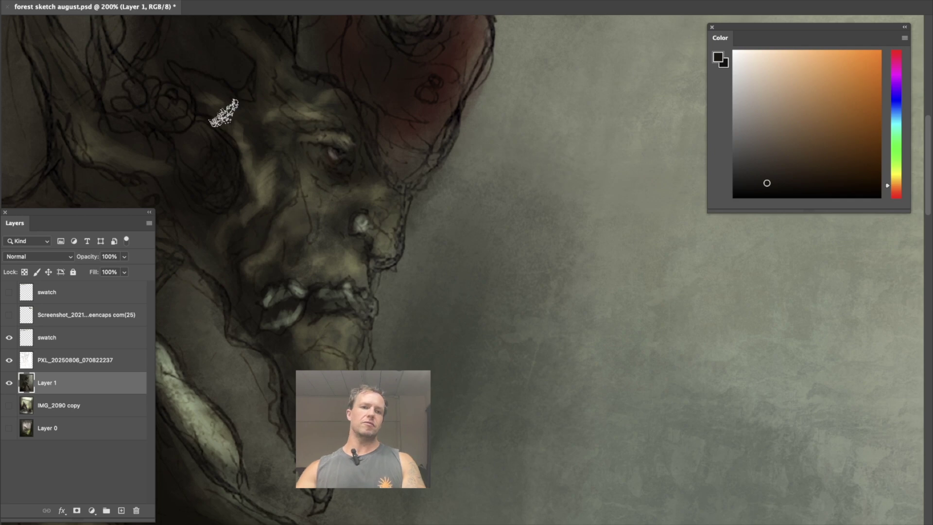
{"action": "left_click", "coordinate": [272, 170], "text": "alt"}
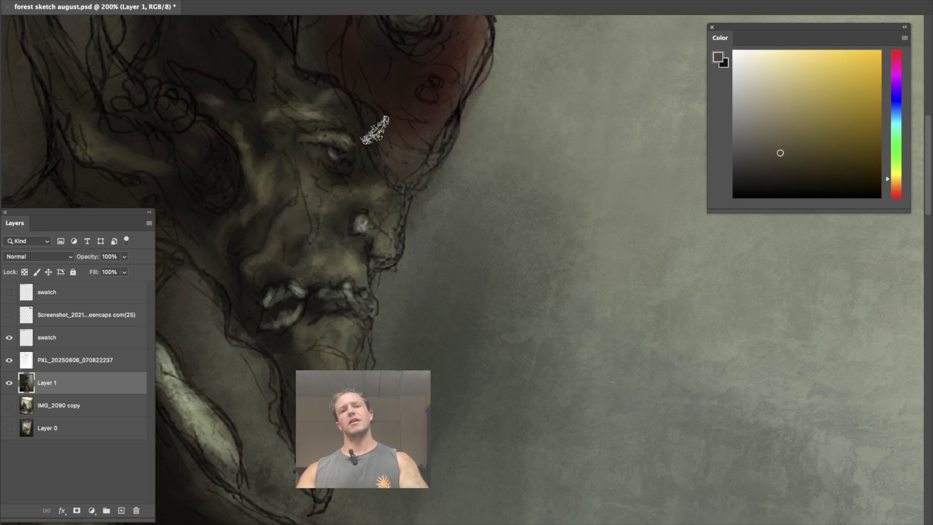
{"action": "left_click_drag", "start_coordinate": [364, 125], "coordinate": [343, 254]}
- Hide the visible swatch layer and darken the underside of the long curved horn with near-black
{"action": "left_click", "coordinate": [221, 161], "text": "alt"}
{"action": "left_click", "coordinate": [774, 197]}
{"action": "left_click_drag", "start_coordinate": [233, 79], "coordinate": [344, 313]}
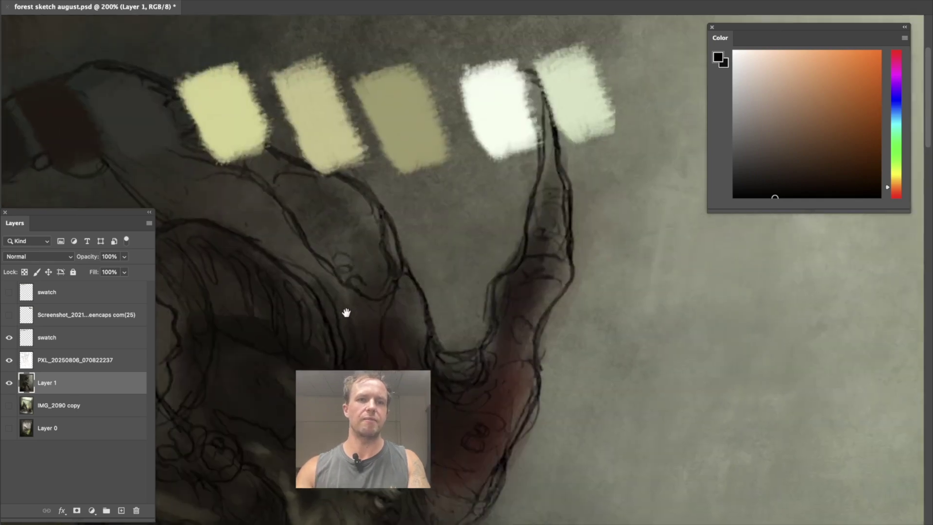
{"action": "left_click_drag", "start_coordinate": [238, 243], "coordinate": [493, 173]}
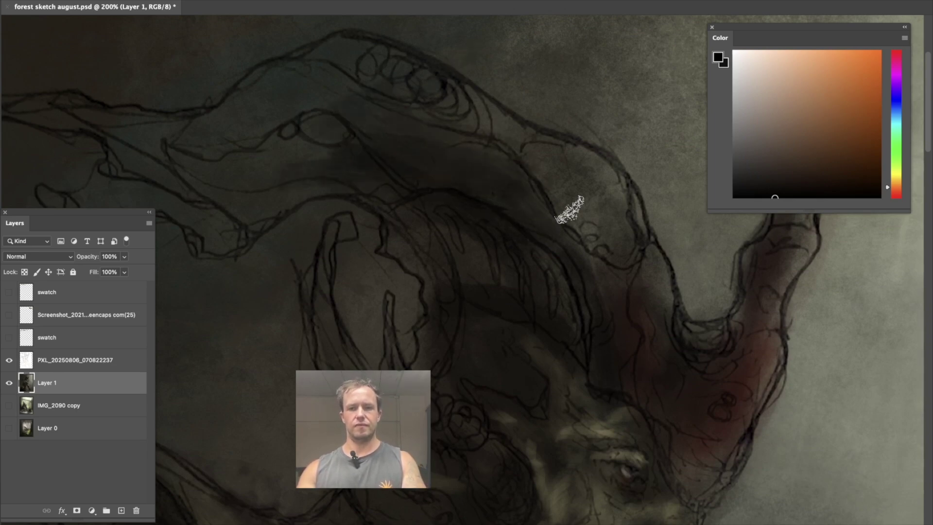
- Paint the upper side of the long curved horn with a lighter red based on the front horn's colour
{"action": "left_click", "coordinate": [743, 360], "text": "alt"}
{"action": "left_click", "coordinate": [828, 110]}
{"action": "left_click_drag", "start_coordinate": [548, 184], "coordinate": [383, 93]}
{"action": "key", "text": "super+minus"}
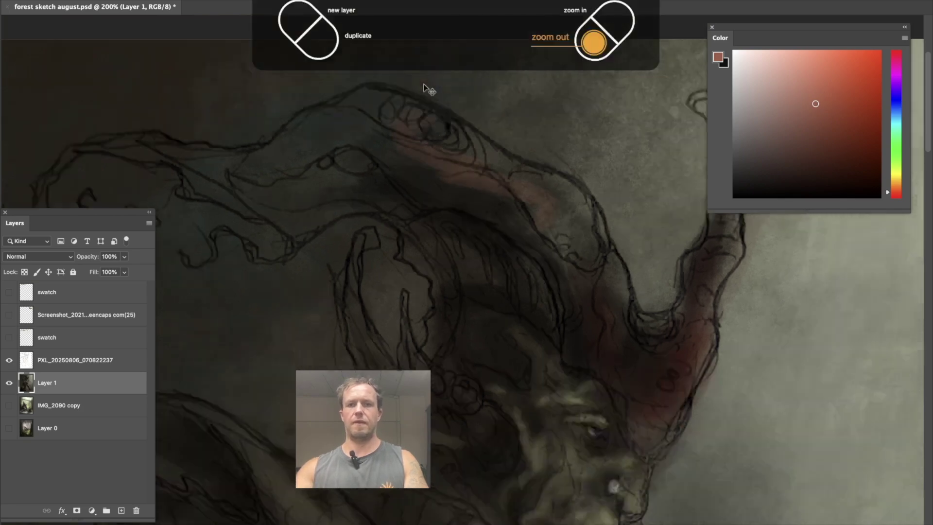
{"action": "mouse_move", "coordinate": [469, 233]}
{"action": "left_mouse_down"}
{"action": "mouse_move", "coordinate": [431, 183]}
{"action": "mouse_move", "coordinate": [500, 246]}
{"action": "mouse_move", "coordinate": [471, 219]}
{"action": "left_mouse_up"}
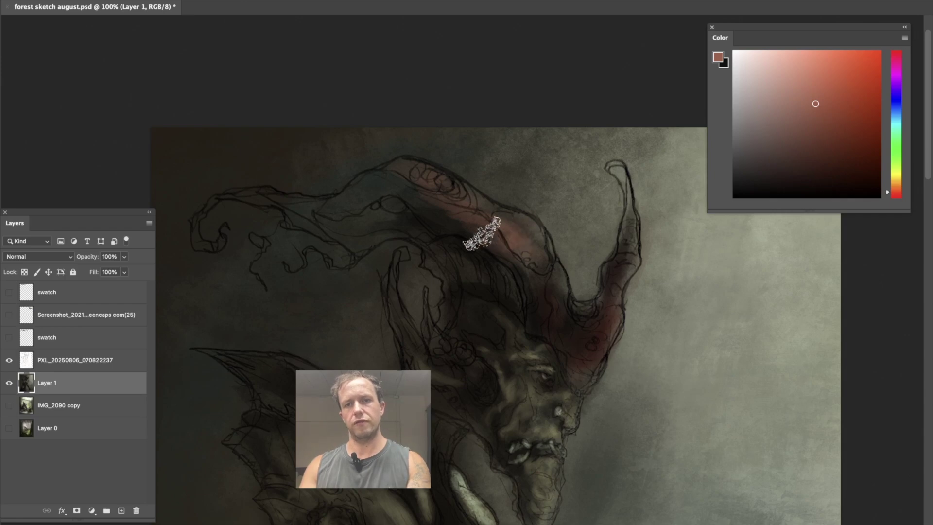
- Deepen the long horn with sampled dark browns and extend dark red along its underside toward the narrow end
{"action": "left_click", "coordinate": [462, 254], "text": "alt"}
{"action": "left_click", "coordinate": [495, 210], "text": "alt"}
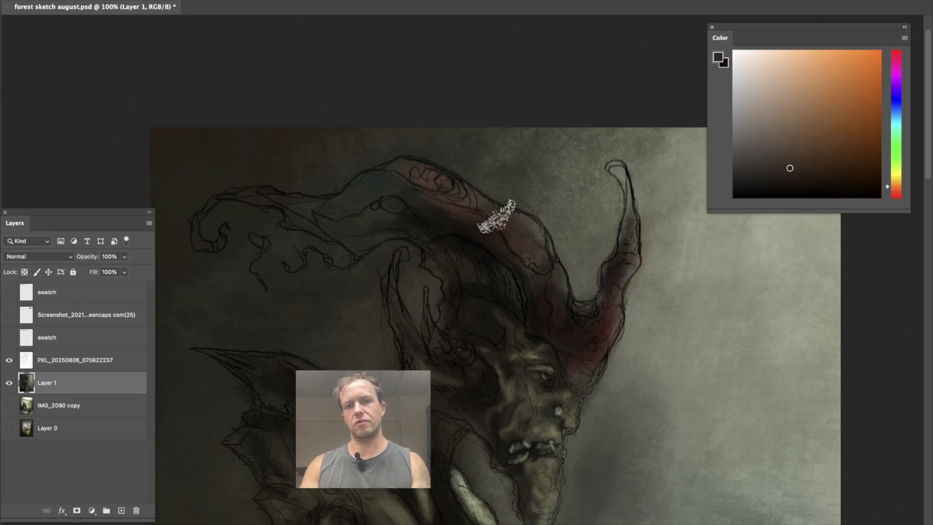
{"action": "left_click", "coordinate": [591, 341], "text": "alt"}
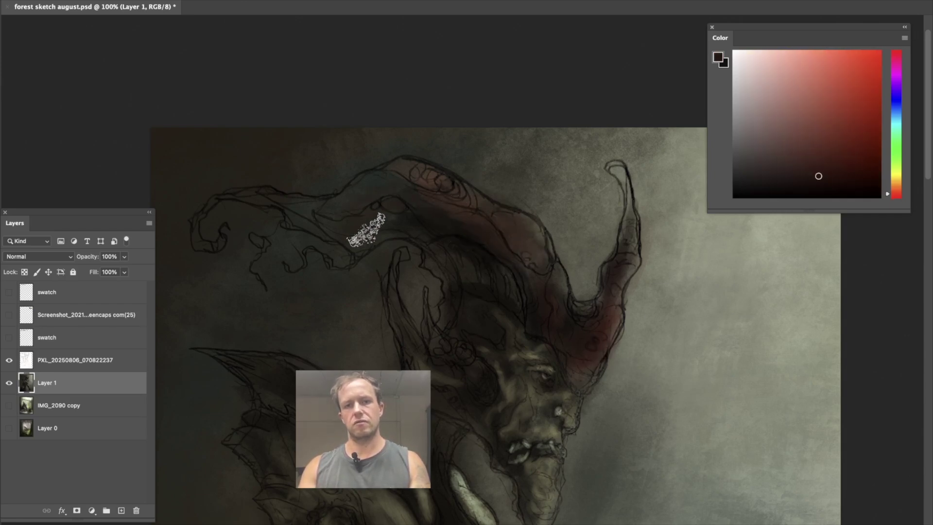
{"action": "left_click", "coordinate": [375, 234], "text": "alt"}
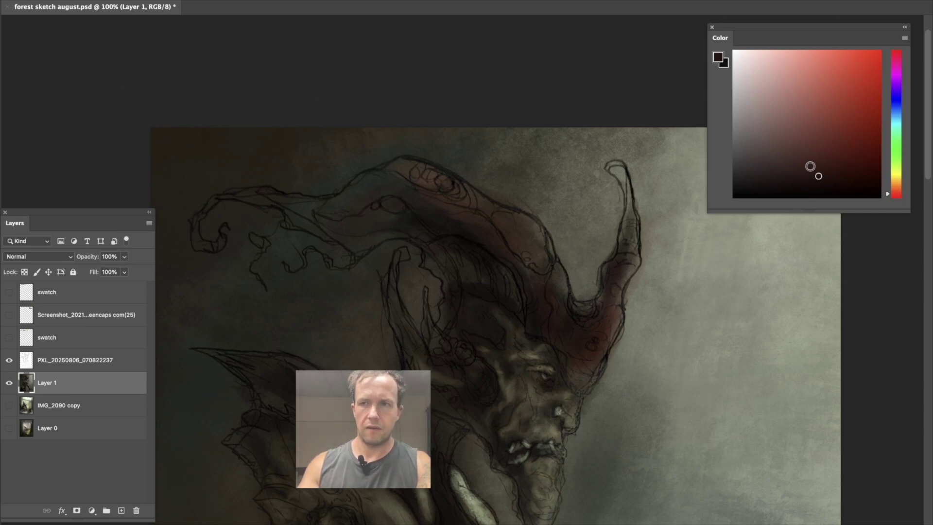
{"action": "mouse_move", "coordinate": [376, 241]}
{"action": "left_mouse_down"}
{"action": "mouse_move", "coordinate": [341, 240]}
{"action": "mouse_move", "coordinate": [385, 246]}
{"action": "mouse_move", "coordinate": [415, 231]}
{"action": "mouse_move", "coordinate": [307, 218]}
{"action": "mouse_move", "coordinate": [463, 193]}
{"action": "mouse_move", "coordinate": [446, 210]}
{"action": "mouse_move", "coordinate": [328, 223]}
{"action": "mouse_move", "coordinate": [409, 181]}
{"action": "mouse_move", "coordinate": [354, 198]}
{"action": "mouse_move", "coordinate": [338, 218]}
{"action": "mouse_move", "coordinate": [312, 202]}
{"action": "left_mouse_up"}
- With a smaller brush, paint near-black red along the long horn's curled tip and the front horn's tip
{"action": "key", "text": "["}
{"action": "key", "text": "["}
{"action": "key", "text": "["}
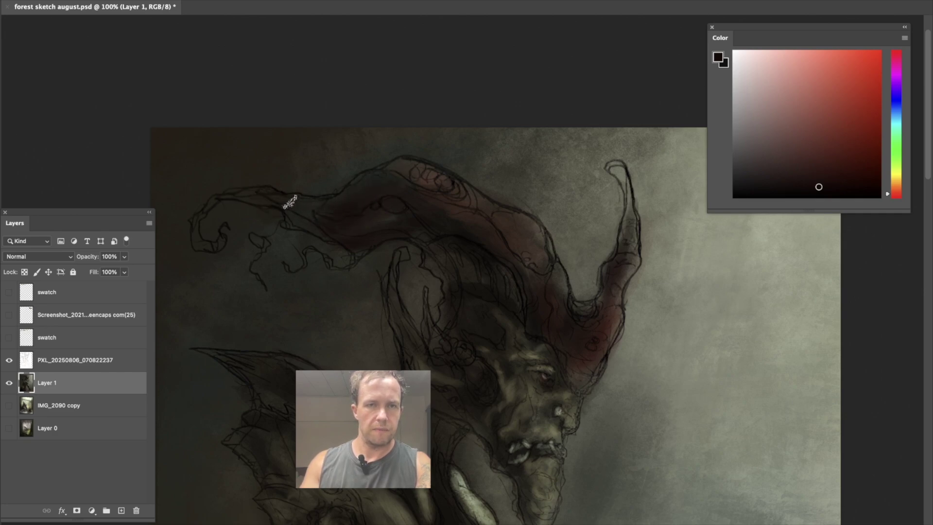
{"action": "key", "text": "["}
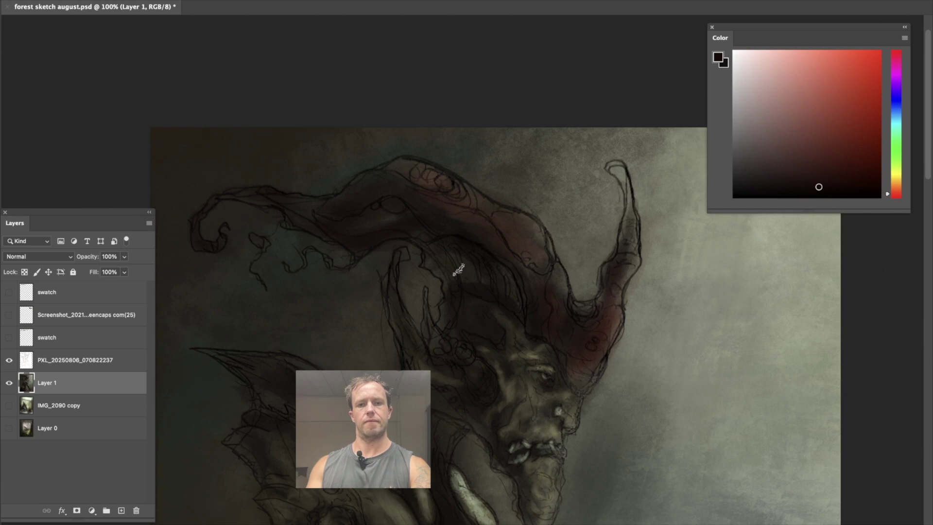
{"action": "mouse_move", "coordinate": [628, 186]}
{"action": "left_mouse_down"}
{"action": "mouse_move", "coordinate": [610, 167]}
{"action": "mouse_move", "coordinate": [625, 169]}
{"action": "mouse_move", "coordinate": [617, 226]}
{"action": "left_mouse_up"}
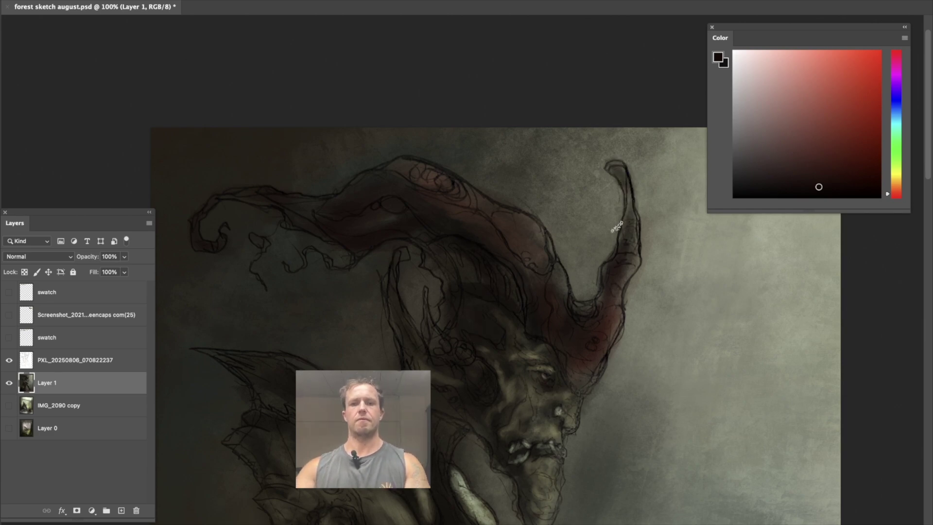
- Show the swatch layer again, check the body against the line drawing, and sample a muted olive from the arm
{"action": "scroll", "coordinate": [615, 223], "scroll_direction": "down", "scroll_amount": 2}
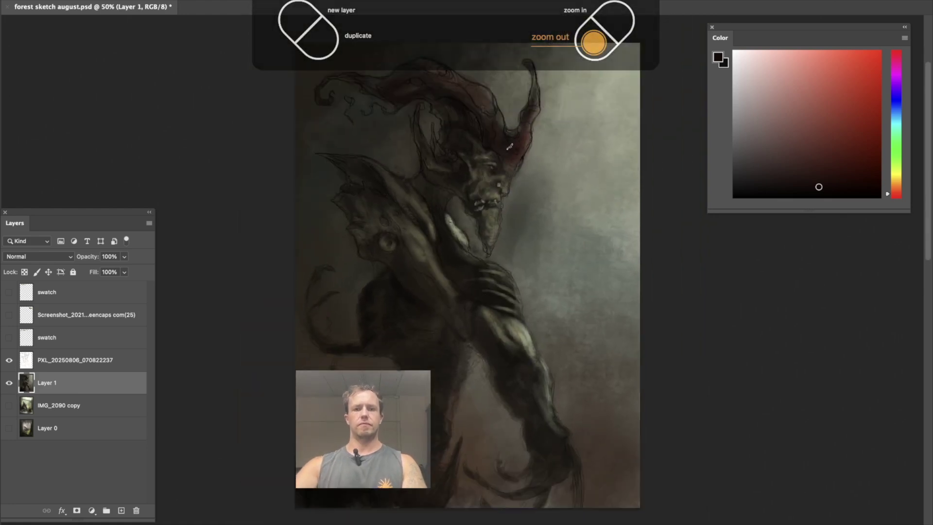
{"action": "scroll", "coordinate": [501, 255], "scroll_direction": "up", "scroll_amount": 1}
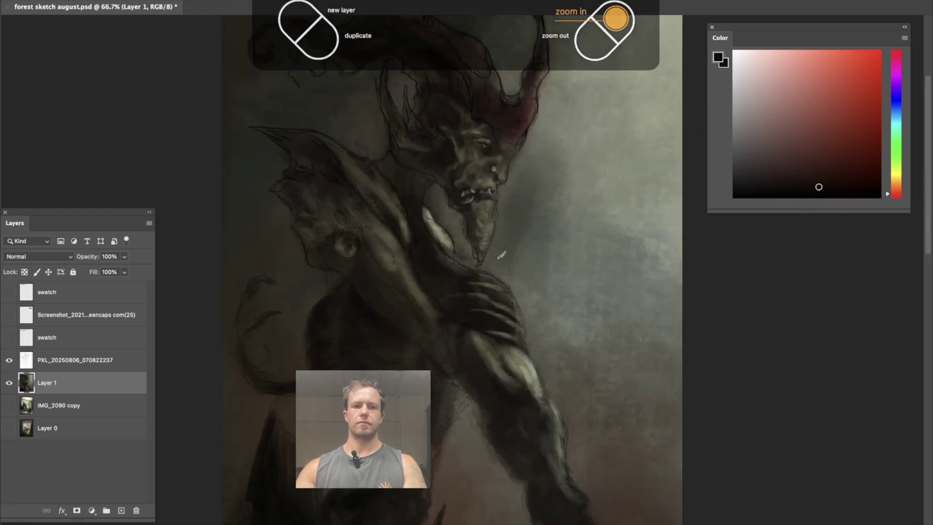
{"action": "left_click", "coordinate": [442, 255], "text": "alt"}
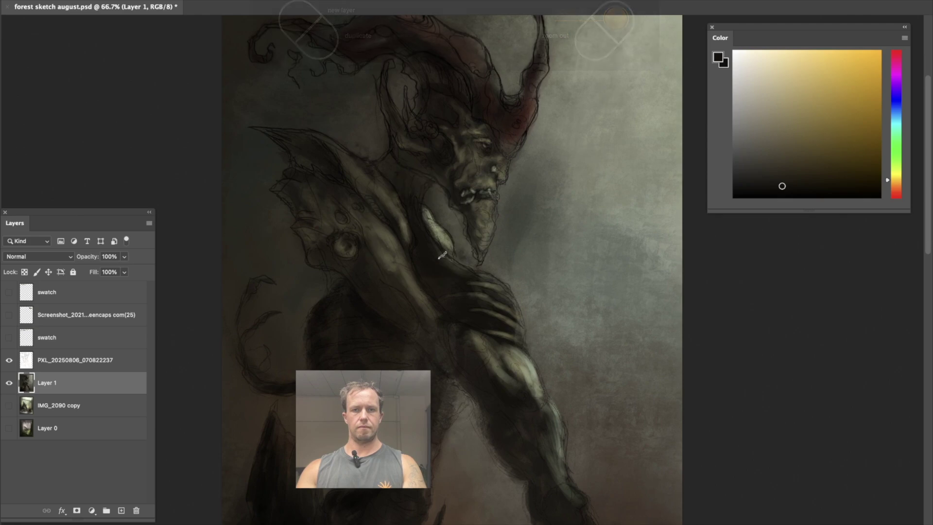
{"action": "left_click", "coordinate": [8, 337]}
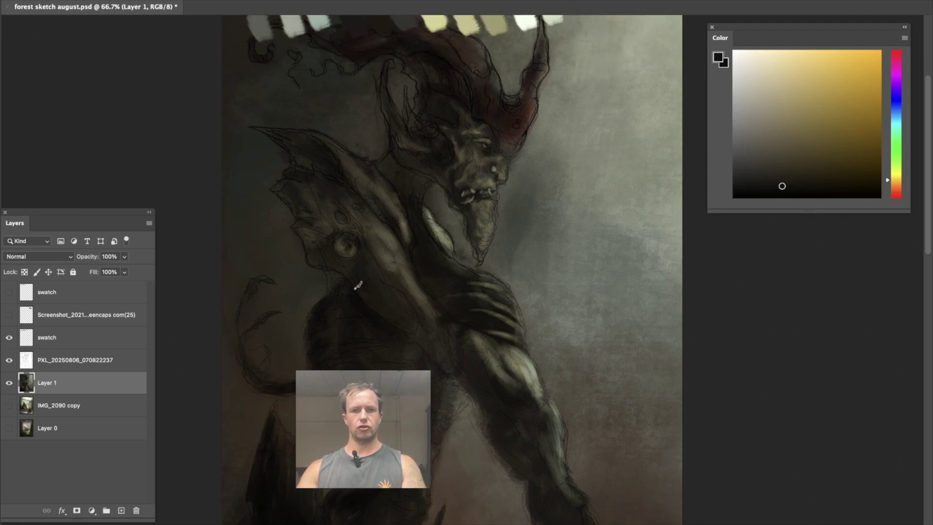
{"action": "left_click", "coordinate": [10, 383]}
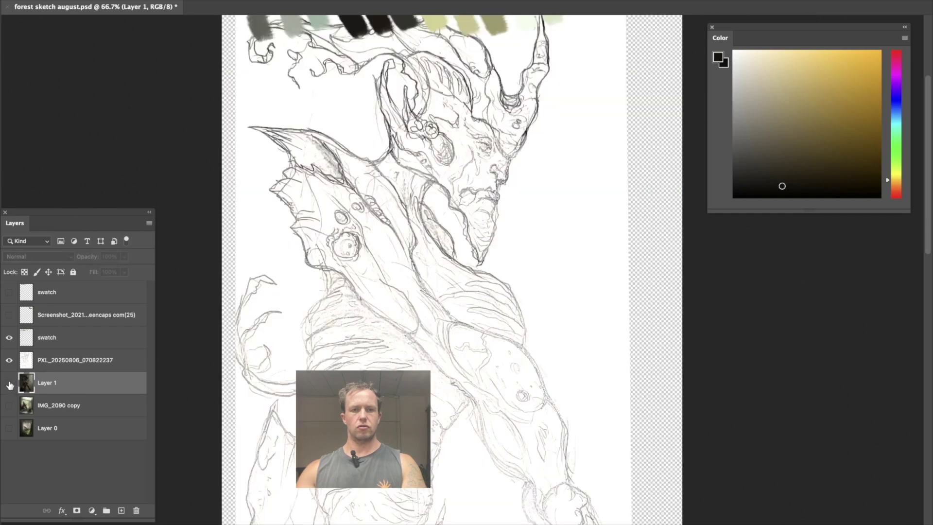
{"action": "left_click", "coordinate": [9, 383]}
{"action": "left_click", "coordinate": [491, 346]}
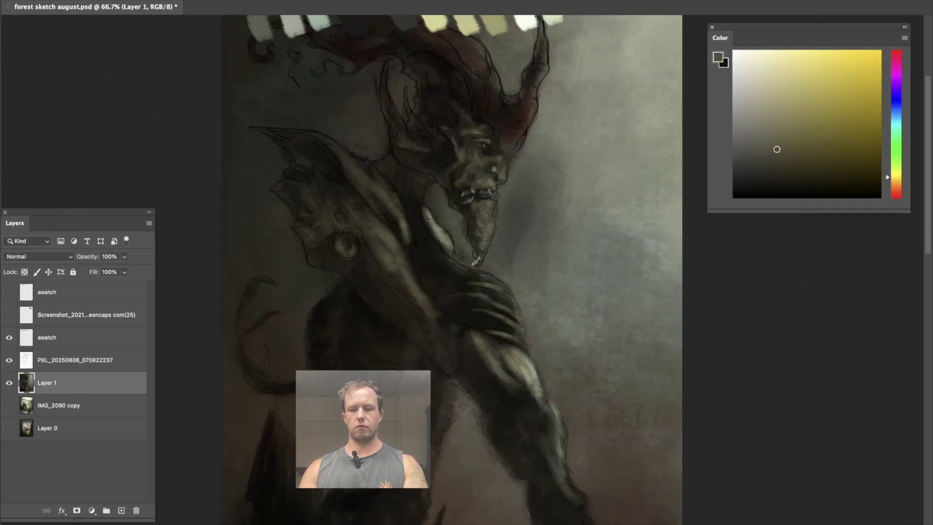
- Paint a highlight along the lowest rib with a mid grey darkened from the grey swatch
{"action": "scroll", "coordinate": [297, 104], "scroll_direction": "up", "scroll_amount": 2}
{"action": "left_click", "coordinate": [287, 46]}
{"action": "left_click", "coordinate": [747, 133]}
{"action": "scroll", "coordinate": [225, 329], "scroll_direction": "down", "scroll_amount": 3}
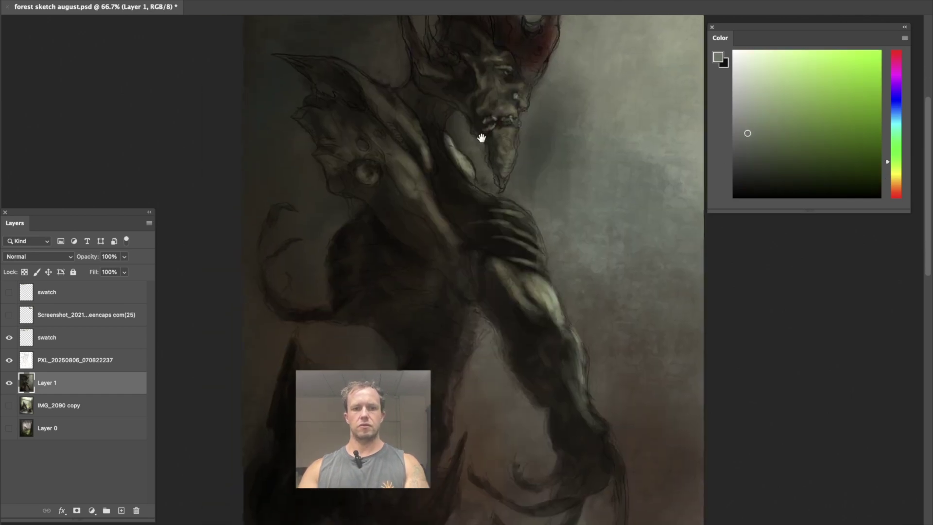
{"action": "left_click", "coordinate": [9, 383]}
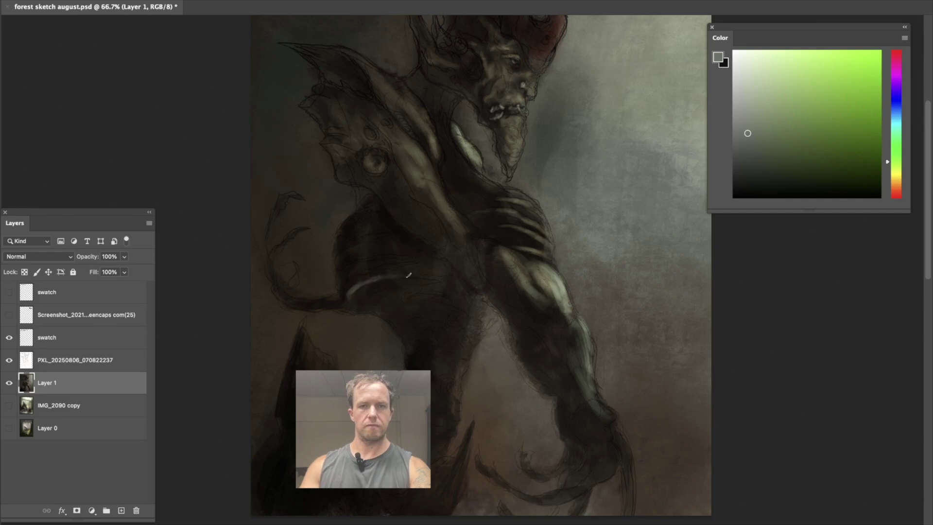
- Using the line drawing as reference, paint mid-grey highlights on the remaining ribs and soft ones across the belly
{"action": "left_click", "coordinate": [9, 383]}
{"action": "left_click", "coordinate": [8, 383]}
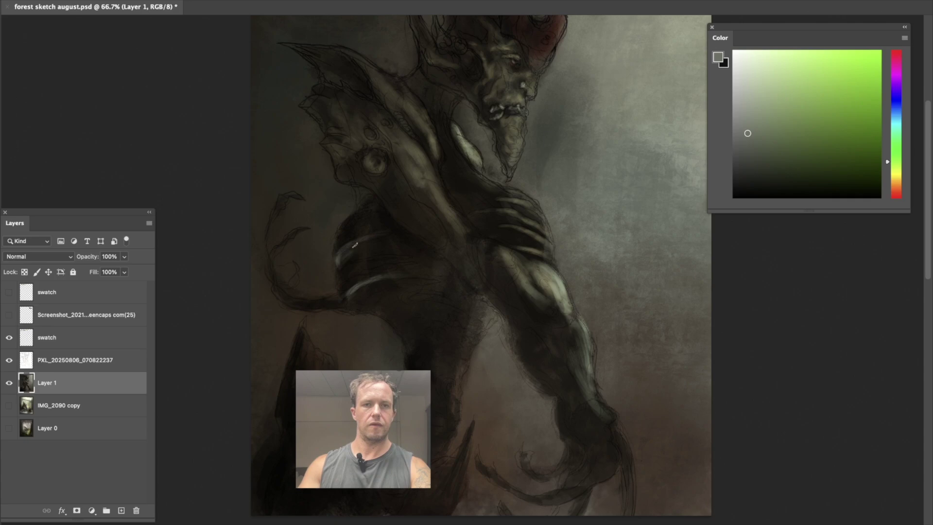
{"action": "left_click", "coordinate": [9, 383]}
{"action": "left_click", "coordinate": [9, 383]}
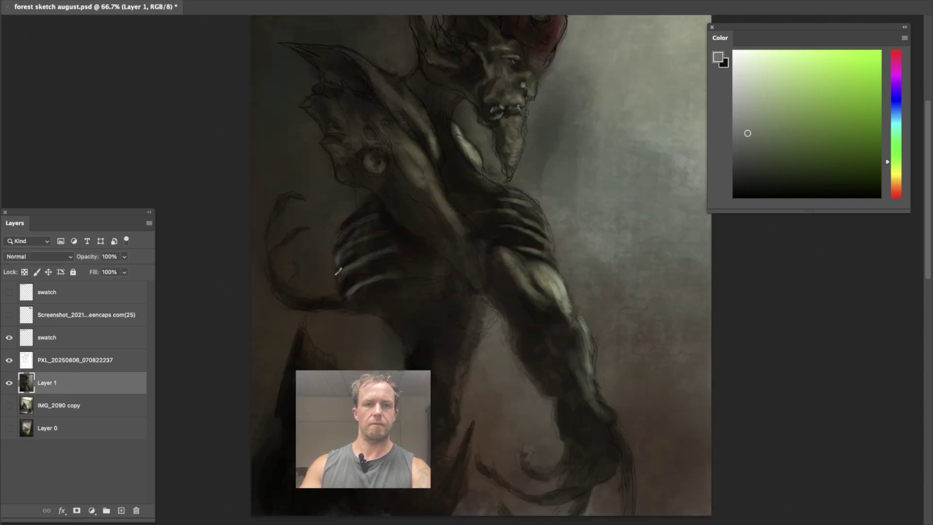
{"action": "left_click", "coordinate": [8, 383]}
{"action": "left_click", "coordinate": [9, 383]}
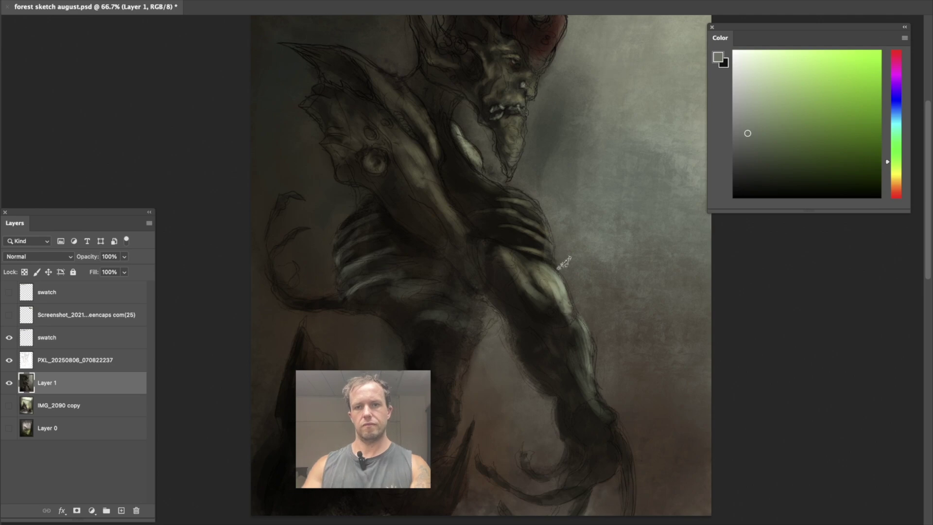
- Using the line drawing as reference, paint a muted olive highlight on the hand below the wrist and shade with near-black sampled from the forearm
{"action": "left_click", "coordinate": [9, 383]}
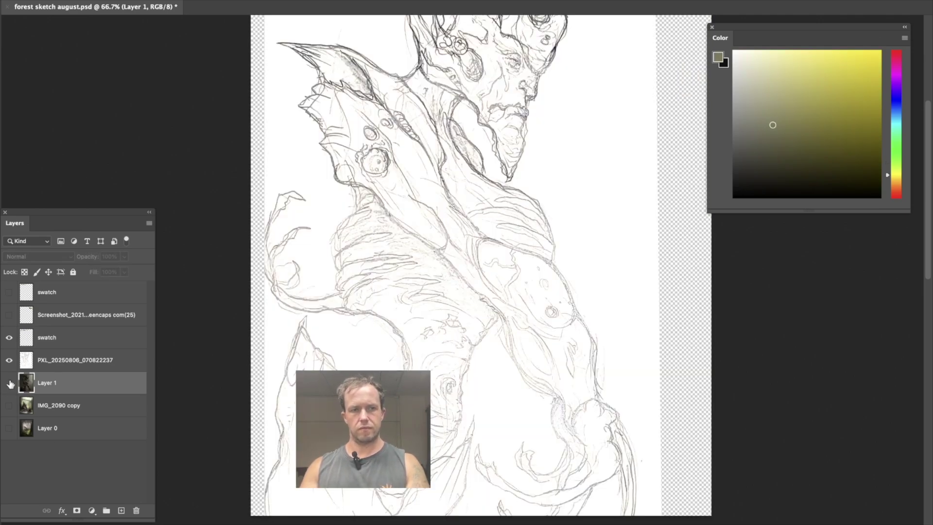
{"action": "left_click", "coordinate": [8, 383]}
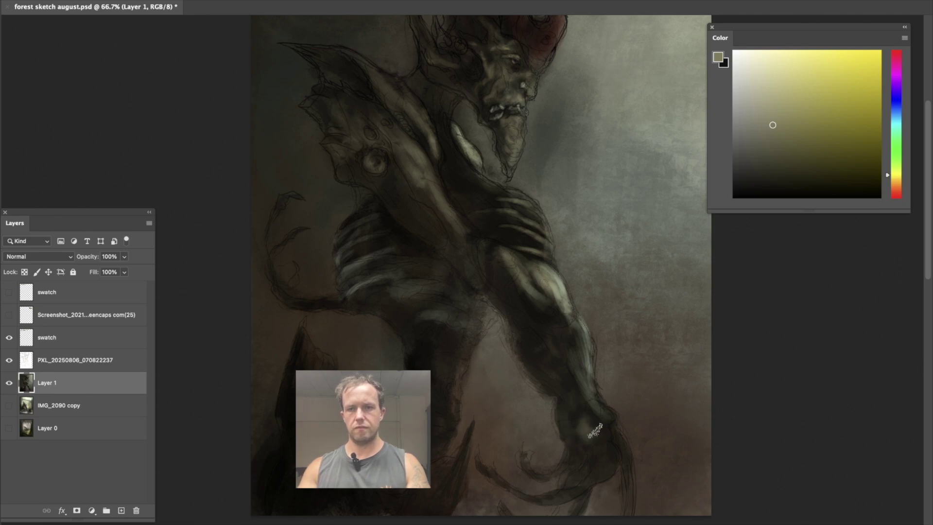
{"action": "left_click", "coordinate": [555, 351], "text": "alt"}
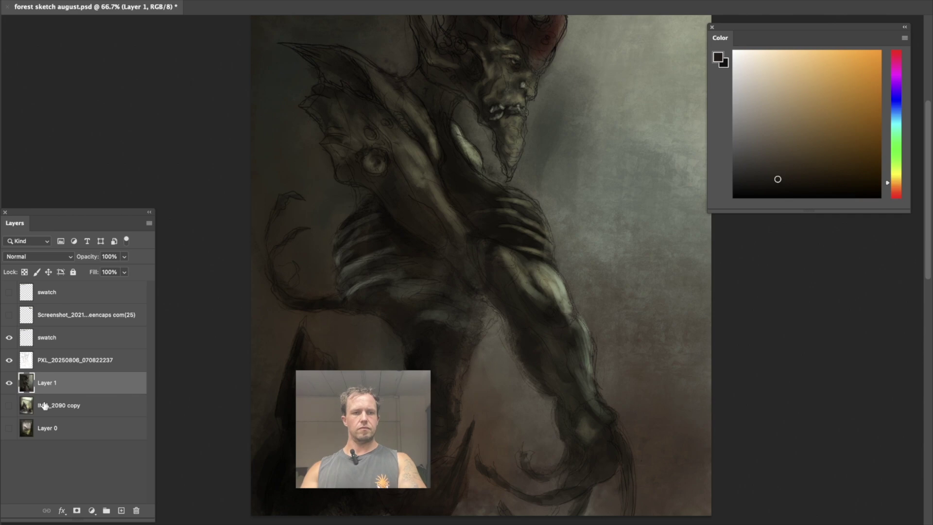
{"action": "left_click", "coordinate": [9, 383]}
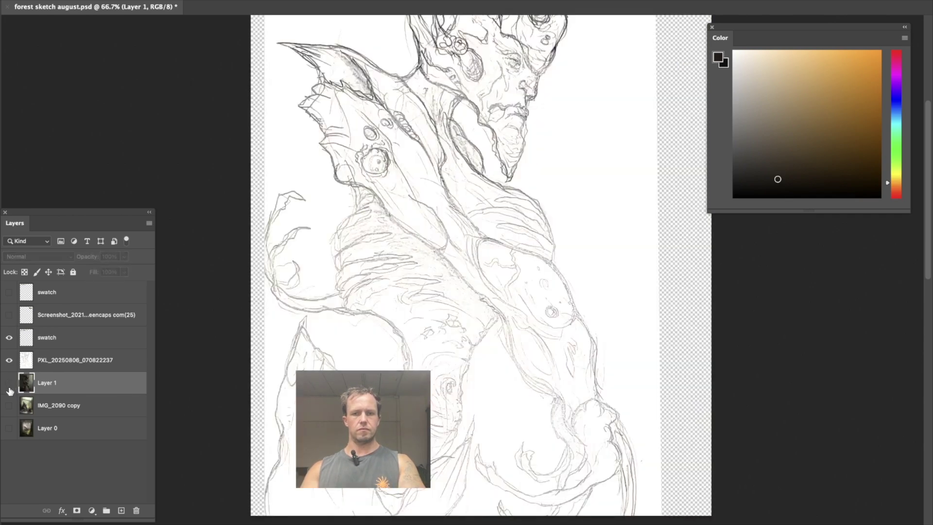
{"action": "left_click", "coordinate": [9, 383]}
- Sample the olive swatch and paint highlights around the knee, checking the shape against the line drawing
{"action": "left_click", "coordinate": [431, 341], "text": "alt"}
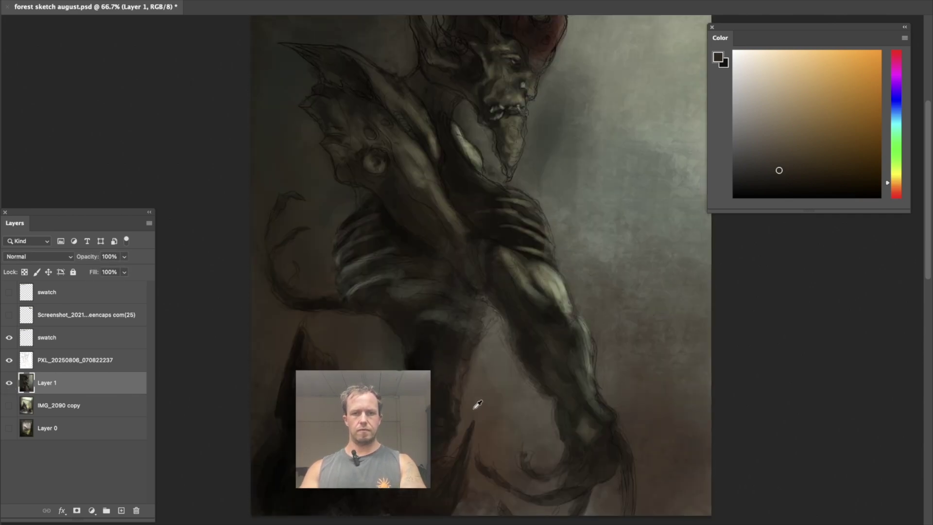
{"action": "left_click", "coordinate": [459, 389], "text": "alt"}
{"action": "left_click_drag", "start_coordinate": [779, 167], "coordinate": [775, 151]}
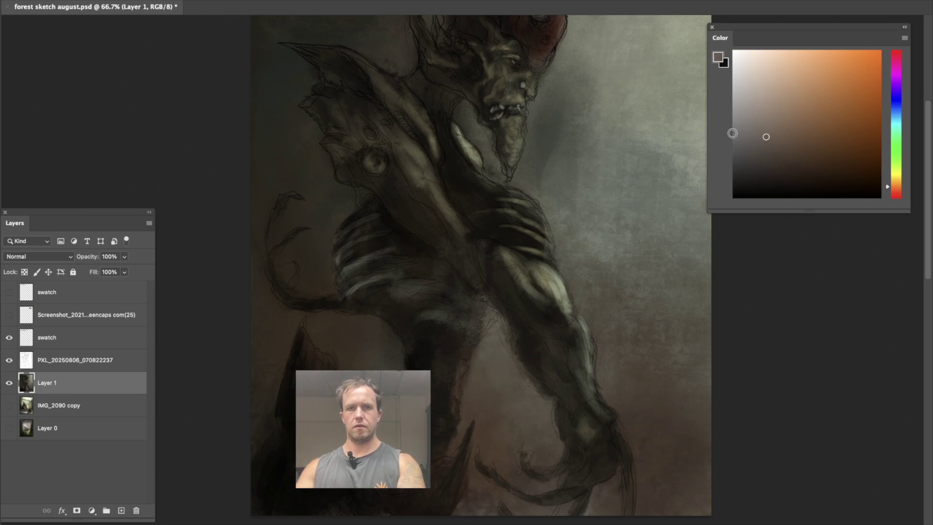
{"action": "scroll", "coordinate": [453, 103], "scroll_direction": "up", "scroll_amount": 5}
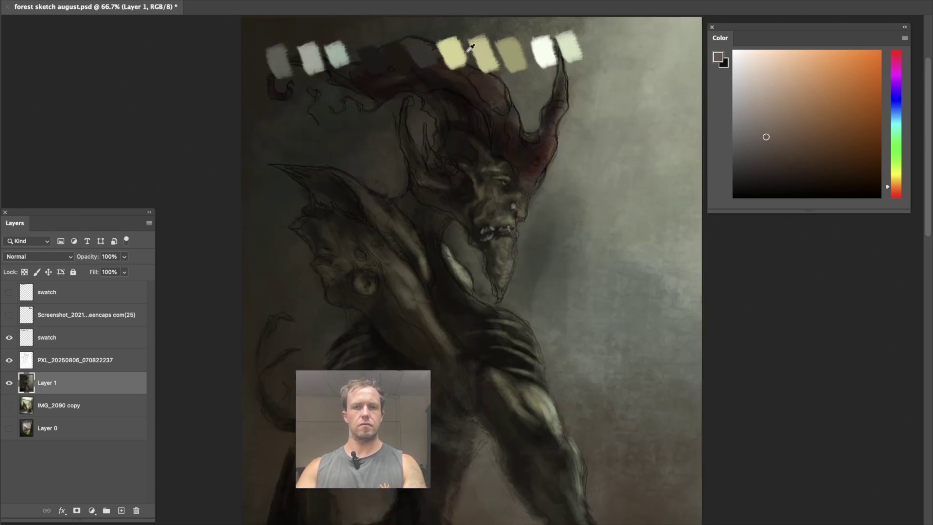
{"action": "left_click", "coordinate": [506, 49], "text": "alt"}
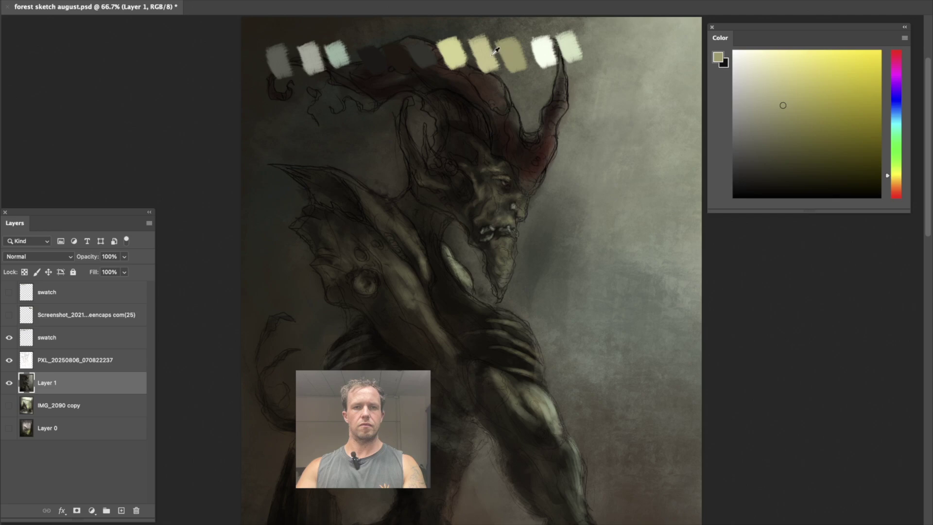
{"action": "left_click_drag", "start_coordinate": [474, 241], "coordinate": [491, 154]}
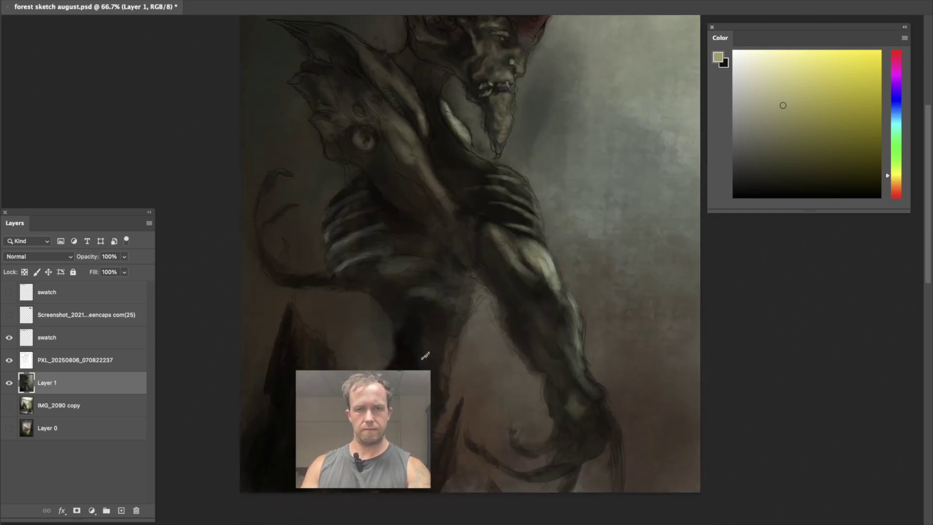
{"action": "left_click", "coordinate": [8, 383]}
{"action": "left_click", "coordinate": [8, 383]}
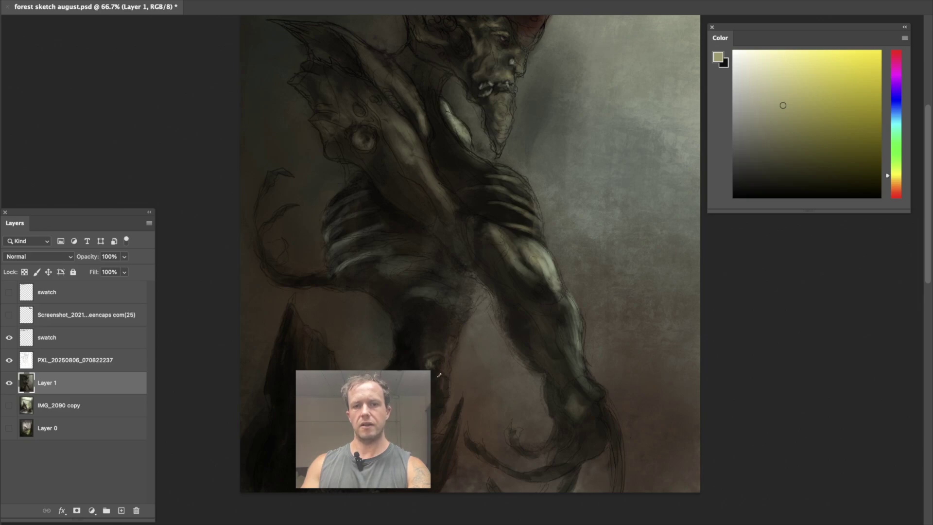
- Using the line drawing as reference, paint olive highlight bands up the thigh and across the hip
{"action": "left_click", "coordinate": [9, 383]}
{"action": "left_click", "coordinate": [9, 383]}
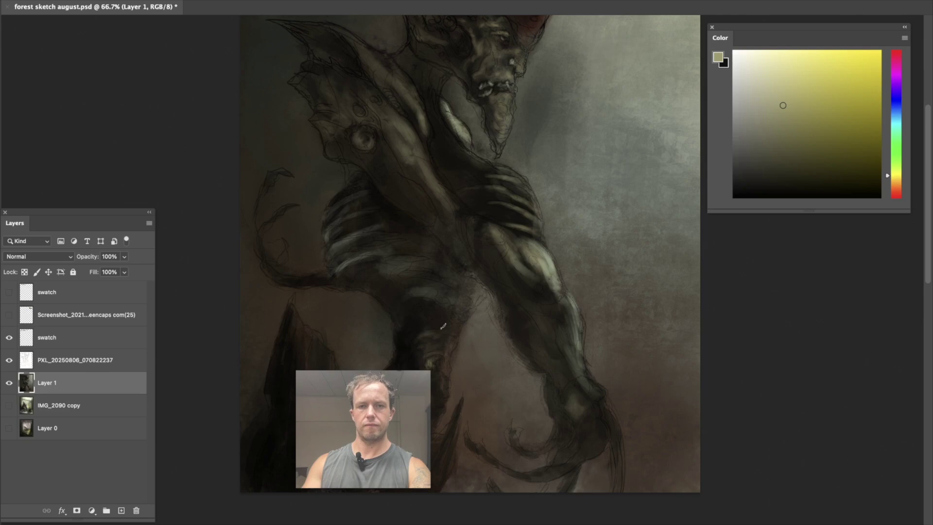
{"action": "left_click", "coordinate": [10, 383]}
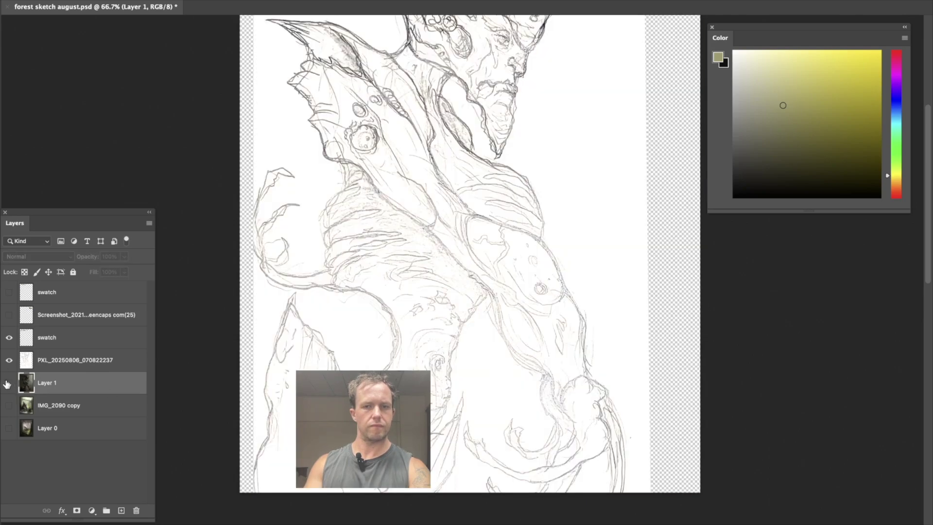
{"action": "left_click", "coordinate": [9, 383]}
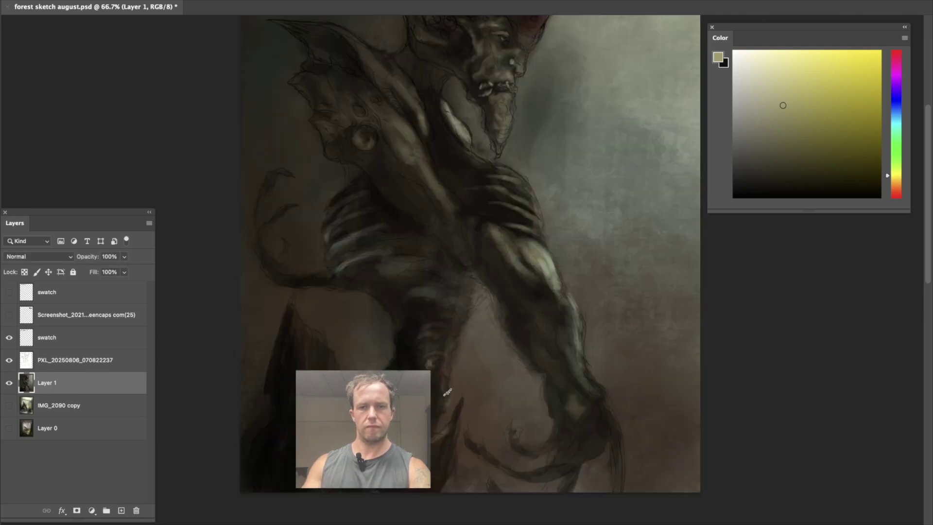
{"action": "mouse_move", "coordinate": [458, 314]}
{"action": "left_mouse_down"}
{"action": "mouse_move", "coordinate": [443, 291]}
{"action": "mouse_move", "coordinate": [394, 294]}
{"action": "left_mouse_up"}
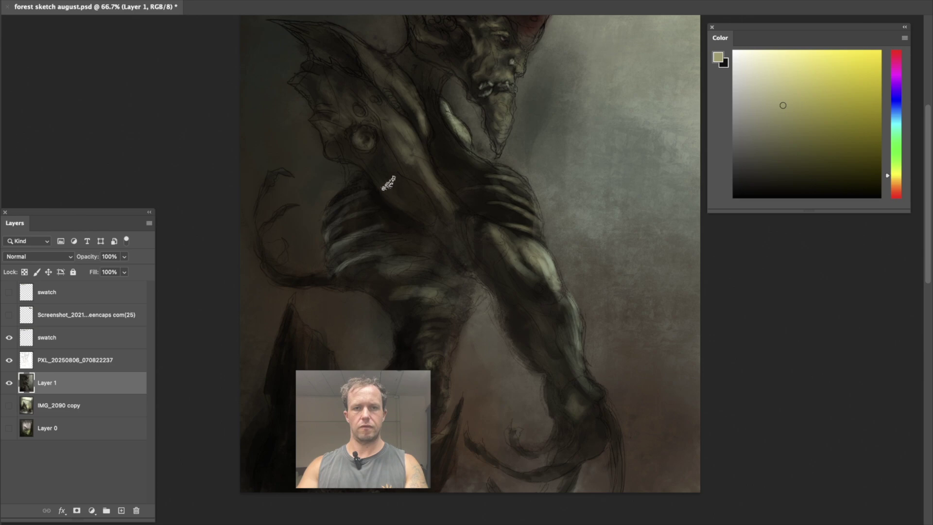
- Tint the underside of the upper arm with a muted dark red and compare it with the line drawing
{"action": "left_click", "coordinate": [895, 193]}
{"action": "mouse_move", "coordinate": [443, 212]}
{"action": "left_mouse_down"}
{"action": "mouse_move", "coordinate": [391, 163]}
{"action": "mouse_move", "coordinate": [392, 199]}
{"action": "mouse_move", "coordinate": [413, 207]}
{"action": "mouse_move", "coordinate": [396, 171]}
{"action": "left_mouse_up"}
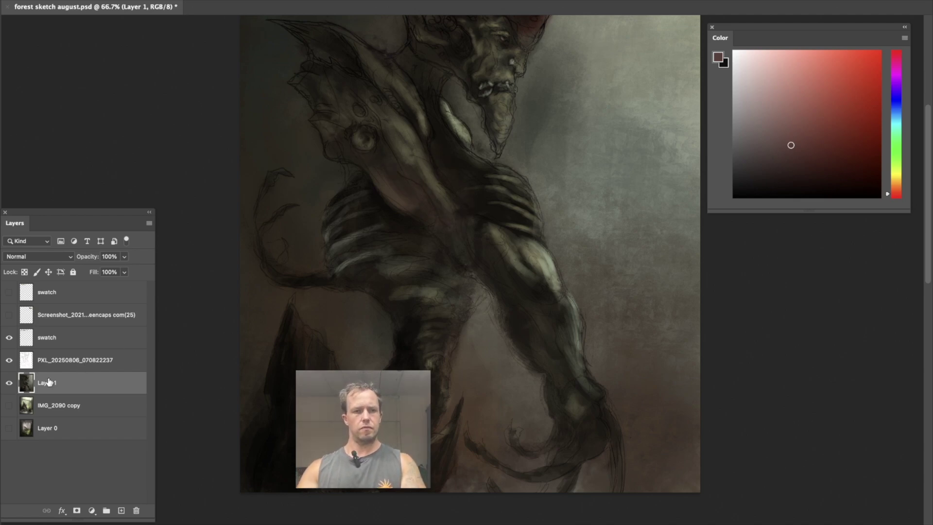
{"action": "left_click", "coordinate": [10, 382]}
{"action": "left_click", "coordinate": [9, 382]}
- Sample tones from the arm, shoulder and ribs, and blend muted olive over the far shoulder
{"action": "left_click", "coordinate": [444, 177], "text": "alt"}
{"action": "left_click", "coordinate": [417, 148], "text": "alt"}
{"action": "left_click", "coordinate": [406, 137], "text": "alt"}
{"action": "left_click", "coordinate": [468, 167], "text": "alt"}
{"action": "left_click", "coordinate": [522, 180], "text": "alt"}
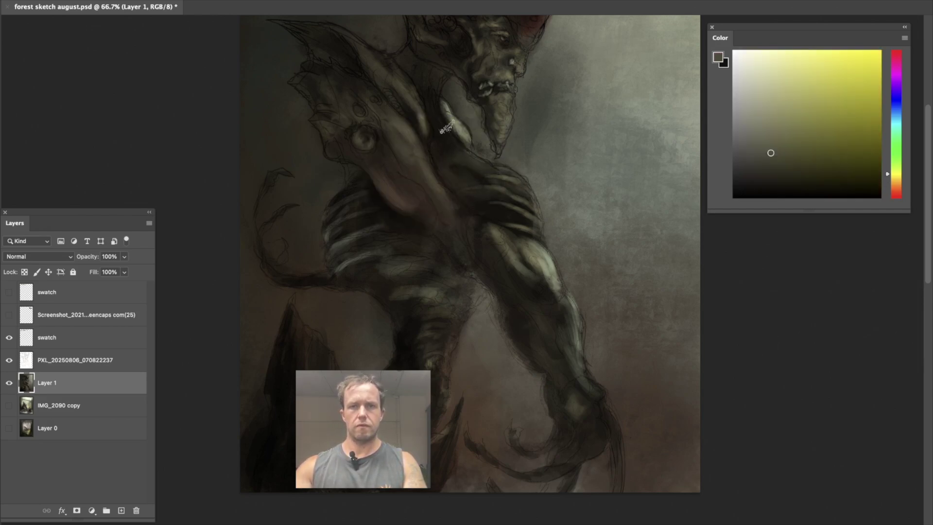
- Using the line drawing as reference, paint the neck with olive-grey highlights sampled from the far shoulder and near-black shadows under the head
{"action": "scroll", "coordinate": [414, 232], "scroll_direction": "up", "scroll_amount": 3}
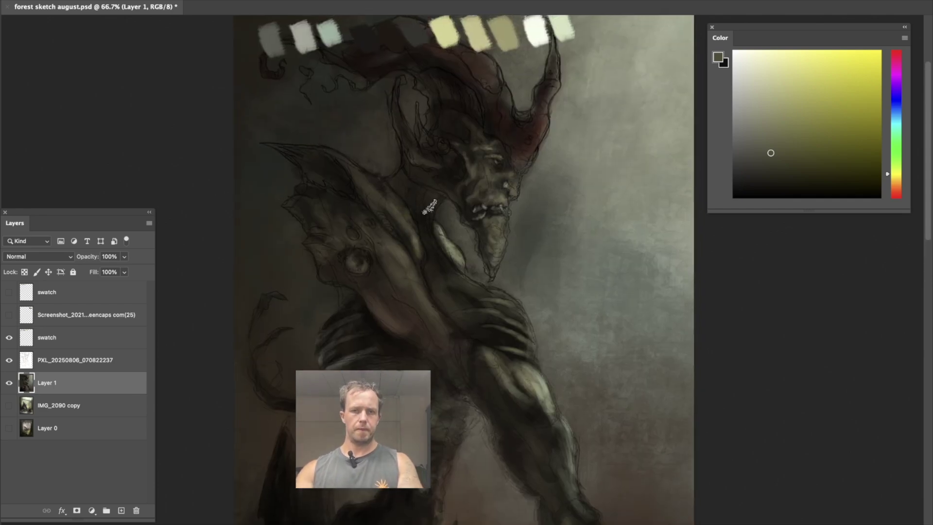
{"action": "left_click", "coordinate": [9, 383]}
{"action": "left_click", "coordinate": [8, 383]}
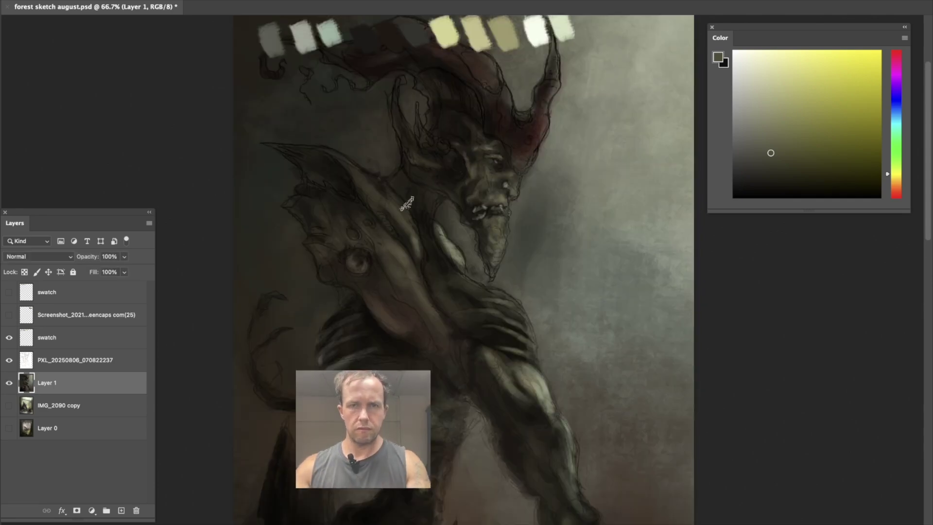
{"action": "left_click", "coordinate": [444, 246], "text": "alt"}
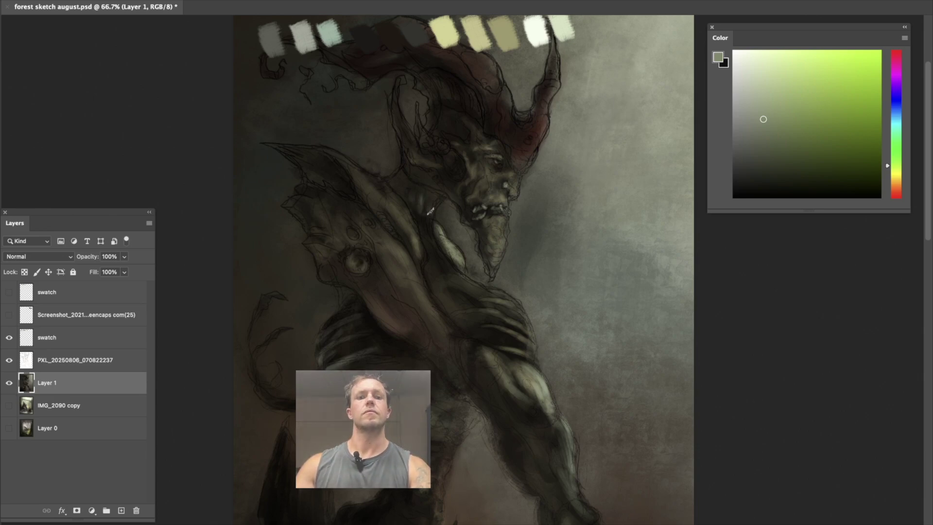
{"action": "left_click", "coordinate": [444, 180], "text": "alt"}
{"action": "left_click", "coordinate": [381, 187], "text": "alt"}
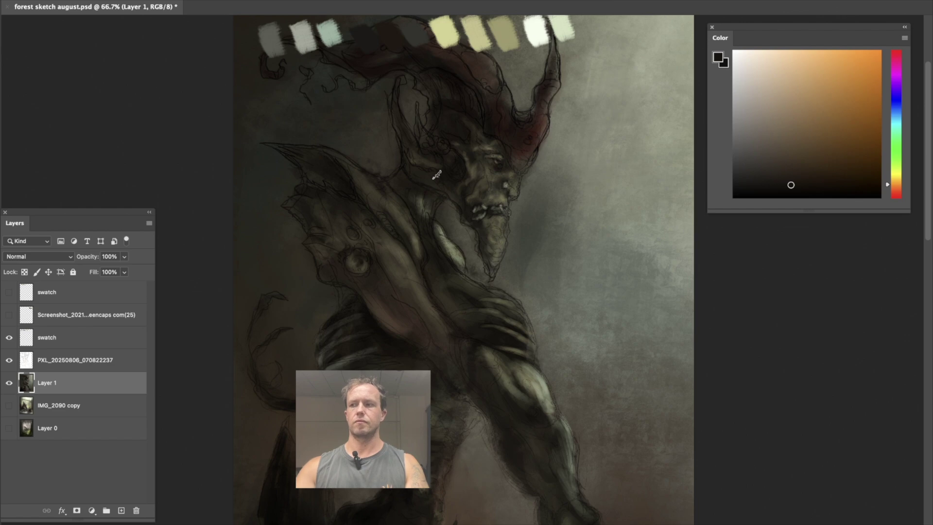
- Hide the swatch layer and merge the line drawing layer PXL_20250806_070822237 down into Layer 1
{"action": "key", "text": "ctrl+minus"}
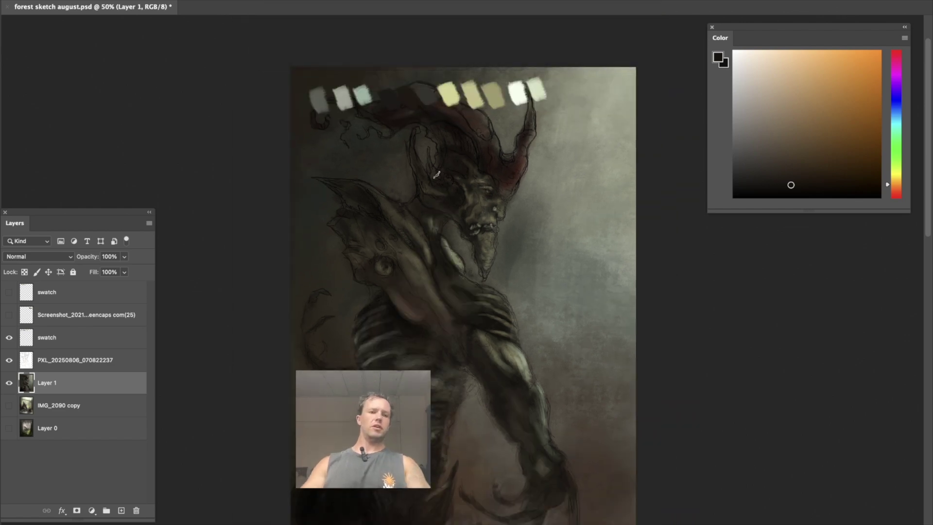
{"action": "left_click", "coordinate": [9, 338]}
{"action": "left_click", "coordinate": [71, 360]}
{"action": "left_click", "coordinate": [10, 360]}
{"action": "left_click", "coordinate": [9, 360]}
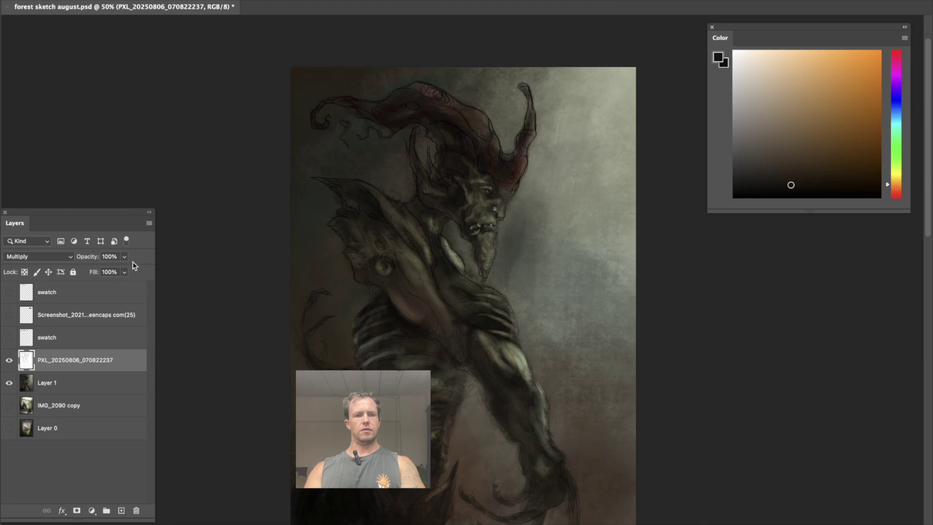
{"action": "right_click", "coordinate": [70, 361]}
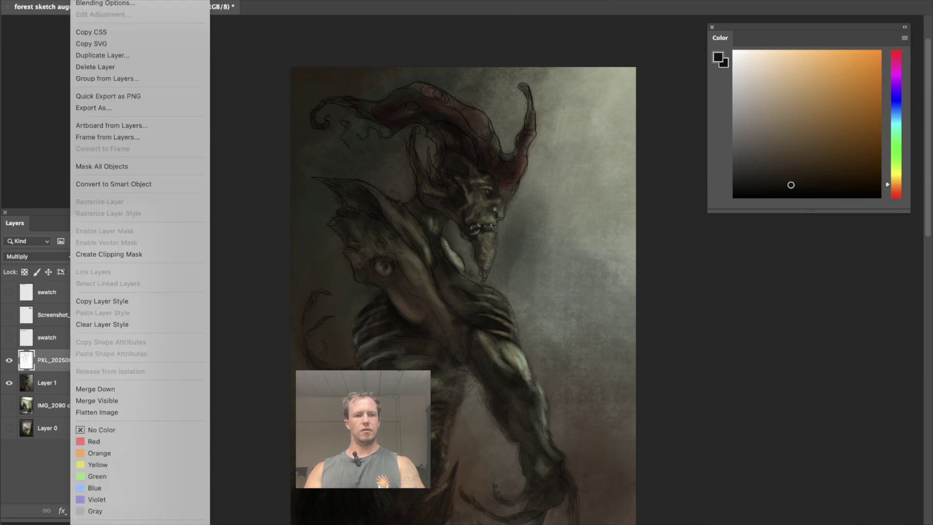
{"action": "left_click", "coordinate": [126, 388]}
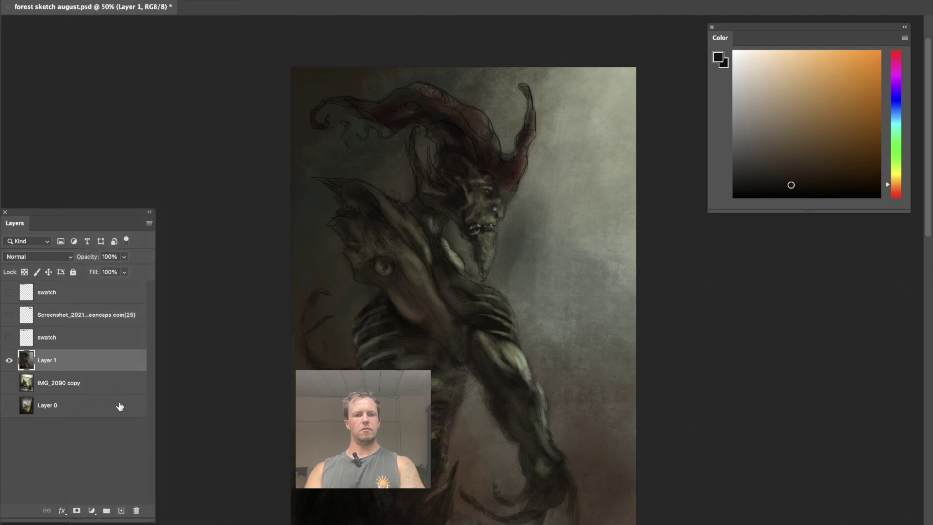
- Sample a light grey-olive from the bright background and add a new layer above Layer 1 in Soft Light mode
{"action": "key", "text": "c"}
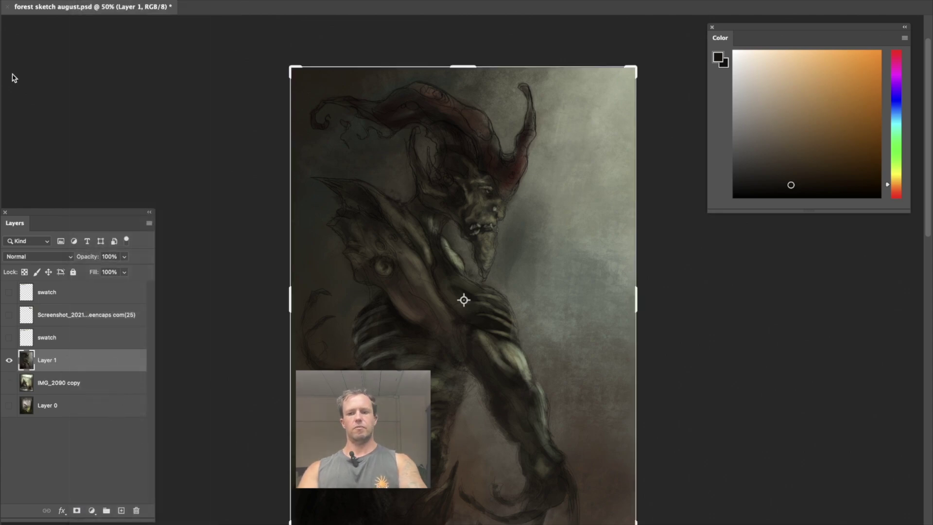
{"action": "key", "text": "Return"}
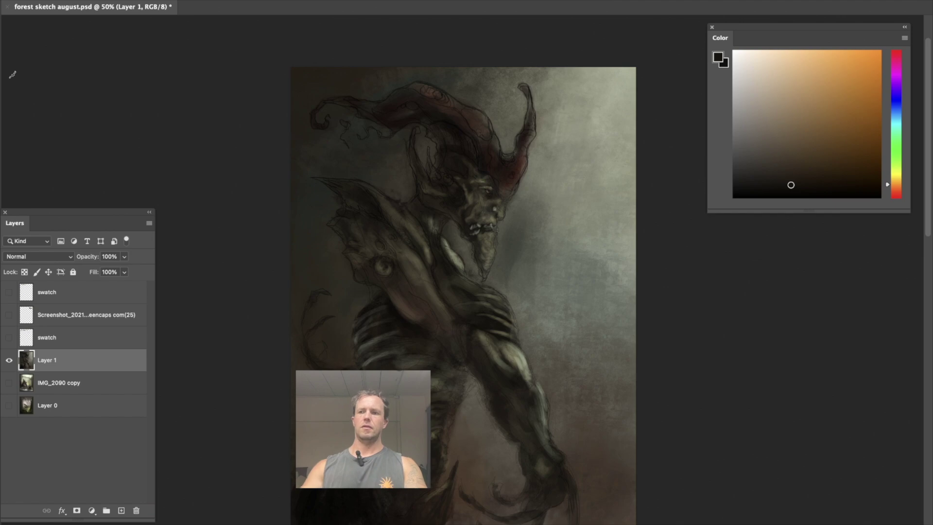
{"action": "left_click", "coordinate": [611, 122], "text": "alt"}
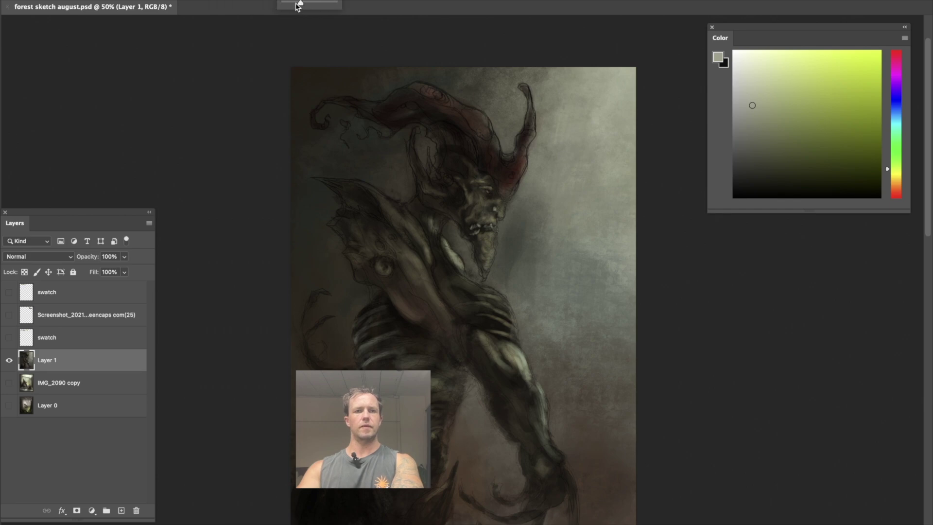
{"action": "left_click", "coordinate": [121, 510]}
{"action": "left_click", "coordinate": [41, 257]}
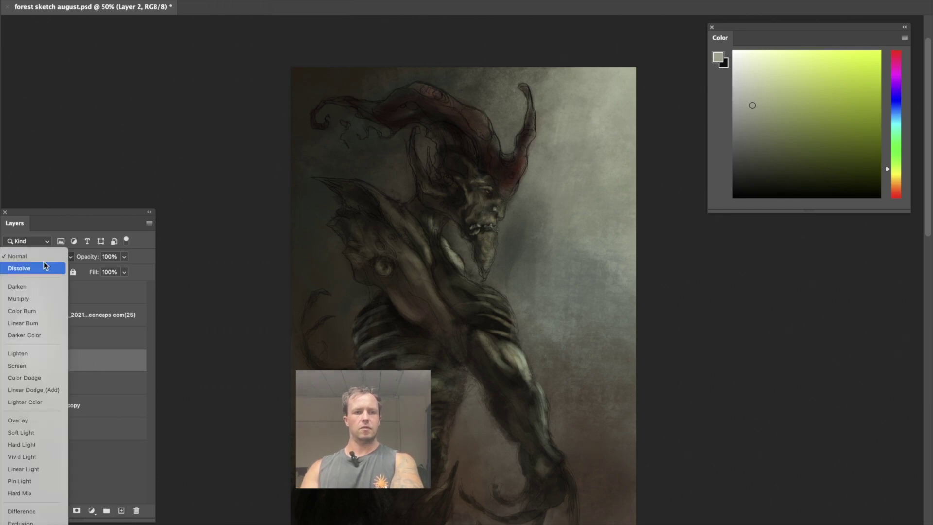
{"action": "left_click", "coordinate": [29, 432]}
- Undo the first background stroke, lighten the colour to a pale yellow-green, and brush a soft glow over the background beside the head
{"action": "mouse_move", "coordinate": [573, 143]}
{"action": "left_mouse_down"}
{"action": "mouse_move", "coordinate": [606, 91]}
{"action": "mouse_move", "coordinate": [595, 129]}
{"action": "mouse_move", "coordinate": [612, 102]}
{"action": "left_mouse_up"}
{"action": "key", "text": "ctrl+z"}
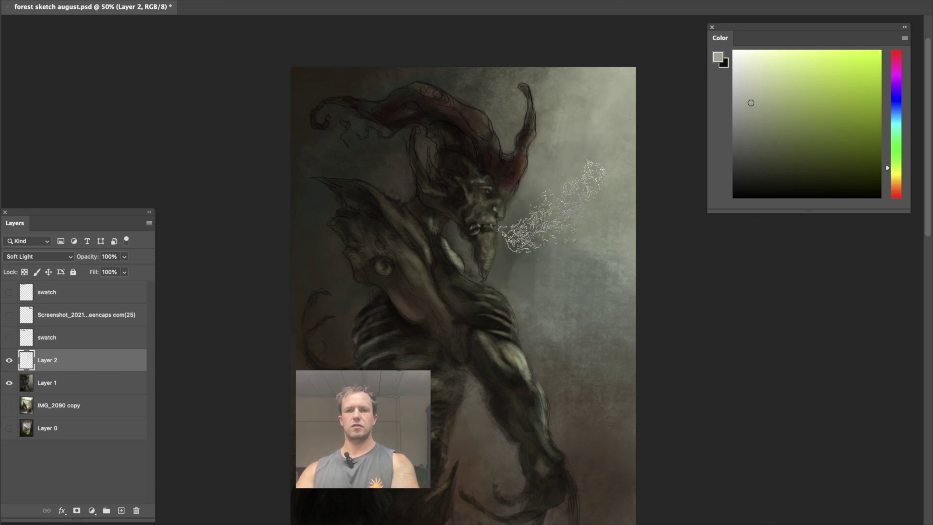
{"action": "left_click", "coordinate": [748, 78]}
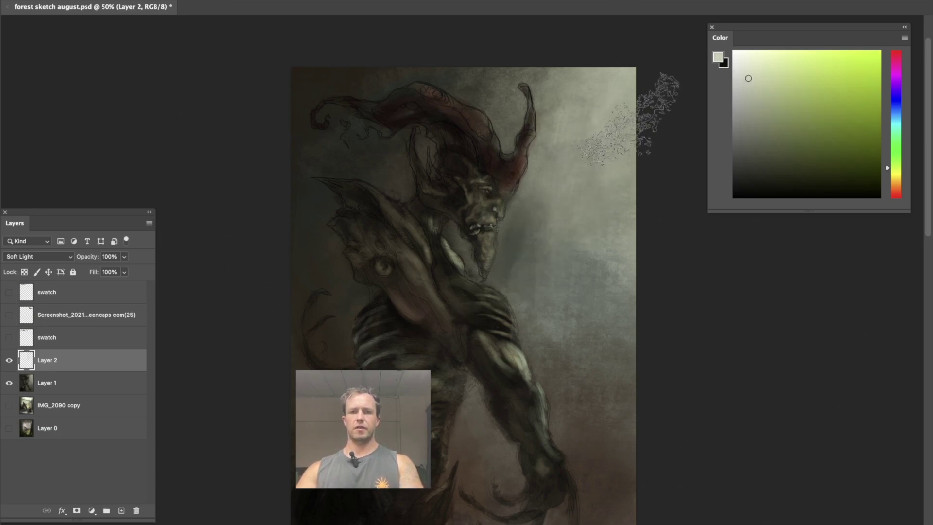
{"action": "key", "text": "v"}
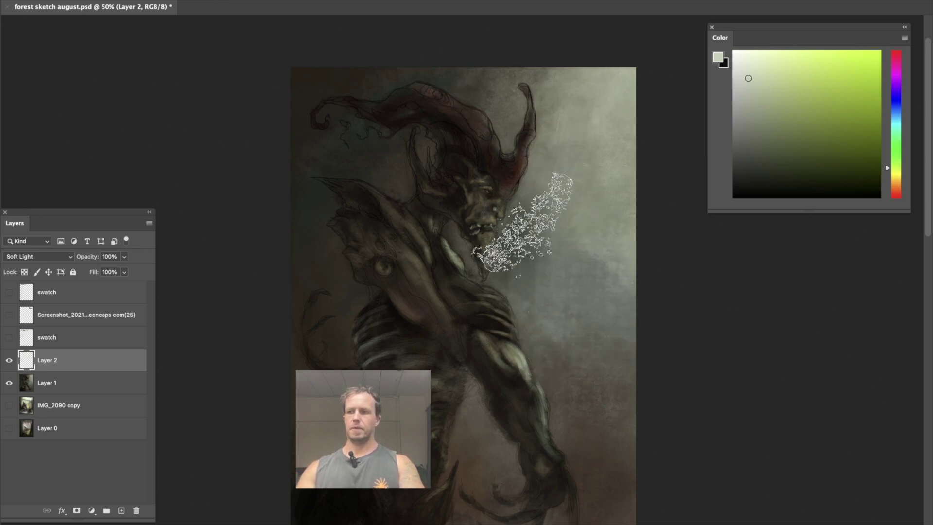
{"action": "left_click", "coordinate": [751, 67]}
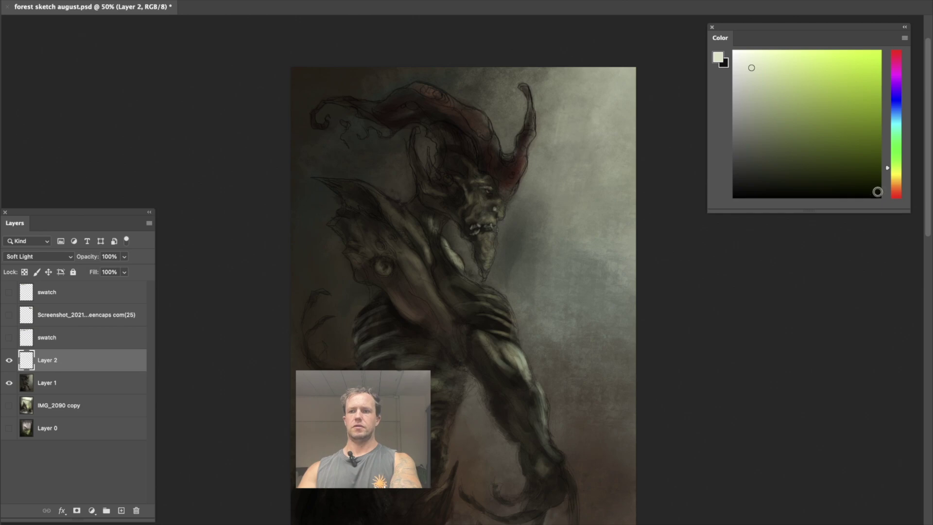
- Shift the pale colour to a warm yellow-orange hue and brush soft light over the creature's near shoulder and arm with a much smaller brush
{"action": "left_click", "coordinate": [895, 180]}
{"action": "key", "text": "bracketleft"}
{"action": "key", "text": "bracketleft"}
{"action": "key", "text": "bracketleft"}
{"action": "key", "text": "bracketleft"}
{"action": "key", "text": "bracketleft"}
{"action": "key", "text": "bracketleft"}
{"action": "key", "text": "bracketleft"}
{"action": "key", "text": "bracketleft"}
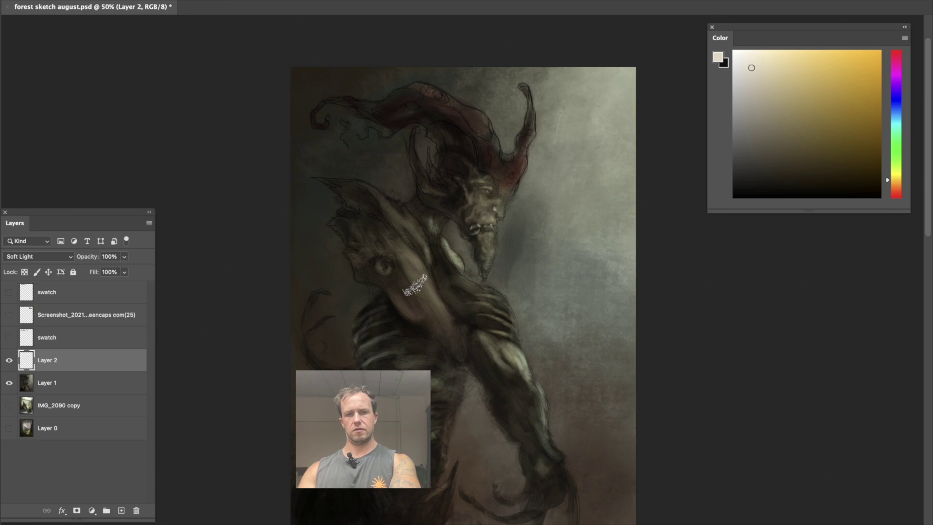
{"action": "left_click", "coordinate": [8, 382]}
{"action": "left_click", "coordinate": [9, 382]}
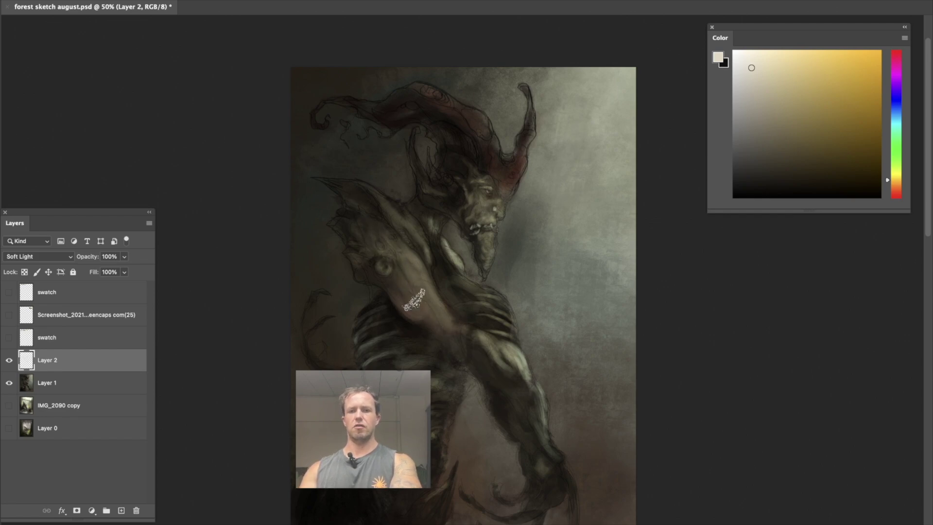
- Mute the colour to grey, sample a warm brown from the lower background, and brush a soft reddish glow behind the forearm
{"action": "left_click", "coordinate": [739, 98]}
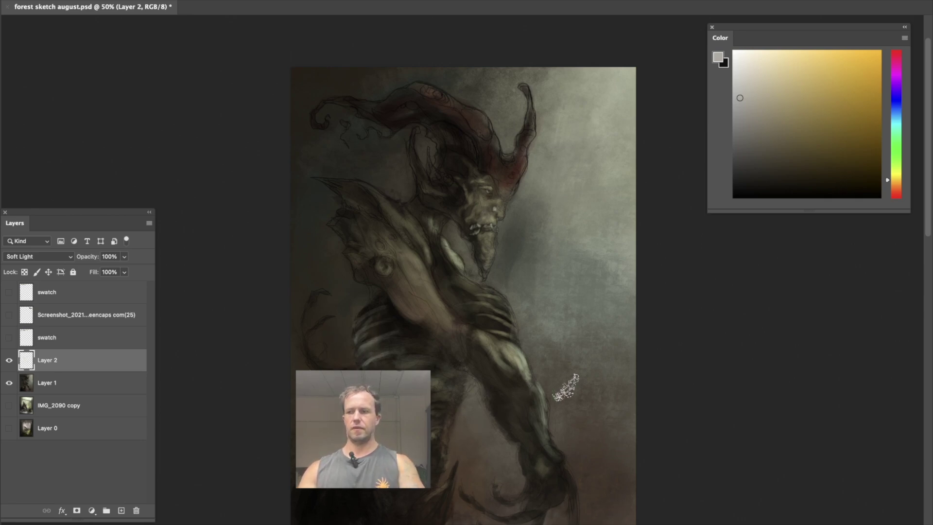
{"action": "left_click", "coordinate": [476, 460], "text": "alt"}
{"action": "left_click", "coordinate": [608, 450], "text": "alt"}
{"action": "left_click", "coordinate": [632, 437], "text": "alt"}
{"action": "left_click", "coordinate": [627, 466], "text": "alt"}
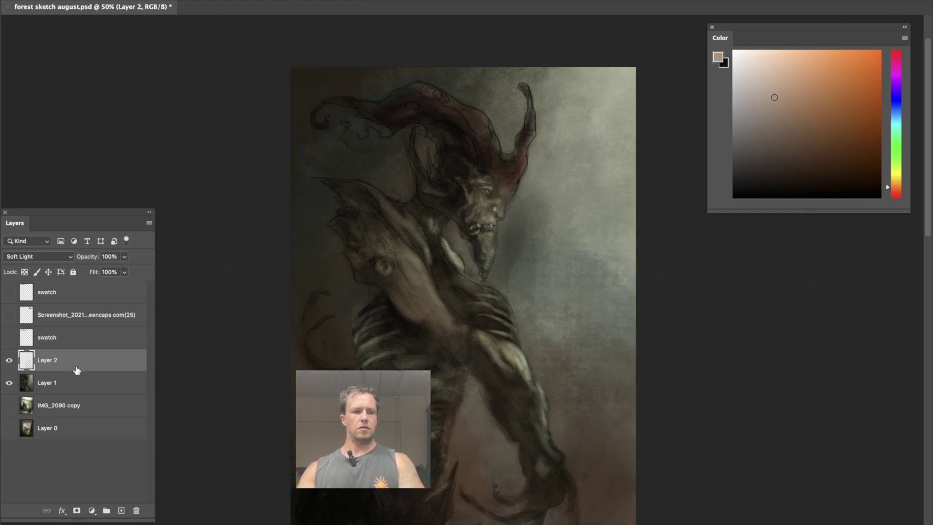
- Add a new layer above Layer 2 in Multiply mode and sample a dark brown from the background behind the long horn
{"action": "left_click", "coordinate": [121, 510]}
{"action": "left_click", "coordinate": [36, 256]}
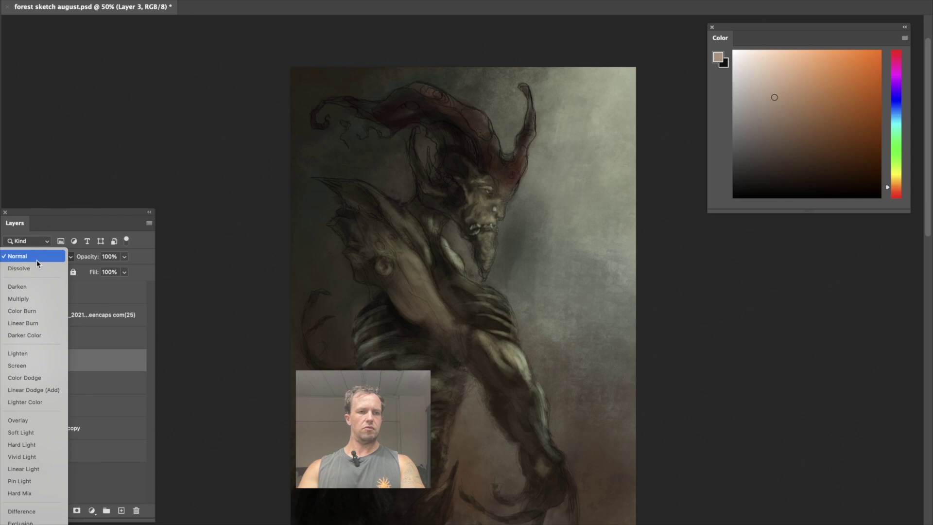
{"action": "left_click", "coordinate": [33, 300]}
{"action": "left_click", "coordinate": [327, 81], "text": "alt"}
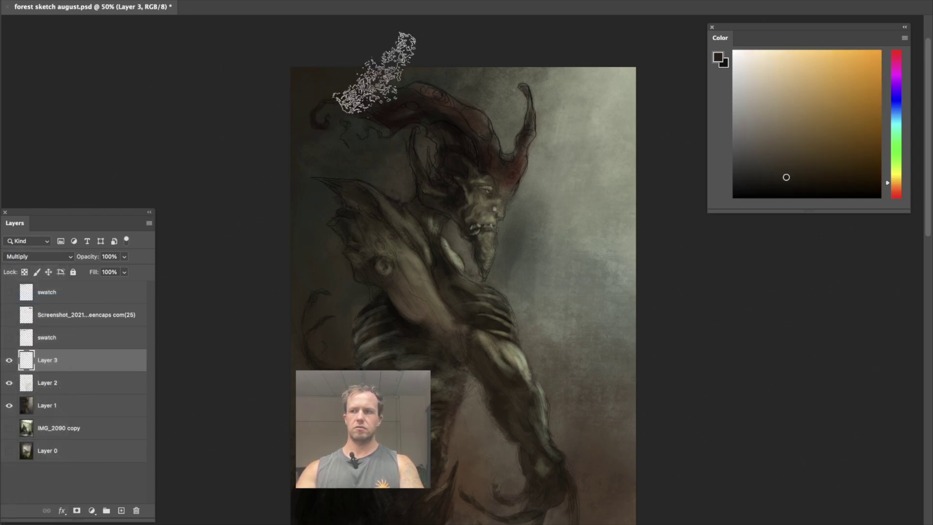
{"action": "left_click", "coordinate": [896, 112]}
- Sample near-black from the figure's lower shadows and brush darker shading around the torso and ribs on Layer 3, reducing the brush size
{"action": "left_click", "coordinate": [364, 494], "text": "alt"}
{"action": "mouse_move", "coordinate": [418, 418]}
{"action": "left_mouse_down"}
{"action": "mouse_move", "coordinate": [409, 266]}
{"action": "mouse_move", "coordinate": [482, 299]}
{"action": "left_mouse_up"}
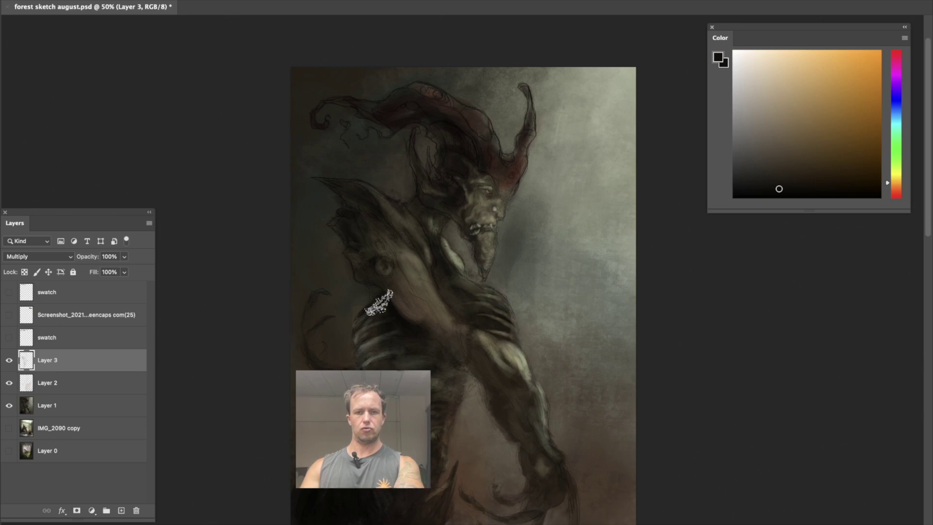
{"action": "key", "text": "bracketleft"}
{"action": "key", "text": "bracketleft"}
{"action": "key", "text": "bracketleft"}
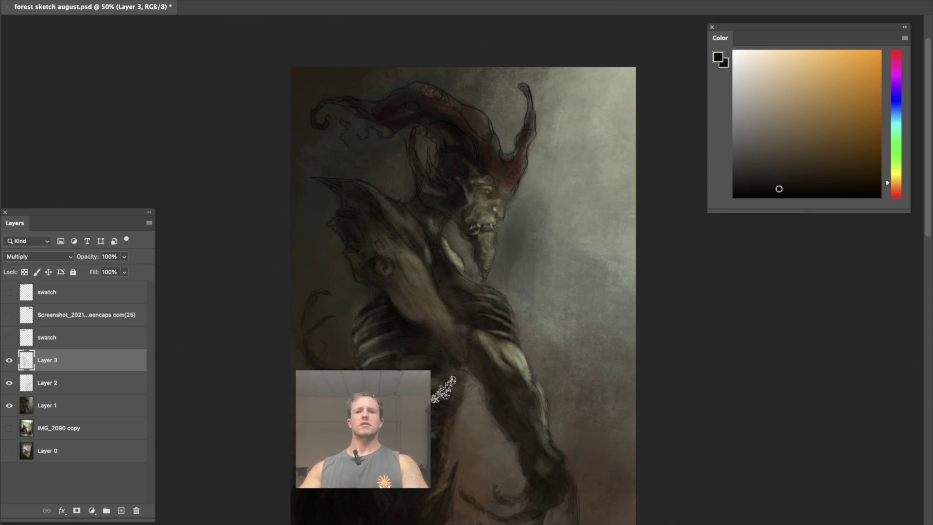
{"action": "key", "text": "ctrl+minus"}
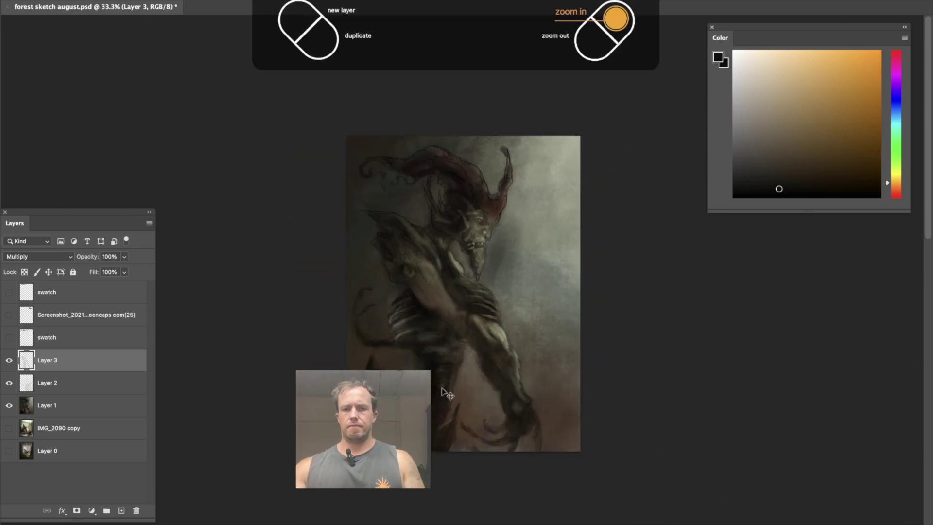
{"action": "key", "text": "ctrl+plus"}
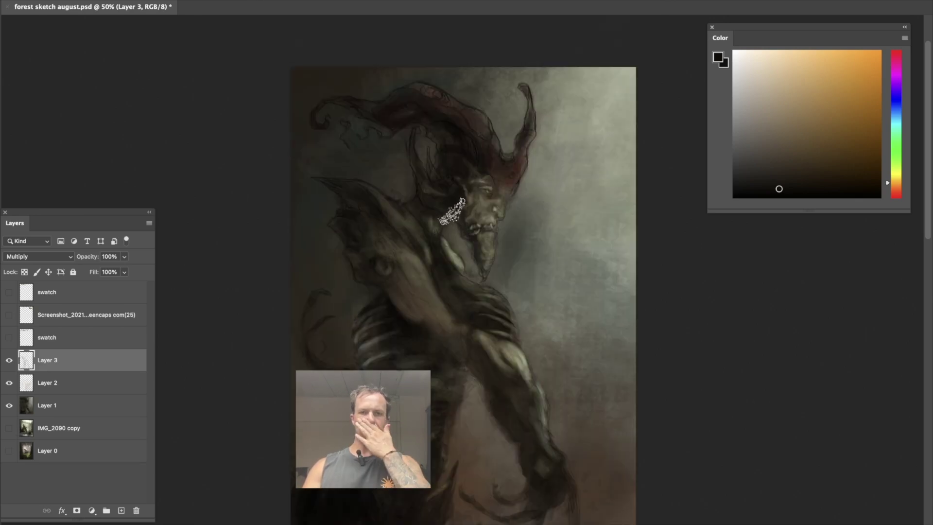
- Merge Layer 1, Layer 2 and Layer 3 into a single layer
{"action": "left_click", "coordinate": [83, 408], "text": "shift"}
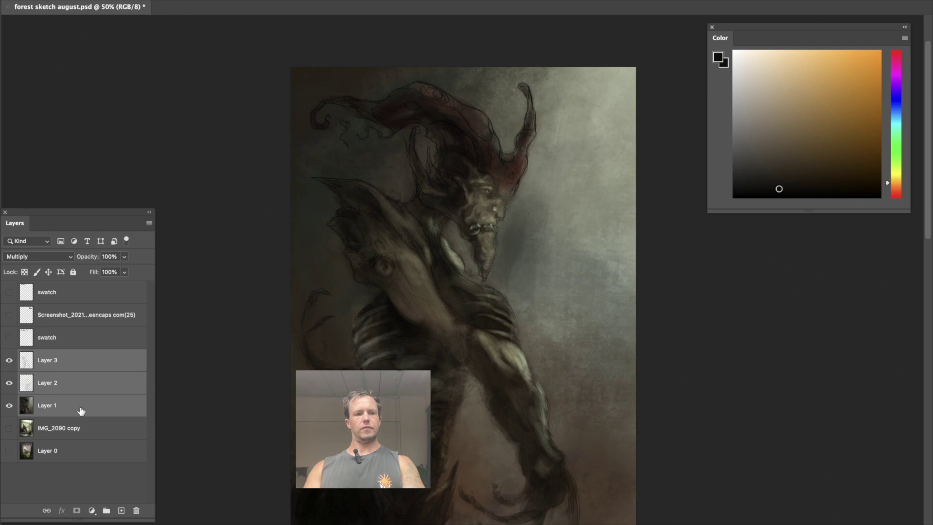
{"action": "right_click", "coordinate": [83, 408]}
{"action": "left_click", "coordinate": [140, 388]}
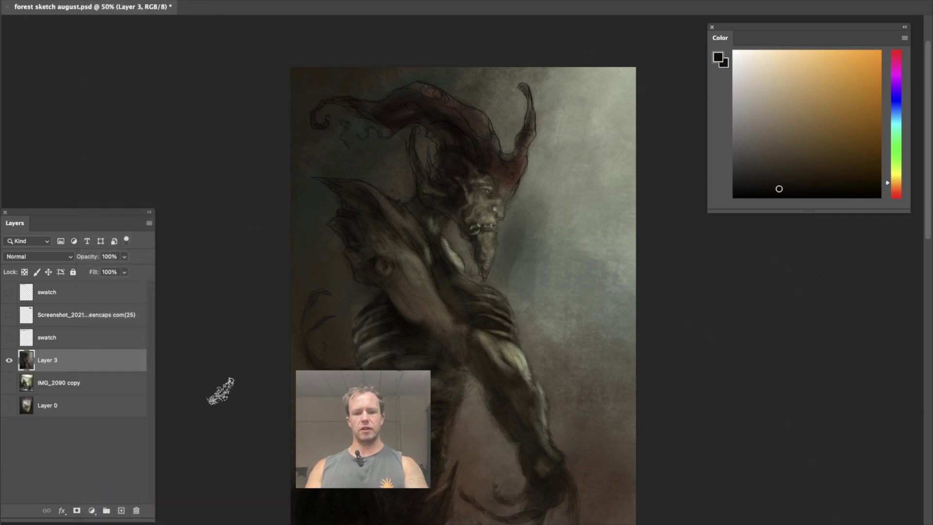
{"action": "left_click", "coordinate": [245, 6]}
{"action": "left_click", "coordinate": [303, 2]}
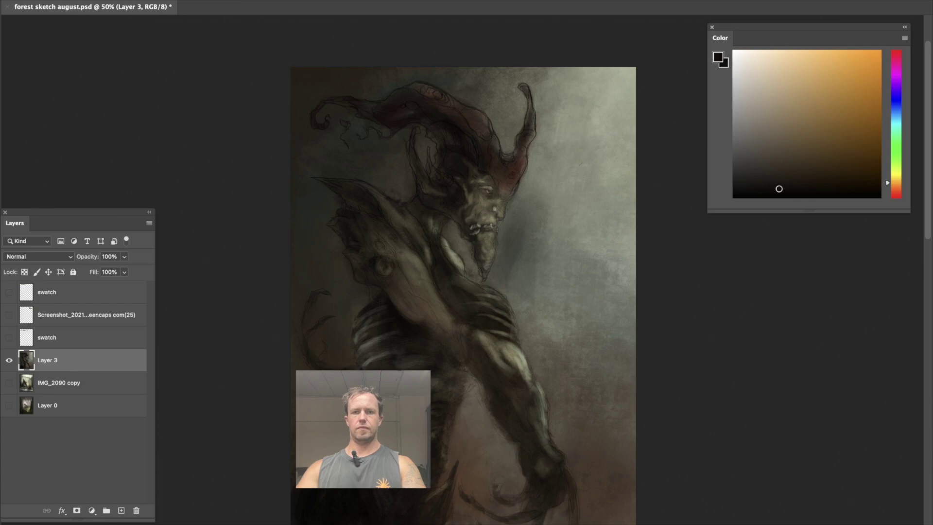
- Using background colours lightened to pale yellow-green, paint rim light along the front horn's outer edge down to the brow, removing the stray strokes above the horns
{"action": "left_click", "coordinate": [609, 125], "text": "alt"}
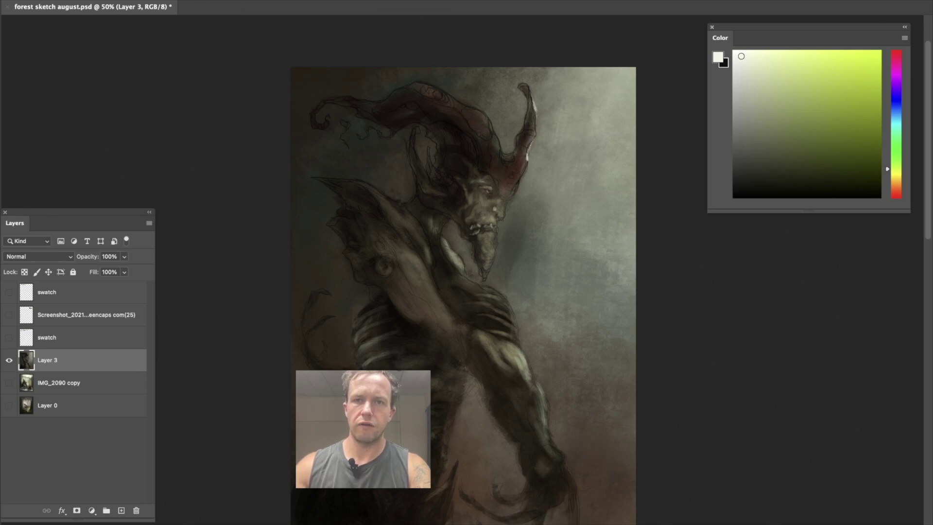
{"action": "mouse_move", "coordinate": [574, 255]}
{"action": "left_mouse_down"}
{"action": "mouse_move", "coordinate": [398, 326]}
{"action": "mouse_move", "coordinate": [573, 294]}
{"action": "left_mouse_up"}
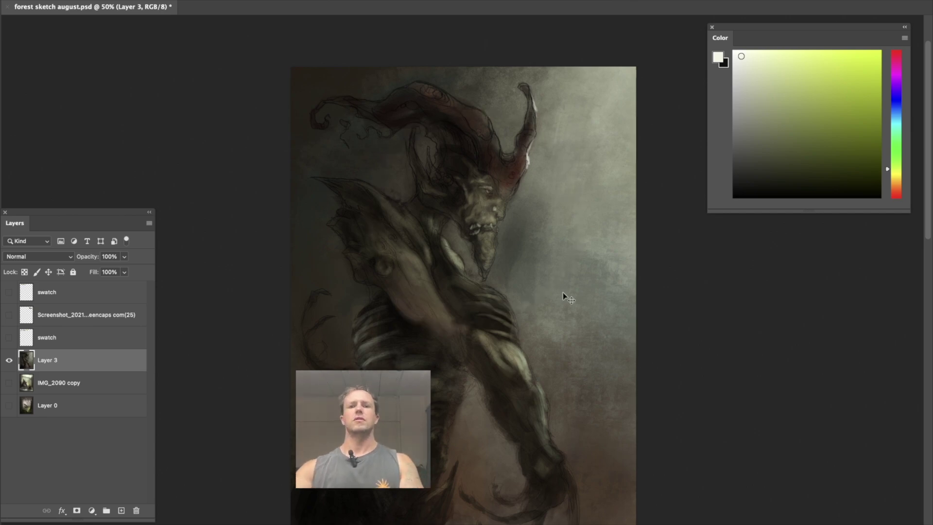
{"action": "key", "text": "ctrl+plus"}
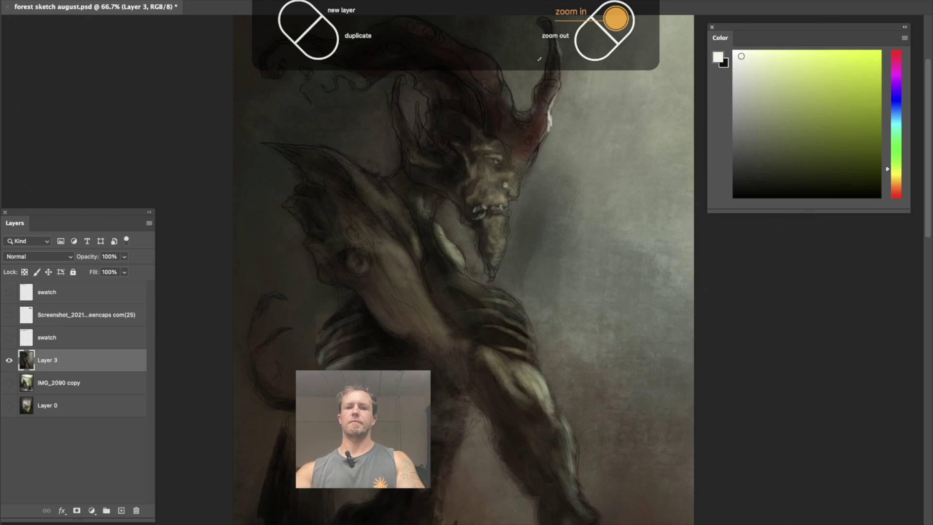
{"action": "key", "text": "super+plus"}
{"action": "mouse_move", "coordinate": [539, 58]}
{"action": "left_mouse_down"}
{"action": "mouse_move", "coordinate": [367, 192]}
{"action": "mouse_move", "coordinate": [480, 281]}
{"action": "left_mouse_up"}
{"action": "left_click_drag", "start_coordinate": [474, 193], "coordinate": [361, 124]}
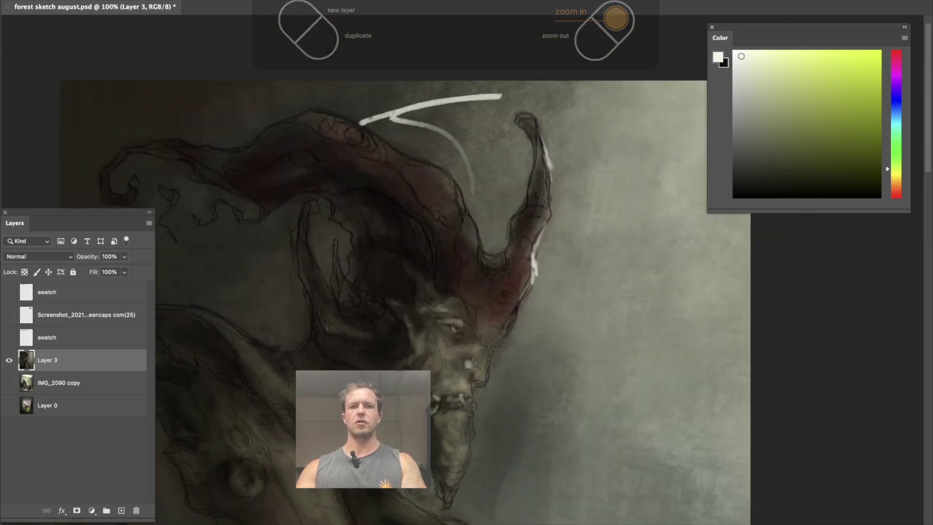
{"action": "scroll", "coordinate": [487, 211], "scroll_direction": "down", "scroll_amount": 3}
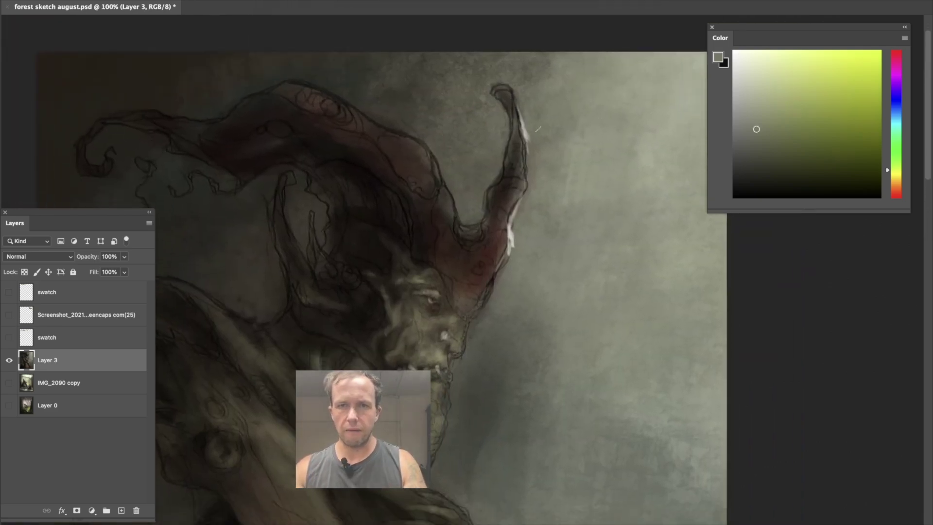
{"action": "left_click_drag", "start_coordinate": [738, 131], "coordinate": [750, 57]}
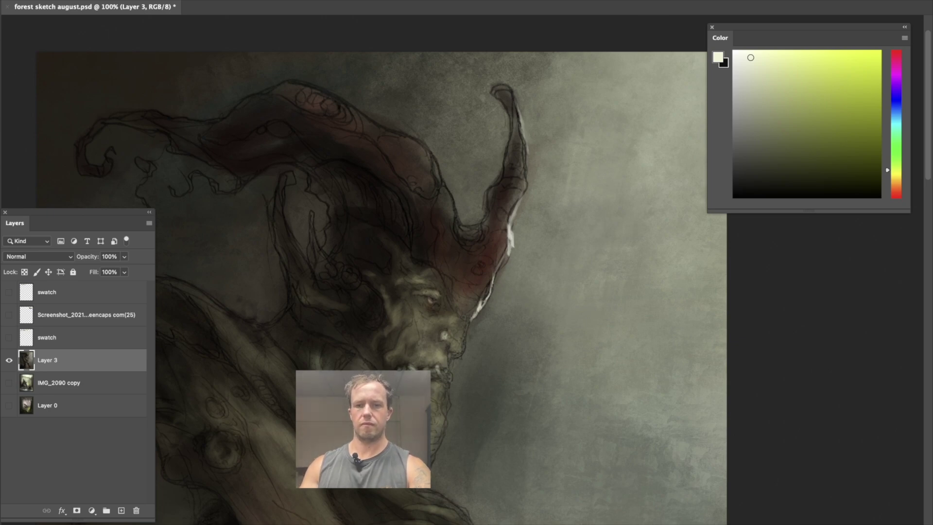
- Examine the horn's rim light against the whole figure
{"action": "key", "text": "Tab"}
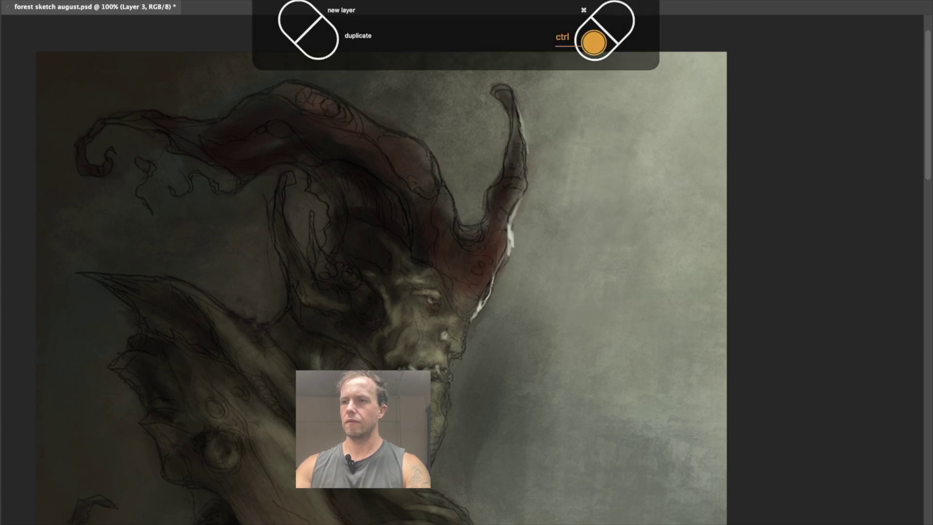
{"action": "key", "text": "Tab"}
{"action": "key", "text": "ctrl+minus"}
{"action": "key", "text": "ctrl+minus"}
{"action": "key", "text": "ctrl+minus"}
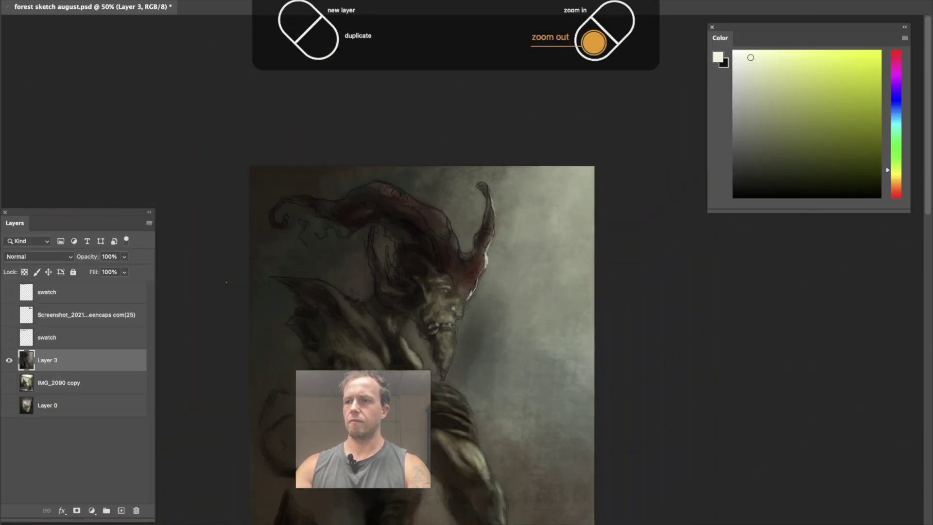
{"action": "left_click_drag", "start_coordinate": [480, 300], "coordinate": [485, 250]}
{"action": "key", "text": "ctrl+plus"}
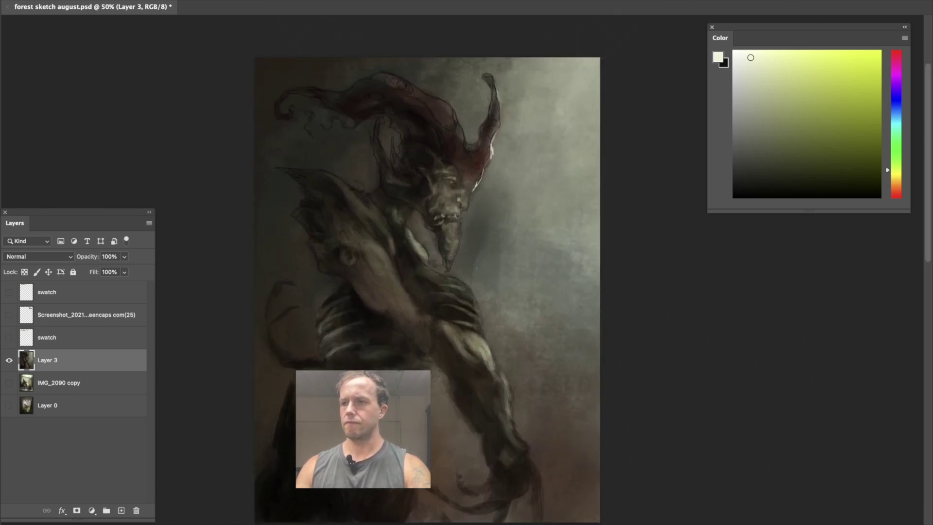
- Paint a thin pale rim light along the face profile from the forehead down to the underside of the nose
{"action": "left_click_drag", "start_coordinate": [481, 258], "coordinate": [430, 356]}
{"action": "key", "text": "ctrl+plus"}
{"action": "key", "text": "ctrl+plus"}
{"action": "key", "text": "ctrl+plus"}
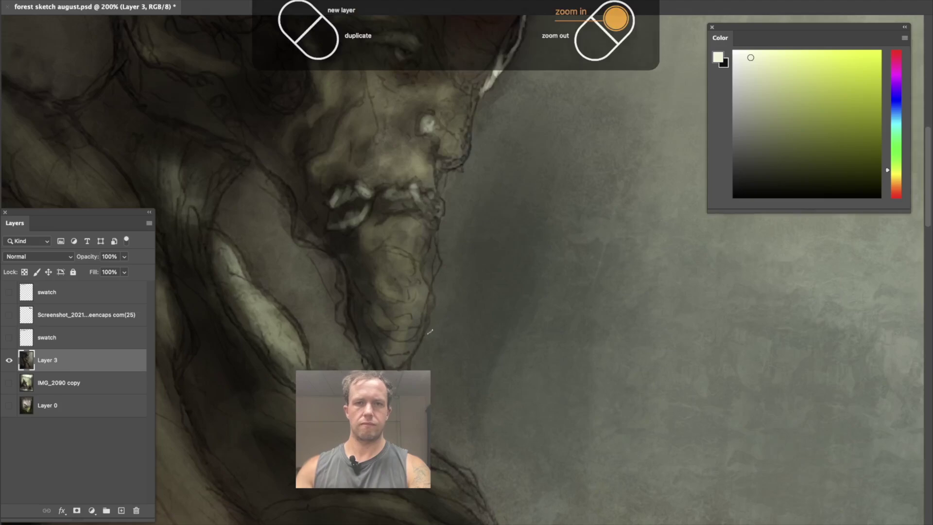
{"action": "key", "text": "ctrl+minus"}
{"action": "key", "text": "ctrl+plus"}
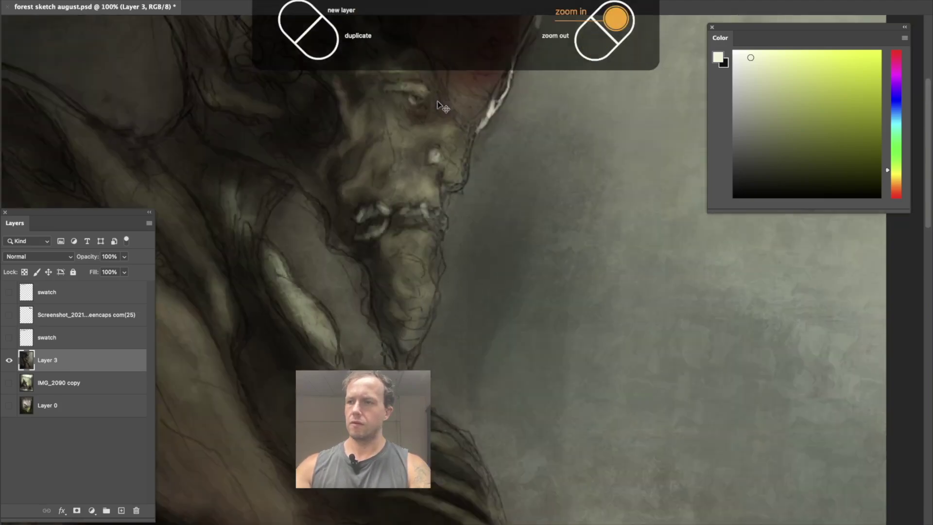
{"action": "mouse_move", "coordinate": [436, 101]}
{"action": "left_mouse_down"}
{"action": "mouse_move", "coordinate": [428, 181]}
{"action": "mouse_move", "coordinate": [485, 160]}
{"action": "mouse_move", "coordinate": [506, 142]}
{"action": "mouse_move", "coordinate": [514, 106]}
{"action": "left_mouse_up"}
{"action": "left_click_drag", "start_coordinate": [462, 217], "coordinate": [446, 243]}
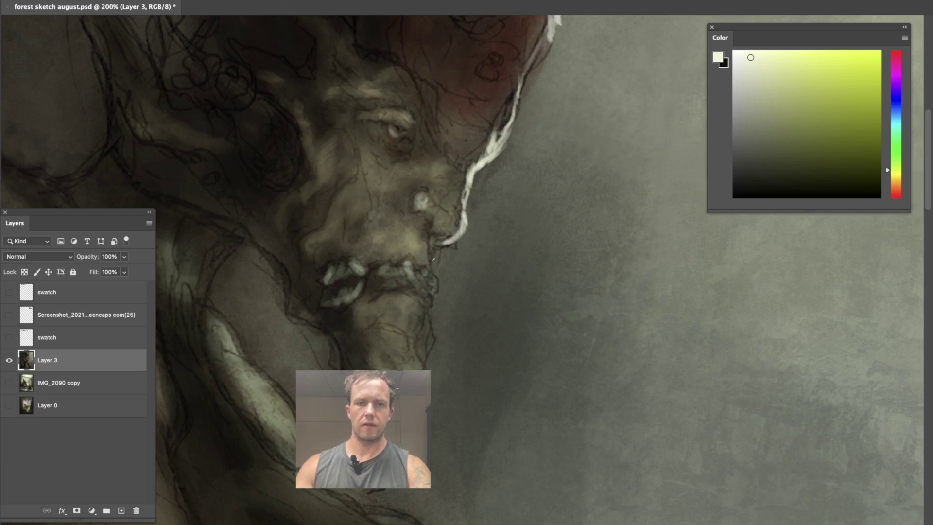
- Extend the pale rim light over the lips and down the front edge of the chin
{"action": "left_click_drag", "start_coordinate": [429, 242], "coordinate": [435, 256]}
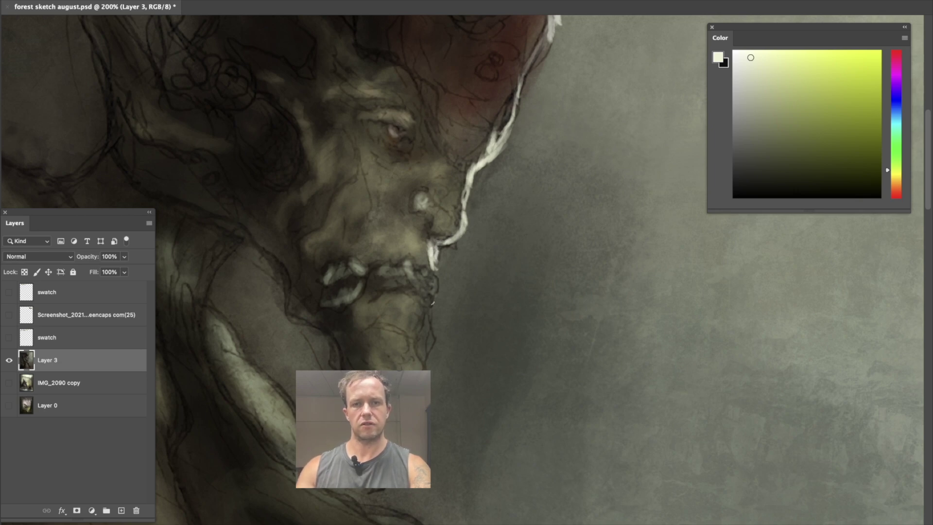
{"action": "left_click_drag", "start_coordinate": [431, 303], "coordinate": [429, 354]}
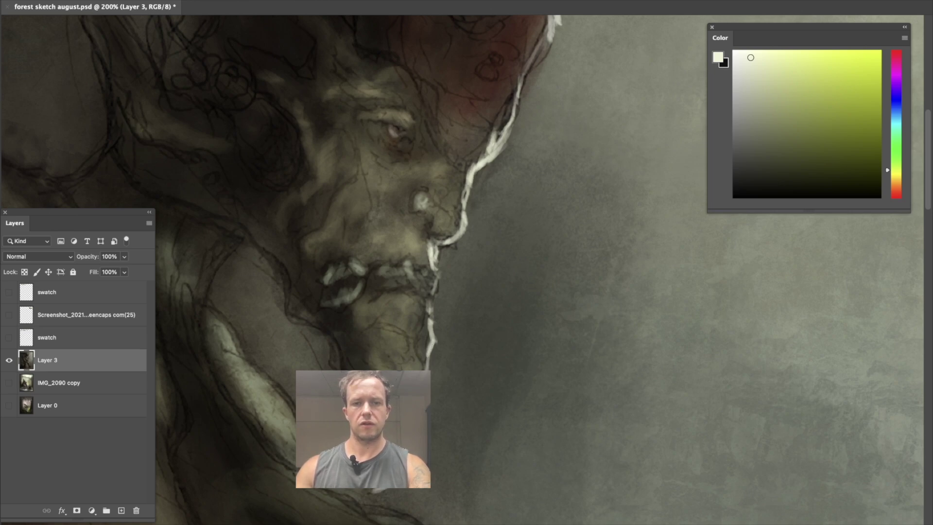
{"action": "mouse_move", "coordinate": [428, 369]}
{"action": "left_mouse_down"}
{"action": "mouse_move", "coordinate": [427, 283]}
{"action": "mouse_move", "coordinate": [446, 240]}
{"action": "left_mouse_up"}
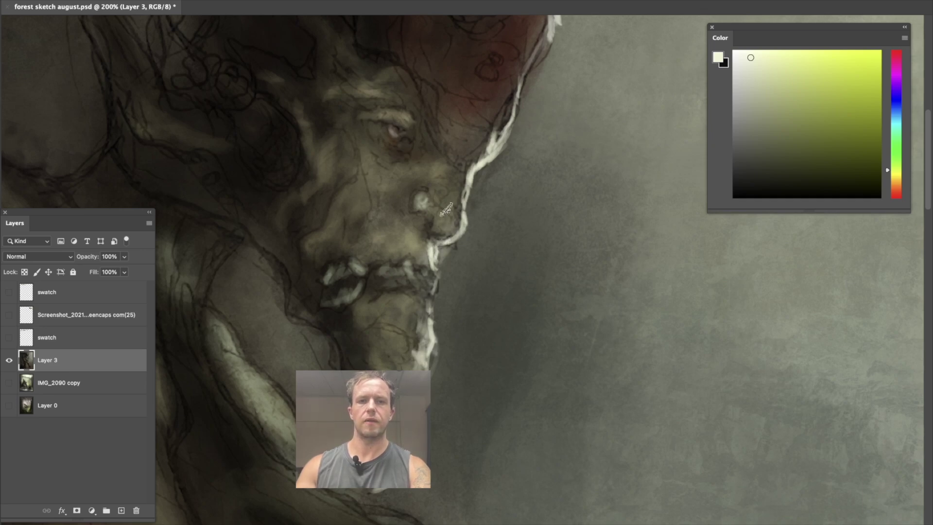
- Brighten the nose and the brow above the eye, and carry the rim light down the beard to its tip
{"action": "mouse_move", "coordinate": [459, 210]}
{"action": "left_mouse_down"}
{"action": "mouse_move", "coordinate": [470, 159]}
{"action": "mouse_move", "coordinate": [456, 224]}
{"action": "mouse_move", "coordinate": [505, 105]}
{"action": "left_mouse_up"}
{"action": "mouse_move", "coordinate": [385, 143]}
{"action": "left_mouse_down"}
{"action": "mouse_move", "coordinate": [349, 241]}
{"action": "mouse_move", "coordinate": [372, 241]}
{"action": "mouse_move", "coordinate": [361, 238]}
{"action": "left_mouse_up"}
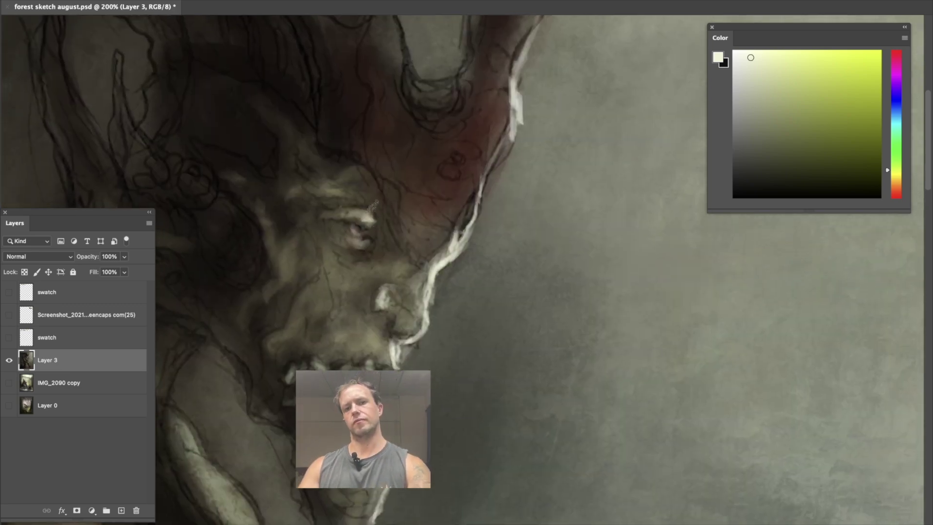
{"action": "left_click_drag", "start_coordinate": [484, 174], "coordinate": [507, 150]}
{"action": "left_click_drag", "start_coordinate": [433, 255], "coordinate": [573, 5]}
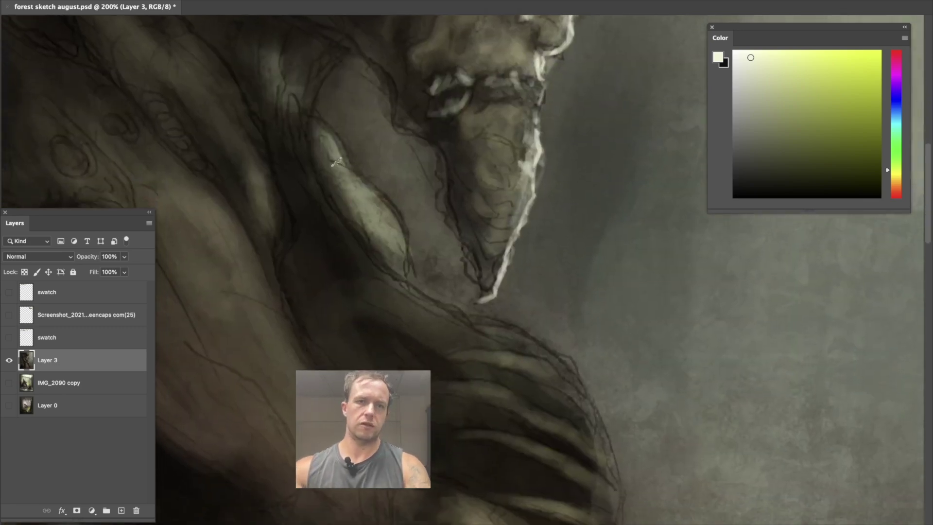
- Shift the pale colour towards green and paint bright highlights along the upper edge of the light form between the neck and beard
{"action": "left_click", "coordinate": [897, 164]}
{"action": "mouse_move", "coordinate": [342, 155]}
{"action": "left_mouse_down"}
{"action": "mouse_move", "coordinate": [312, 119]}
{"action": "mouse_move", "coordinate": [353, 170]}
{"action": "left_mouse_up"}
{"action": "left_click_drag", "start_coordinate": [322, 134], "coordinate": [382, 204]}
{"action": "mouse_move", "coordinate": [338, 166]}
{"action": "left_mouse_down"}
{"action": "mouse_move", "coordinate": [386, 197]}
{"action": "mouse_move", "coordinate": [402, 226]}
{"action": "left_mouse_up"}
{"action": "mouse_move", "coordinate": [370, 187]}
{"action": "left_mouse_down"}
{"action": "mouse_move", "coordinate": [410, 247]}
{"action": "mouse_move", "coordinate": [414, 279]}
{"action": "mouse_move", "coordinate": [380, 207]}
{"action": "left_mouse_up"}
{"action": "left_click_drag", "start_coordinate": [389, 238], "coordinate": [348, 183]}
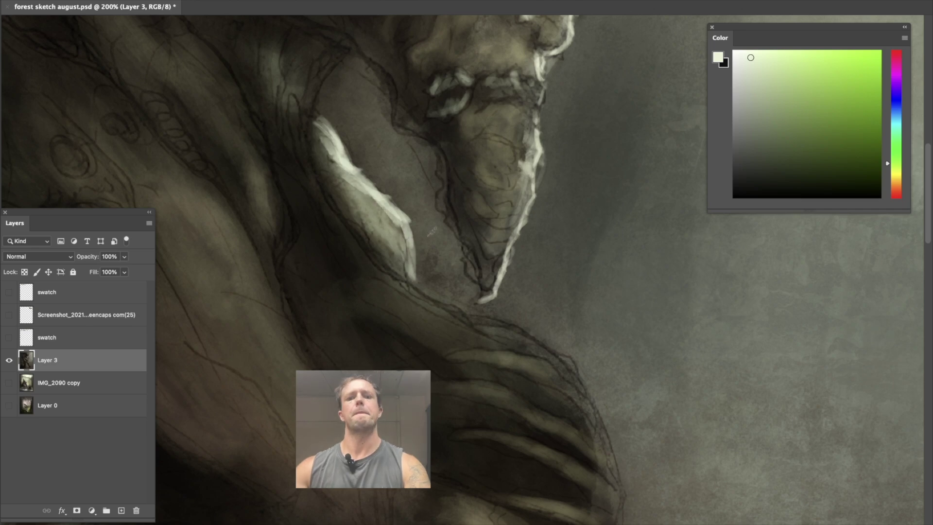
- Examine the new rim light and highlights across the whole figure
{"action": "key", "text": "ctrl+minus"}
{"action": "key", "text": "ctrl+minus"}
{"action": "key", "text": "ctrl+minus"}
{"action": "key", "text": "ctrl+minus"}
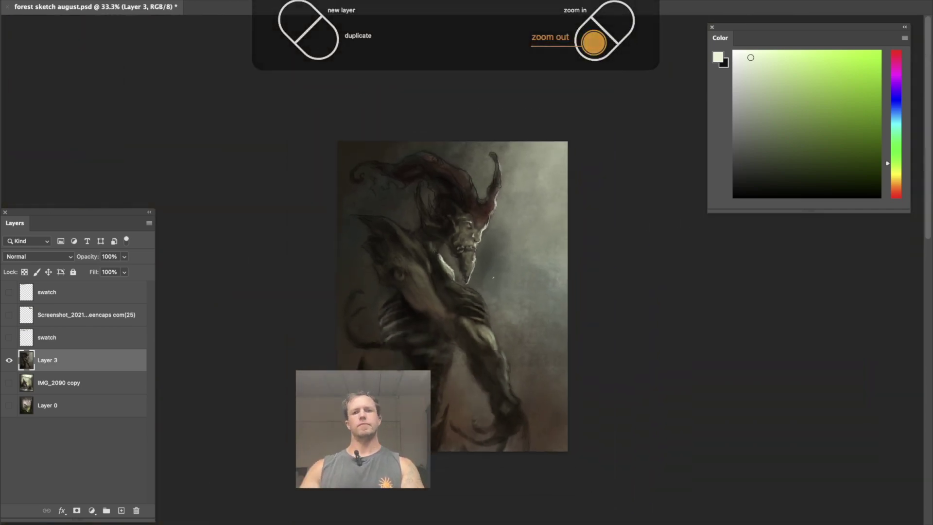
{"action": "key", "text": "ctrl+plus"}
{"action": "key", "text": "ctrl+plus"}
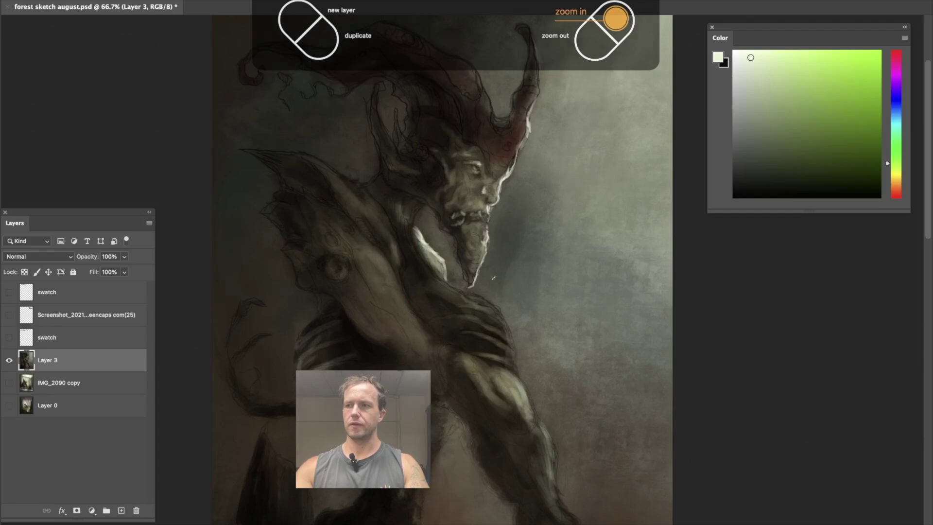
{"action": "mouse_move", "coordinate": [727, 522]}
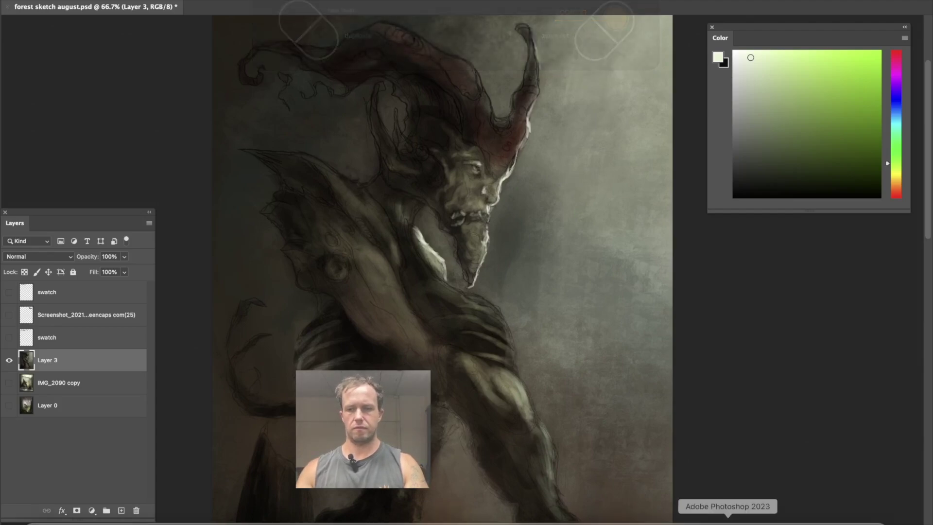
{"action": "key", "text": "Tab"}
{"action": "key", "text": "Tab"}
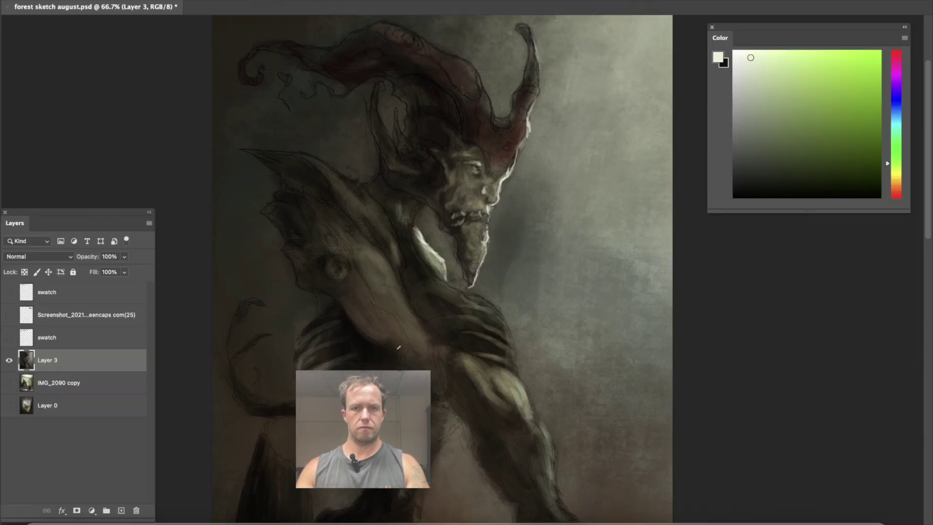
- Shift the pale colour to a light cyan, flip the canvas horizontally and paint cool rim light over the upper forearm
{"action": "left_click", "coordinate": [890, 121]}
{"action": "left_click_drag", "start_coordinate": [751, 59], "coordinate": [746, 63]}
{"action": "scroll", "coordinate": [590, 213], "scroll_direction": "down", "scroll_amount": 5}
{"action": "key", "text": "ctrl+shift+h"}
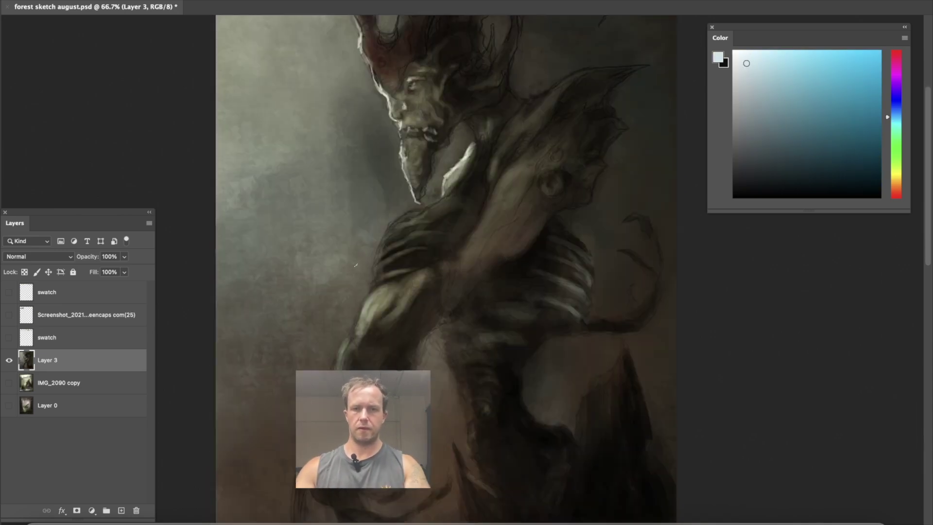
{"action": "key", "text": "ctrl+equal"}
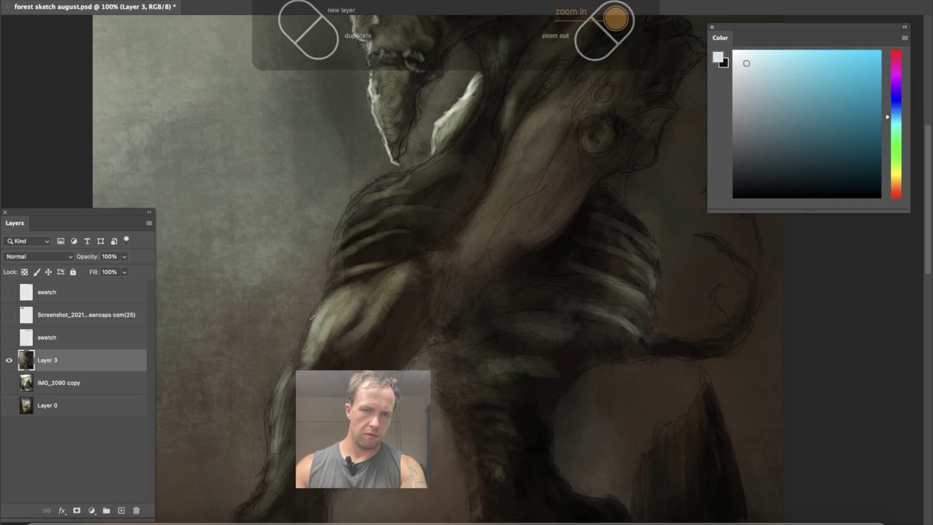
{"action": "mouse_move", "coordinate": [324, 299]}
{"action": "left_mouse_down"}
{"action": "mouse_move", "coordinate": [293, 362]}
{"action": "mouse_move", "coordinate": [301, 337]}
{"action": "mouse_move", "coordinate": [308, 347]}
{"action": "mouse_move", "coordinate": [318, 338]}
{"action": "left_mouse_up"}
{"action": "mouse_move", "coordinate": [344, 284]}
{"action": "left_mouse_down"}
{"action": "mouse_move", "coordinate": [317, 318]}
{"action": "mouse_move", "coordinate": [340, 310]}
{"action": "mouse_move", "coordinate": [283, 379]}
{"action": "left_mouse_up"}
{"action": "left_click_drag", "start_coordinate": [310, 337], "coordinate": [368, 230]}
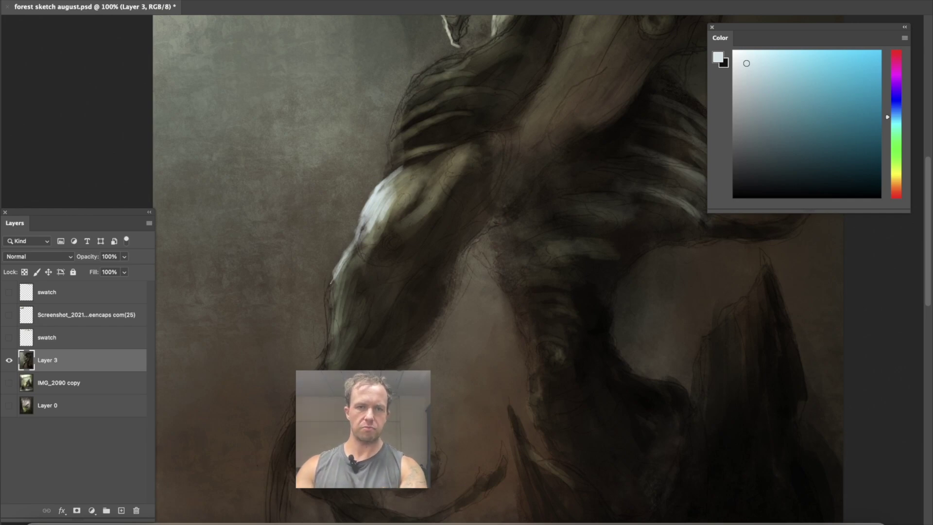
- Extend the cool rim light down the outer edge of the forearm and broaden it with overlapping strokes
{"action": "mouse_move", "coordinate": [339, 279]}
{"action": "left_mouse_down"}
{"action": "mouse_move", "coordinate": [326, 364]}
{"action": "mouse_move", "coordinate": [327, 338]}
{"action": "mouse_move", "coordinate": [314, 366]}
{"action": "left_mouse_up"}
{"action": "left_click_drag", "start_coordinate": [333, 307], "coordinate": [328, 349]}
{"action": "left_click_drag", "start_coordinate": [326, 356], "coordinate": [321, 366]}
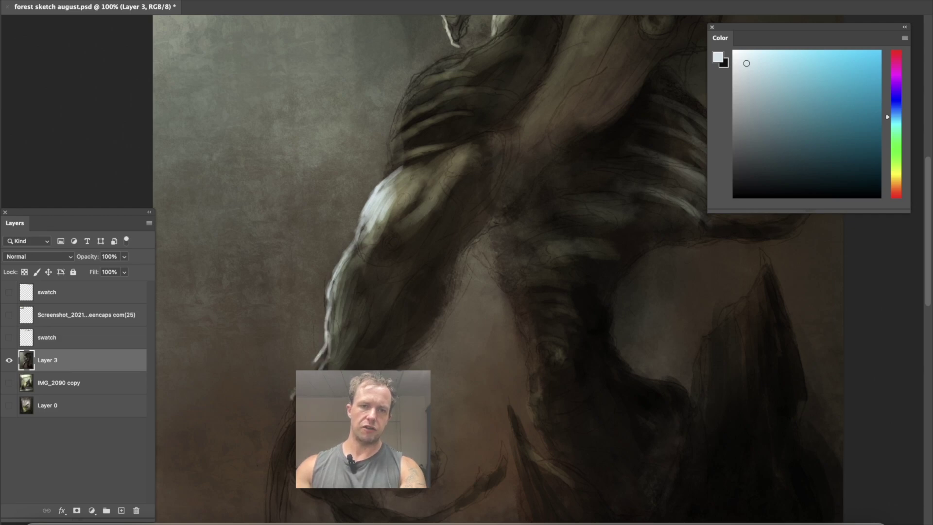
{"action": "left_click_drag", "start_coordinate": [340, 299], "coordinate": [317, 365]}
{"action": "left_click_drag", "start_coordinate": [340, 280], "coordinate": [323, 325]}
{"action": "mouse_move", "coordinate": [378, 223]}
{"action": "left_mouse_down"}
{"action": "mouse_move", "coordinate": [333, 323]}
{"action": "mouse_move", "coordinate": [350, 284]}
{"action": "left_mouse_up"}
{"action": "left_click_drag", "start_coordinate": [394, 189], "coordinate": [352, 317]}
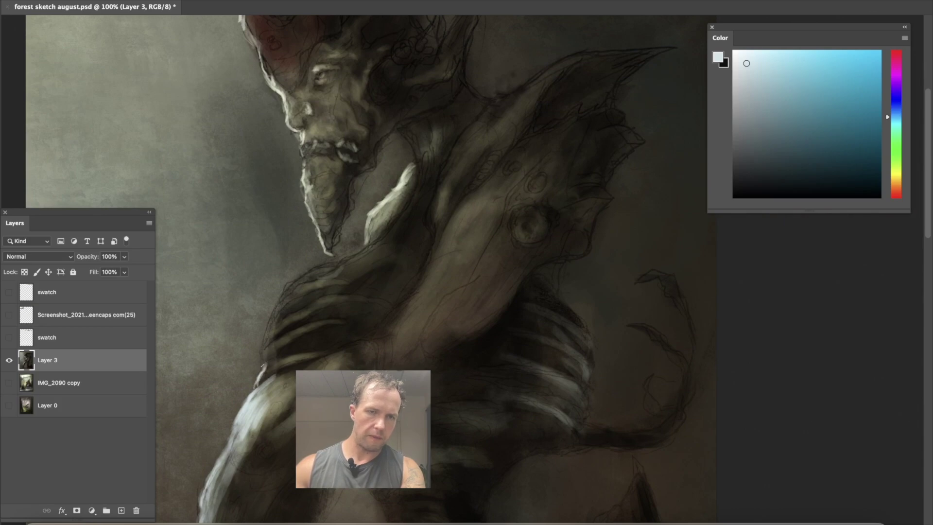
- Carry the cool rim light around the upper arm and shoulder, and along the front edge of the nearer arm
{"action": "left_click_drag", "start_coordinate": [272, 375], "coordinate": [263, 356]}
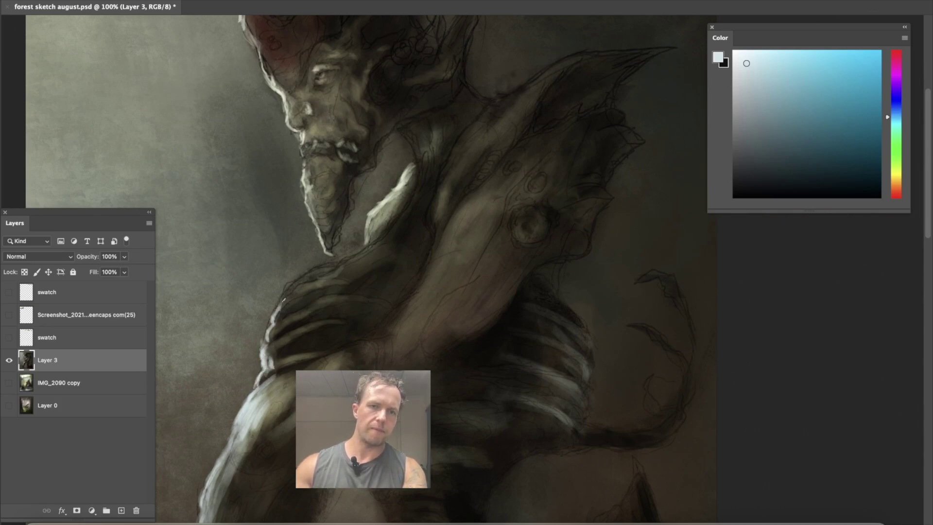
{"action": "mouse_move", "coordinate": [286, 293]}
{"action": "left_mouse_down"}
{"action": "mouse_move", "coordinate": [313, 270]}
{"action": "mouse_move", "coordinate": [277, 308]}
{"action": "mouse_move", "coordinate": [348, 263]}
{"action": "left_mouse_up"}
{"action": "left_click_drag", "start_coordinate": [417, 278], "coordinate": [432, 236]}
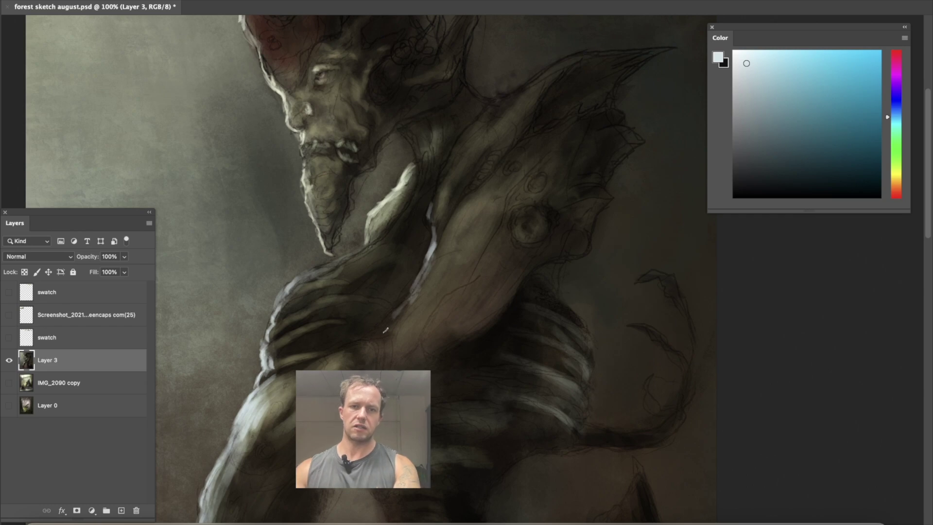
- Mix a lighter grey-green from colours sampled on the ribcage and paint rim highlights on the outer ends of the ribs
{"action": "key", "text": "super+minus"}
{"action": "key", "text": "super+minus"}
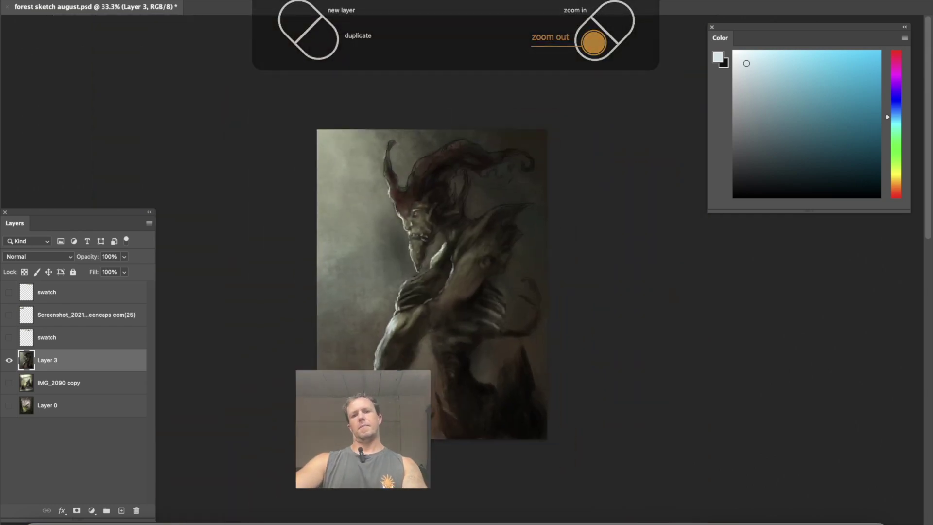
{"action": "key", "text": "super+equal"}
{"action": "key", "text": "super+equal"}
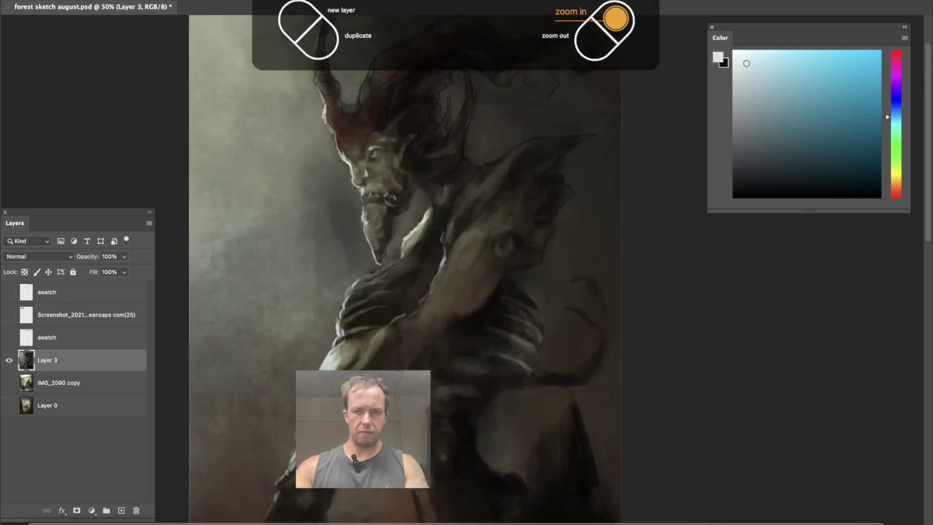
{"action": "key", "text": "super+equal"}
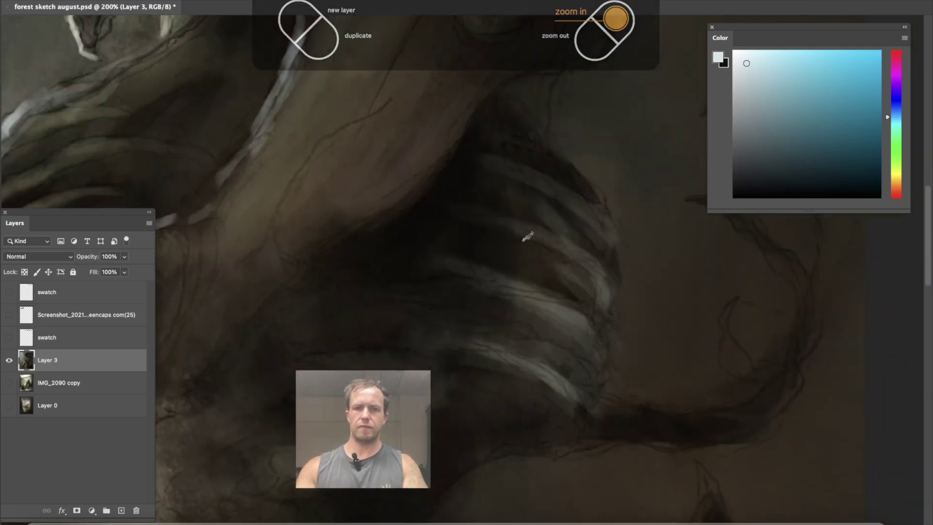
{"action": "left_click", "coordinate": [604, 285], "text": "alt"}
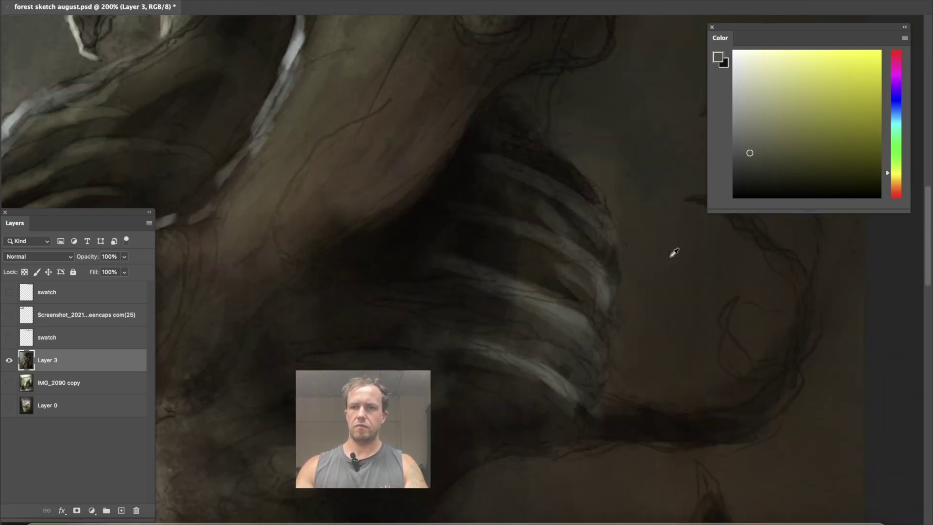
{"action": "left_click", "coordinate": [626, 279], "text": "alt"}
{"action": "left_click", "coordinate": [606, 296], "text": "alt"}
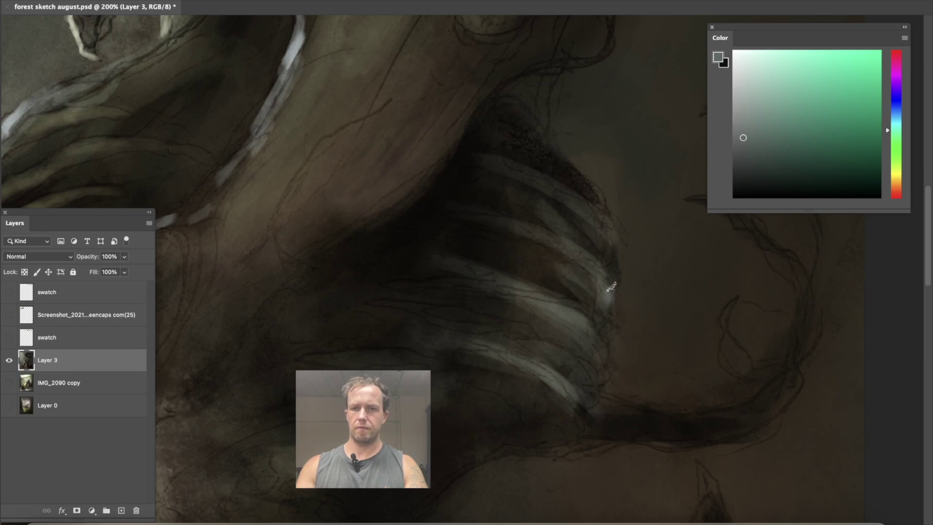
{"action": "left_click", "coordinate": [631, 284], "text": "alt"}
{"action": "left_click", "coordinate": [743, 108]}
{"action": "mouse_move", "coordinate": [609, 311]}
{"action": "left_mouse_down"}
{"action": "mouse_move", "coordinate": [581, 256]}
{"action": "mouse_move", "coordinate": [608, 308]}
{"action": "mouse_move", "coordinate": [604, 256]}
{"action": "mouse_move", "coordinate": [615, 244]}
{"action": "mouse_move", "coordinate": [603, 221]}
{"action": "mouse_move", "coordinate": [604, 234]}
{"action": "mouse_move", "coordinate": [568, 211]}
{"action": "mouse_move", "coordinate": [599, 195]}
{"action": "left_mouse_up"}
{"action": "mouse_move", "coordinate": [597, 369]}
{"action": "left_mouse_down"}
{"action": "mouse_move", "coordinate": [580, 321]}
{"action": "mouse_move", "coordinate": [597, 363]}
{"action": "mouse_move", "coordinate": [576, 403]}
{"action": "mouse_move", "coordinate": [566, 388]}
{"action": "mouse_move", "coordinate": [584, 404]}
{"action": "left_mouse_up"}
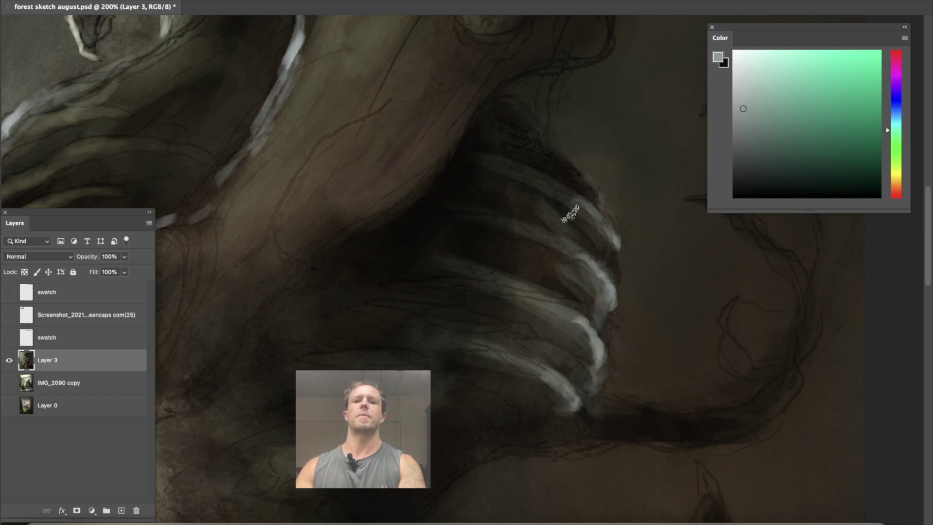
- Examine the rim light across the whole figure at a reduced view size
{"action": "key", "text": "ctrl+minus"}
{"action": "key", "text": "ctrl+minus"}
{"action": "key", "text": "ctrl+minus"}
{"action": "key", "text": "ctrl+minus"}
{"action": "key", "text": "ctrl+minus"}
{"action": "key", "text": "ctrl+minus"}
{"action": "key", "text": "ctrl+plus"}
{"action": "key", "text": "ctrl+plus"}
{"action": "key", "text": "ctrl+plus"}
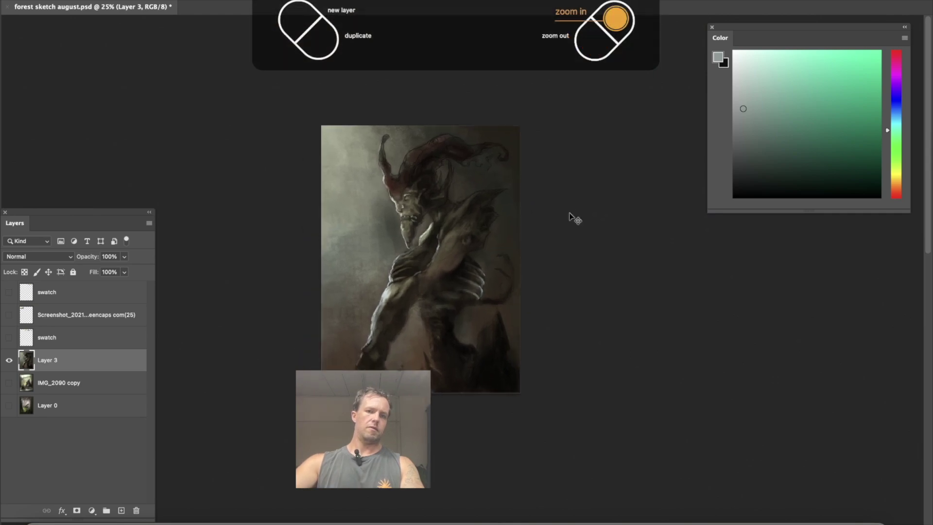
{"action": "key", "text": "ctrl+plus"}
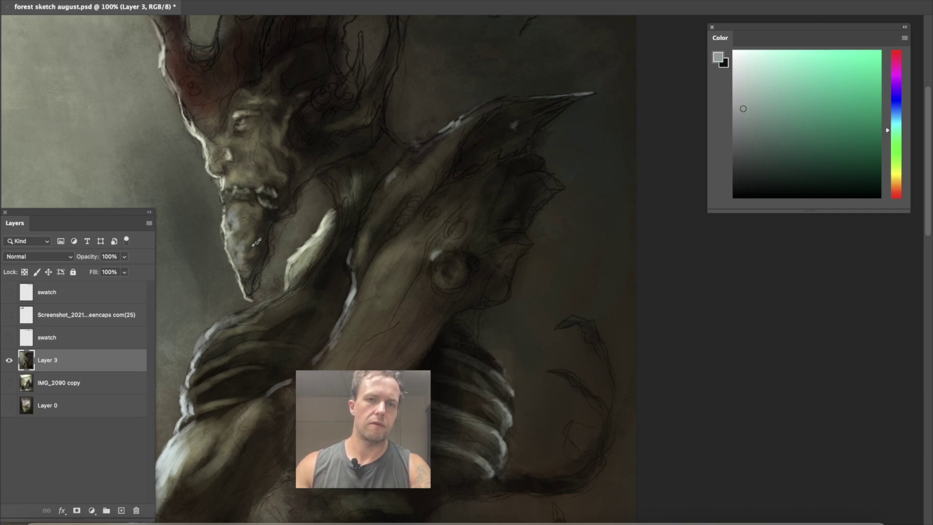
- Flip the canvas horizontally and check the whole painting with the interface panels hidden and shown
{"action": "key", "text": "ctrl+minus"}
{"action": "key", "text": "ctrl+minus"}
{"action": "key", "text": "ctrl+shift+h"}
{"action": "left_click_drag", "start_coordinate": [400, 317], "coordinate": [443, 280]}
{"action": "key", "text": "Tab"}
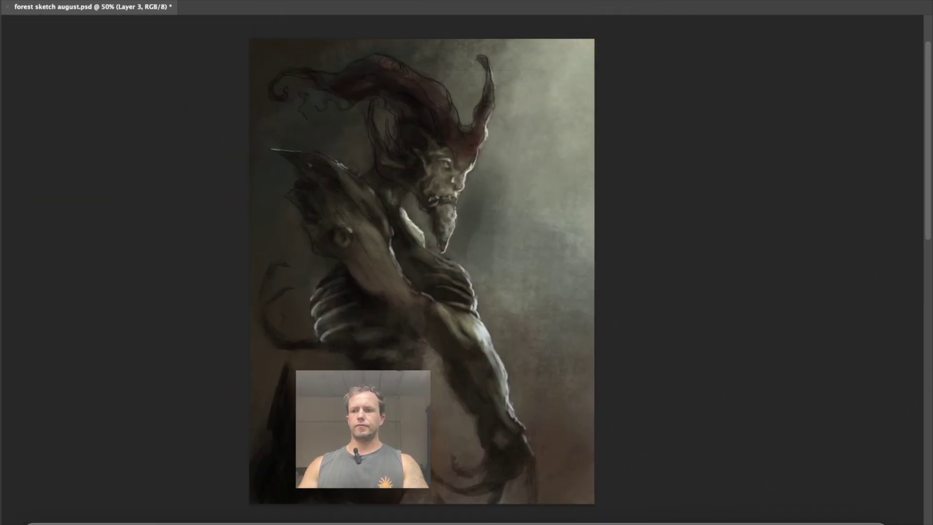
{"action": "key", "text": "Tab"}
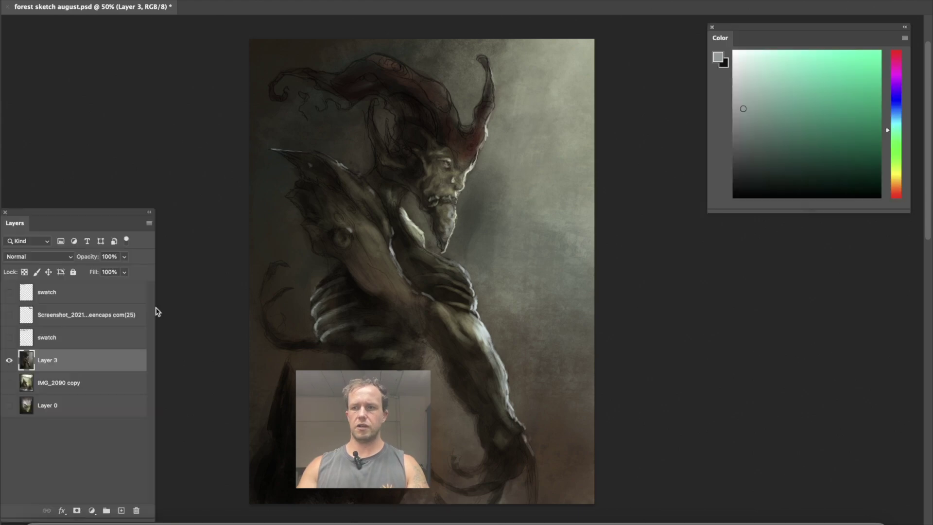
{"action": "key", "text": "Tab"}
{"action": "key", "text": "Tab"}
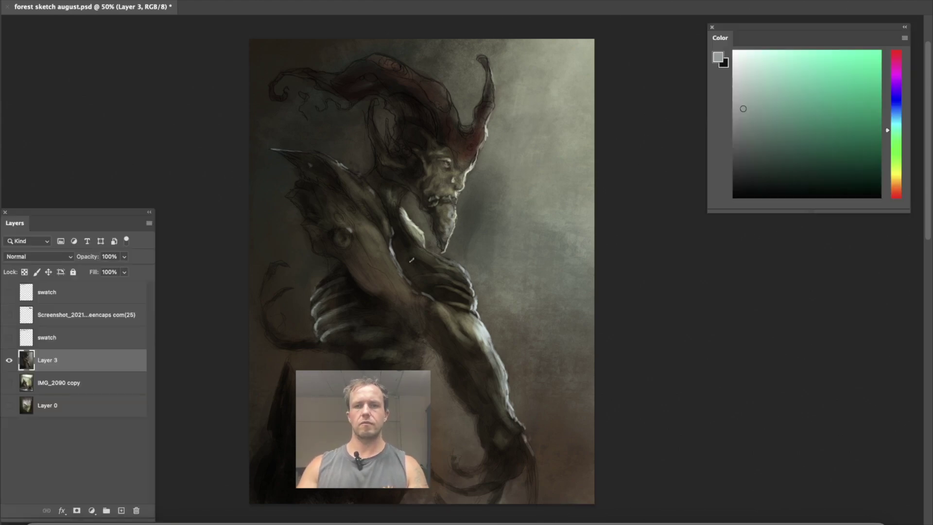
{"action": "left_click_drag", "start_coordinate": [329, 298], "coordinate": [414, 285]}
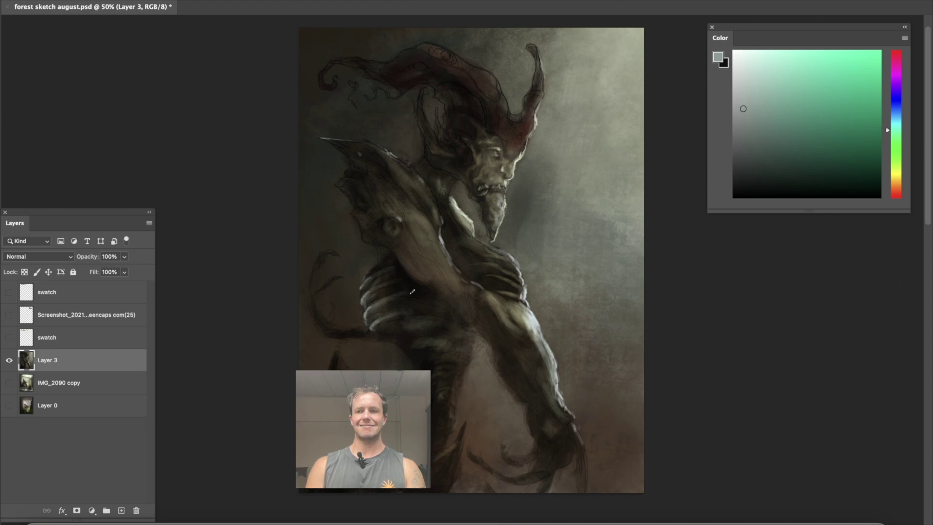
{"action": "mouse_move", "coordinate": [396, 325]}
{"action": "left_mouse_down"}
{"action": "mouse_move", "coordinate": [401, 313]}
{"action": "mouse_move", "coordinate": [392, 333]}
{"action": "left_mouse_up"}
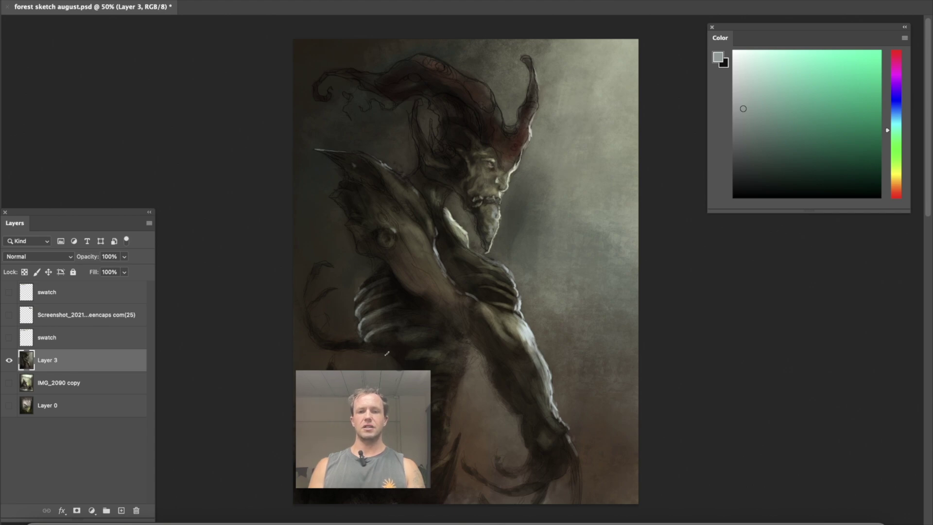
- Dab a short grey-green highlight on the arm just beside its rim-lit front edge
{"action": "key", "text": "super+equal"}
{"action": "key", "text": "super+equal"}
{"action": "key", "text": "super+equal"}
{"action": "key", "text": "super+equal"}
{"action": "key", "text": "super+equal"}
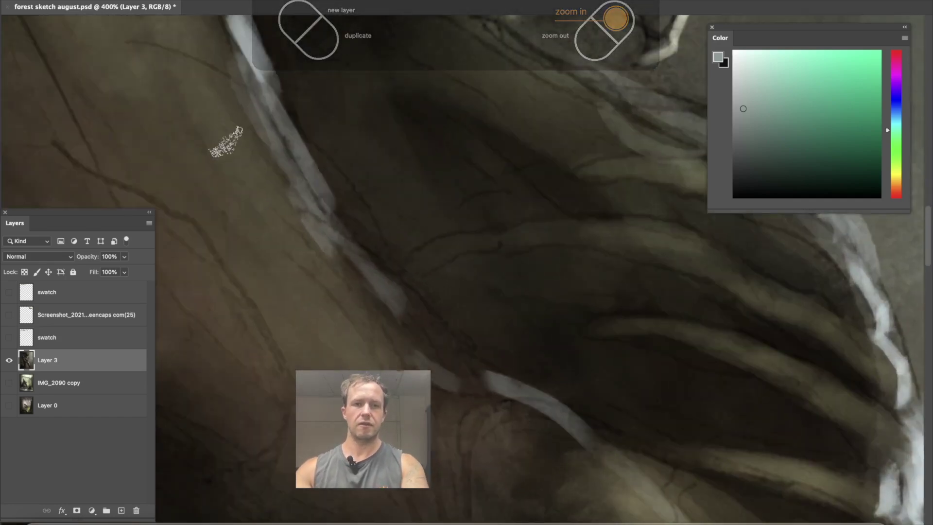
{"action": "mouse_move", "coordinate": [250, 160]}
{"action": "left_mouse_down"}
{"action": "mouse_move", "coordinate": [245, 135]}
{"action": "mouse_move", "coordinate": [269, 201]}
{"action": "mouse_move", "coordinate": [240, 183]}
{"action": "left_mouse_up"}
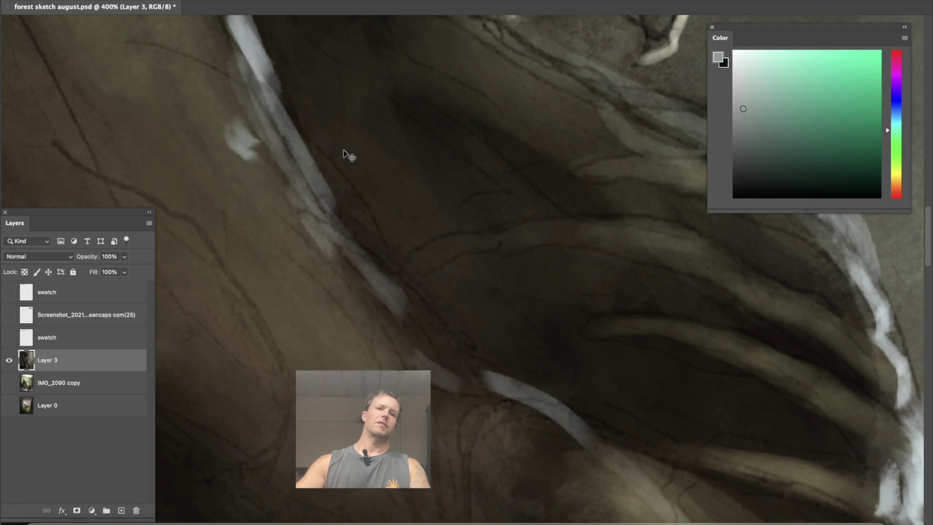
- Examine how the brushwork reads over the whole figure, with the interface panels hidden
{"action": "key", "text": "super+minus"}
{"action": "key", "text": "super+minus"}
{"action": "key", "text": "super+minus"}
{"action": "key", "text": "super+minus"}
{"action": "key", "text": "super+minus"}
{"action": "key", "text": "super+minus"}
{"action": "key", "text": "super+minus"}
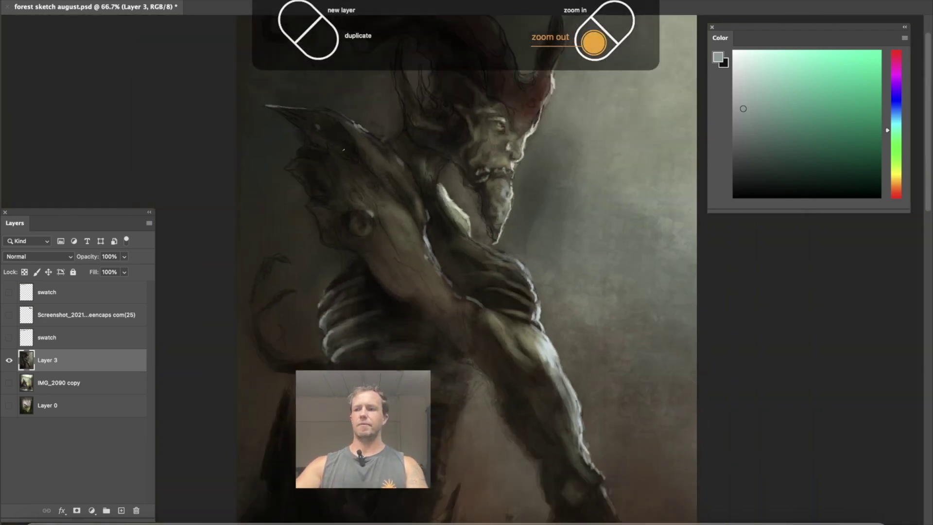
{"action": "key", "text": "super+equal"}
{"action": "key", "text": "super+equal"}
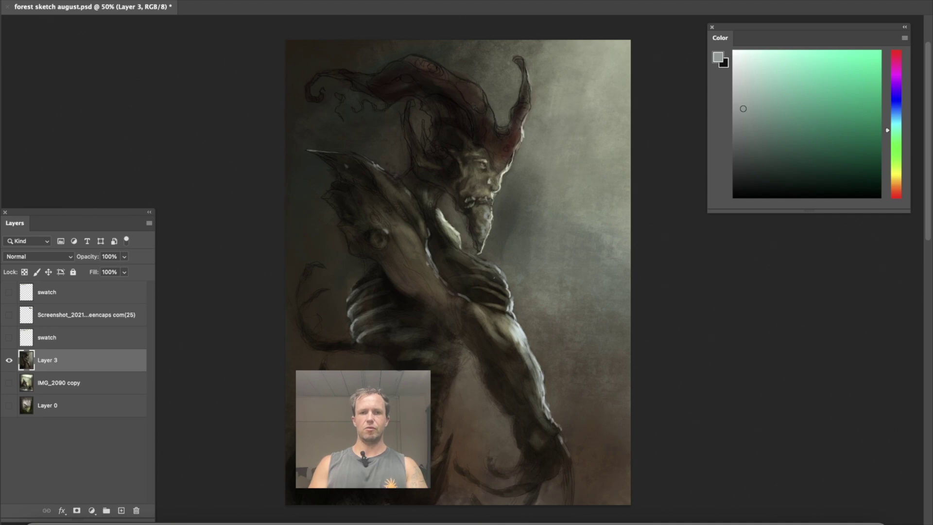
{"action": "key", "text": "Tab"}
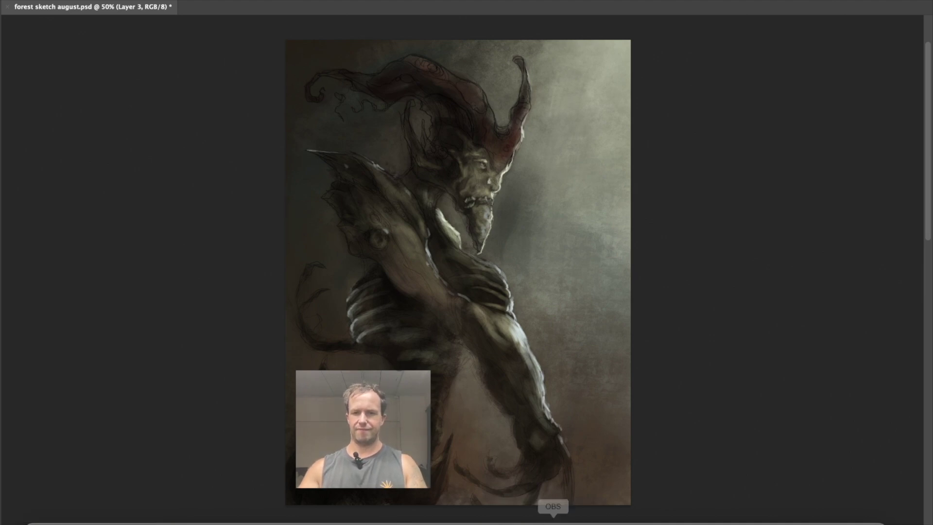
- Rework the mouth corner, the fold beside the nose and the nose tip in close-up with tones sampled from the face
{"action": "key", "text": "super+equal"}
{"action": "key", "text": "super+equal"}
{"action": "key", "text": "super+equal"}
{"action": "key", "text": "Tab"}
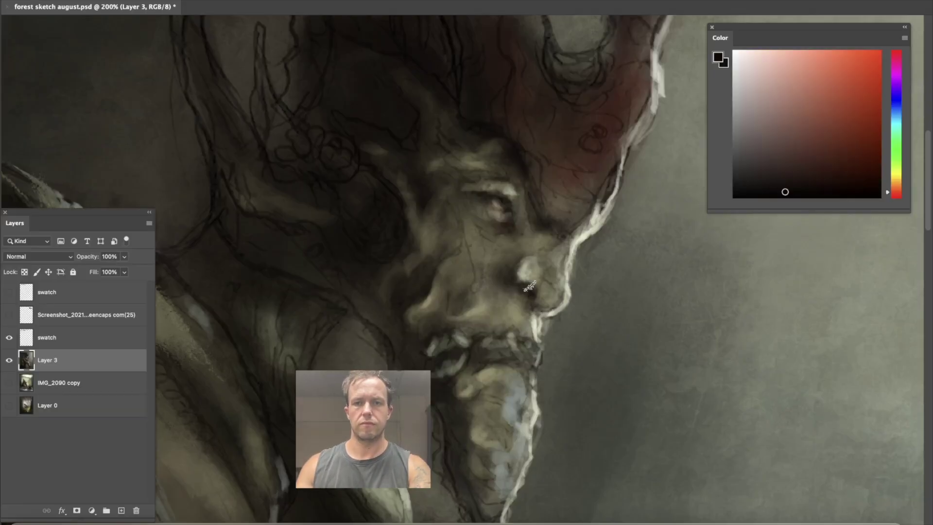
{"action": "key", "text": "super+equal"}
{"action": "left_click_drag", "start_coordinate": [464, 374], "coordinate": [450, 361]}
{"action": "left_click", "coordinate": [478, 358], "text": "alt"}
{"action": "left_click_drag", "start_coordinate": [476, 312], "coordinate": [455, 331]}
{"action": "left_click_drag", "start_coordinate": [493, 297], "coordinate": [451, 338]}
{"action": "mouse_move", "coordinate": [524, 322]}
{"action": "left_mouse_down"}
{"action": "mouse_move", "coordinate": [479, 347]}
{"action": "mouse_move", "coordinate": [523, 342]}
{"action": "left_mouse_up"}
{"action": "left_click", "coordinate": [575, 340], "text": "alt"}
{"action": "left_click_drag", "start_coordinate": [594, 287], "coordinate": [596, 305]}
- Stipple pale skin texture over the cheekbone, below the eye, at the temple and above the upper lip
{"action": "left_click", "coordinate": [620, 296], "text": "alt"}
{"action": "left_click_drag", "start_coordinate": [449, 272], "coordinate": [398, 331]}
{"action": "left_click_drag", "start_coordinate": [457, 255], "coordinate": [439, 279]}
{"action": "left_click_drag", "start_coordinate": [486, 240], "coordinate": [531, 230]}
{"action": "left_click_drag", "start_coordinate": [449, 192], "coordinate": [535, 228]}
{"action": "left_click_drag", "start_coordinate": [459, 194], "coordinate": [435, 228]}
{"action": "left_click_drag", "start_coordinate": [412, 177], "coordinate": [405, 224]}
{"action": "left_click", "coordinate": [439, 310], "text": "alt"}
{"action": "left_click_drag", "start_coordinate": [495, 338], "coordinate": [462, 364]}
{"action": "left_click_drag", "start_coordinate": [461, 255], "coordinate": [542, 248]}
{"action": "left_click_drag", "start_coordinate": [410, 189], "coordinate": [408, 233]}
- Choose another brush and refine the forehead rim light, the underside of the nose, the chin, the lower lip and the brow ridge
{"action": "right_click", "coordinate": [447, 253]}
{"action": "double_click", "coordinate": [722, 371]}
{"action": "left_click", "coordinate": [680, 213], "text": "alt"}
{"action": "left_click_drag", "start_coordinate": [680, 187], "coordinate": [640, 226]}
{"action": "left_click_drag", "start_coordinate": [591, 333], "coordinate": [613, 321]}
{"action": "left_click", "coordinate": [586, 411], "text": "alt"}
{"action": "left_click_drag", "start_coordinate": [503, 433], "coordinate": [525, 437]}
{"action": "left_click", "coordinate": [510, 395], "text": "alt"}
{"action": "mouse_move", "coordinate": [543, 400]}
{"action": "left_mouse_down"}
{"action": "mouse_move", "coordinate": [474, 406]}
{"action": "mouse_move", "coordinate": [547, 384]}
{"action": "left_mouse_up"}
{"action": "left_click_drag", "start_coordinate": [520, 117], "coordinate": [454, 119]}
{"action": "mouse_move", "coordinate": [500, 126]}
{"action": "left_mouse_down"}
{"action": "mouse_move", "coordinate": [421, 136]}
{"action": "mouse_move", "coordinate": [467, 138]}
{"action": "left_mouse_up"}
- Mix a dark saturated red and tint the upper and lower lips, with a touch at the temple
{"action": "left_click", "coordinate": [578, 185], "text": "alt"}
{"action": "left_click", "coordinate": [896, 195]}
{"action": "left_click", "coordinate": [866, 126]}
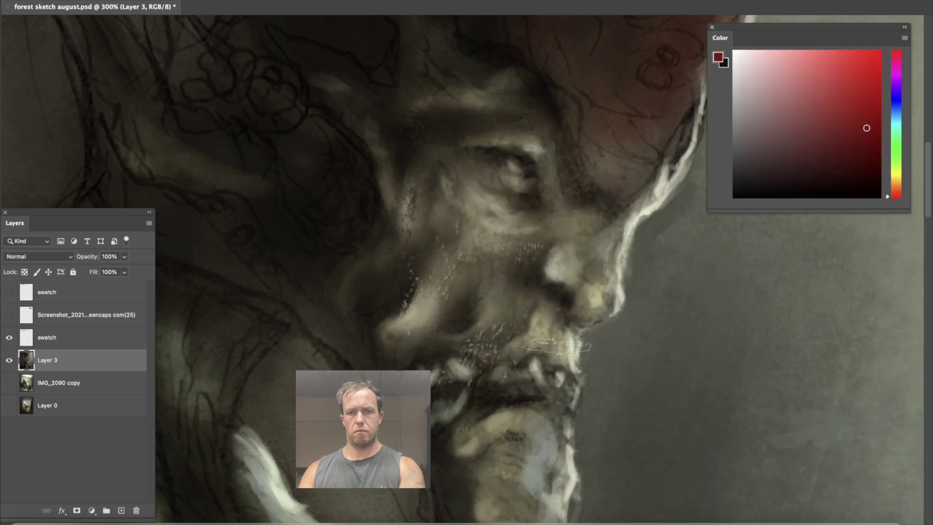
{"action": "left_click_drag", "start_coordinate": [517, 357], "coordinate": [586, 361]}
{"action": "left_click_drag", "start_coordinate": [539, 388], "coordinate": [478, 401]}
{"action": "left_click_drag", "start_coordinate": [430, 191], "coordinate": [406, 214]}
- Repaint the eye and its upper lid with sampled tones and brighten the brow ridge above it
{"action": "left_click", "coordinate": [523, 162], "text": "alt"}
{"action": "left_click", "coordinate": [517, 164]}
{"action": "left_click", "coordinate": [493, 151], "text": "alt"}
{"action": "left_click_drag", "start_coordinate": [497, 157], "coordinate": [478, 162]}
{"action": "left_click", "coordinate": [534, 158], "text": "alt"}
{"action": "left_click", "coordinate": [590, 293], "text": "alt"}
{"action": "left_click_drag", "start_coordinate": [503, 100], "coordinate": [430, 99]}
{"action": "mouse_move", "coordinate": [498, 85]}
{"action": "left_mouse_down"}
{"action": "mouse_move", "coordinate": [524, 73]}
{"action": "mouse_move", "coordinate": [404, 99]}
{"action": "left_mouse_up"}
{"action": "left_click_drag", "start_coordinate": [506, 170], "coordinate": [498, 159]}
- Add small pale highlights to the lower eyelid, the inner eye corner, the side of the nose and the cheek
{"action": "left_click", "coordinate": [539, 171], "text": "alt"}
{"action": "left_click_drag", "start_coordinate": [509, 192], "coordinate": [534, 200]}
{"action": "left_click_drag", "start_coordinate": [520, 215], "coordinate": [550, 209]}
{"action": "left_click_drag", "start_coordinate": [552, 252], "coordinate": [549, 260]}
{"action": "left_click_drag", "start_coordinate": [495, 236], "coordinate": [499, 242]}
{"action": "left_click", "coordinate": [529, 94], "text": "alt"}
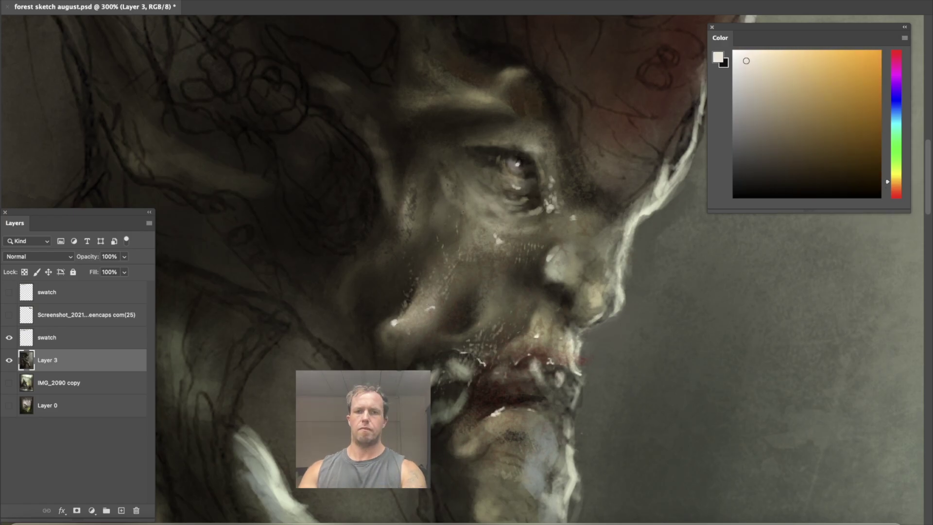